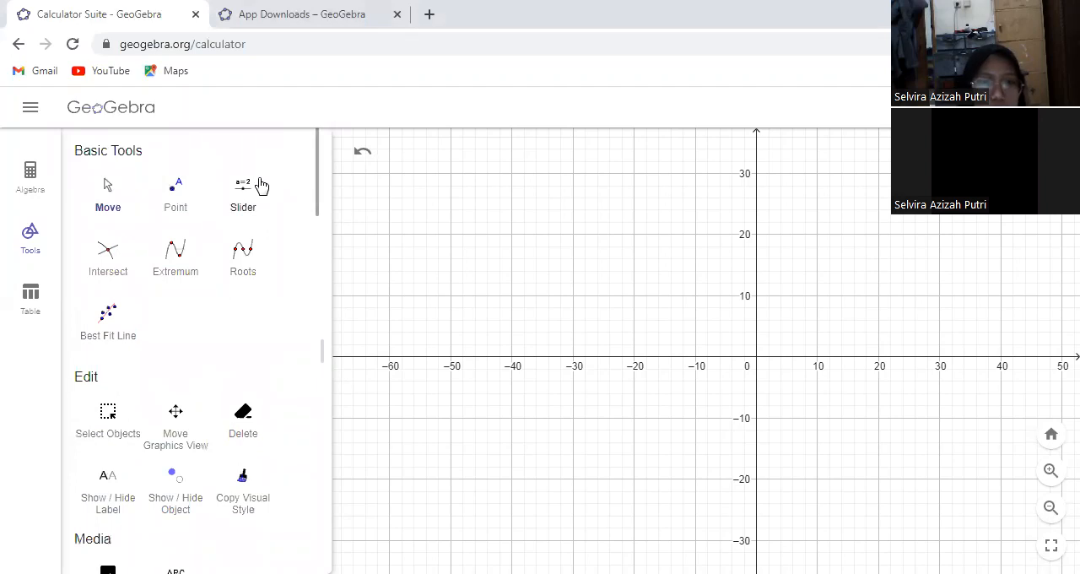
Create a number slider named m ranging from 1 to 5 with an increment of 1 in the upper part of the graph
left_click(437, 207)
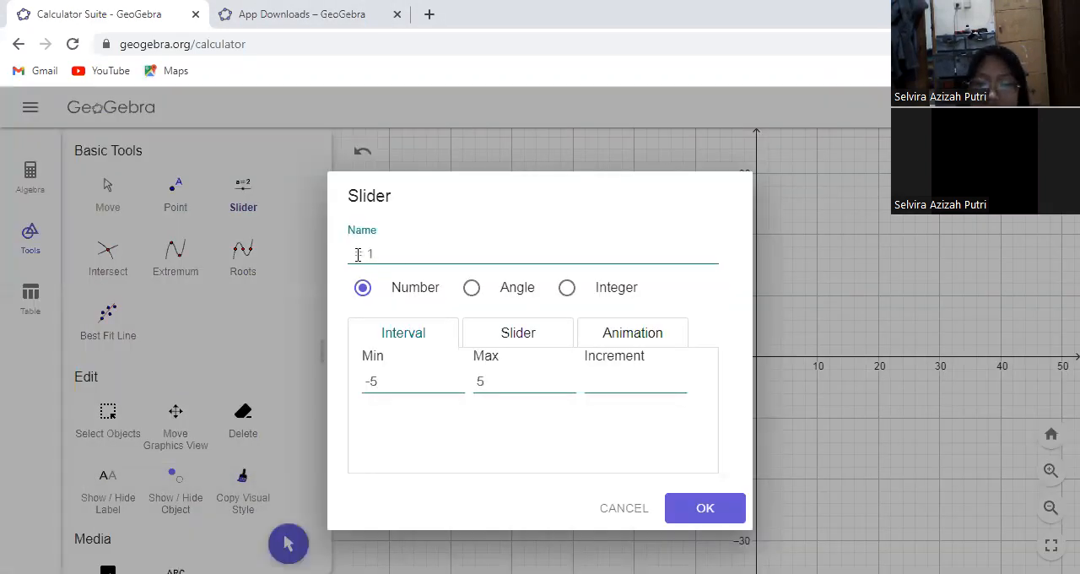
left_click(378, 382)
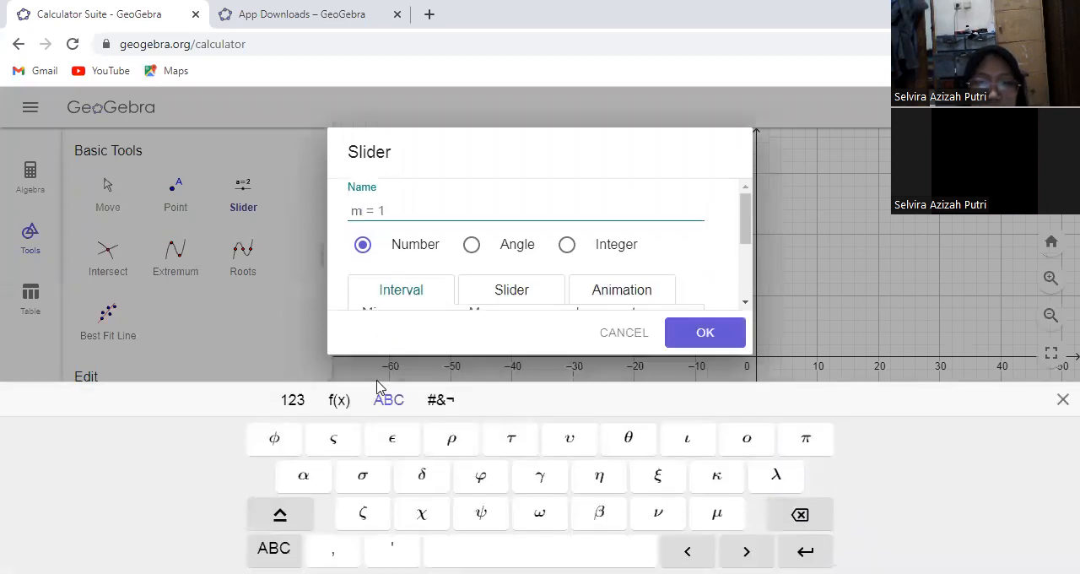
key("BackSpace")
left_click(611, 297)
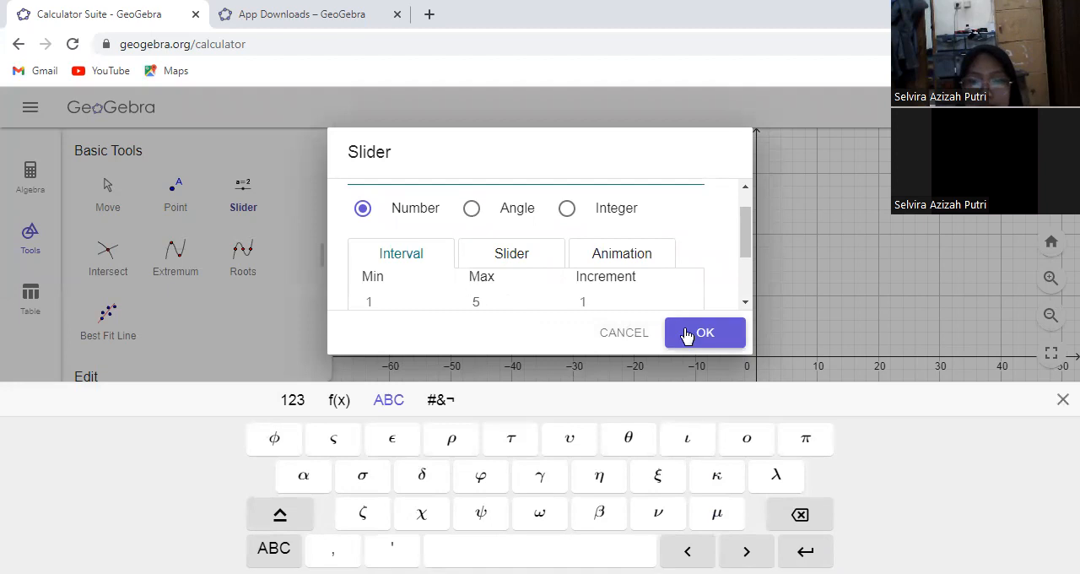
left_click(687, 335)
Create a number slider named c just below slider m, ranging from 1 to 5 with an increment of 1
left_click(443, 241)
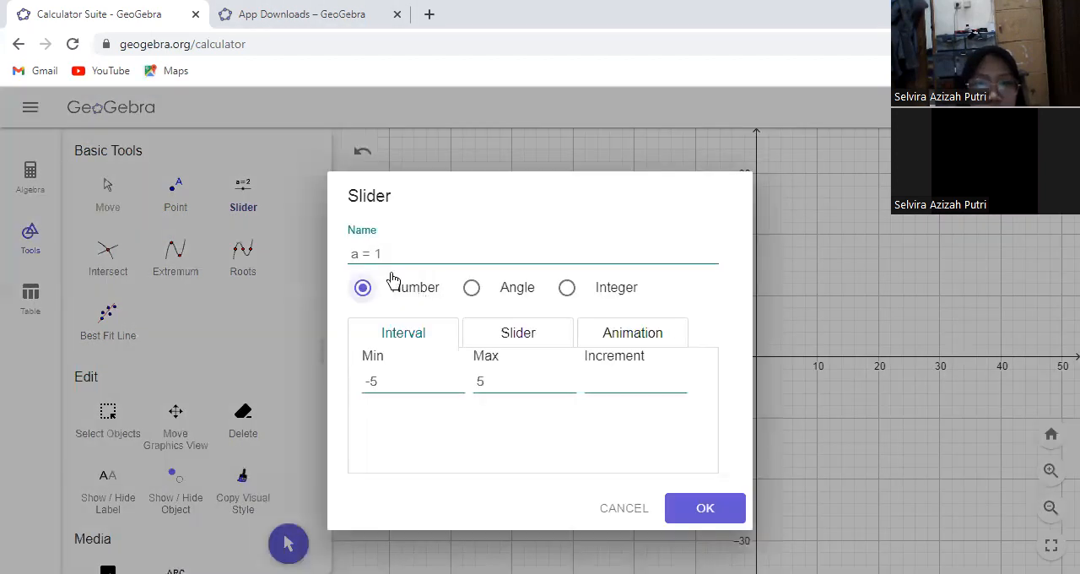
type("c")
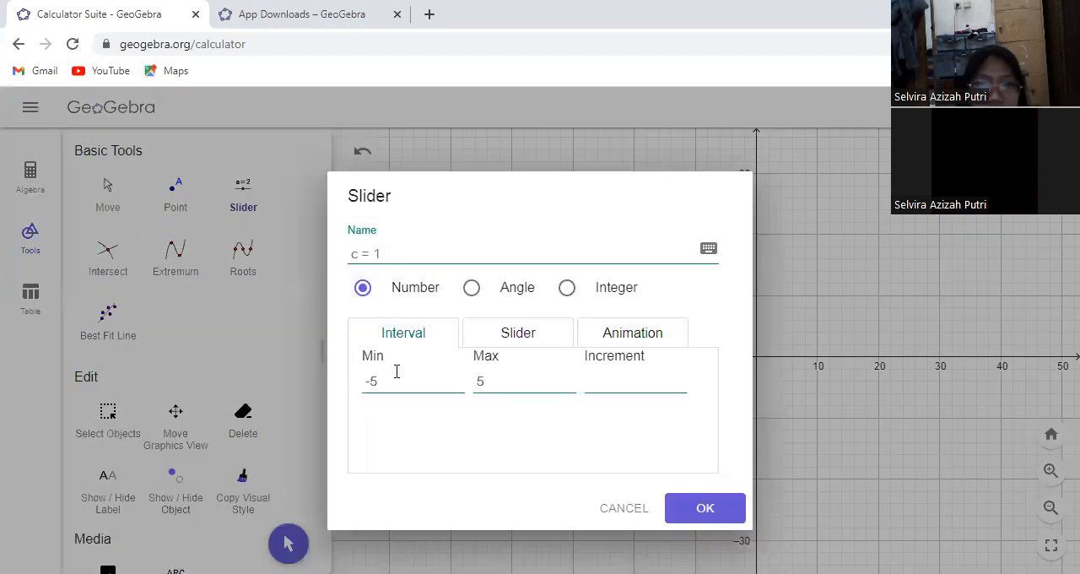
left_click(397, 376)
key("BackSpace")
key("BackSpace")
type("1")
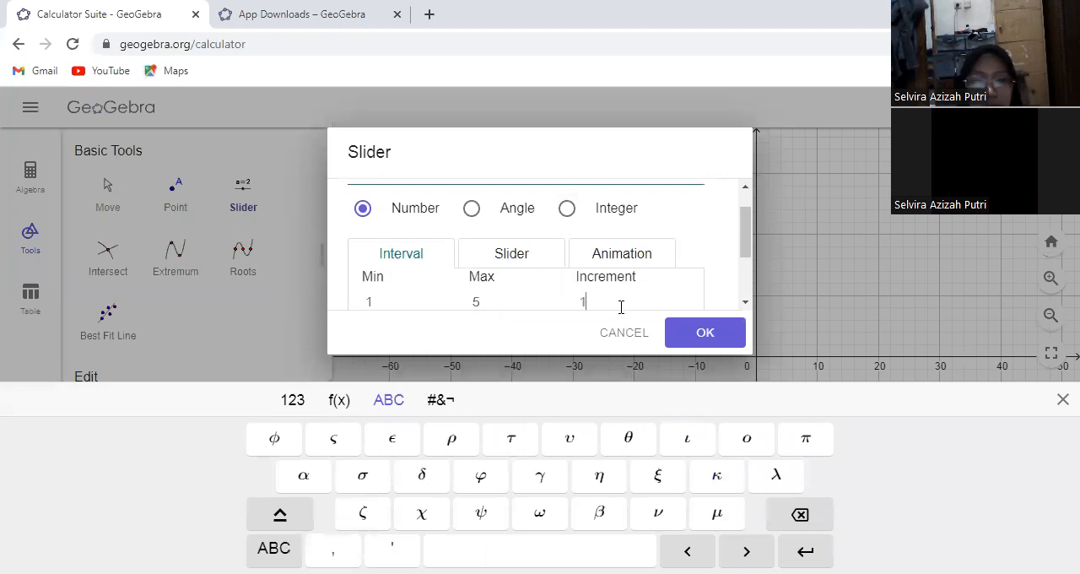
left_click(689, 341)
Enter the line equation y = m x + c as a new algebra object
left_click(20, 175)
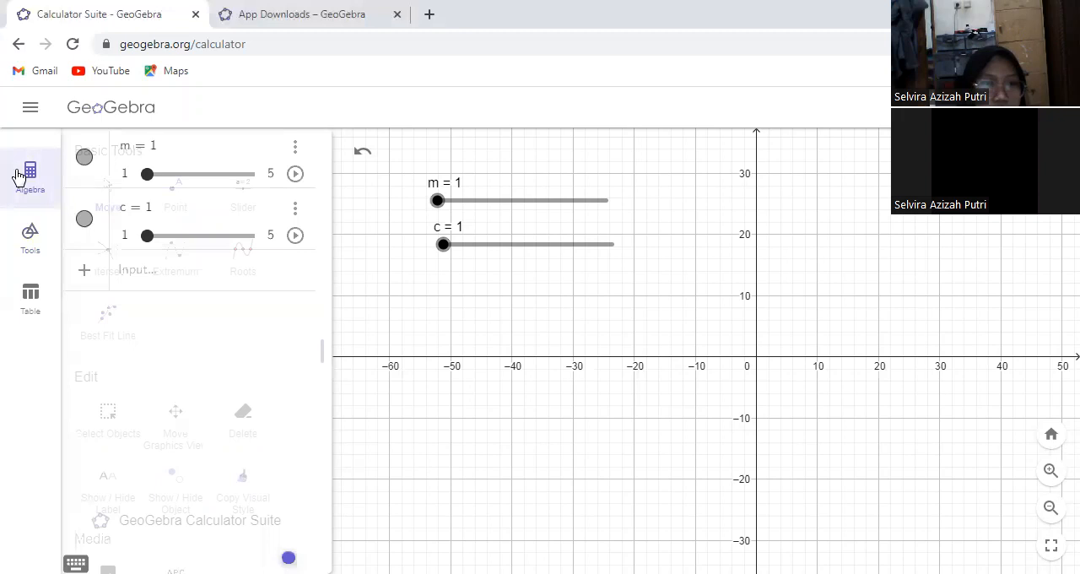
left_click(141, 268)
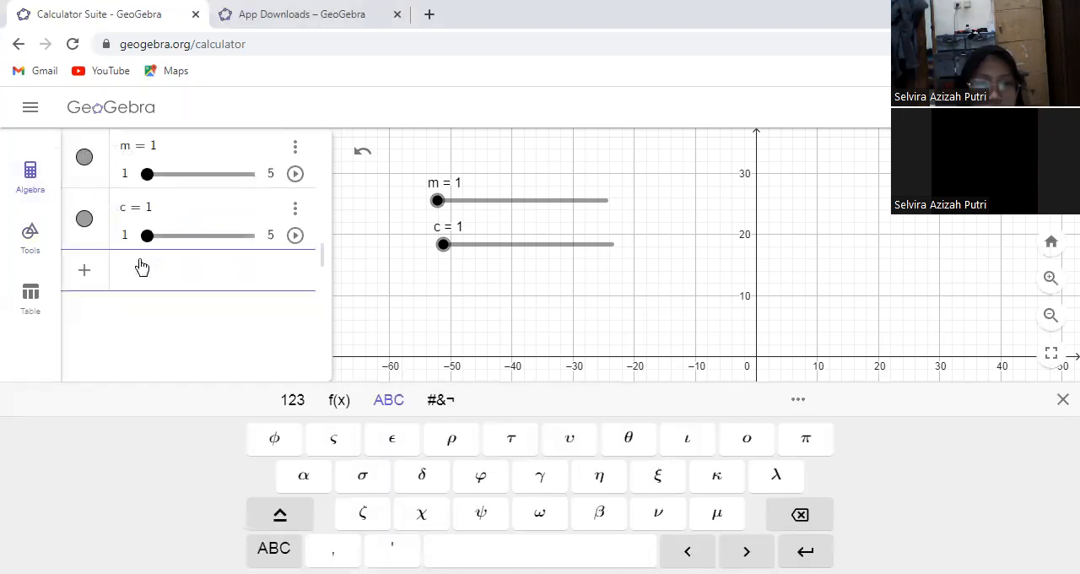
type("y=mx+c")
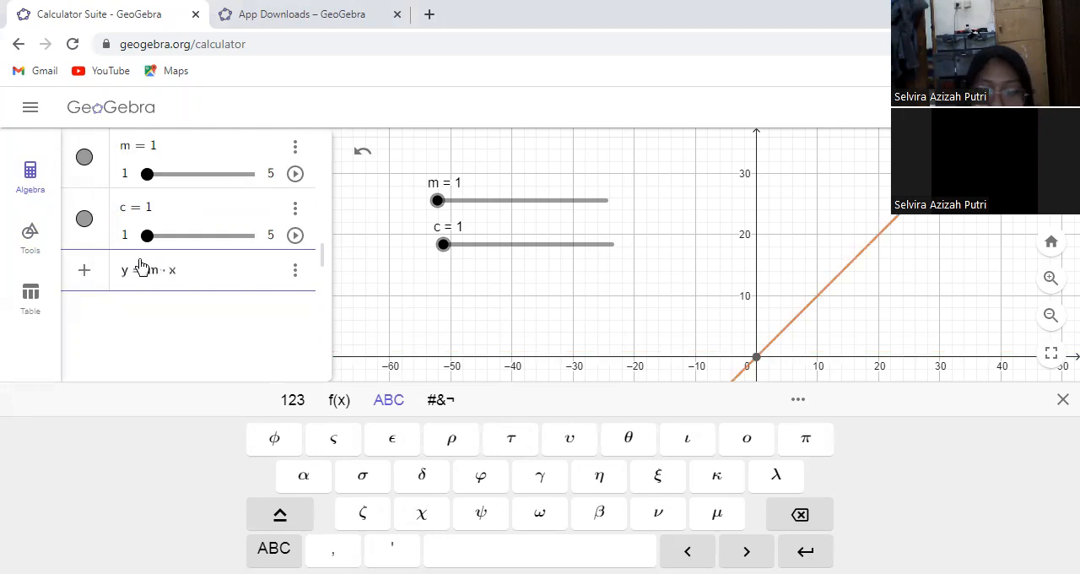
key("Return")
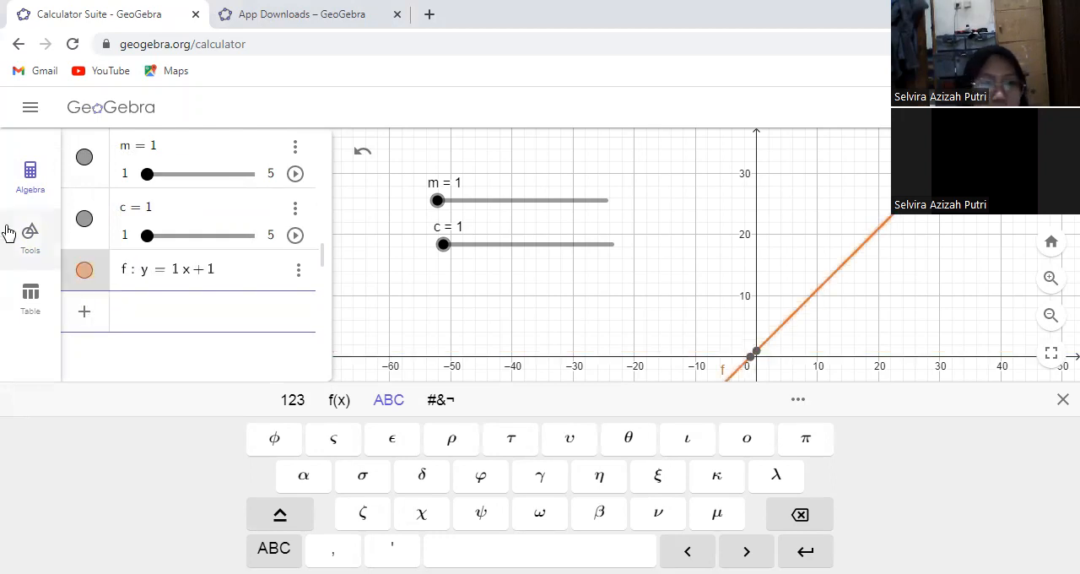
Place a text below the sliders reading "persamaan garis: " followed by the dynamic value of line f
left_click(30, 234)
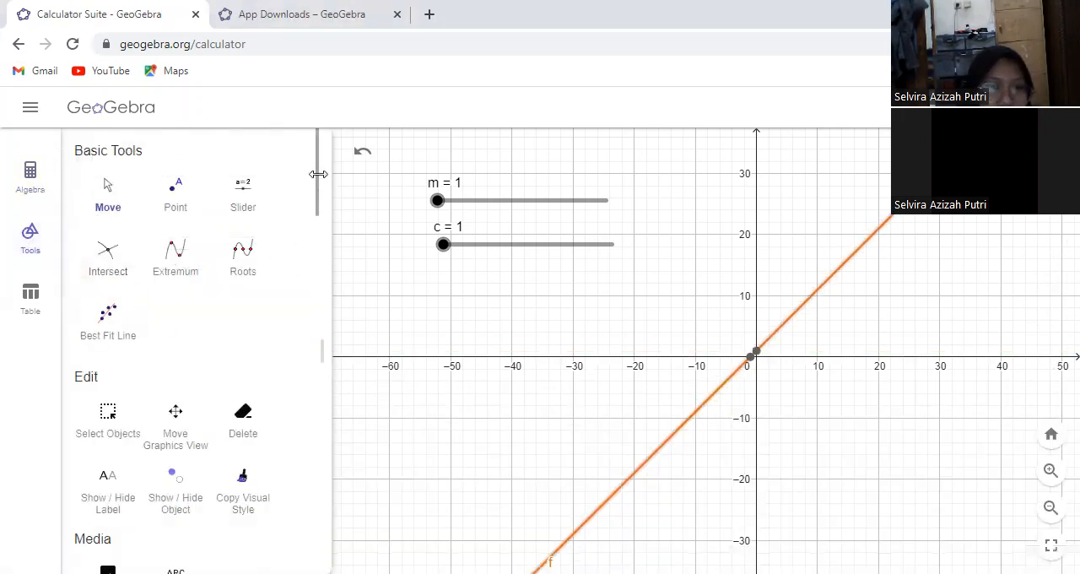
scroll(263, 413, "down", 2)
left_click(179, 464)
left_click(457, 295)
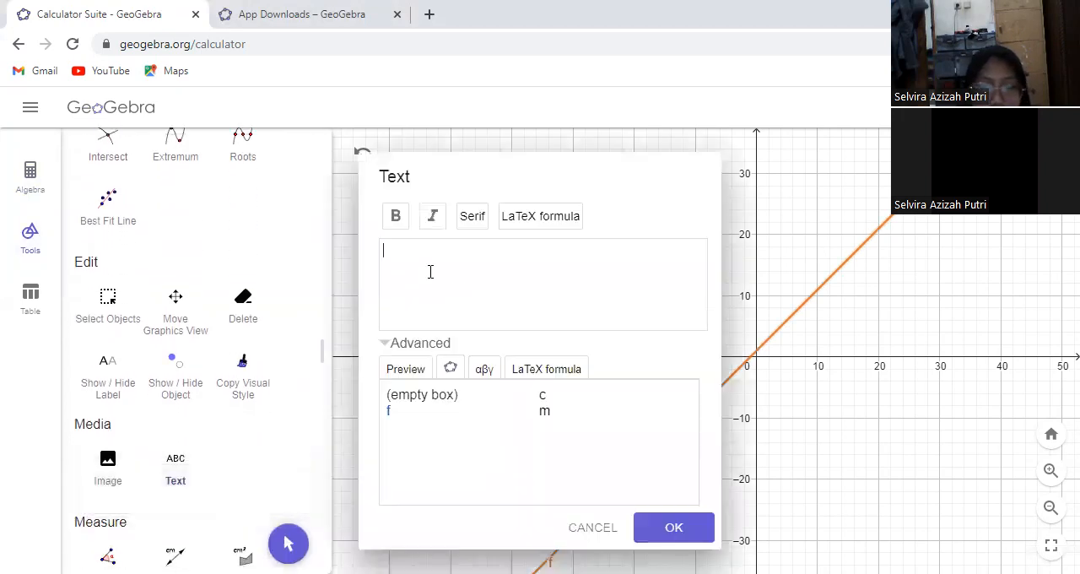
type("persamaan garis:")
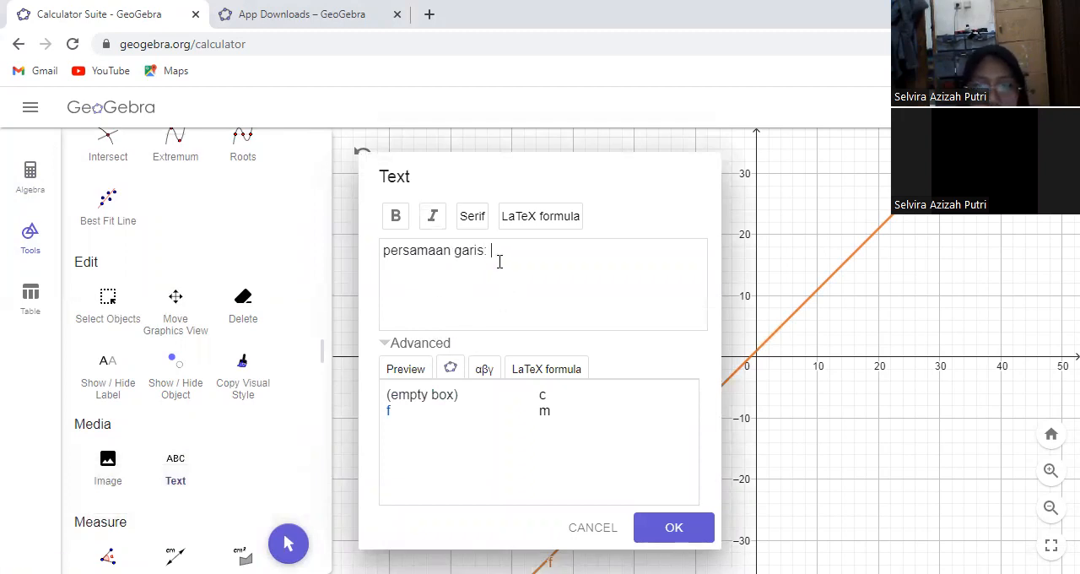
left_click(497, 253)
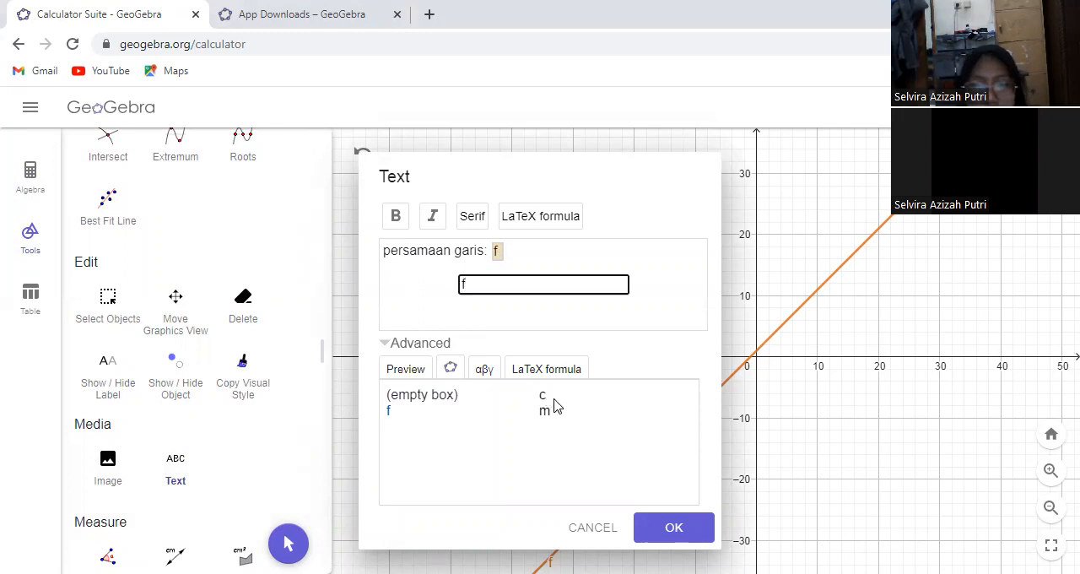
left_click(663, 520)
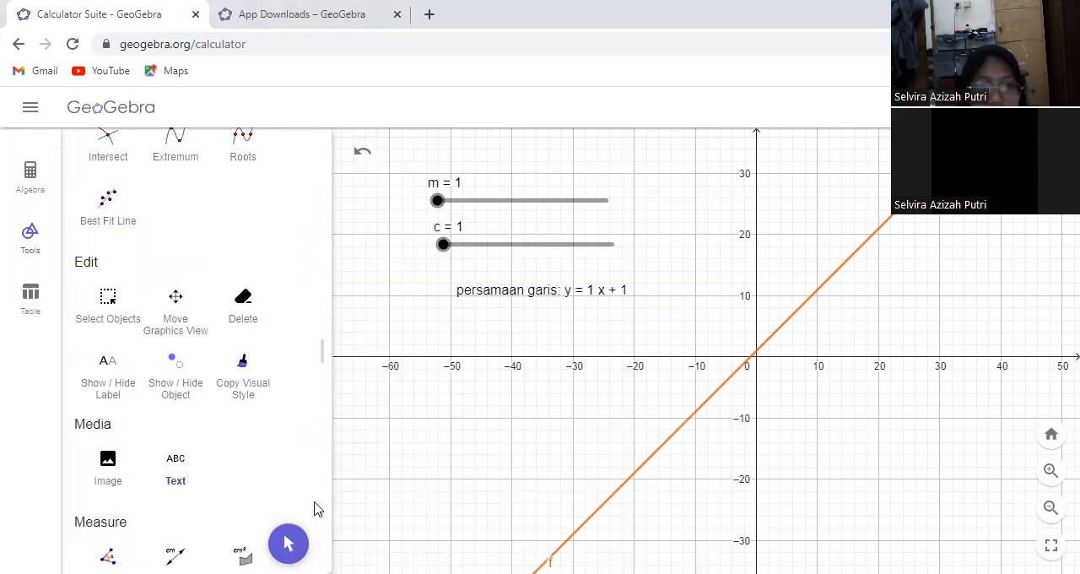
Set slider m to 3 and slider c to 3 in the graph
left_click(288, 543)
left_click_drag(436, 200, 499, 205)
left_click_drag(443, 244, 550, 240)
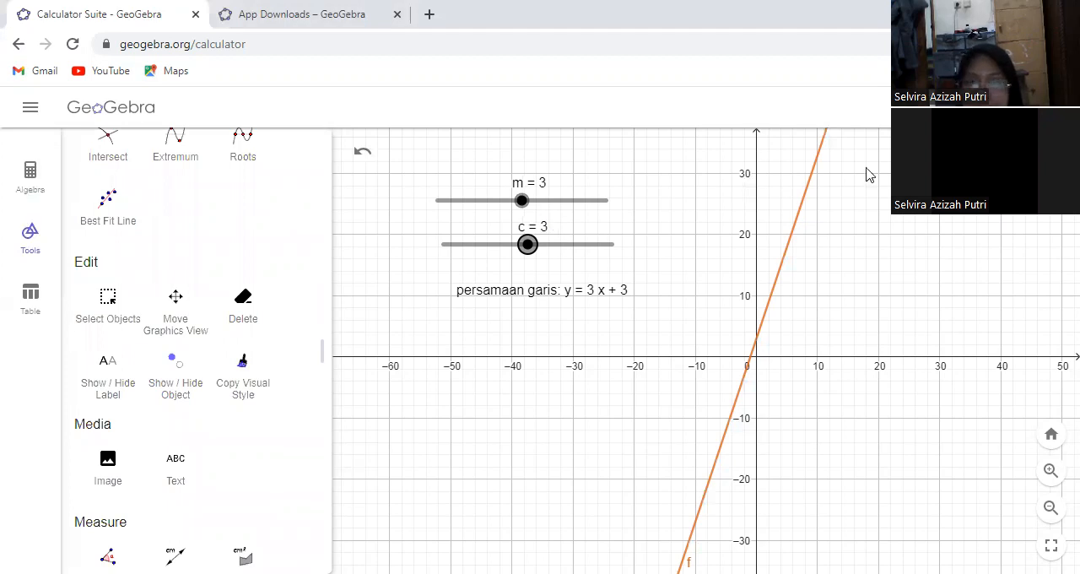
Delete sliders m and c together with the line and text that depend on them
left_click(30, 178)
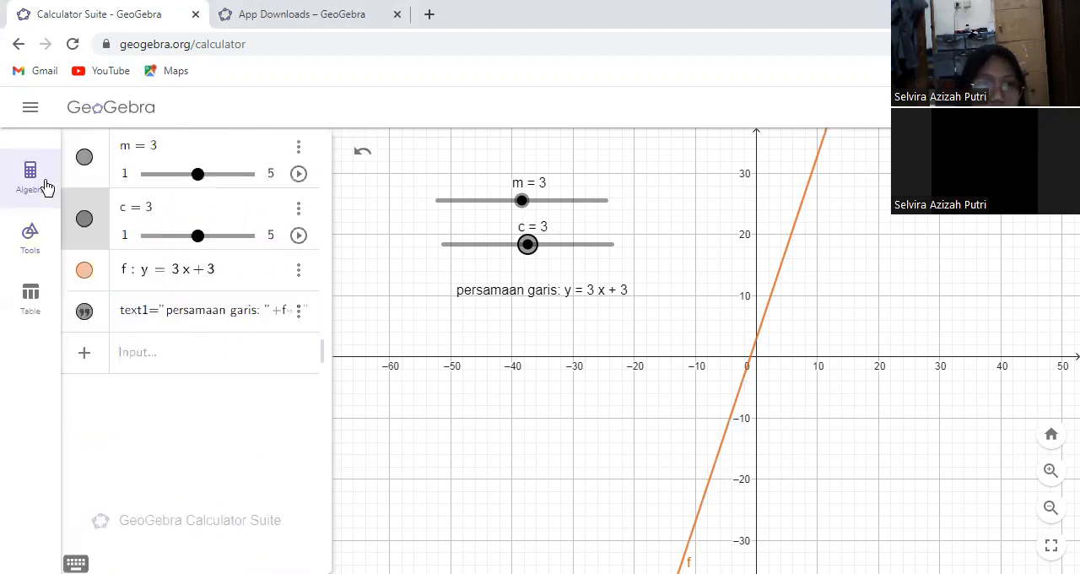
left_click(298, 145)
left_click(305, 174)
left_click(301, 150)
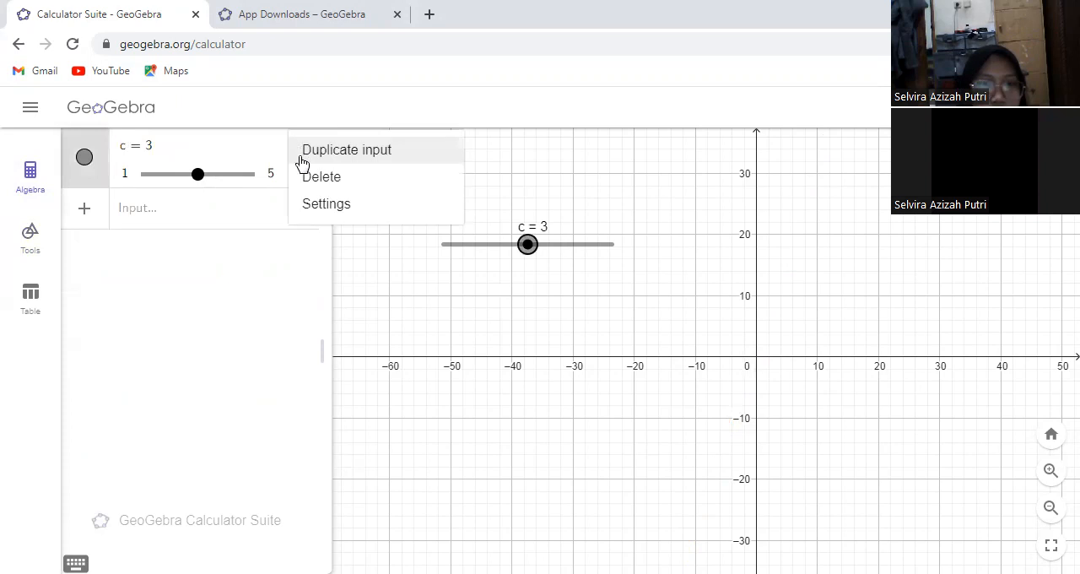
left_click(308, 177)
Create a number slider named a ranging from 1 to 5 in the upper part of the graph
left_click(34, 232)
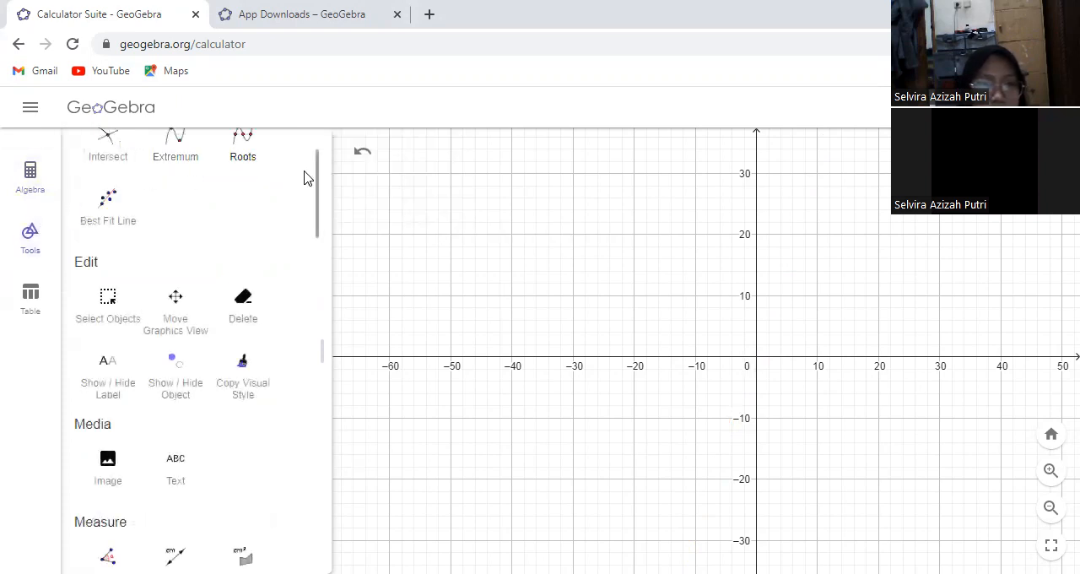
scroll(315, 165, "up", 2)
left_click(254, 192)
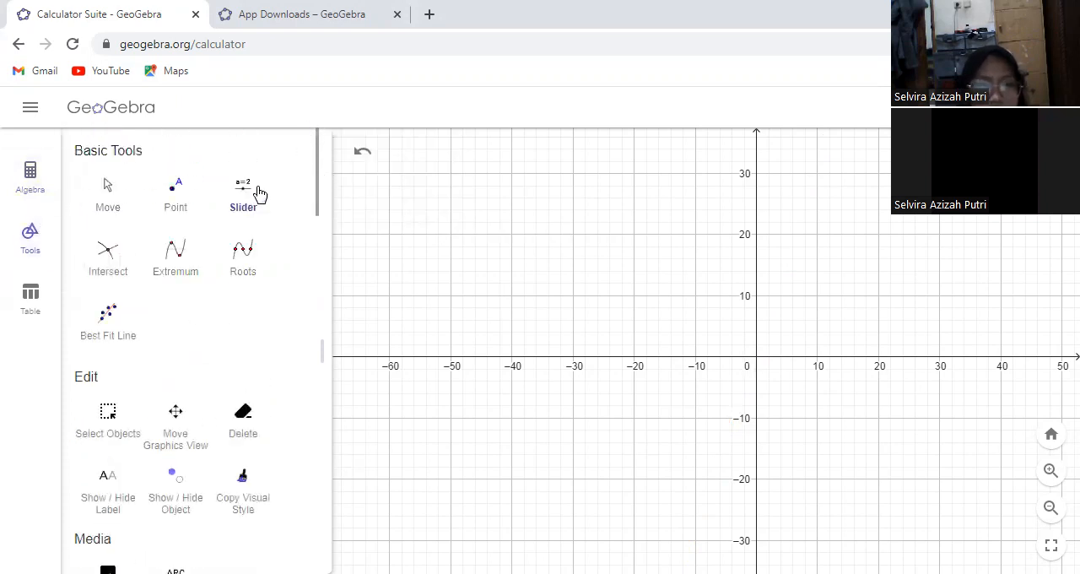
left_click(400, 183)
left_click(418, 379)
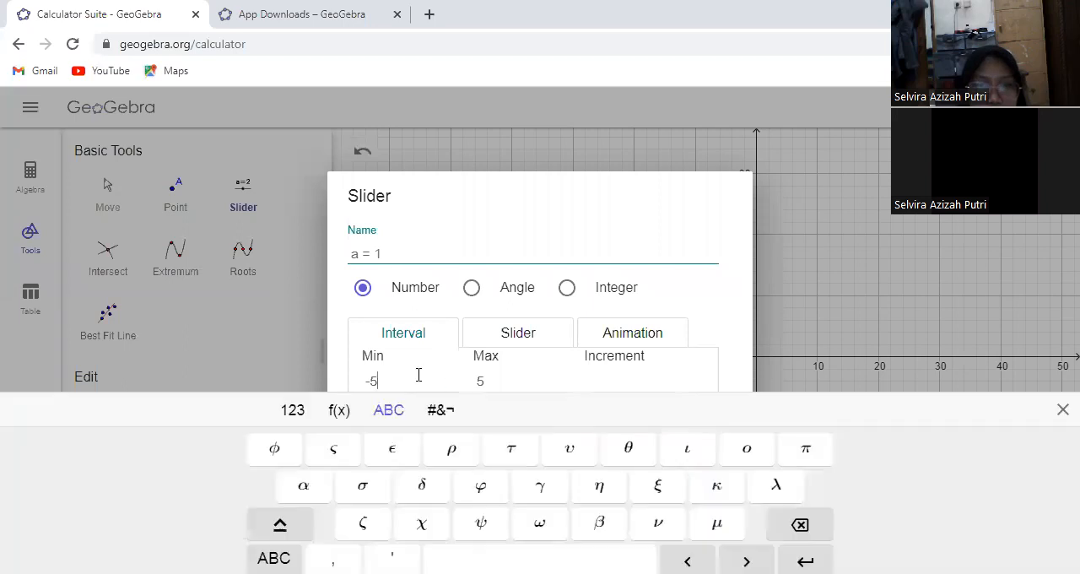
key("BackSpace")
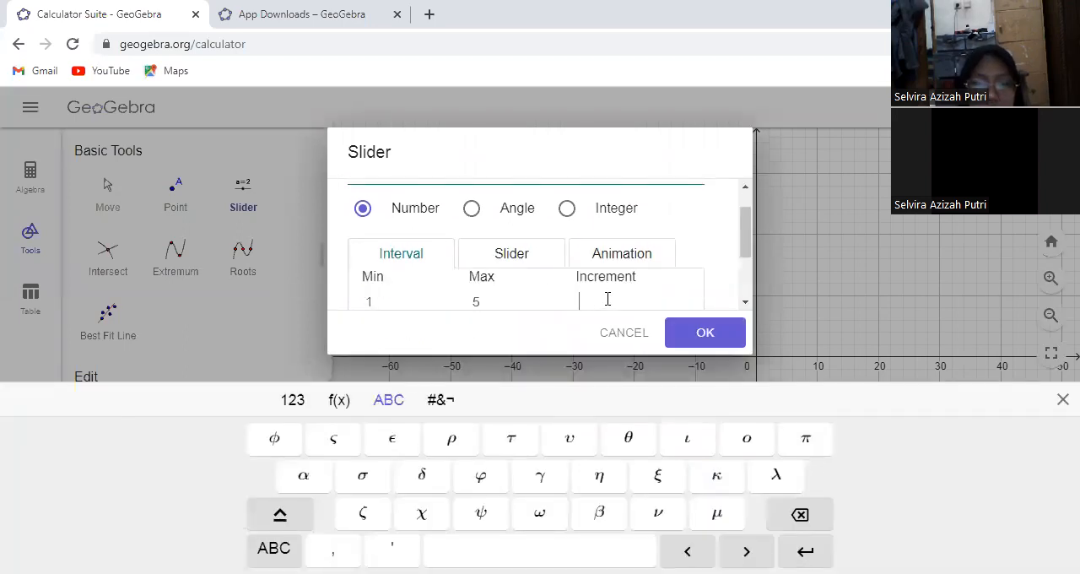
left_click(705, 333)
Create a number slider named b ranging from 1 to 5 just below slider a
left_click(410, 222)
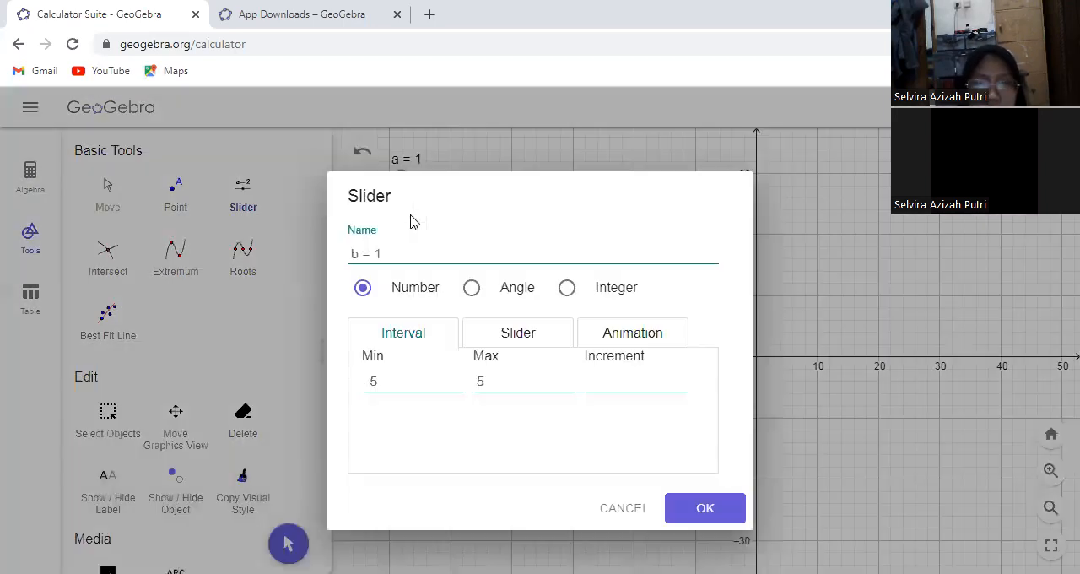
left_click(412, 384)
key("BackSpace")
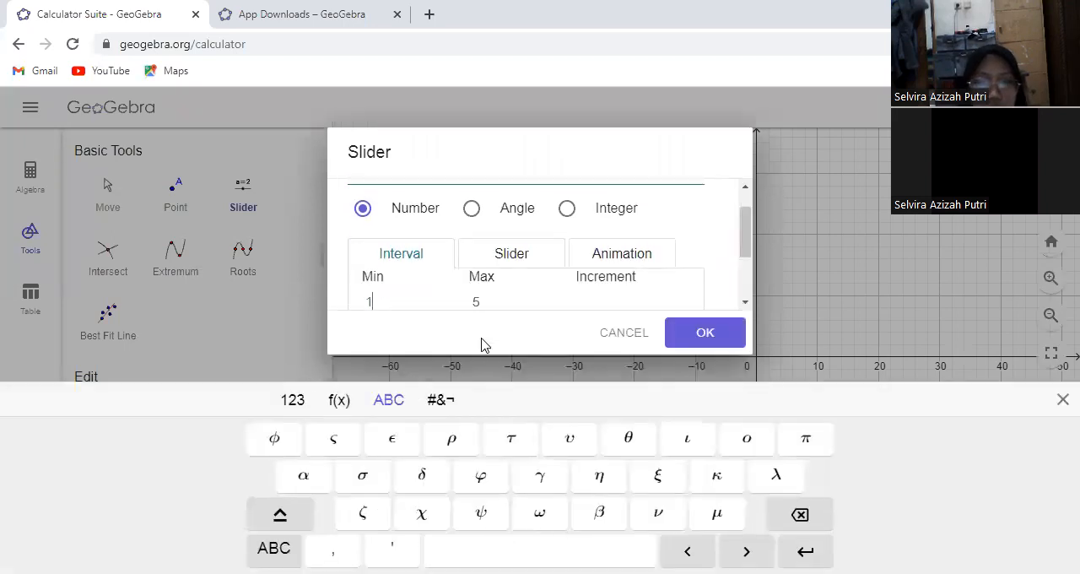
left_click(668, 334)
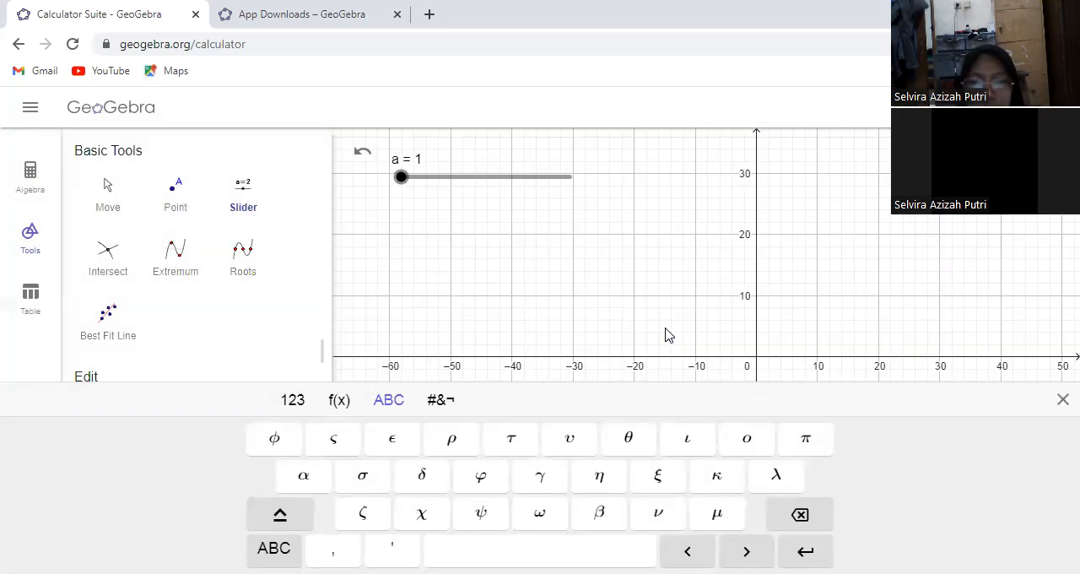
Create a number slider named c below slider b, ranging from 1 to 5 with an increment of 1
left_click(445, 255)
left_click(400, 380)
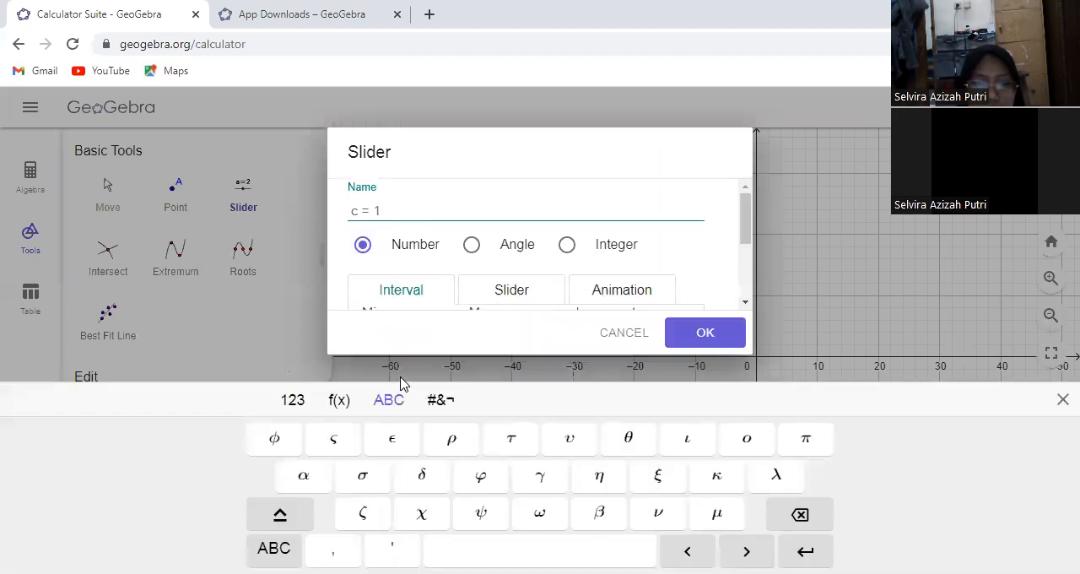
key("BackSpace")
key("BackSpace")
type("1")
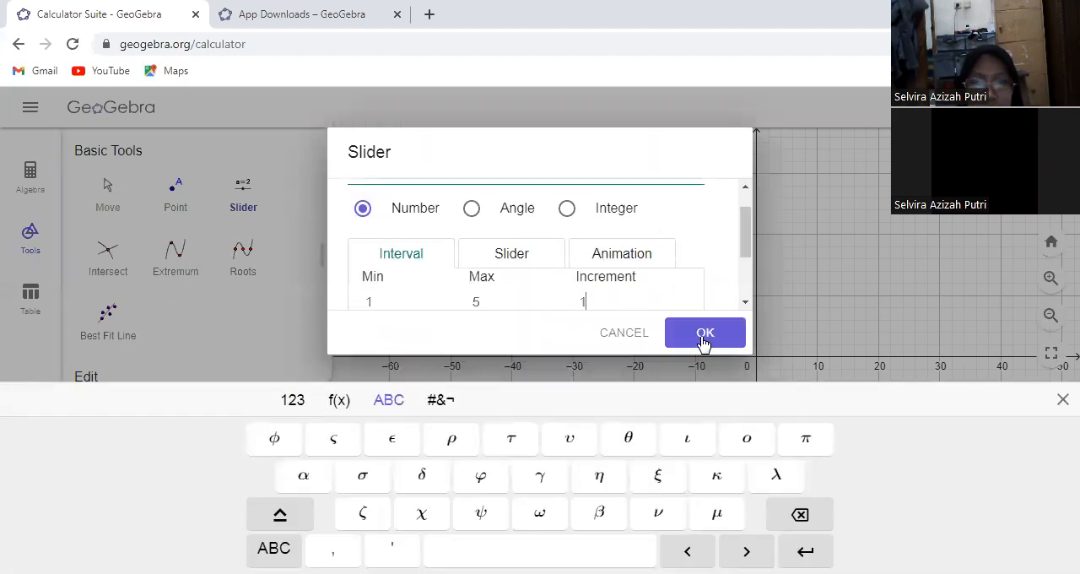
left_click(703, 341)
Enter the quadratic equation y = ax^2 + bx + c as a new algebra object
left_click(30, 179)
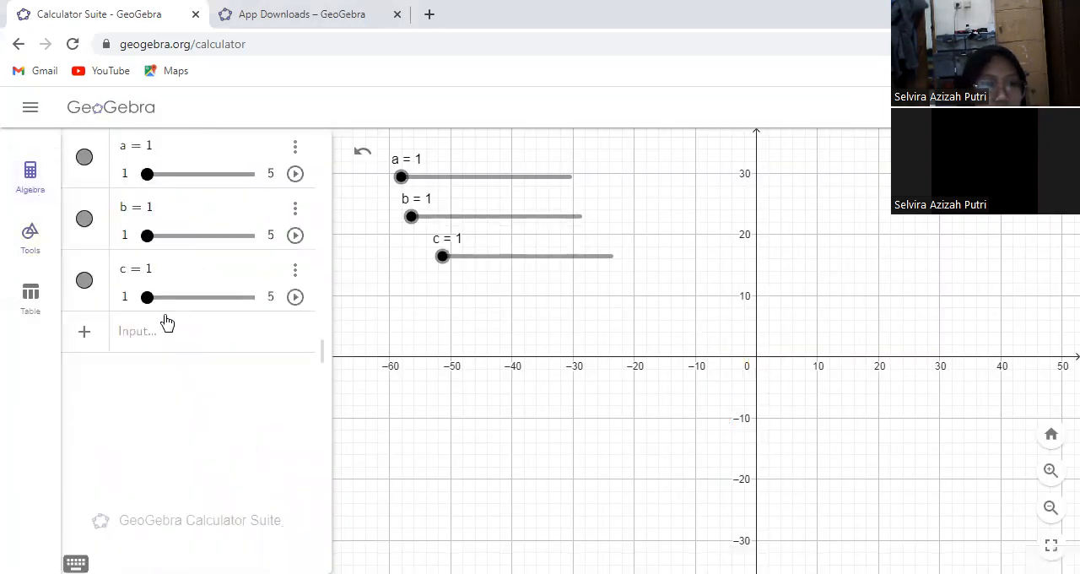
left_click(164, 327)
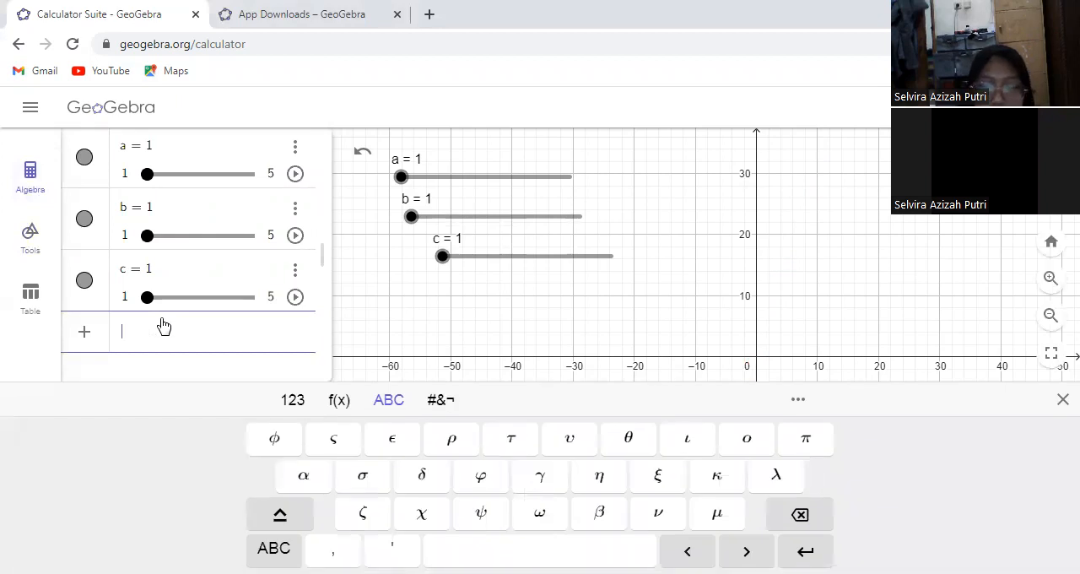
type("y=ax^2")
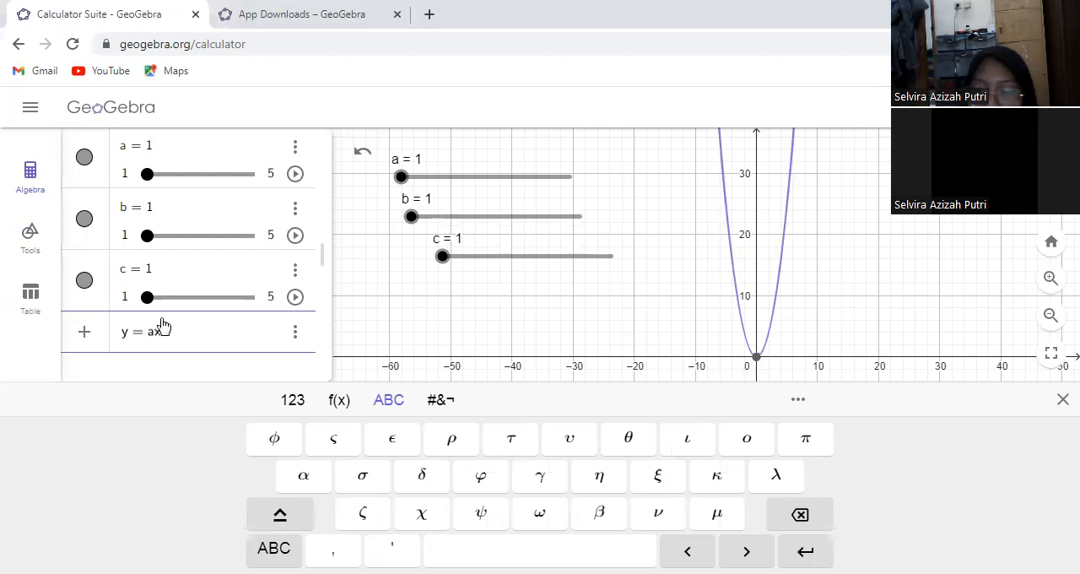
type("+bx+c")
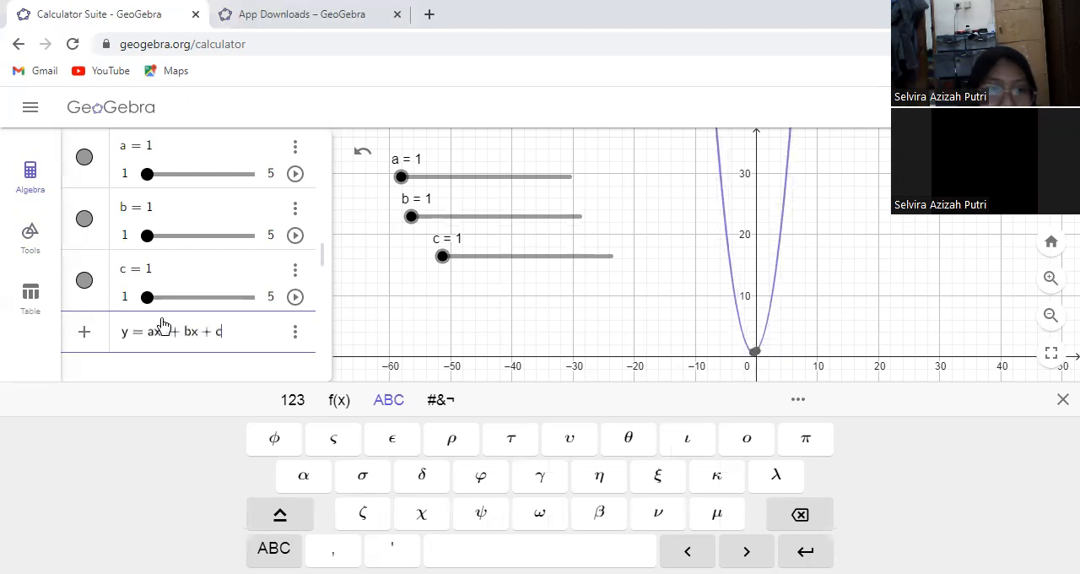
key("Return")
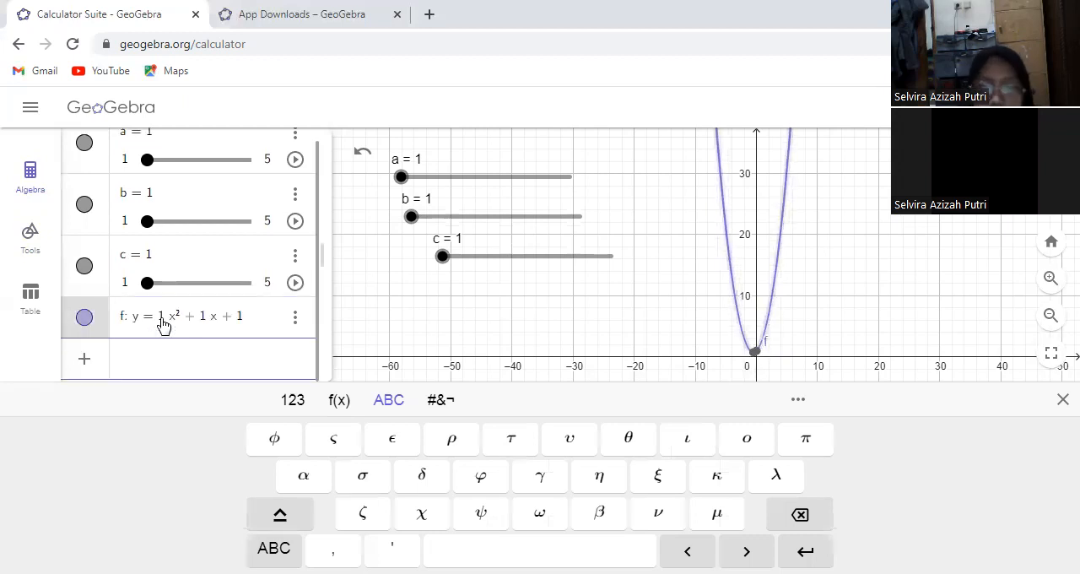
Add a dynamic text below slider c reading "persamaan kurva: " followed by the linked equation of object f
left_click(34, 240)
left_click(175, 570)
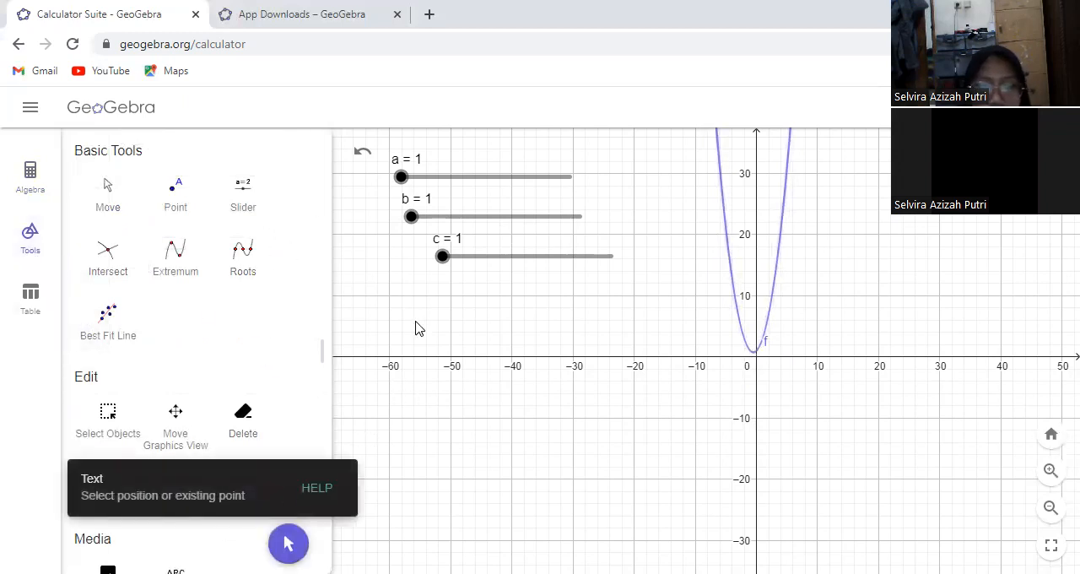
left_click(415, 329)
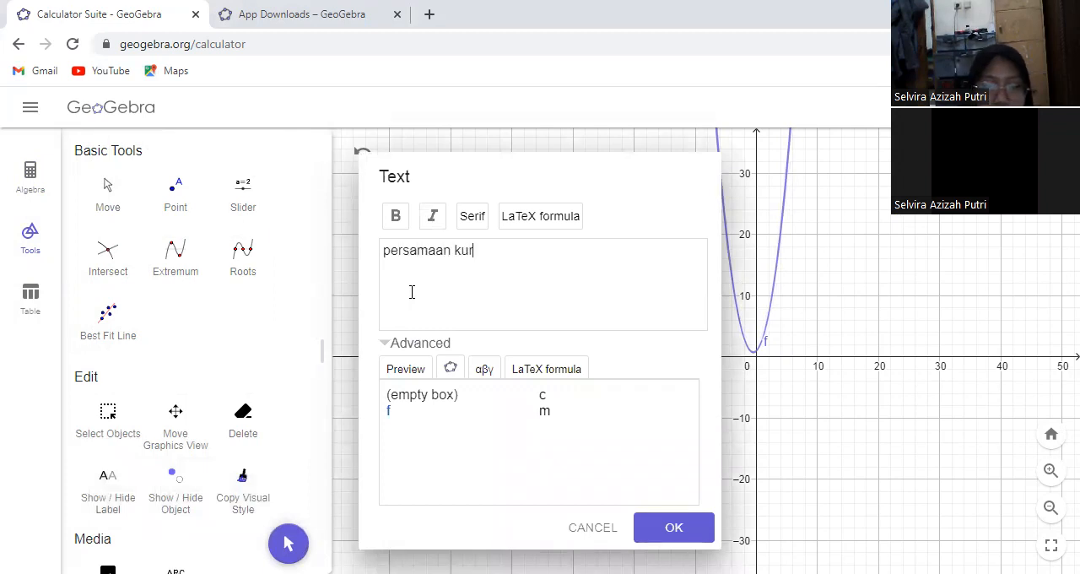
type("persamaan kurva:")
left_click(422, 394)
left_click(502, 252)
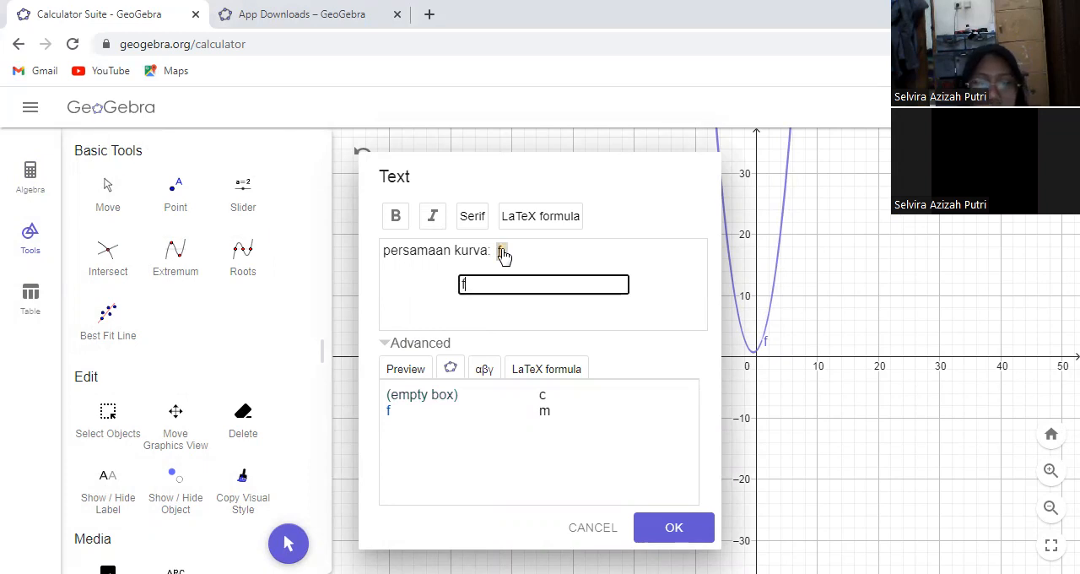
left_click(657, 523)
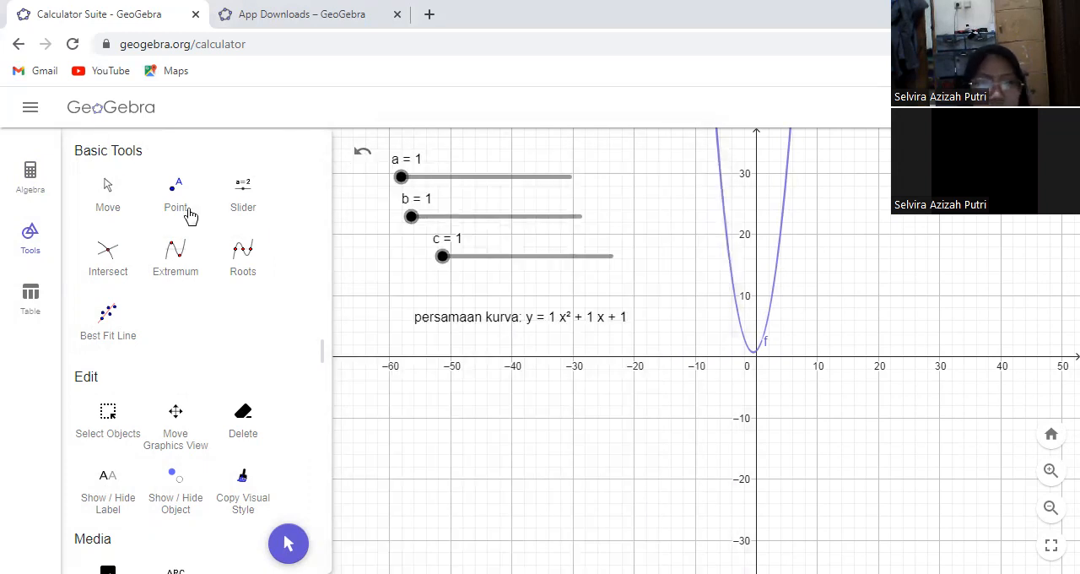
Set slider a to 2, slider b to 3 and slider c to 2 with the Move tool
left_click(290, 544)
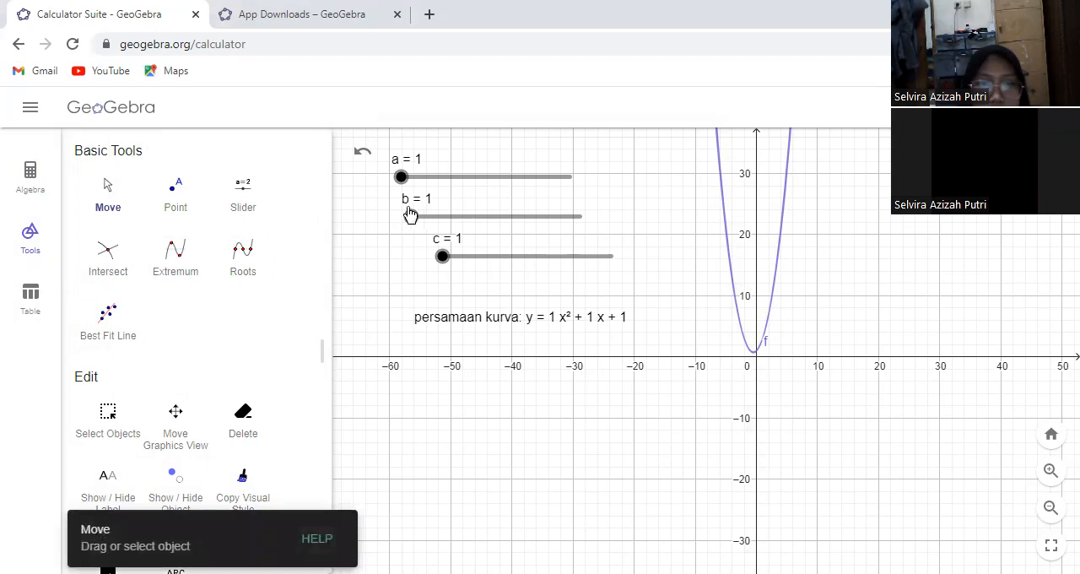
left_click(430, 184)
left_click_drag(412, 217, 495, 216)
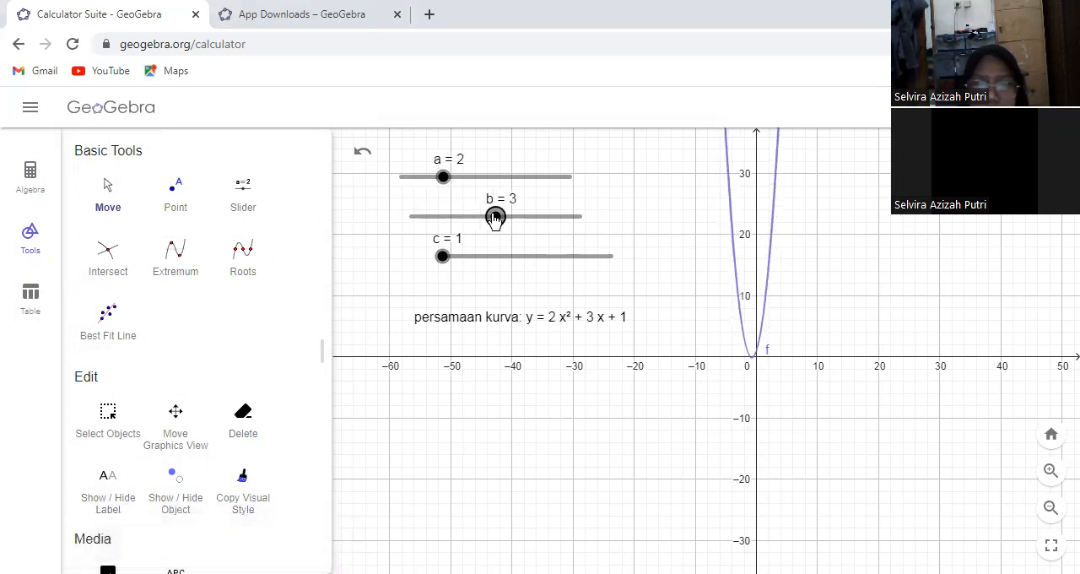
mouse_move(463, 260)
left_mouse_down()
mouse_move(526, 257)
mouse_move(484, 256)
left_mouse_up()
Delete sliders a, b and c together with the dependent curve and equation text
left_click(31, 181)
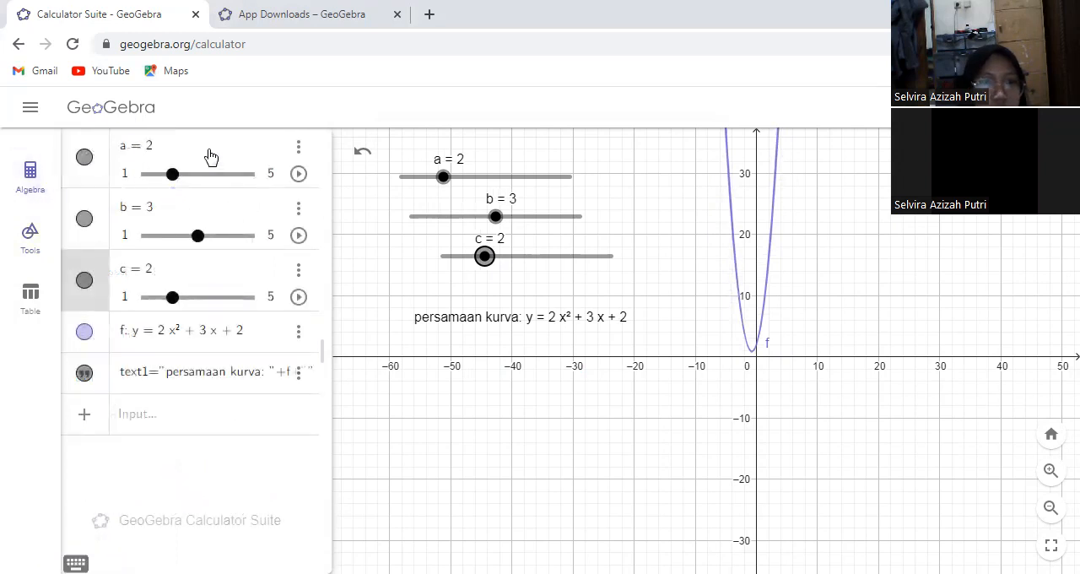
left_click(298, 145)
left_click(306, 176)
left_click(299, 145)
left_click(310, 177)
left_click(299, 151)
left_click(306, 177)
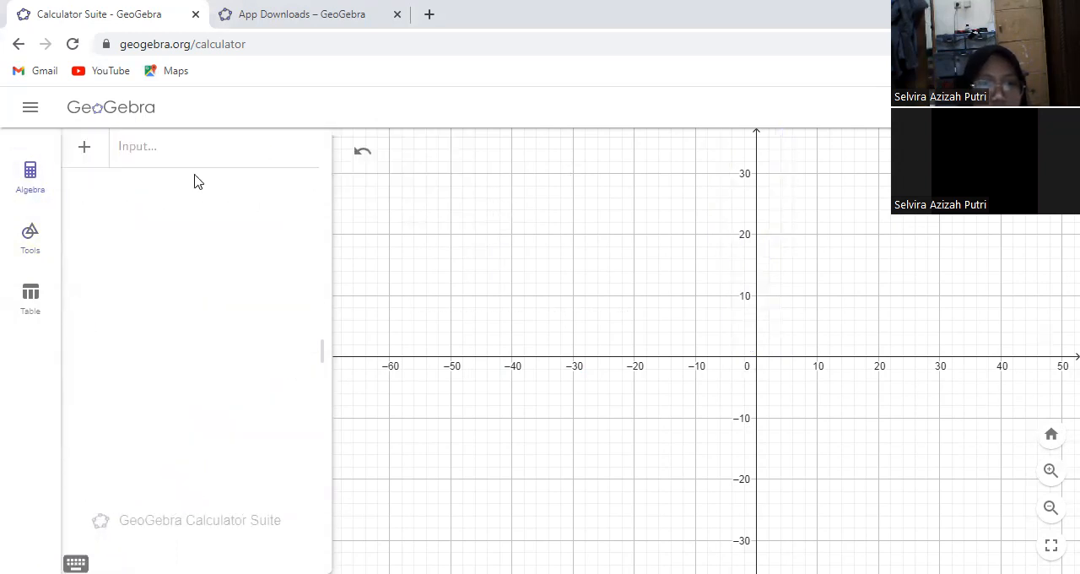
Draw a horizontal line through two new points at (-50, 10) and (-30, 10)
left_click(31, 236)
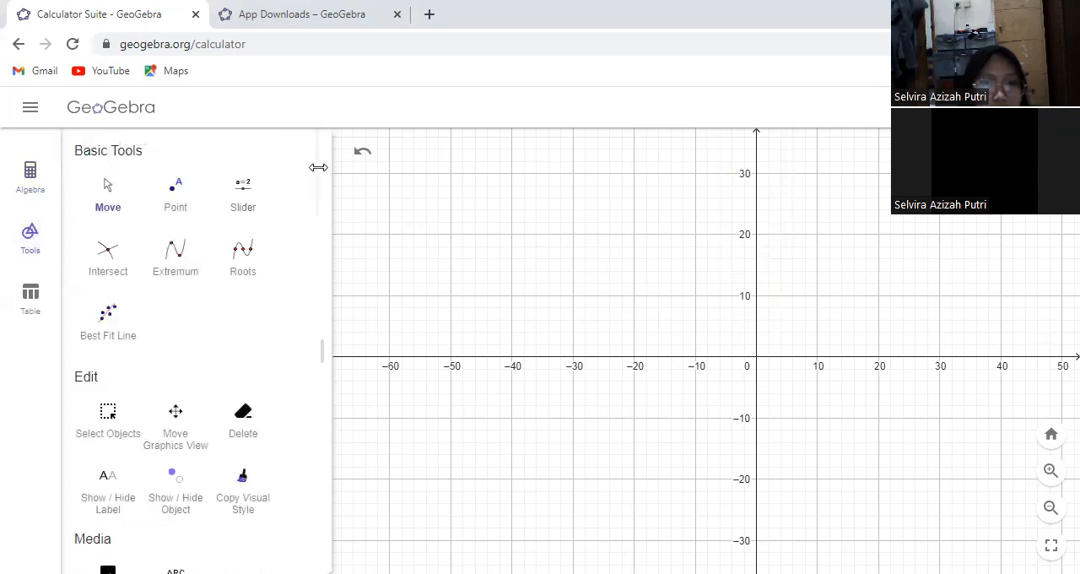
left_click_drag(321, 184, 313, 337)
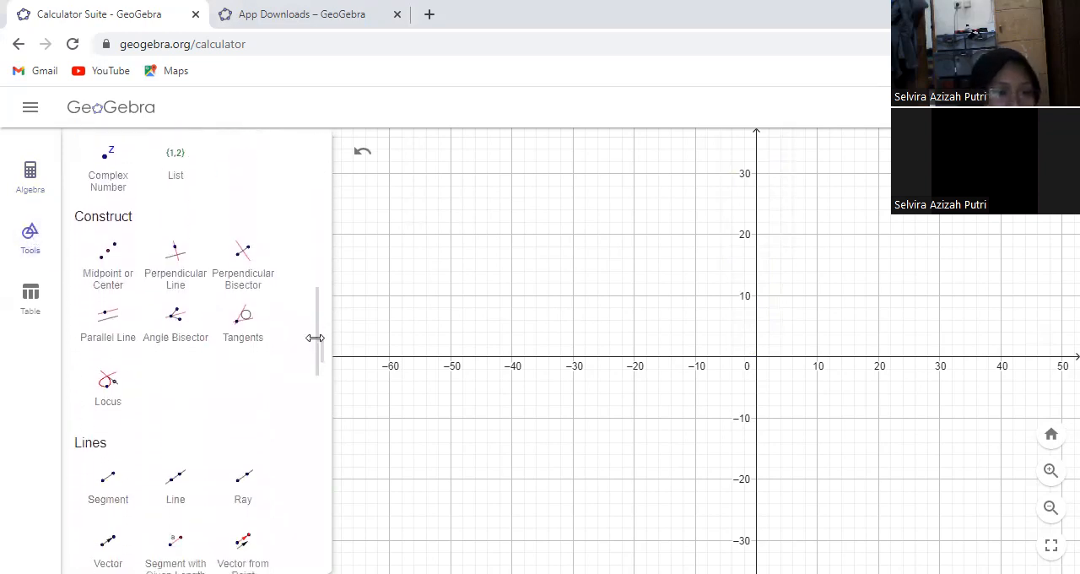
left_click(180, 489)
left_click(450, 295)
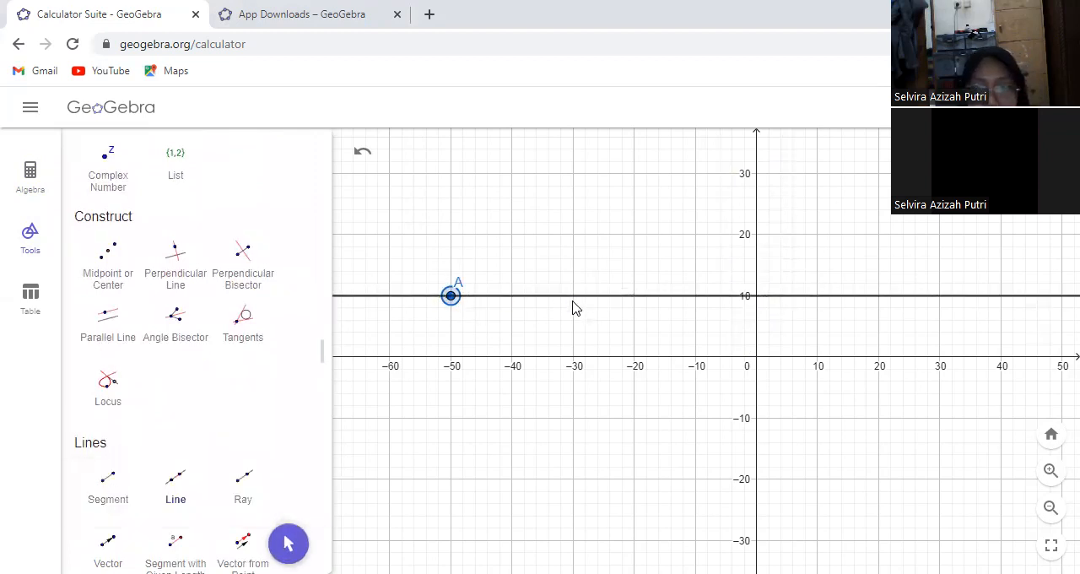
left_click(573, 295)
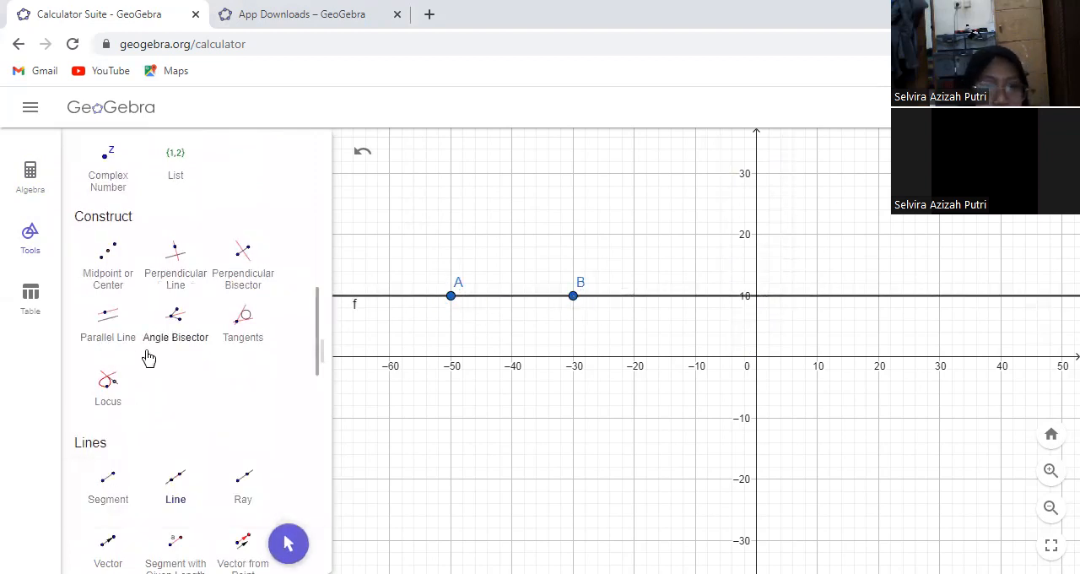
Construct a line perpendicular to the horizontal line through point A
left_click(173, 282)
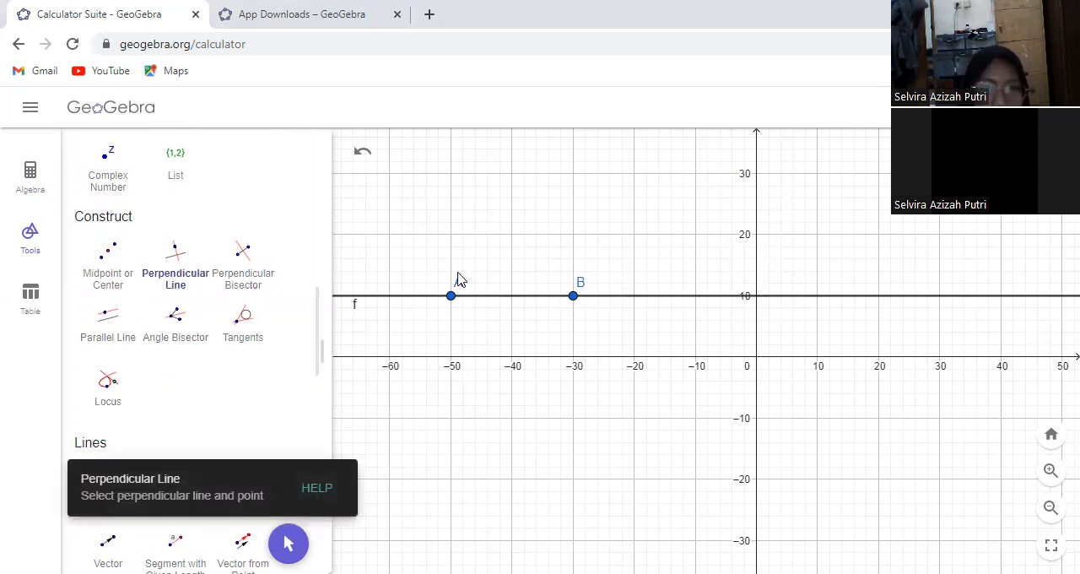
left_click(431, 296)
left_click(451, 296)
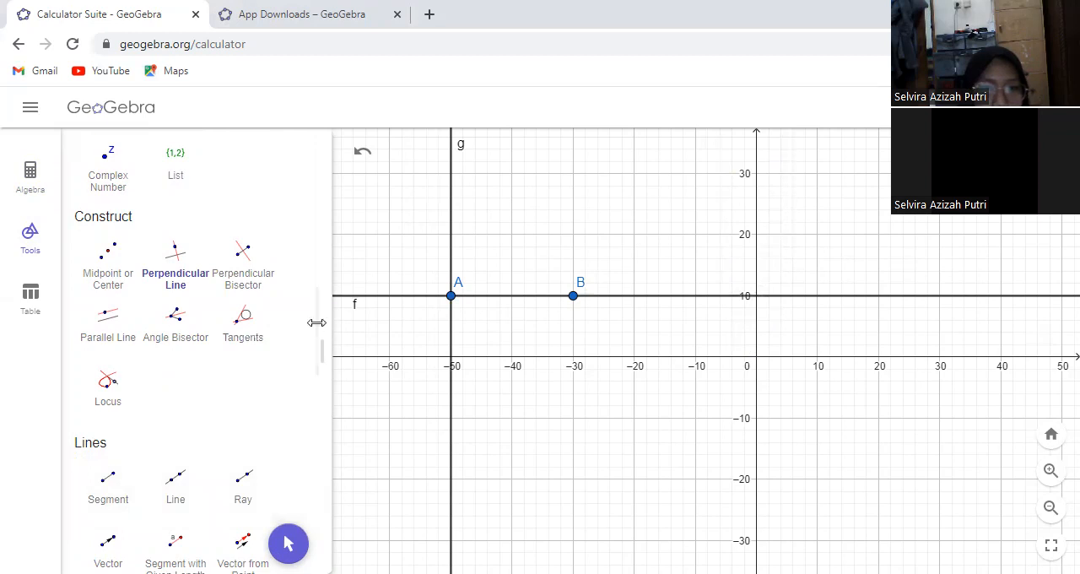
Draw a circle centred on point A and passing through point B
left_click_drag(315, 374, 319, 477)
left_click(107, 405)
left_click(450, 297)
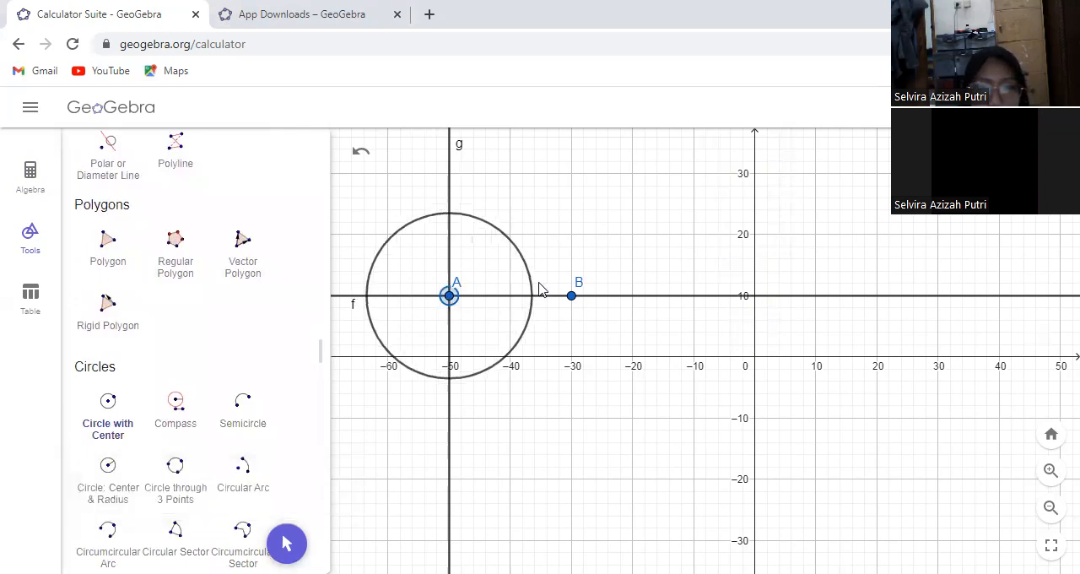
left_click(572, 297)
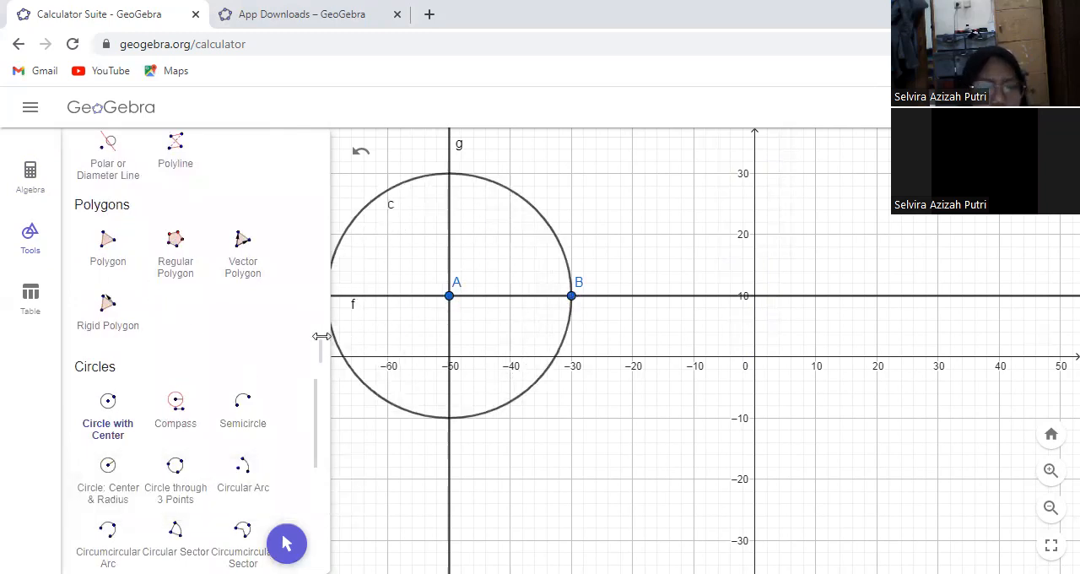
Create the intersection points of the circle and the vertical line through A
left_click_drag(310, 403, 303, 287)
left_click(177, 156)
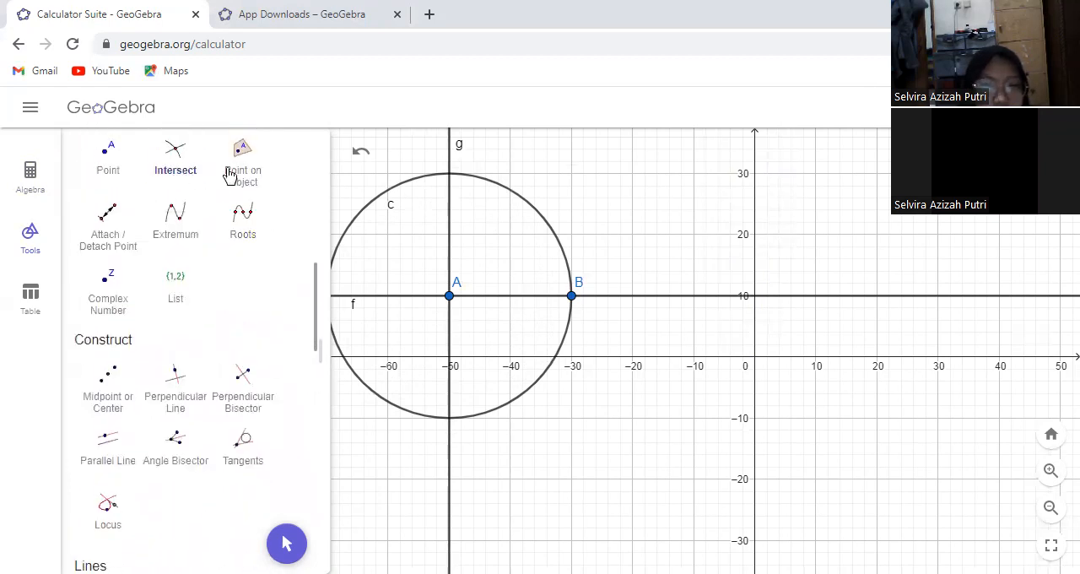
left_click(386, 191)
left_click(453, 156)
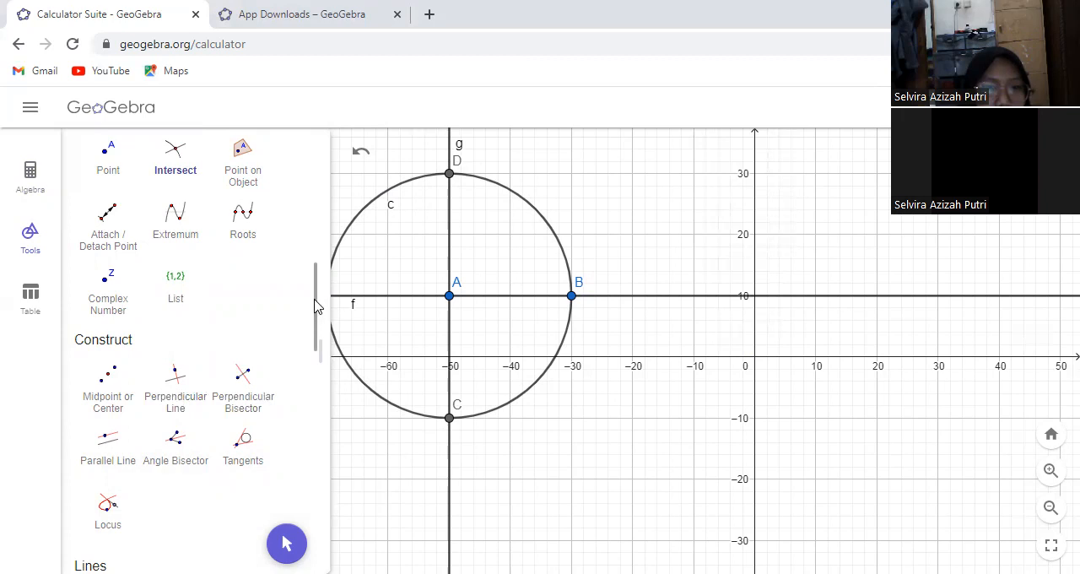
Draw segments from D to A, A to B and B to D to form a right triangle
scroll(313, 371, "down", 5)
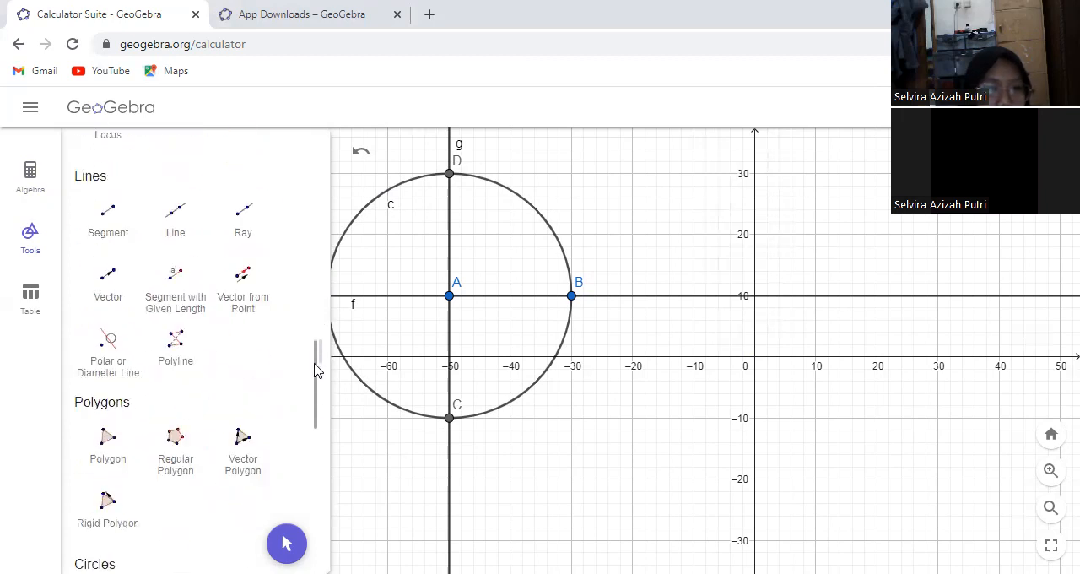
left_click(109, 221)
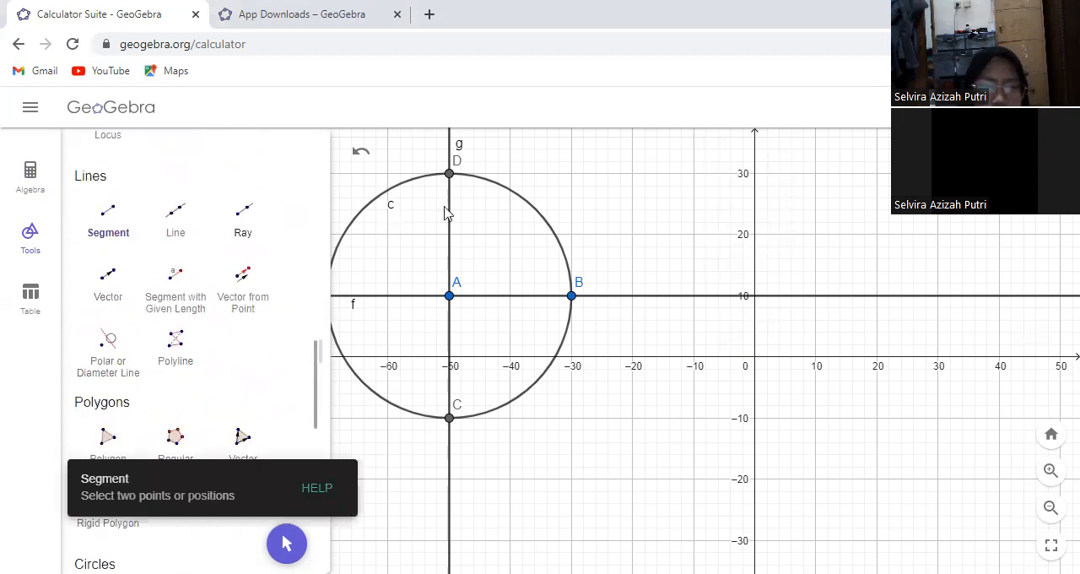
left_click(449, 174)
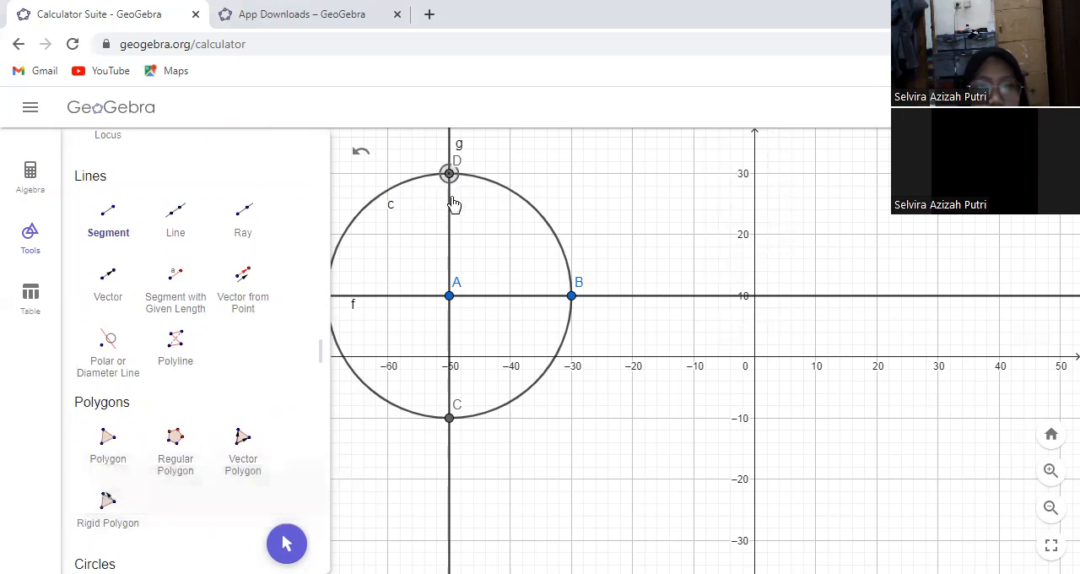
left_click(448, 295)
left_click(449, 295)
left_click(572, 296)
left_click(572, 297)
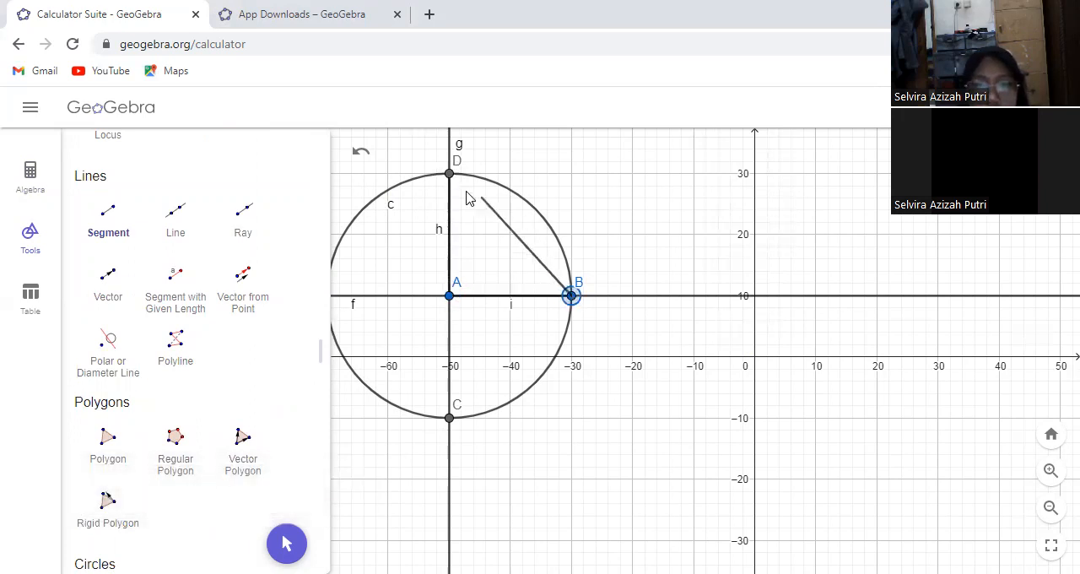
left_click(449, 174)
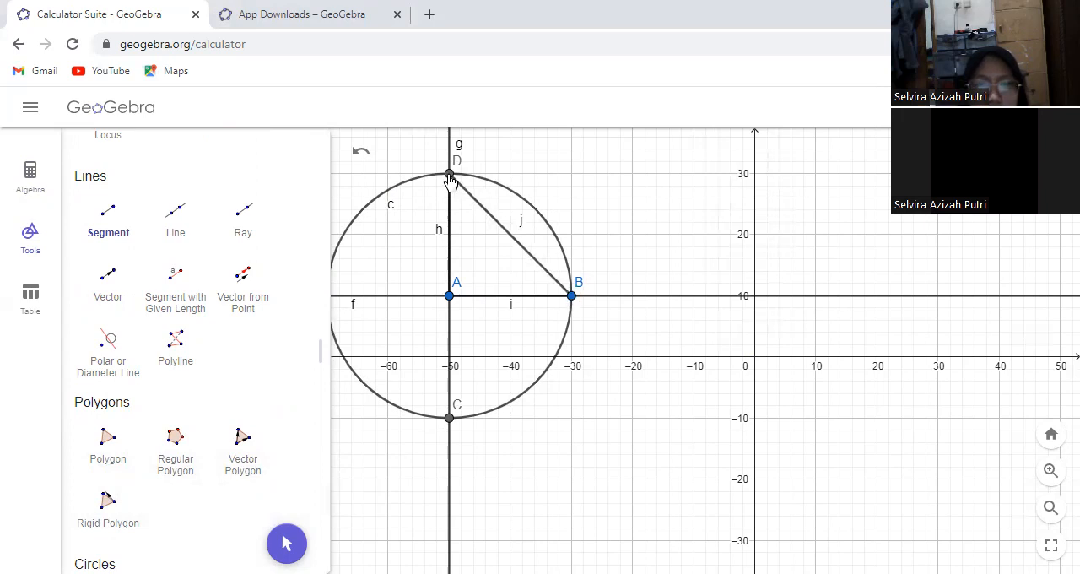
Hide the horizontal line f, the perpendicular line g and the circle c
left_click(28, 177)
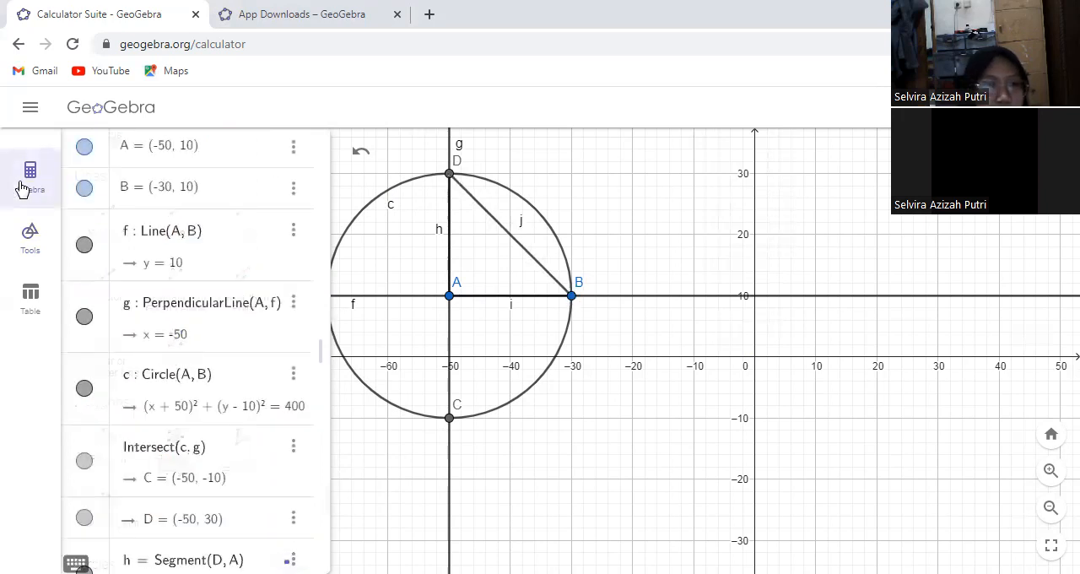
left_click(85, 244)
left_click(85, 317)
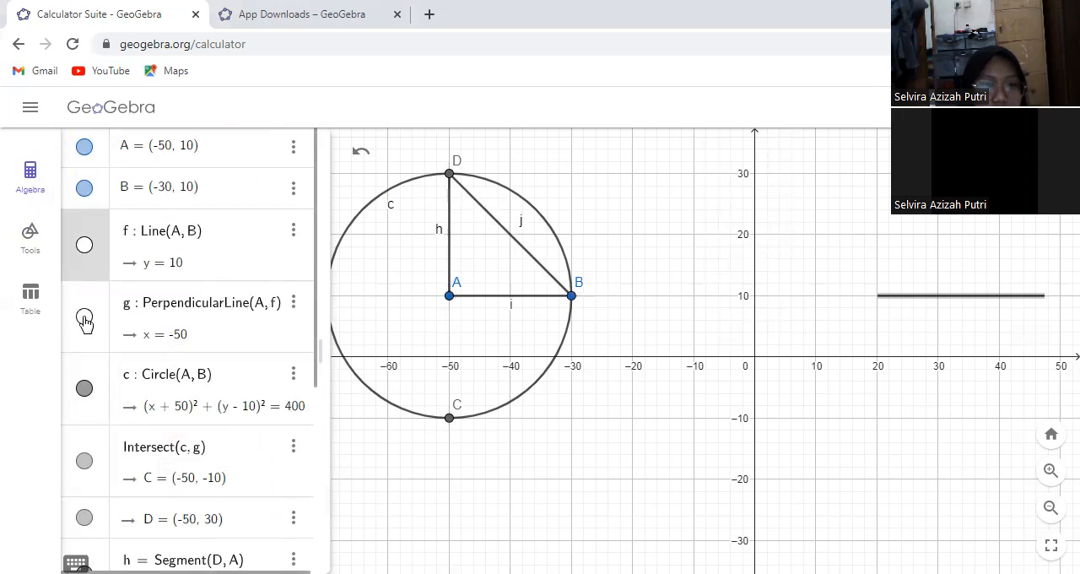
left_click(82, 387)
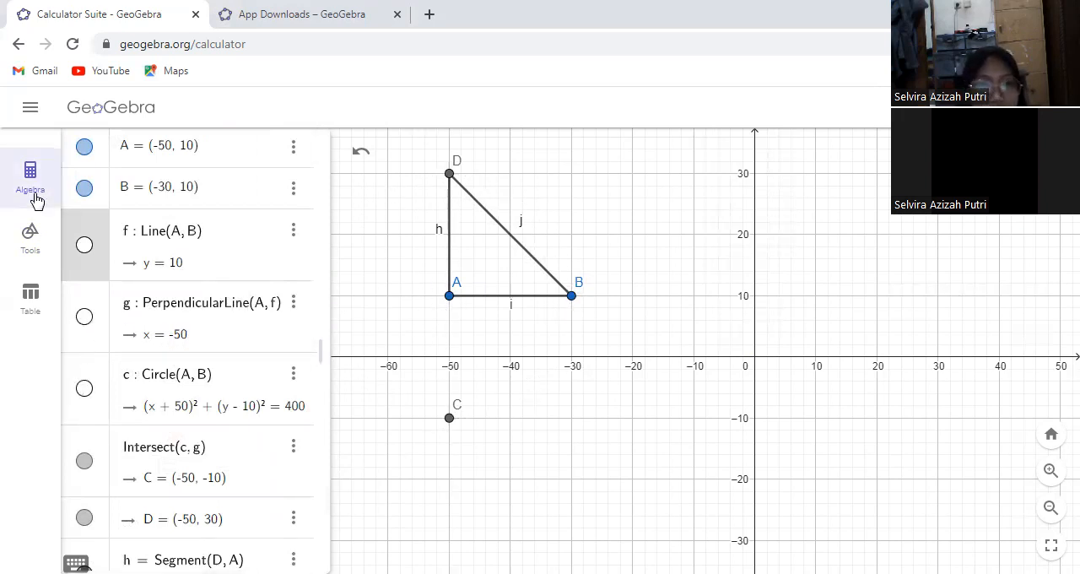
Try a regular polygon with 4 vertices picked from D to A, and undo it
left_click(40, 235)
left_click_drag(318, 405, 310, 432)
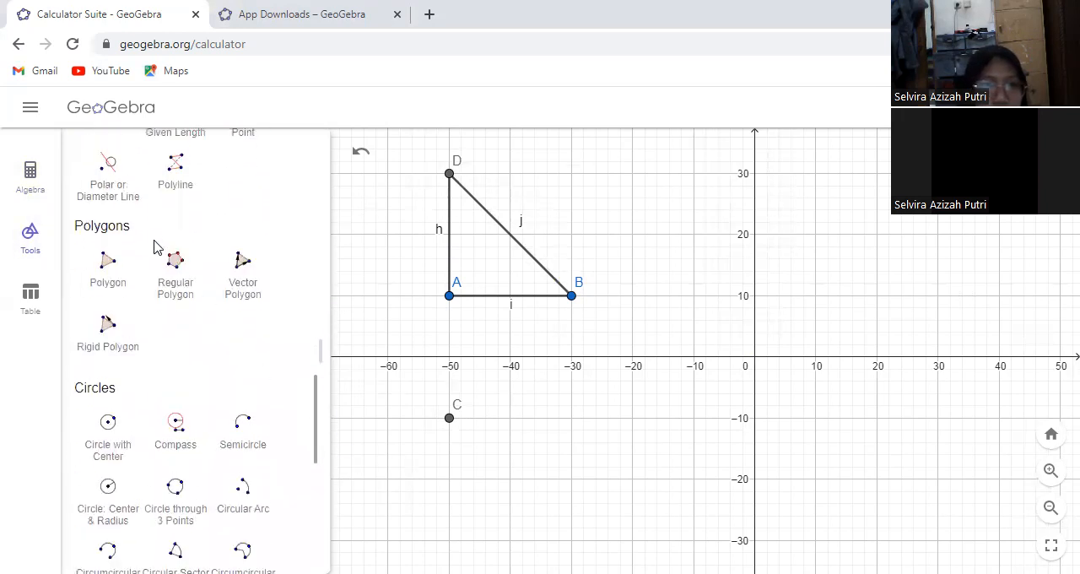
left_click(185, 257)
left_click(450, 174)
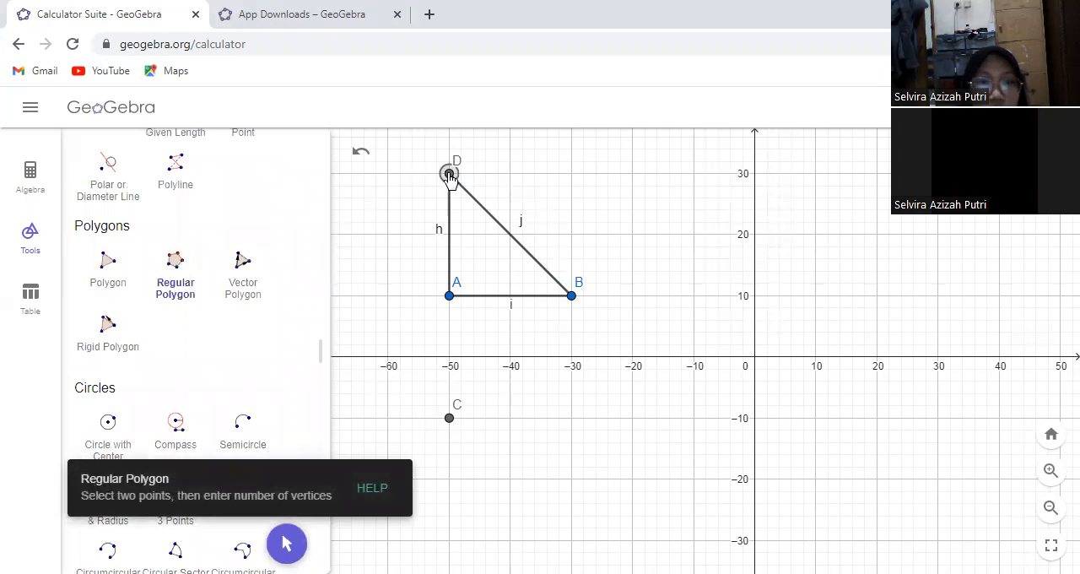
left_click(449, 296)
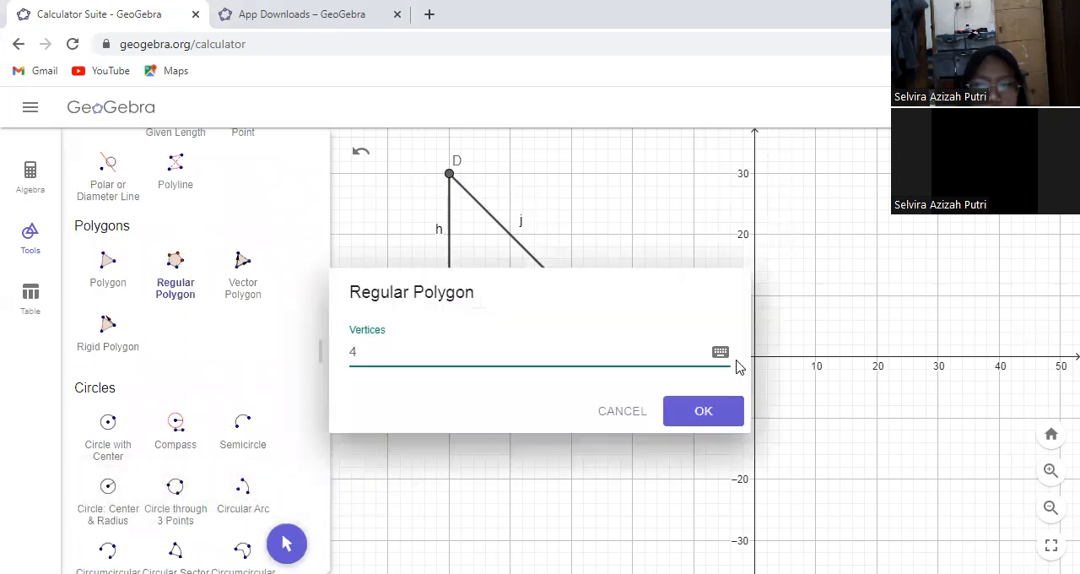
left_click(701, 410)
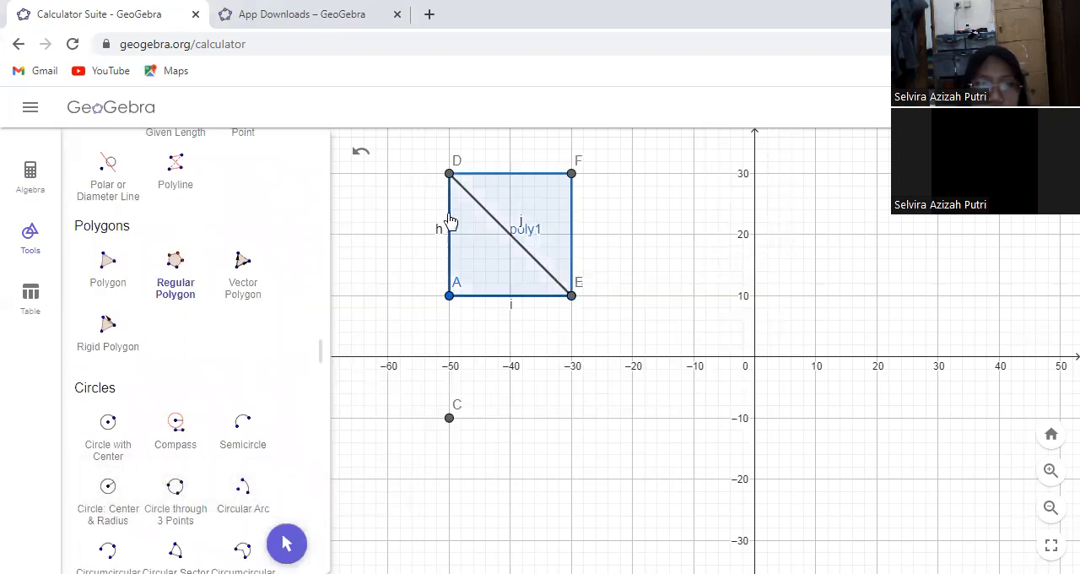
left_click(361, 152)
Construct a regular polygon with 4 vertices on the vertical leg, picking A before D
left_click(450, 296)
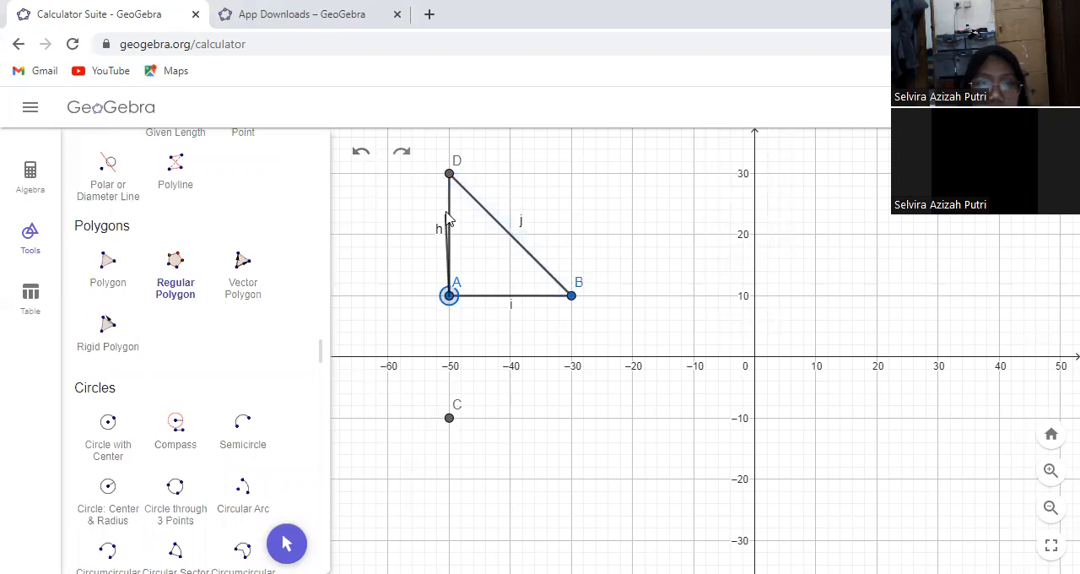
left_click(450, 175)
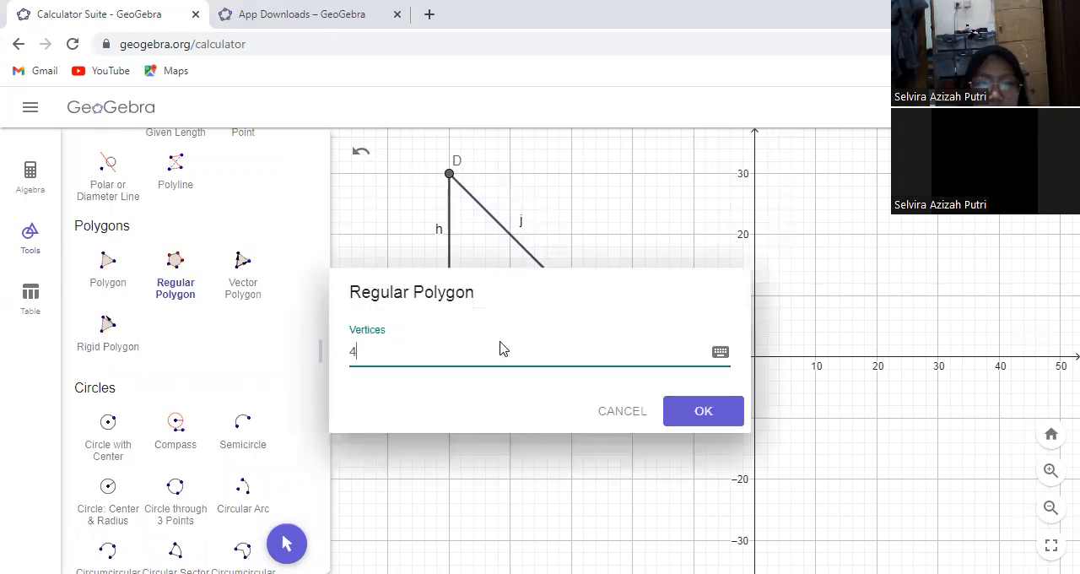
left_click(698, 407)
Construct a regular polygon with 4 vertices on the horizontal leg, picking B before A
left_click(573, 297)
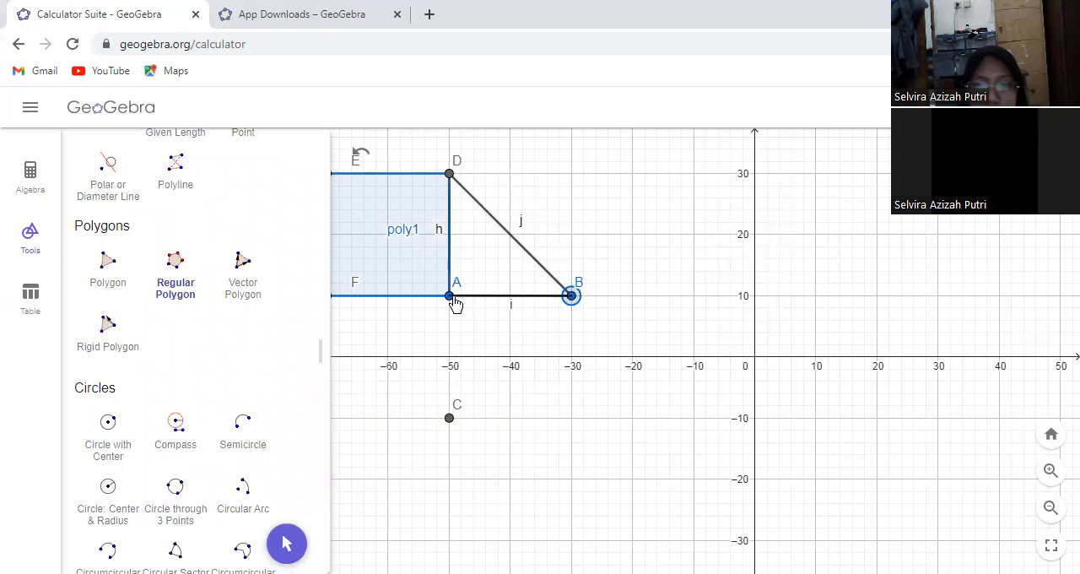
left_click(449, 296)
left_click(709, 410)
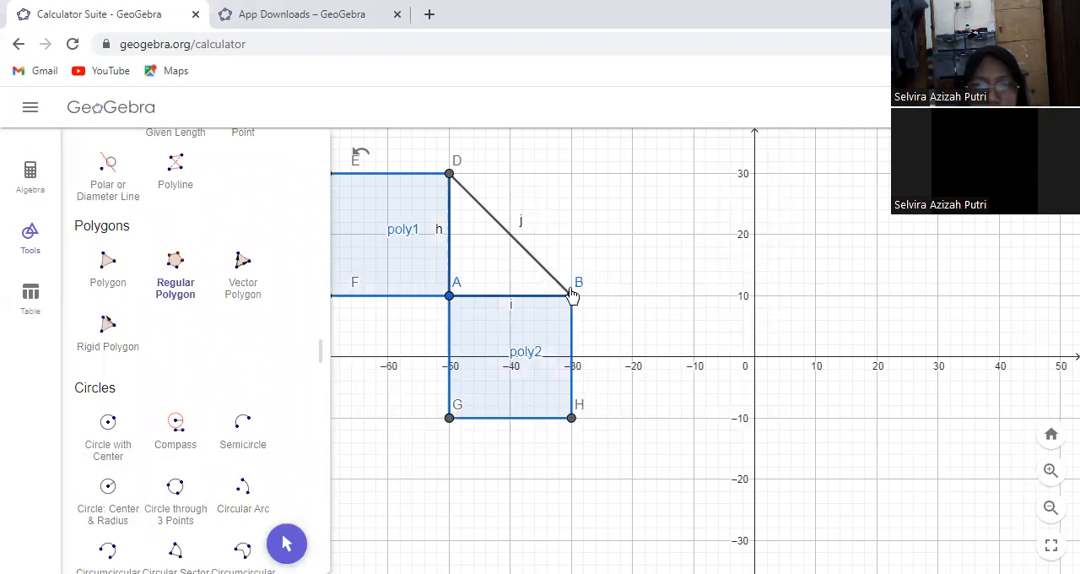
Construct a regular polygon with 4 vertices on the hypotenuse, picking D before B
left_click(450, 174)
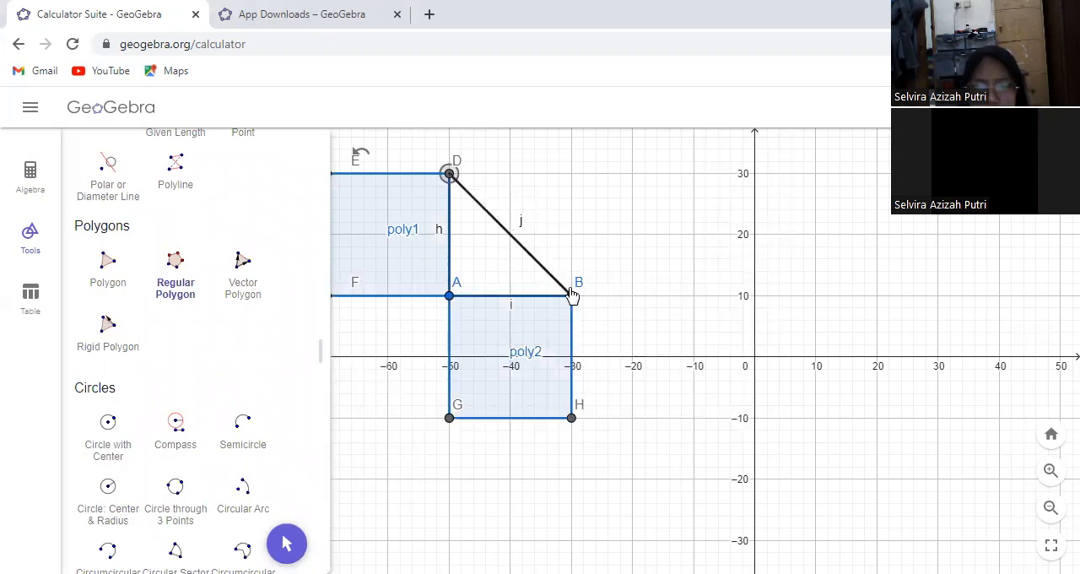
left_click(571, 295)
left_click(675, 413)
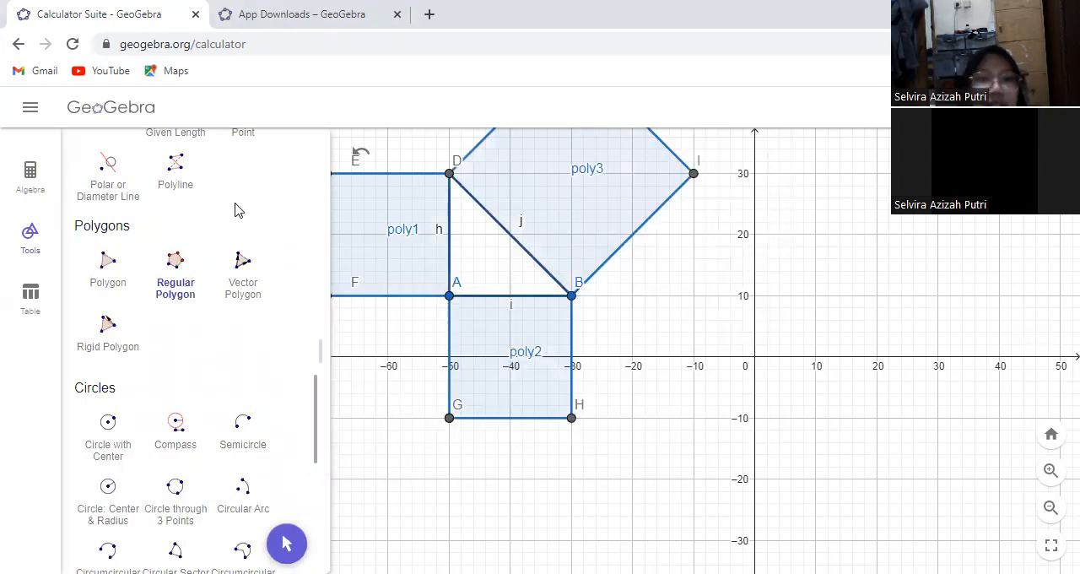
Set the label of the hypotenuse square, poly3, to show its value instead of its name
left_click(287, 543)
left_click(565, 208)
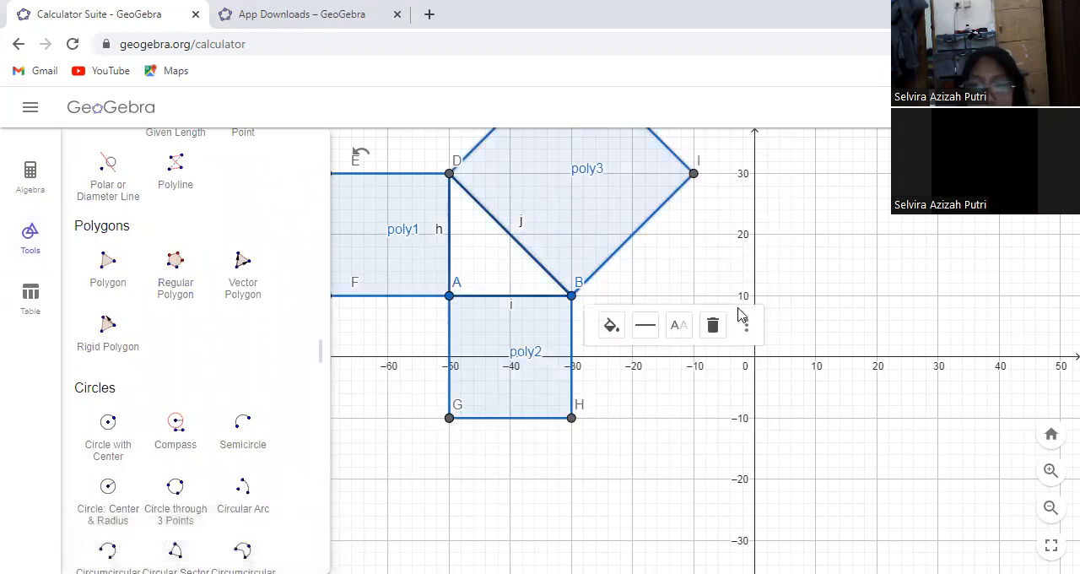
left_click(745, 325)
left_click(793, 439)
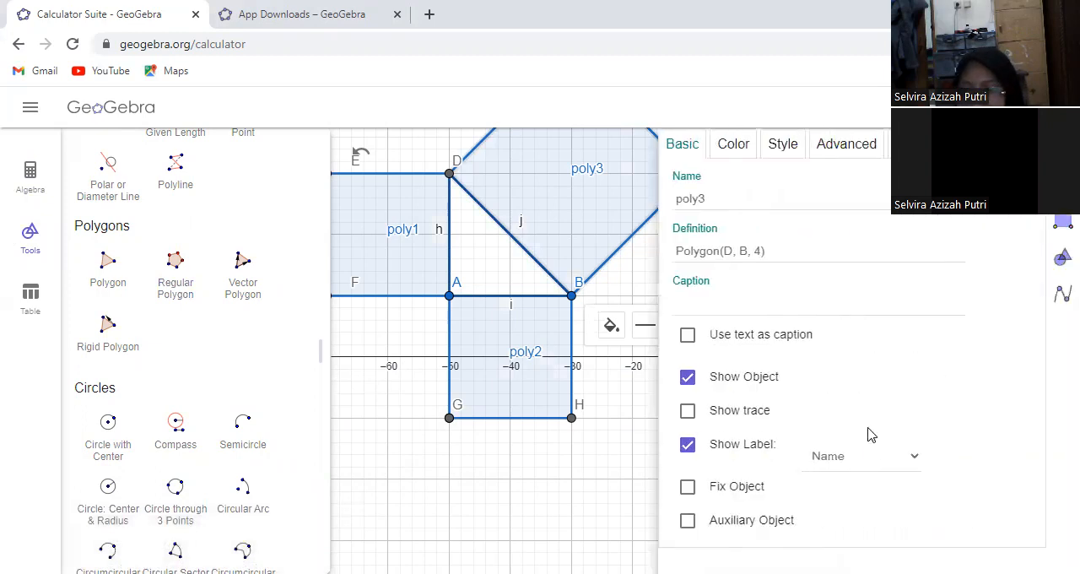
left_click(873, 459)
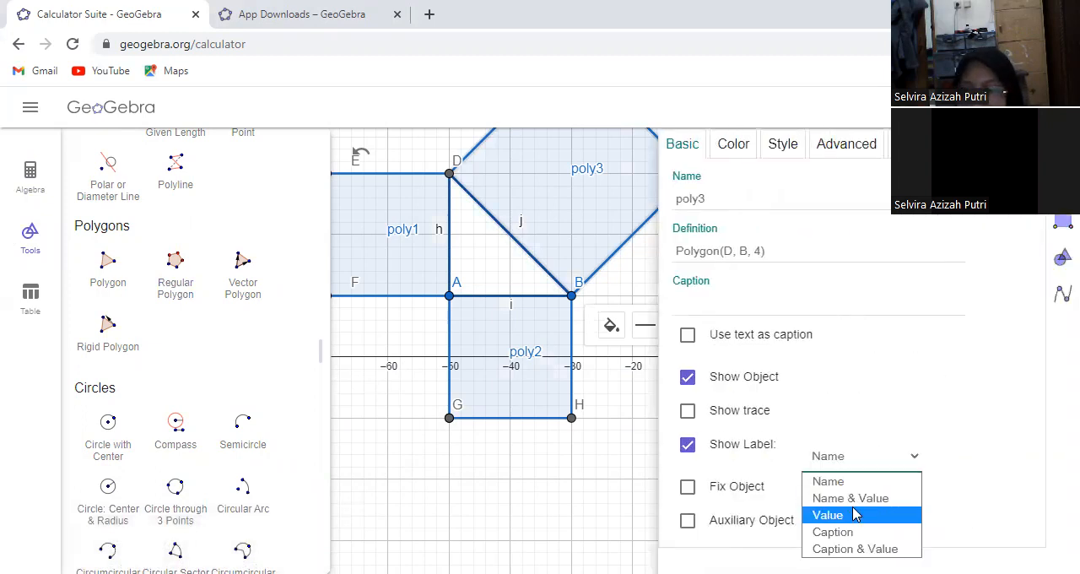
left_click(440, 334)
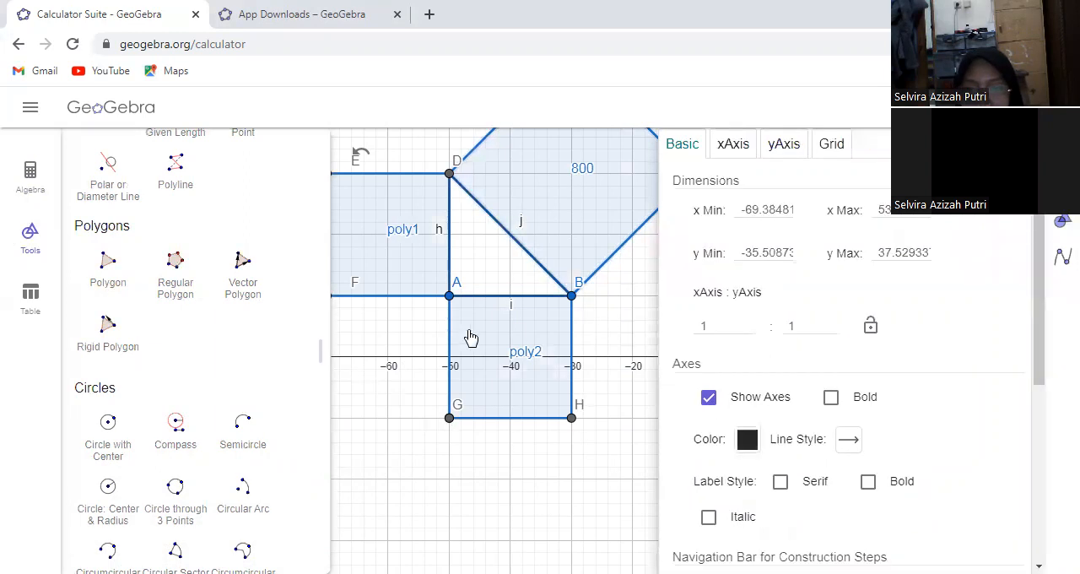
Set the labels of the two leg squares, poly2 and poly1, to show Value, and close the settings
left_click(510, 344)
left_click(862, 476)
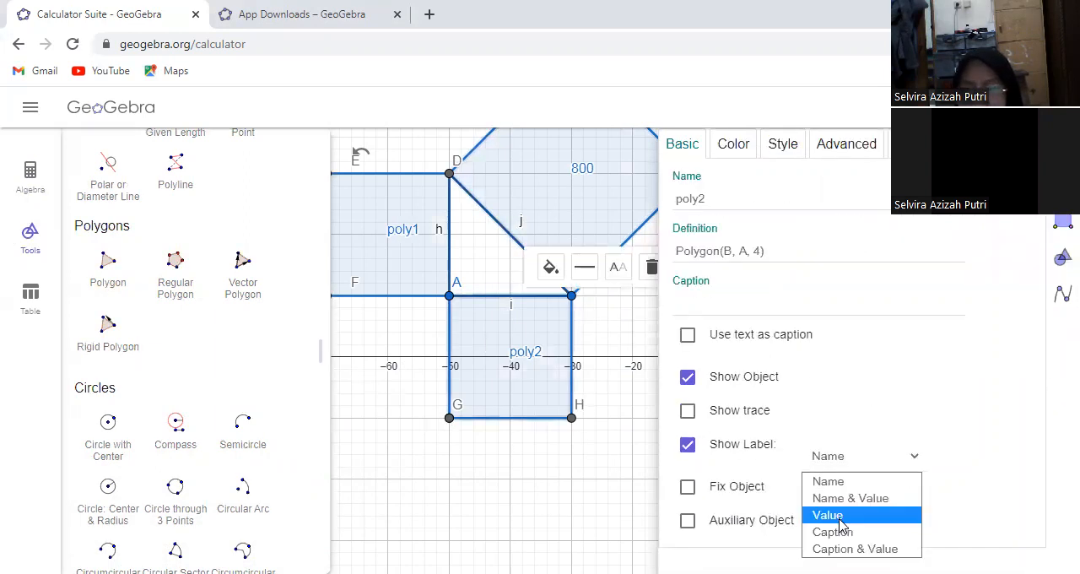
left_click(841, 516)
left_click(441, 234)
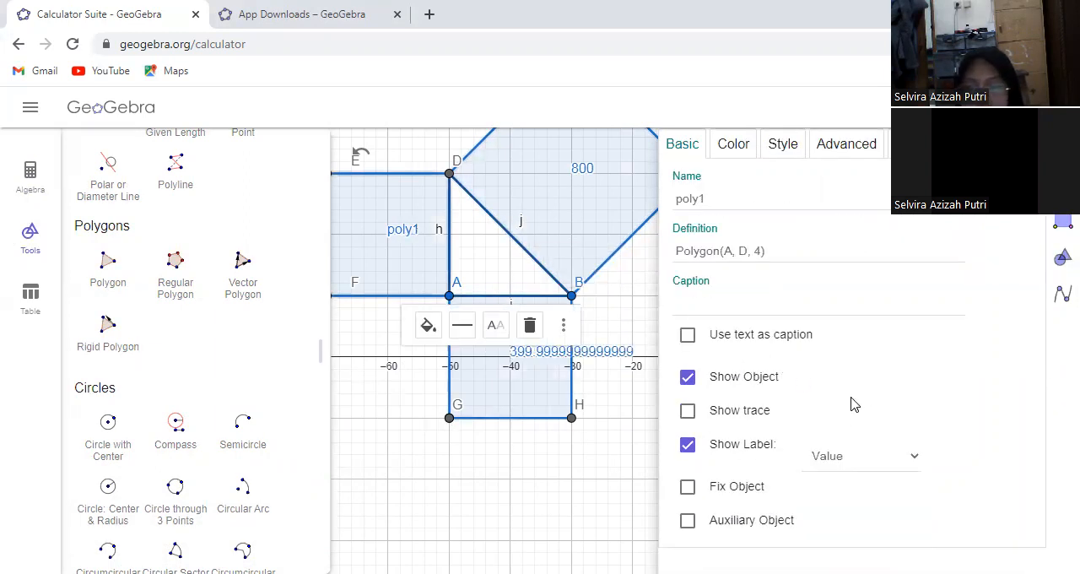
left_click(858, 465)
left_click(832, 513)
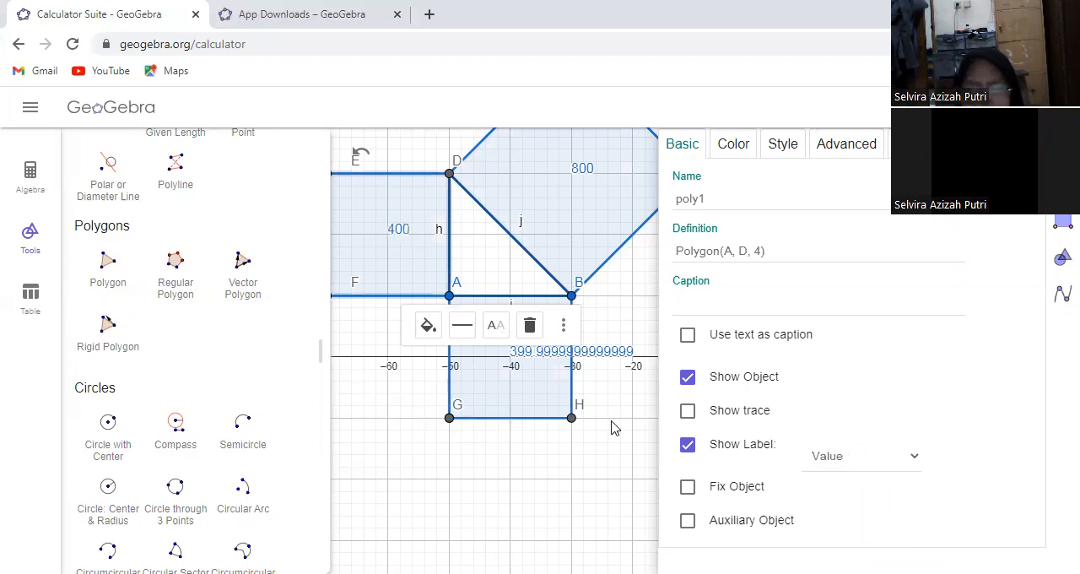
left_click(580, 440)
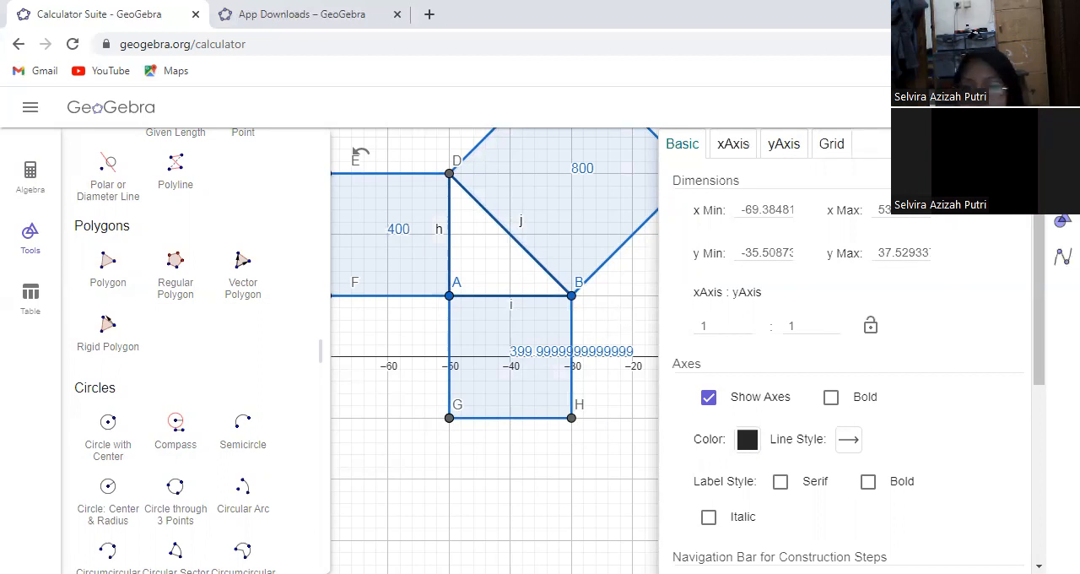
left_click(615, 337)
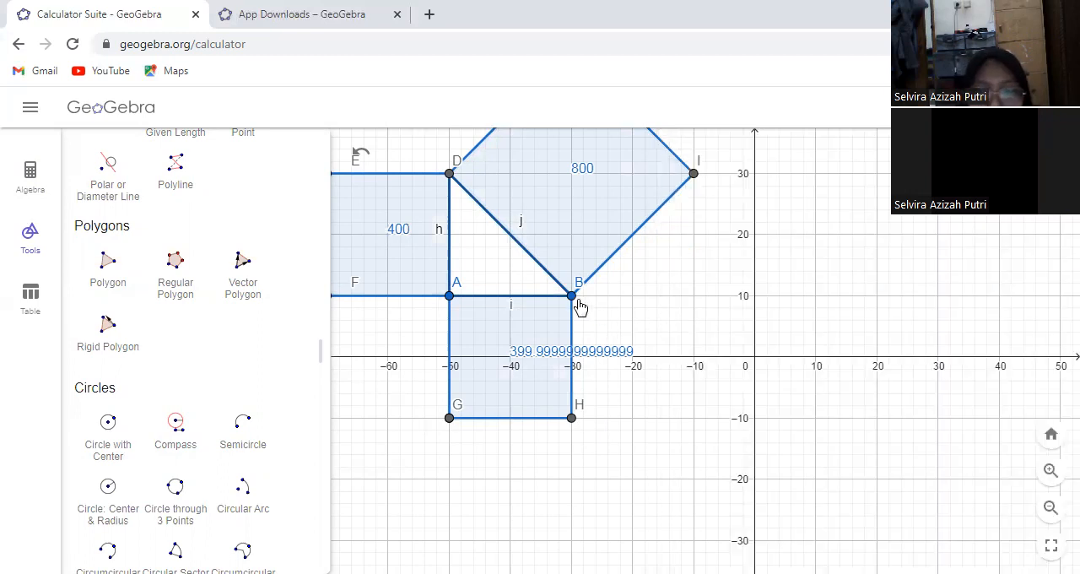
Move point B to enlarge the triangle and its squares, then shrink them by bringing B to about (-33, 9)
mouse_move(582, 302)
left_mouse_down()
mouse_move(564, 292)
mouse_move(581, 299)
mouse_move(514, 301)
mouse_move(579, 304)
left_mouse_up()
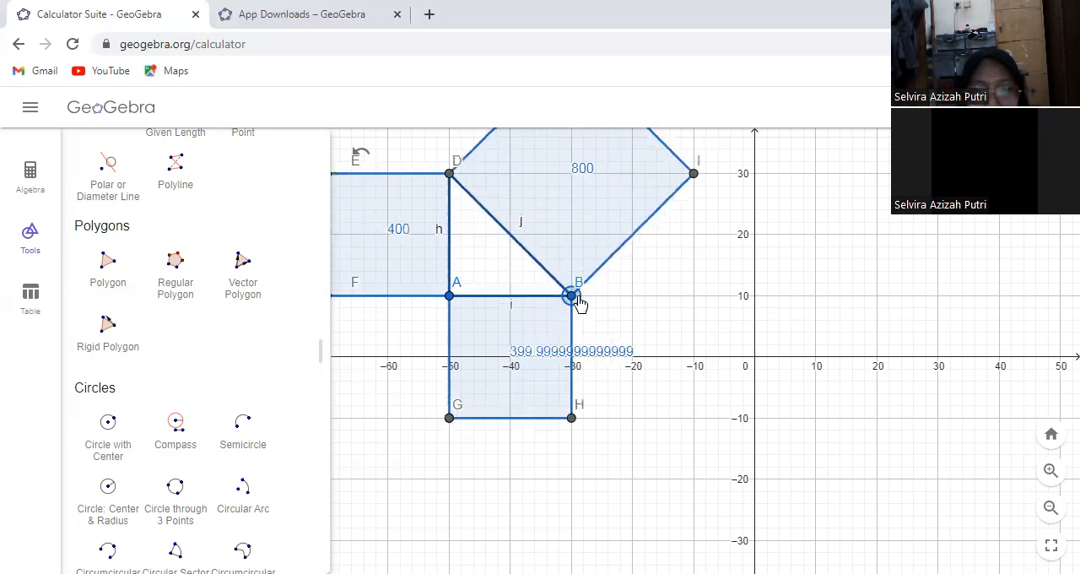
left_click_drag(416, 357, 478, 413)
left_click_drag(635, 354, 664, 350)
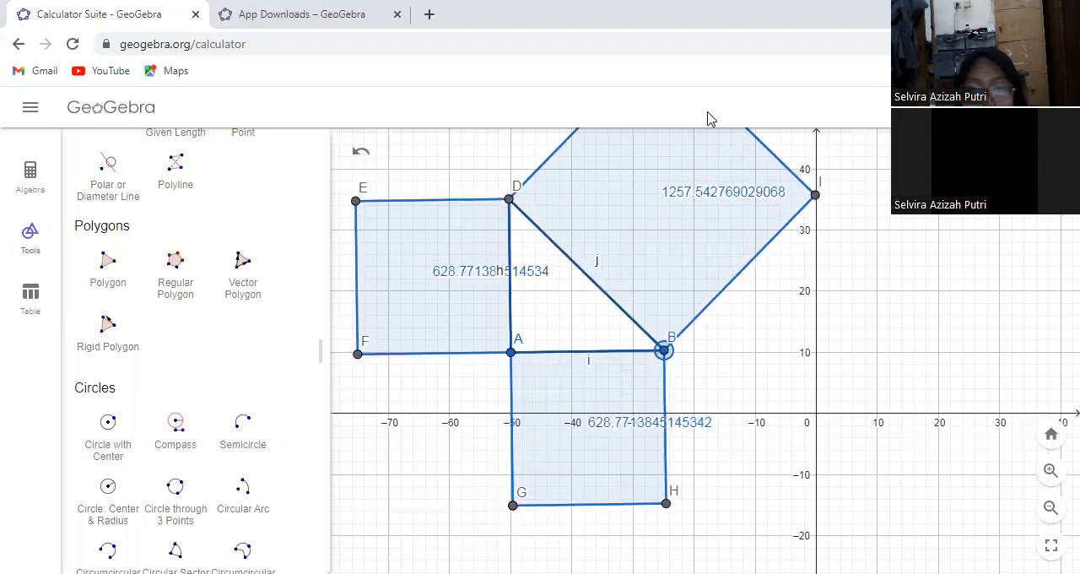
left_click_drag(822, 347, 793, 376)
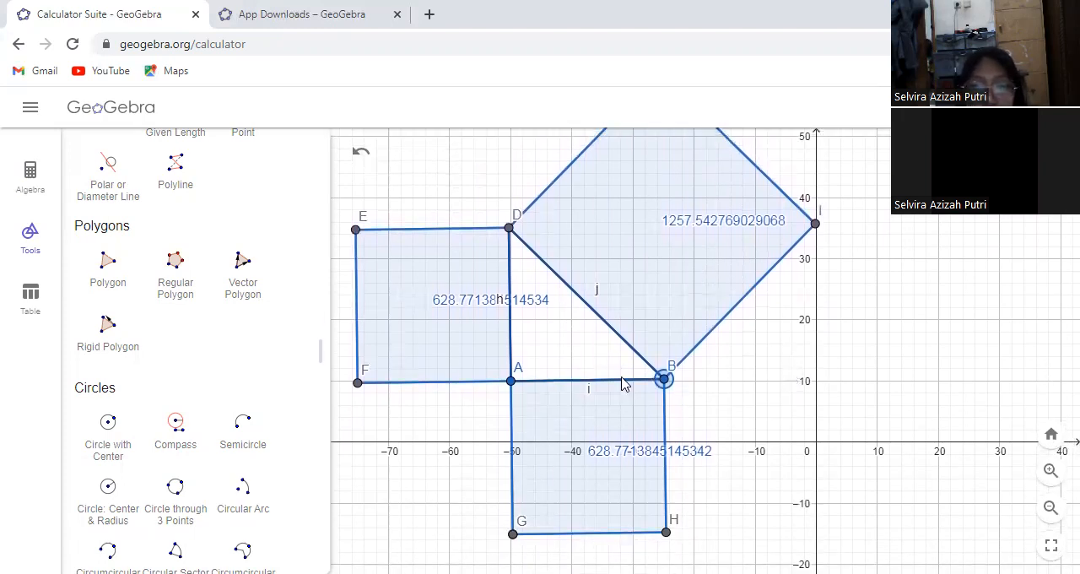
left_click_drag(665, 381, 616, 394)
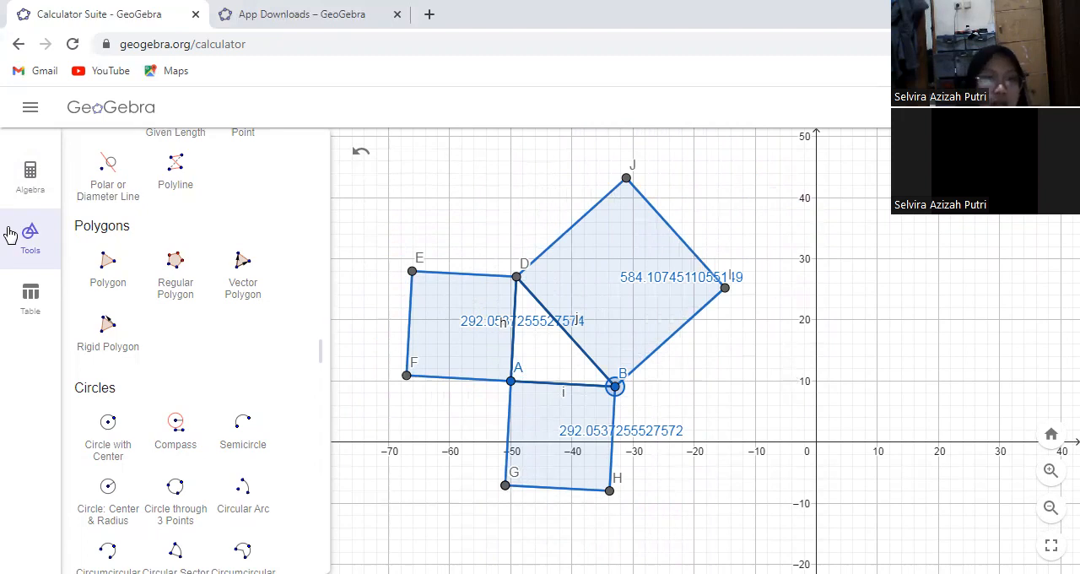
Delete points A and B to clear the whole triangle and squares construction
left_click(33, 207)
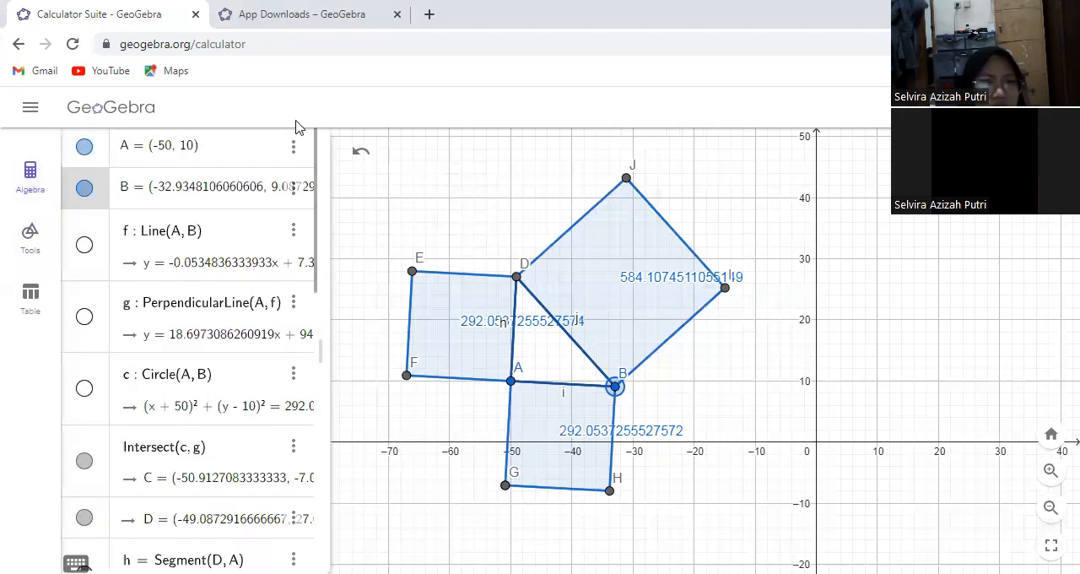
left_click(293, 152)
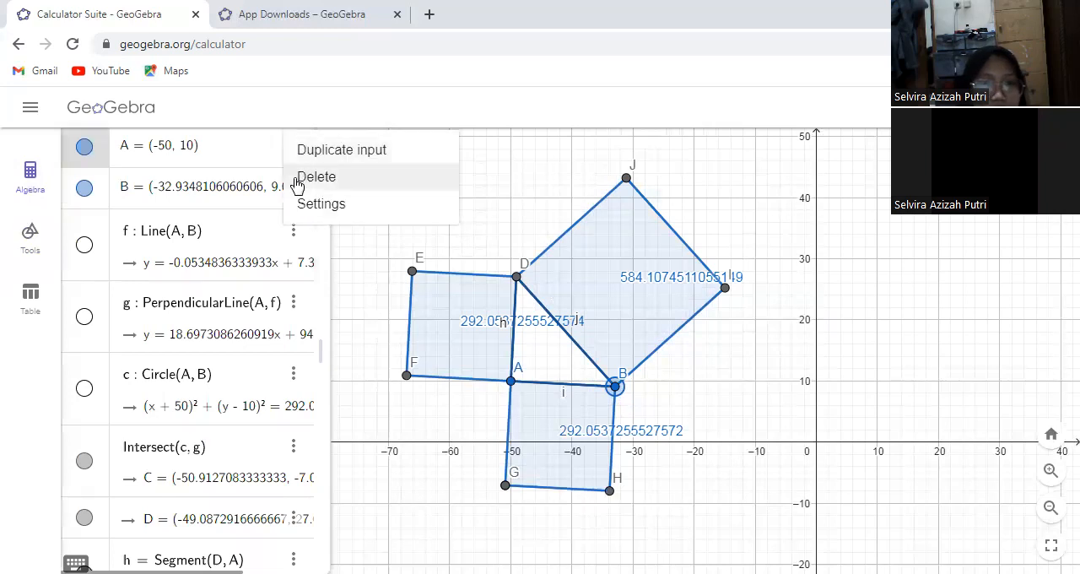
left_click(294, 174)
left_click(295, 152)
left_click(298, 176)
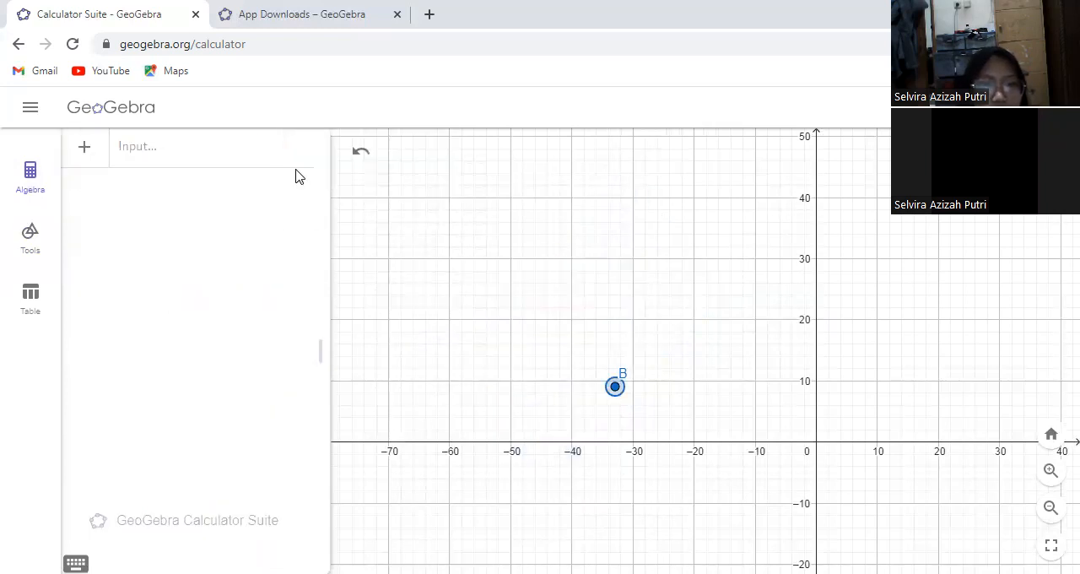
Place point A at (-50, 10) and point B at (-30, 10)
left_click(16, 230)
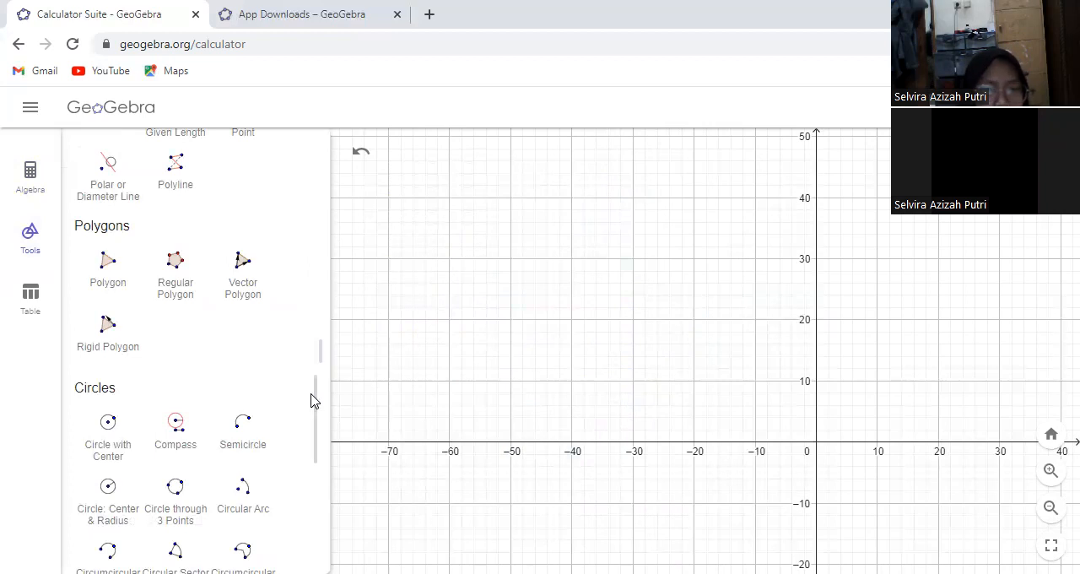
scroll(312, 383, "up", 1)
scroll(305, 351, "up", 10)
left_click(175, 190)
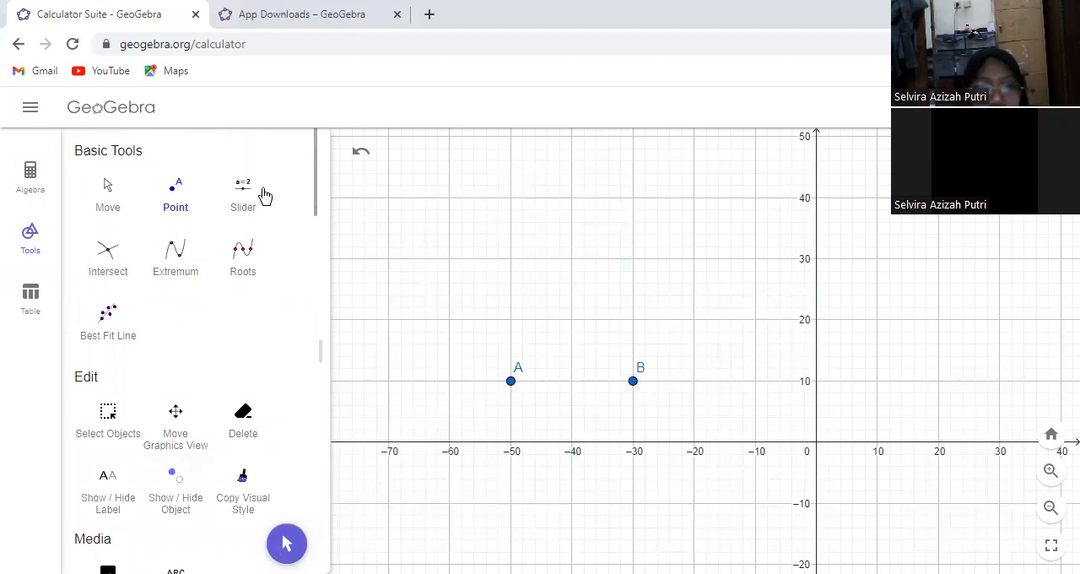
Draw a circle centred at A and passing through B
left_click_drag(316, 186, 316, 441)
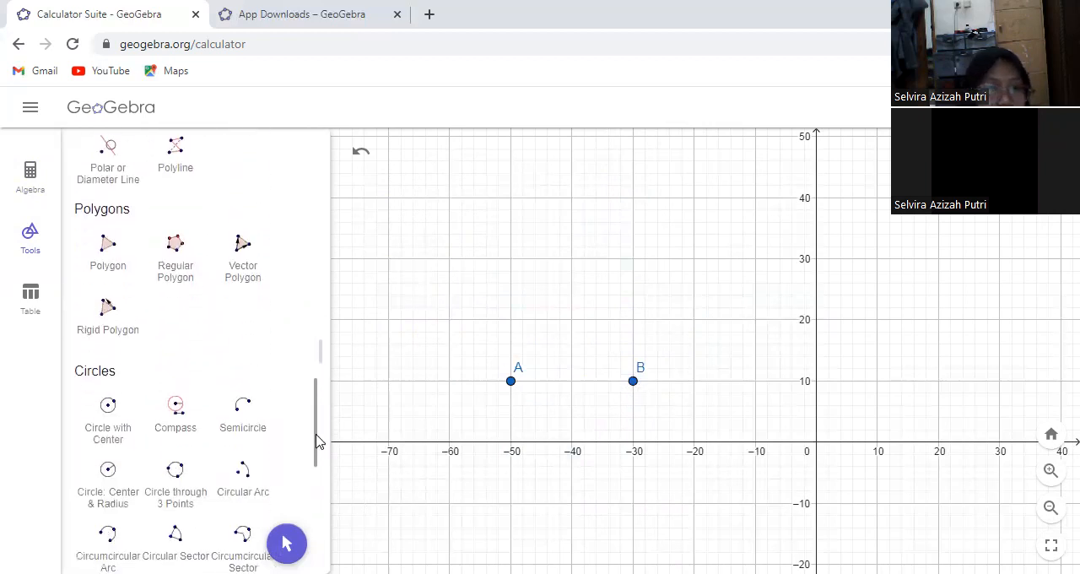
left_click(110, 395)
left_click(510, 381)
left_click(633, 380)
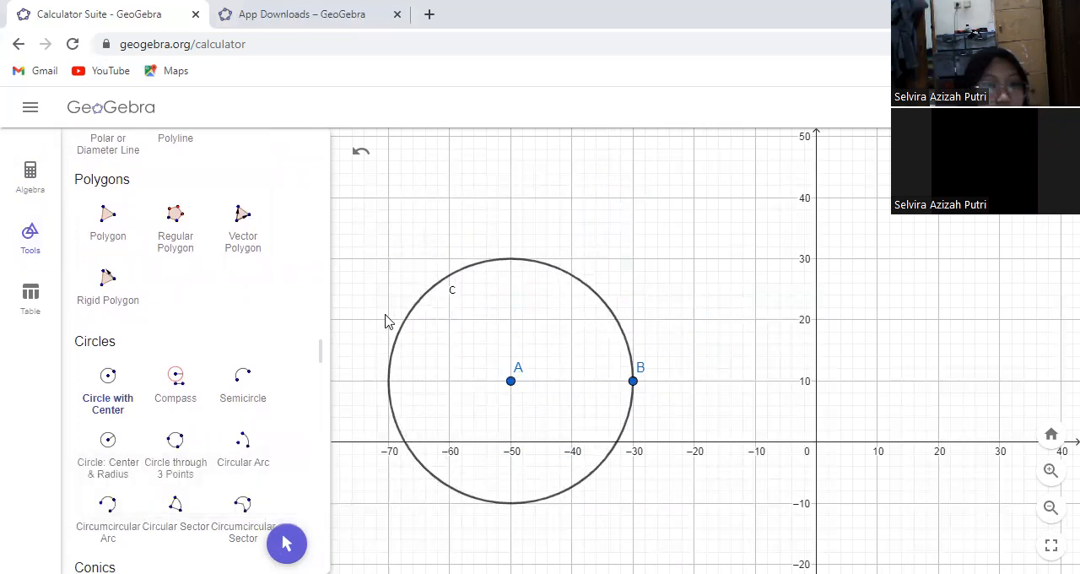
Place point C on the upper-left arc of the circle and point D on its lower-left arc
left_click_drag(316, 387, 320, 65)
left_click(174, 206)
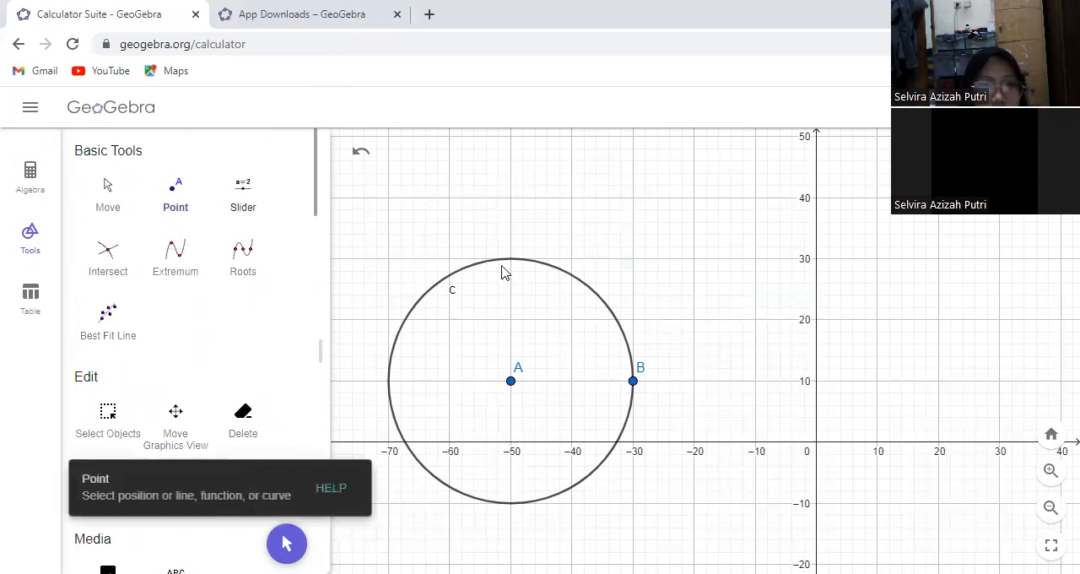
left_click(476, 264)
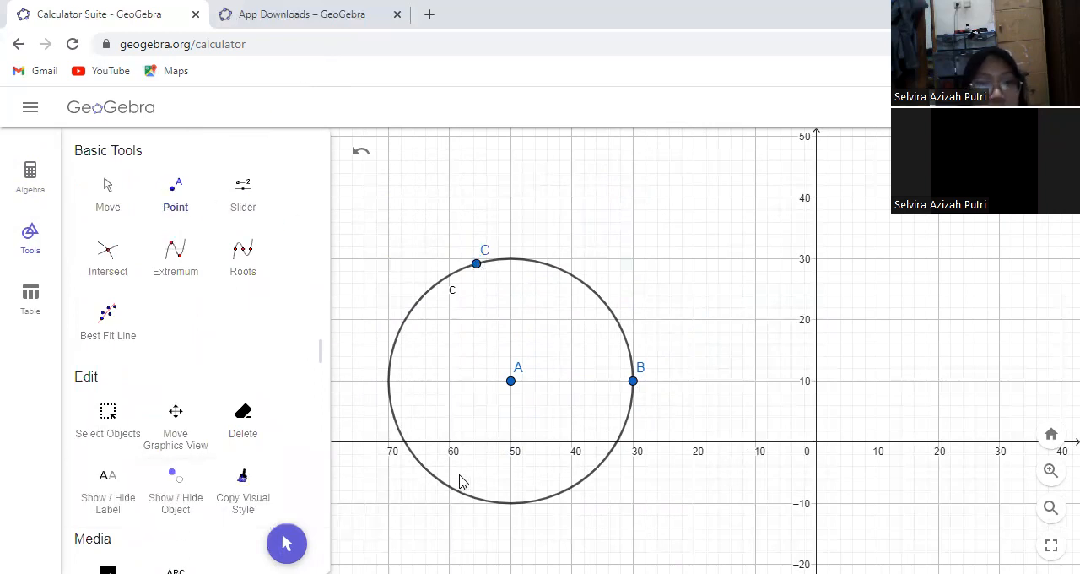
Draw the two radius segments from C to A and from A to D
left_click_drag(315, 205, 312, 533)
scroll(284, 390, "up", 10)
left_click(118, 362)
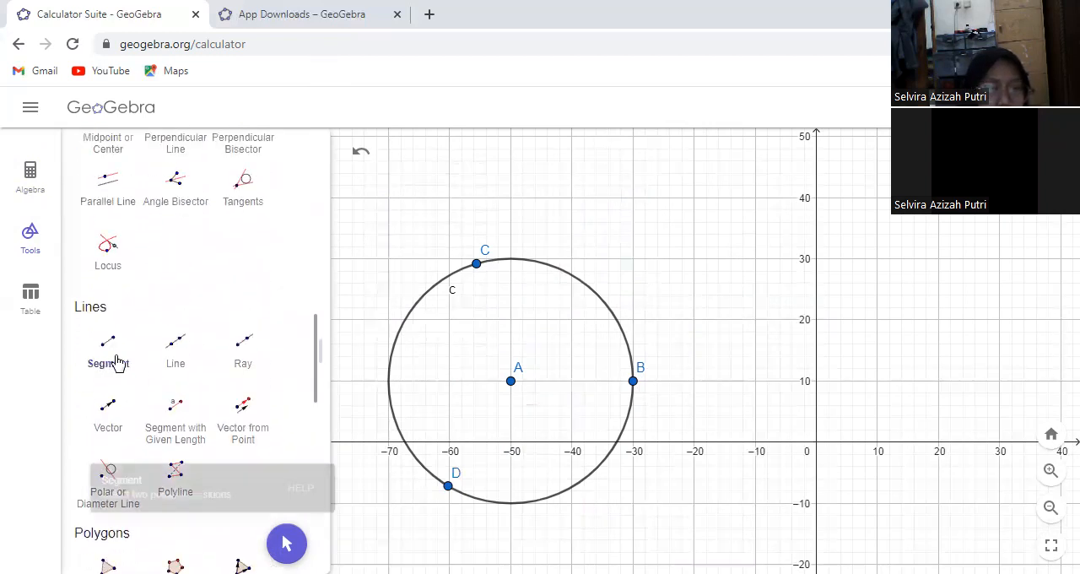
left_click(477, 265)
left_click(510, 381)
left_click(511, 382)
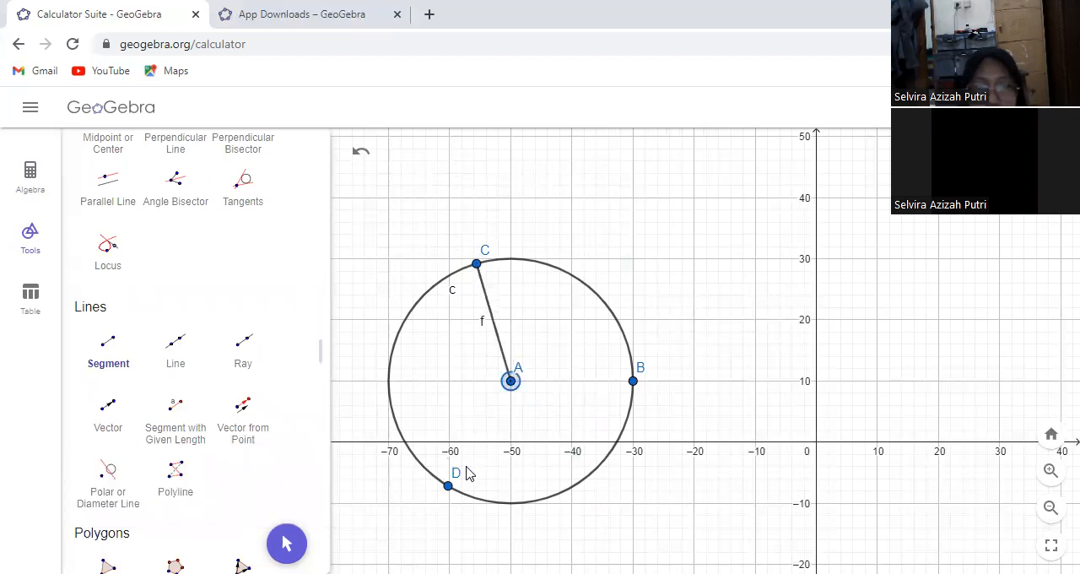
left_click(448, 486)
Draw the two chord segments from D to B and from B to C
left_click(448, 486)
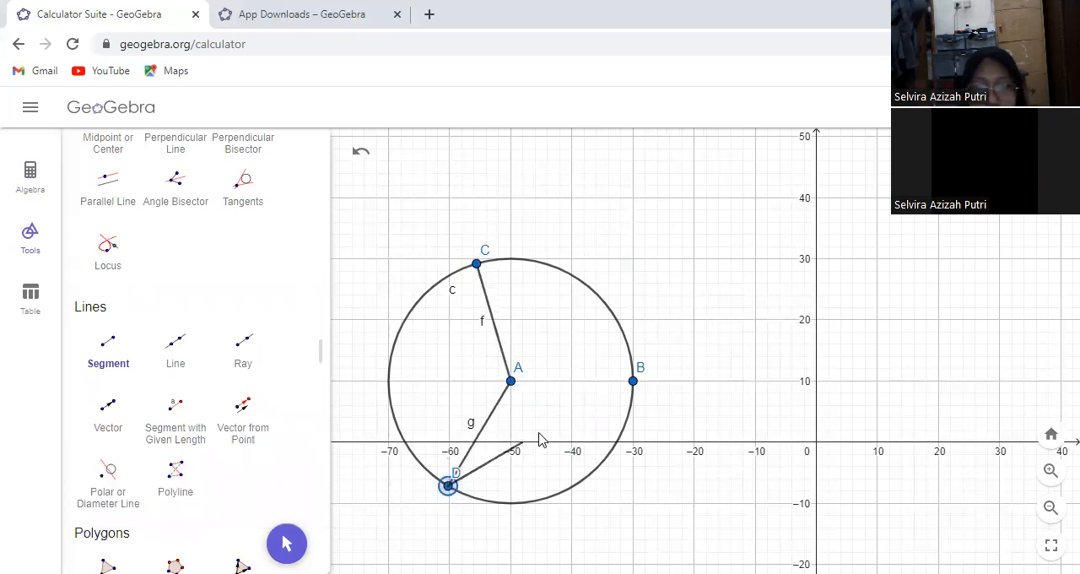
left_click(626, 384)
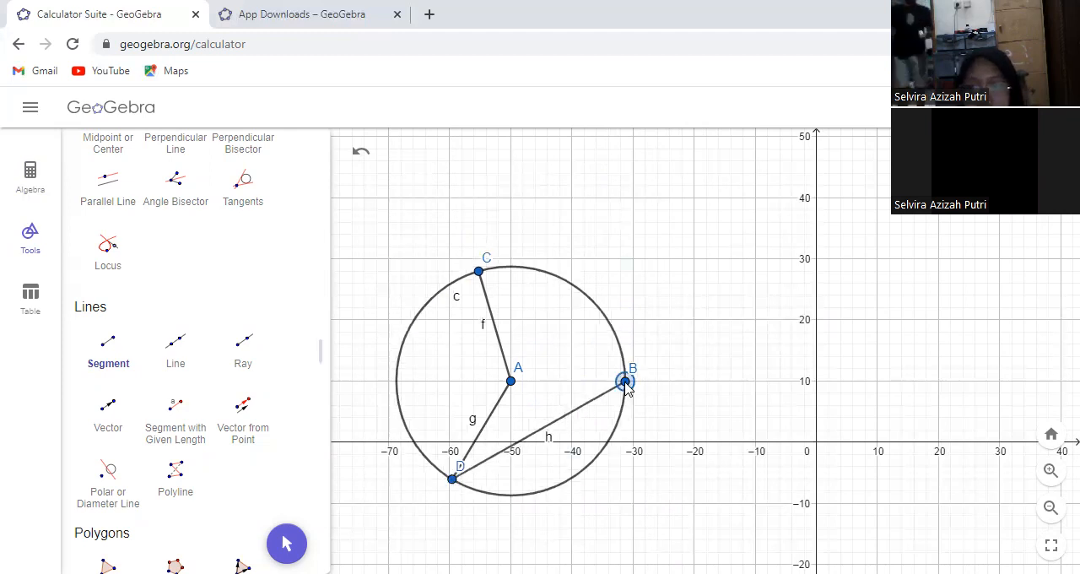
left_click(479, 272)
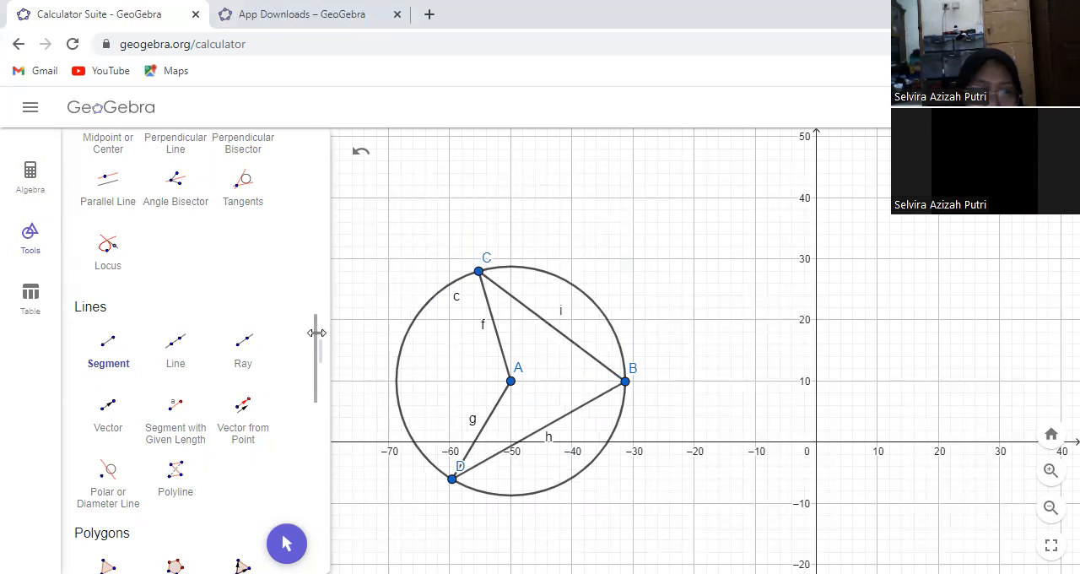
Add the central angle at A with the Angle tool, picking C, A and D
left_click_drag(314, 333, 302, 200)
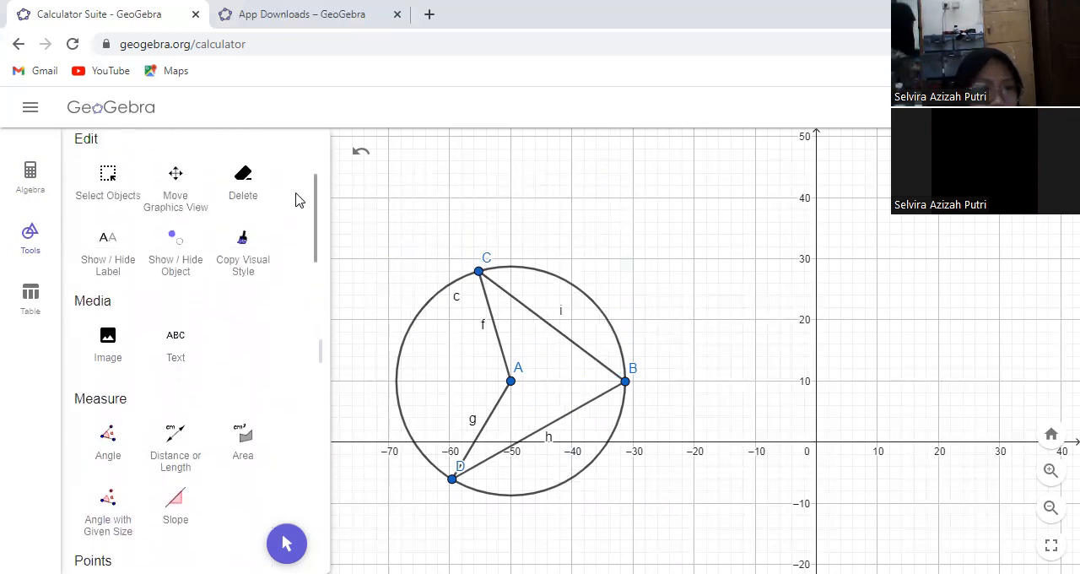
left_click(107, 438)
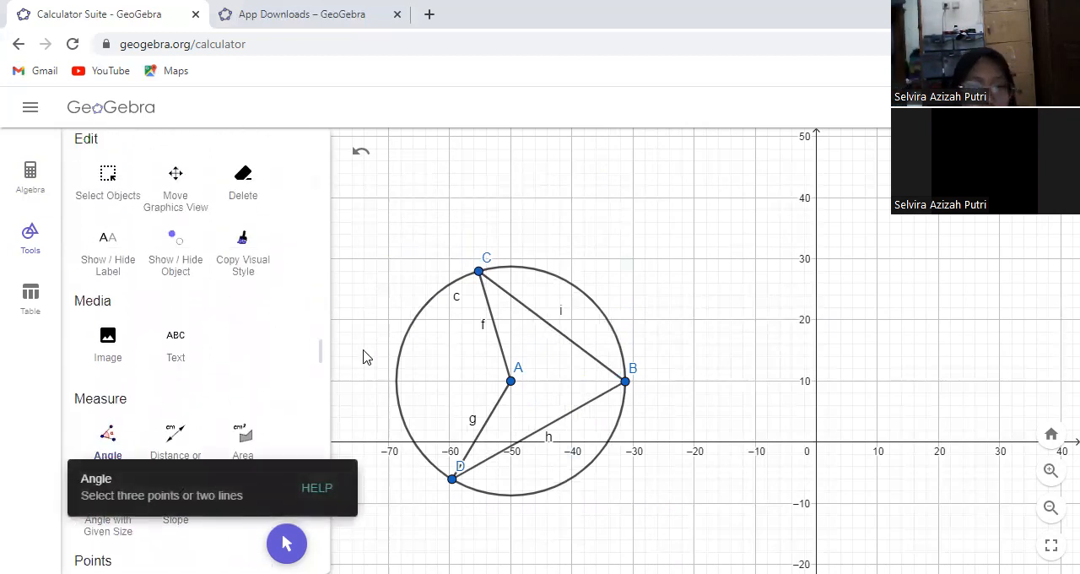
left_click(478, 270)
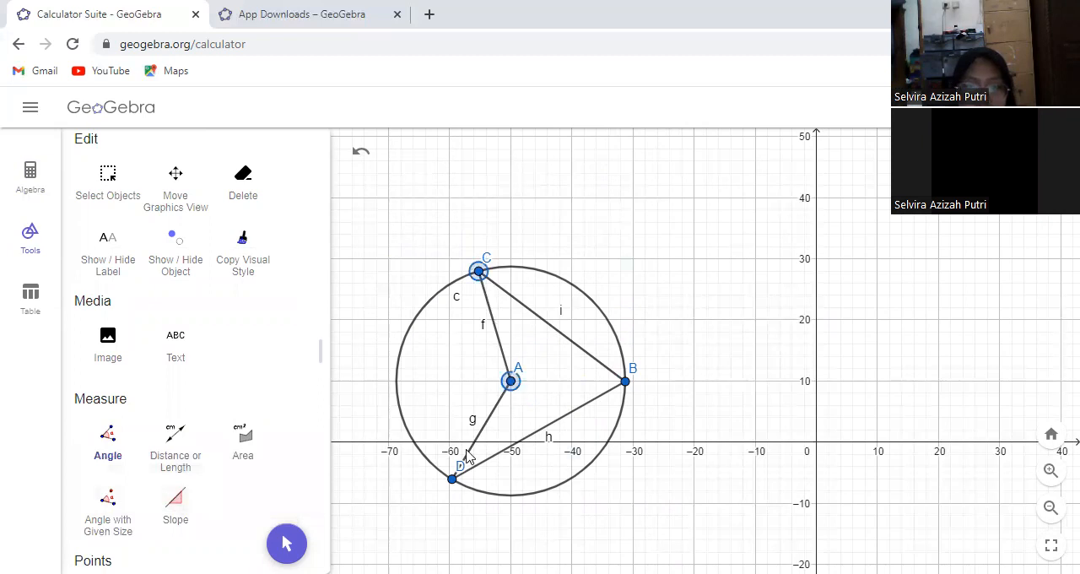
left_click(453, 478)
Add the inscribed angle at B by picking C, B and D, and return to the Move tool
left_click(480, 272)
left_click(624, 381)
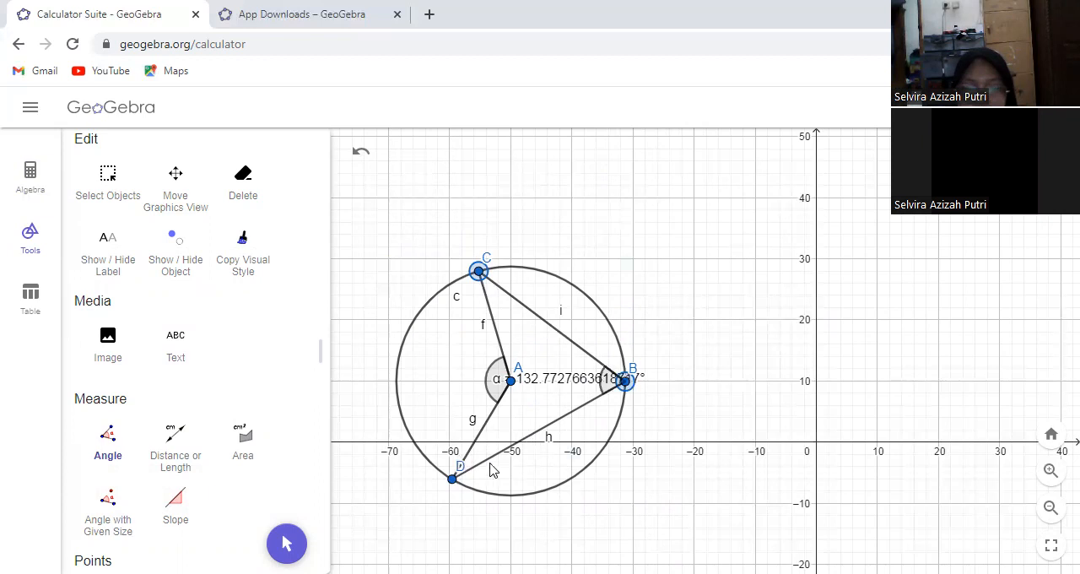
left_click(452, 479)
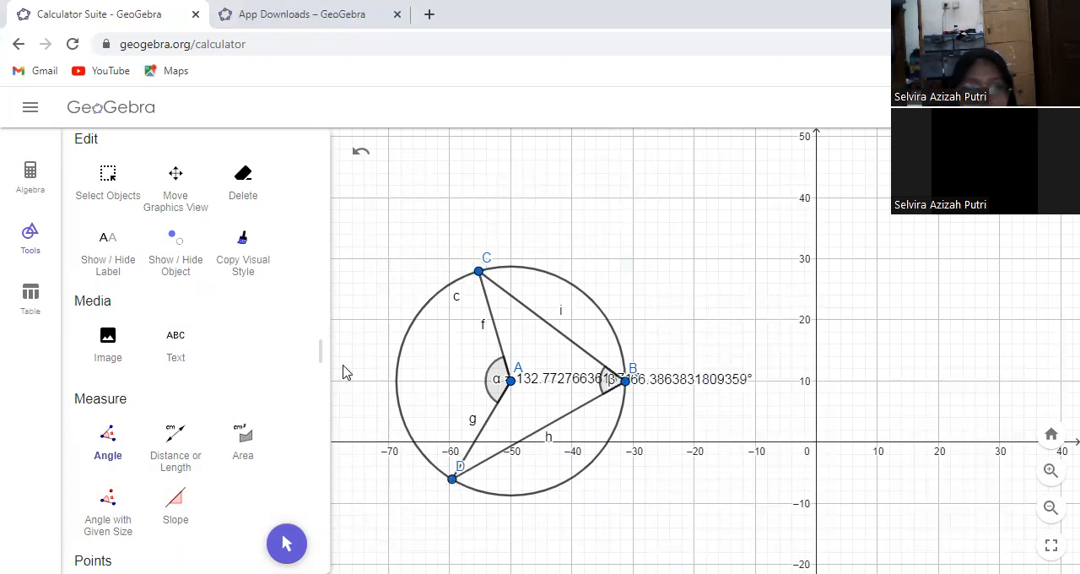
left_click(287, 543)
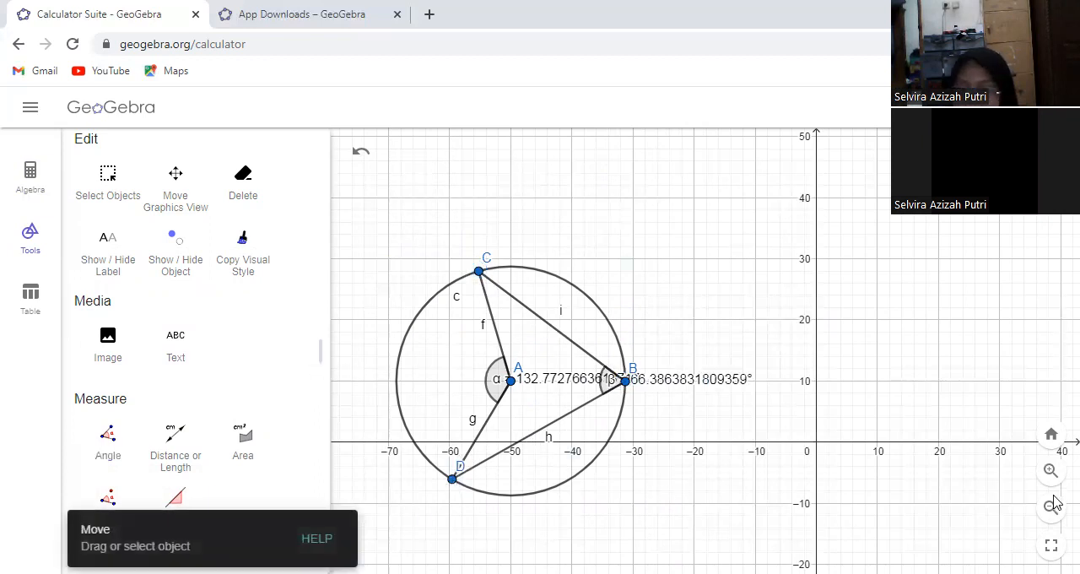
Examine the central angle at A and the inscribed angle at B close up
left_click_drag(746, 454, 978, 422)
left_click(1050, 470)
left_click(1050, 470)
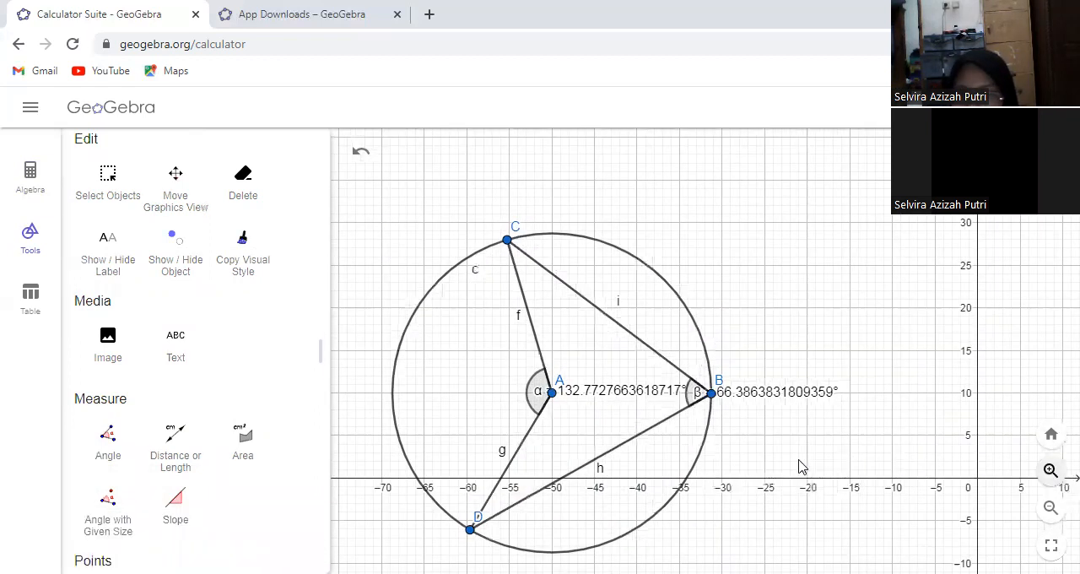
left_click_drag(790, 443, 848, 422)
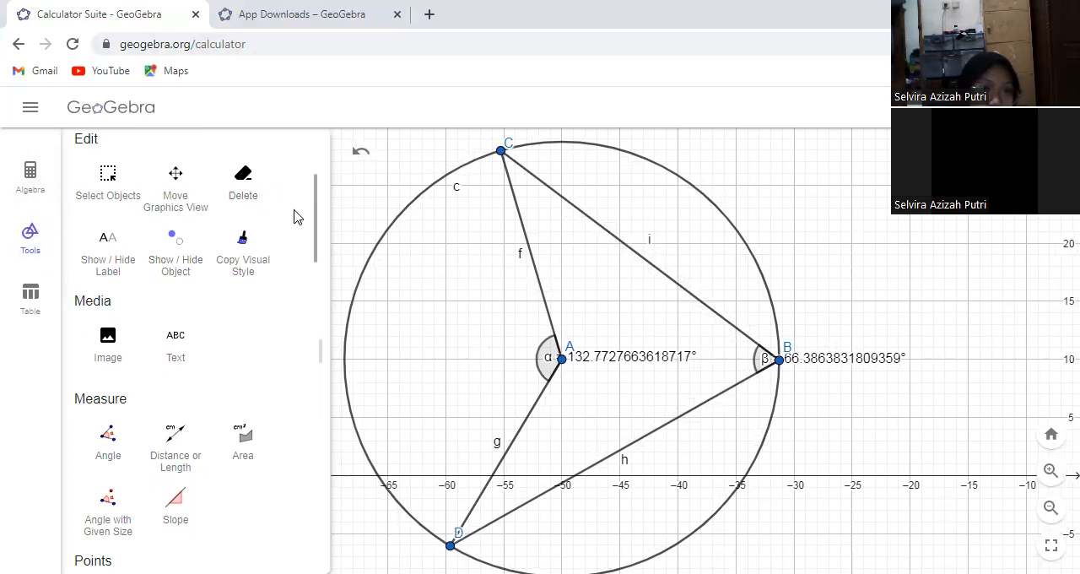
Clear the circle construction by deleting points A and B from the algebra list
left_click(30, 201)
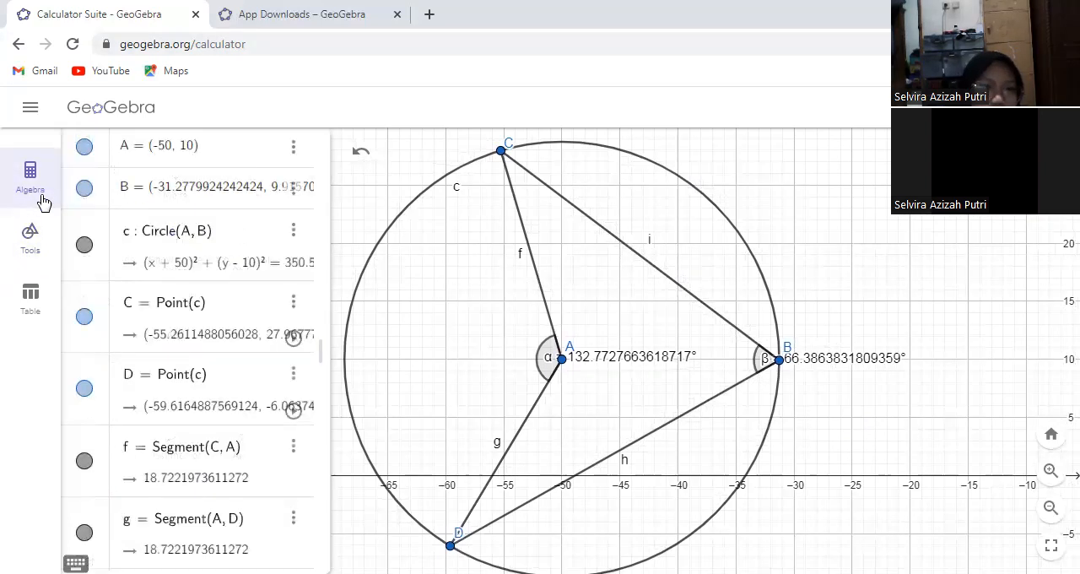
left_click(293, 149)
left_click(294, 175)
left_click(293, 148)
left_click(295, 175)
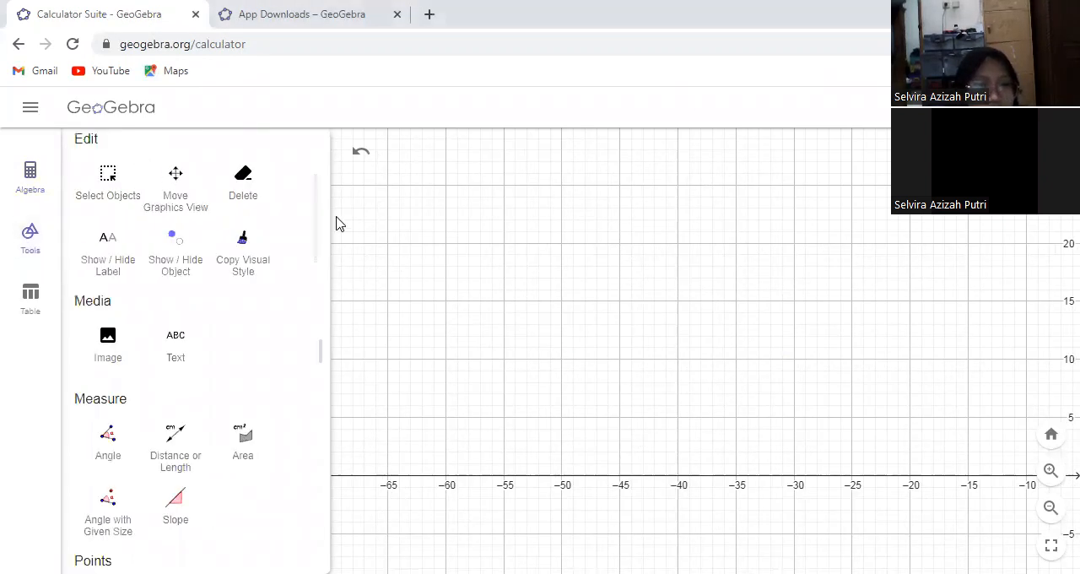
Place a point at (-20, 10) on the empty coordinate grid
left_click_drag(313, 205, 309, 162)
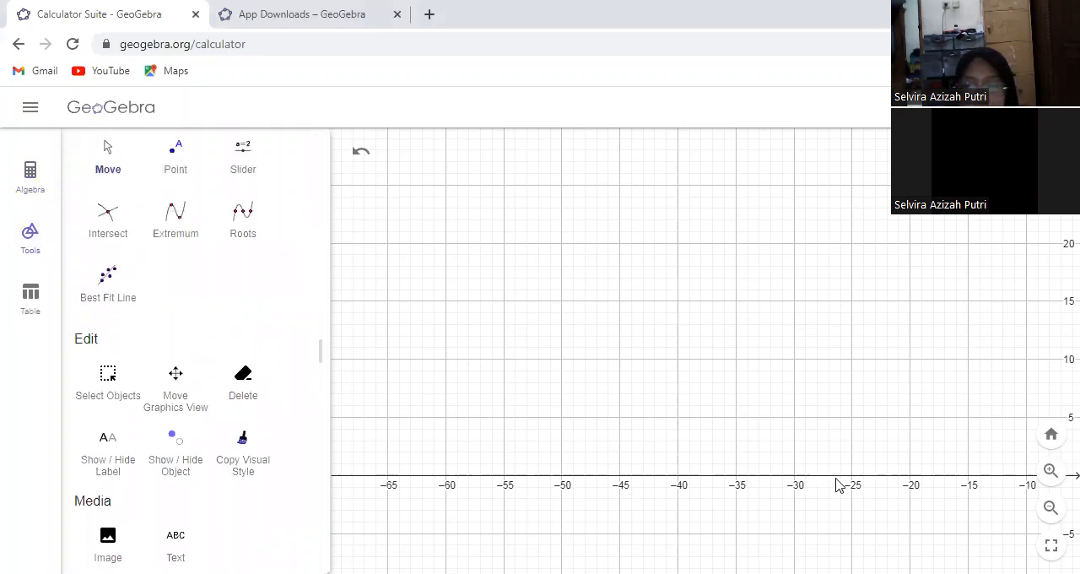
left_click(1051, 508)
left_click_drag(940, 458, 546, 468)
left_click(176, 161)
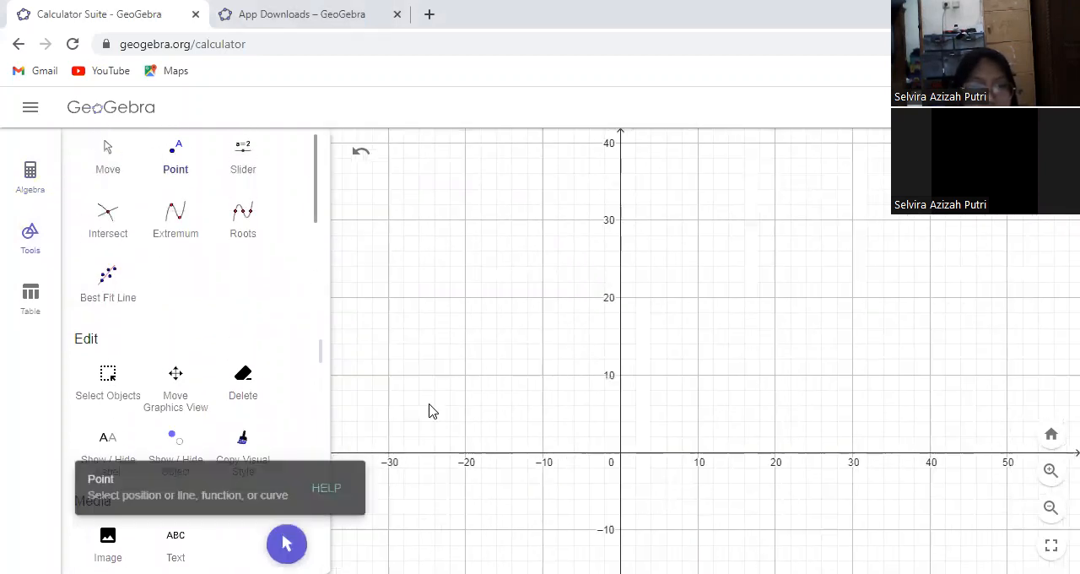
left_click(464, 375)
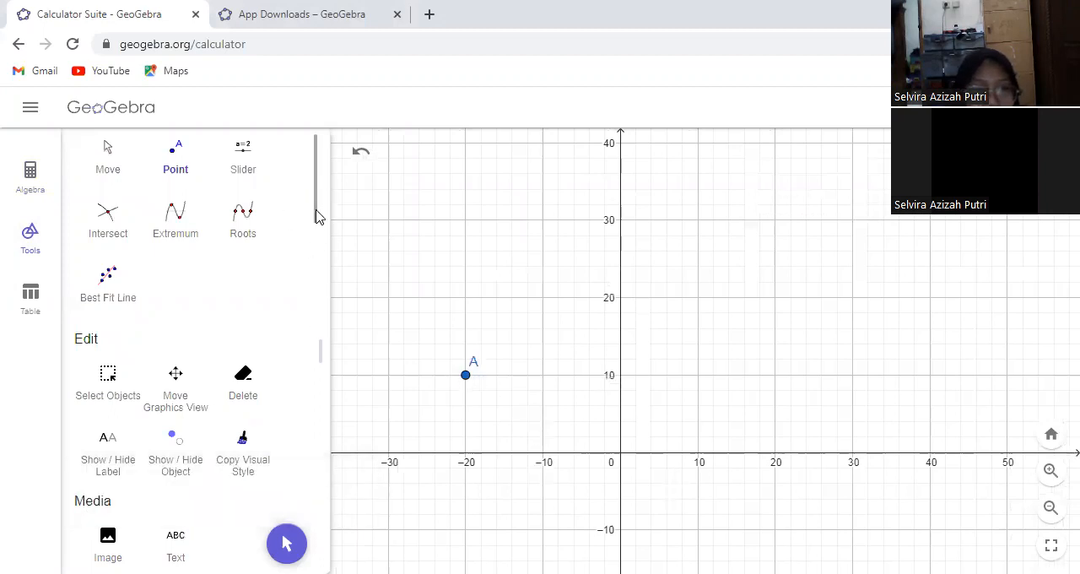
Draw a segment from (-20, 20) to (-30, 20) above point A
left_click_drag(315, 214, 323, 356)
left_click(113, 514)
left_click(465, 297)
left_click(388, 297)
Create a regular polygon with 4 vertices from (-20, 30) and (-30, 30), and move it up 10 units
left_click_drag(316, 306, 316, 415)
left_click(176, 354)
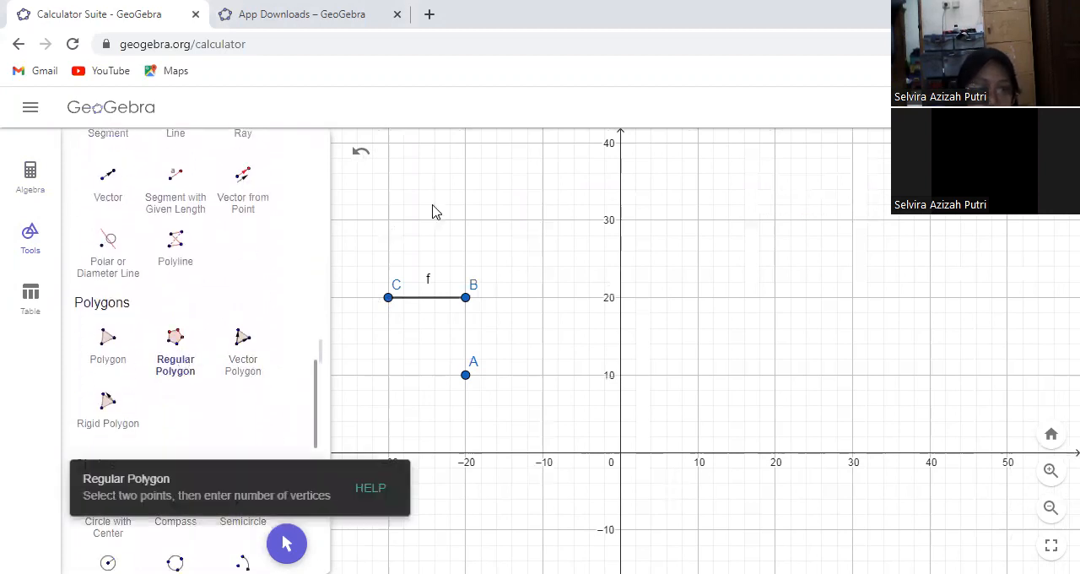
left_click(465, 219)
left_click(388, 219)
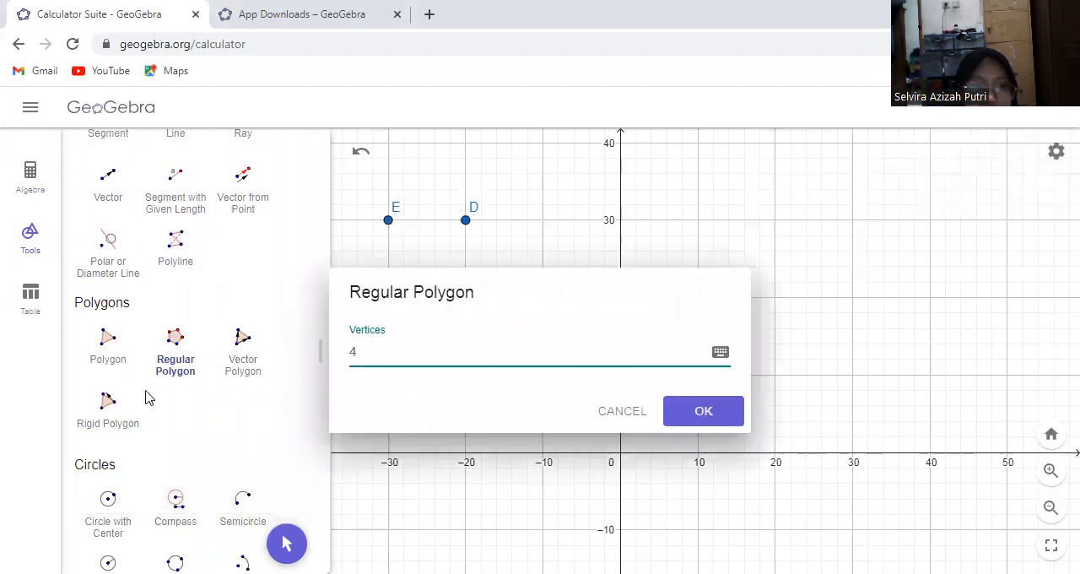
key("Return")
left_click(287, 544)
left_click_drag(409, 265, 410, 187)
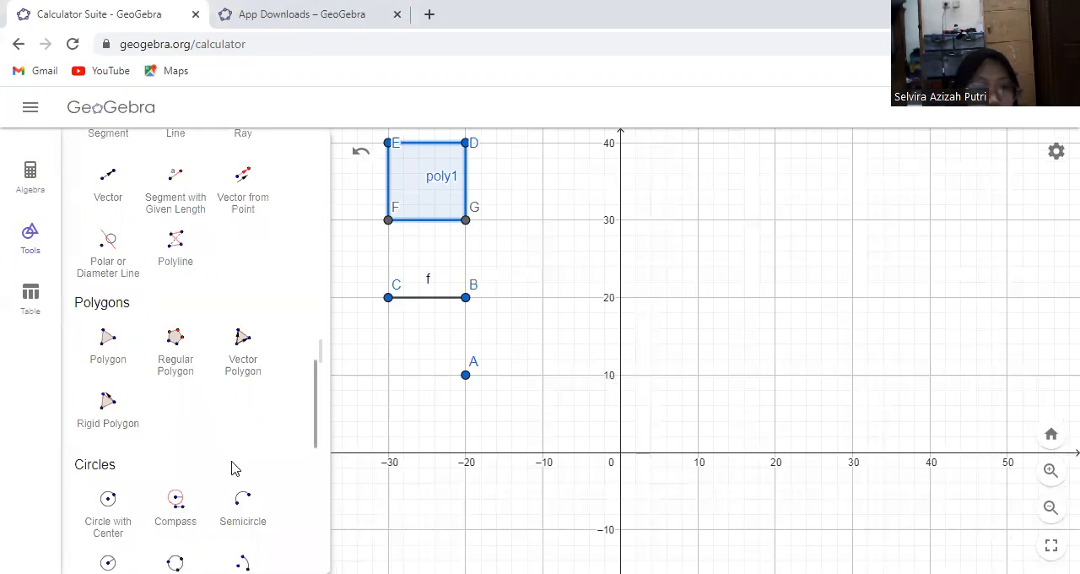
Draw a vector along the x-axis from (-30, 0) to (10, 0)
left_click_drag(316, 407, 299, 391)
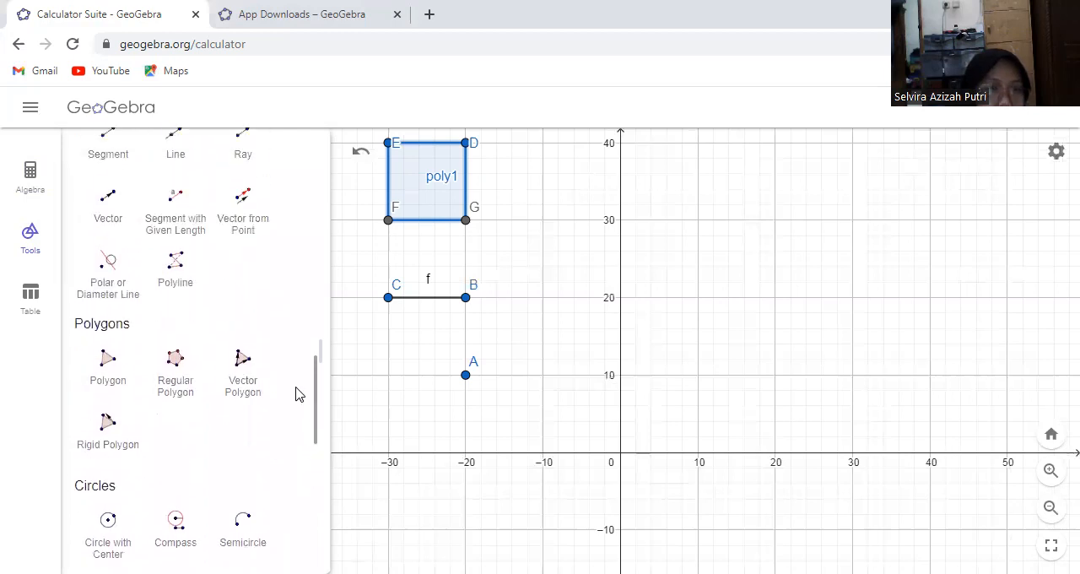
left_click(95, 213)
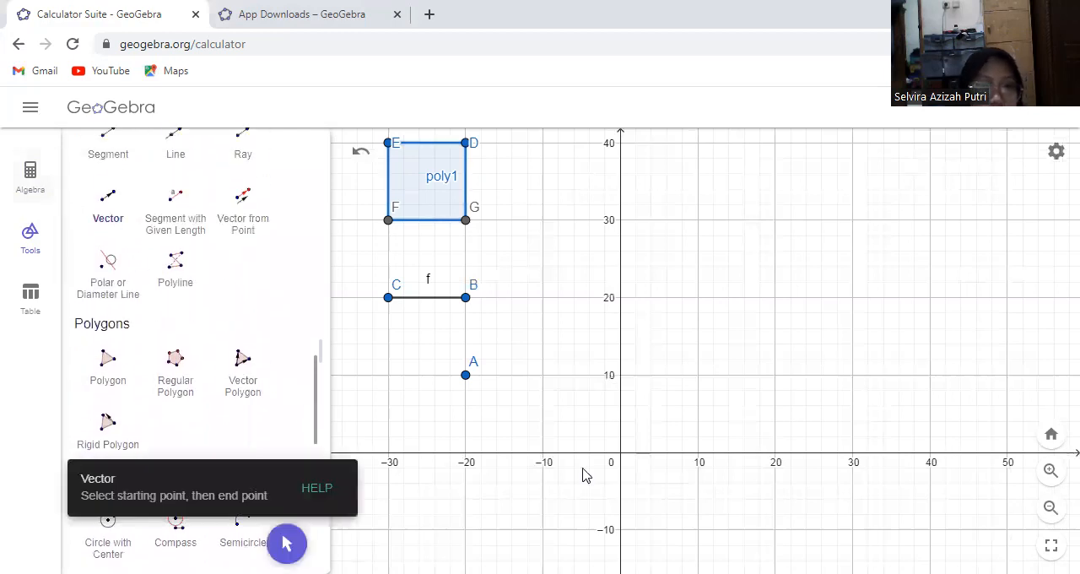
left_click(388, 452)
left_click(698, 453)
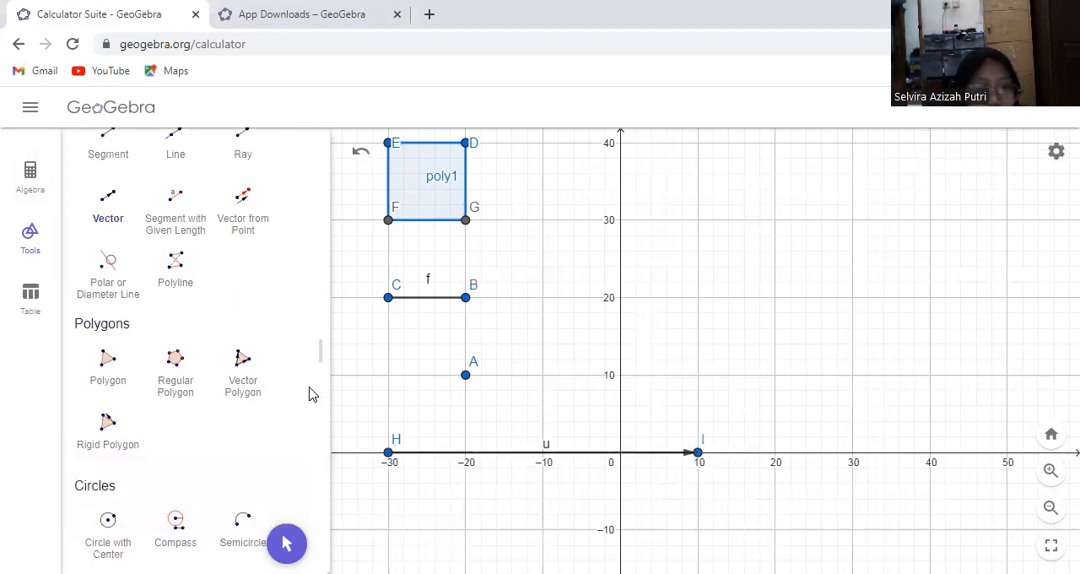
Translate point A by vector u with the Translate by Vector tool
left_click_drag(316, 393, 334, 474)
scroll(335, 473, "down", 3)
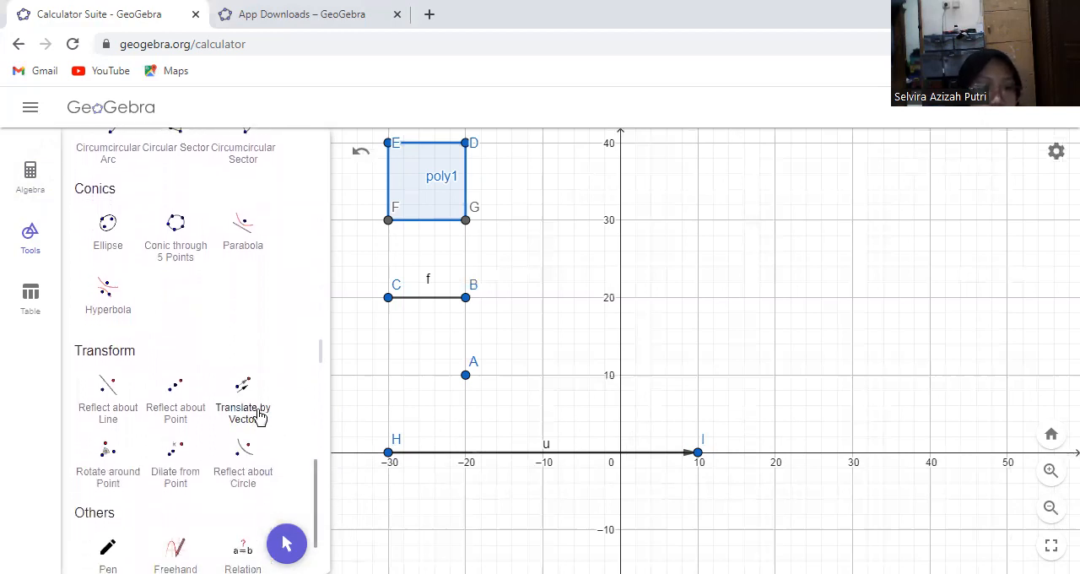
left_click(260, 415)
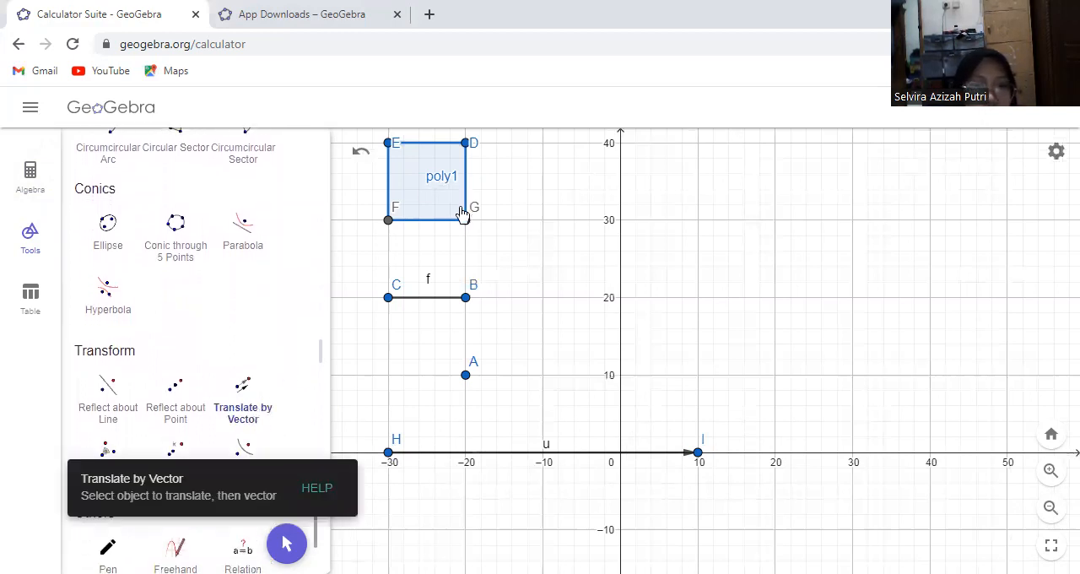
left_click(467, 382)
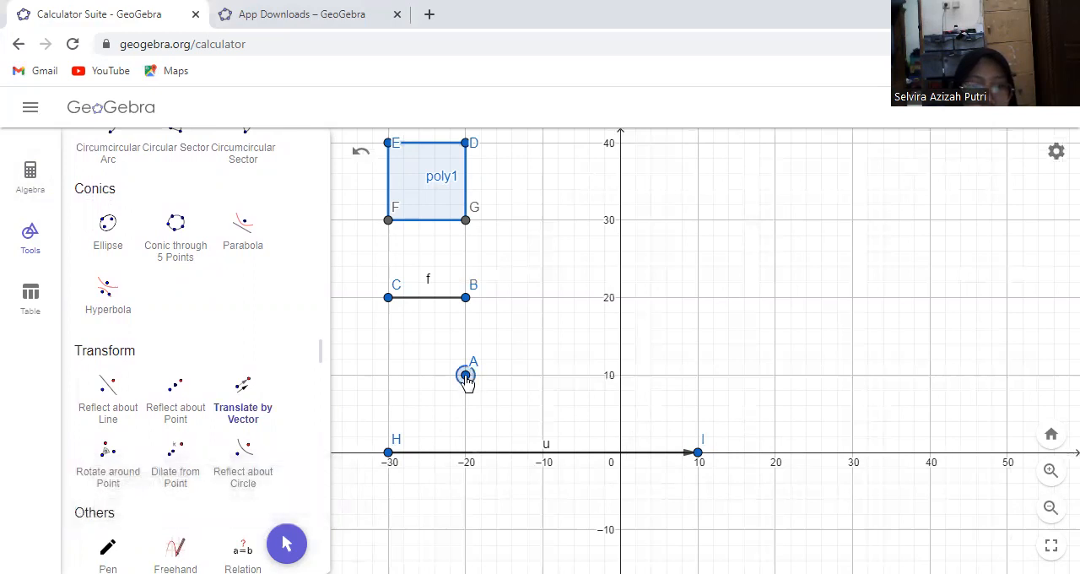
left_click(493, 455)
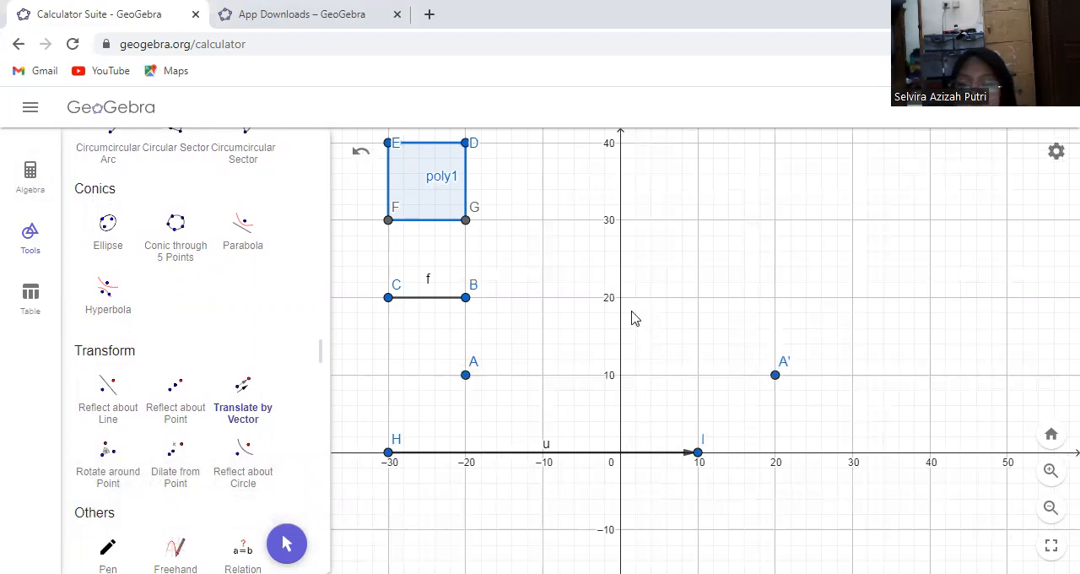
Translate segment f and the square poly1 by vector u
left_click(417, 298)
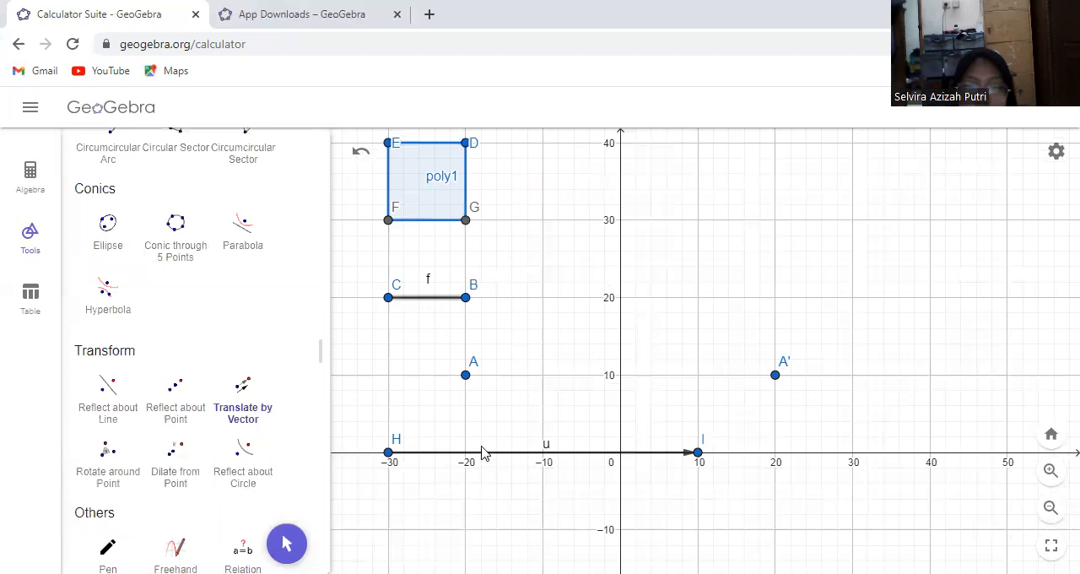
left_click(483, 457)
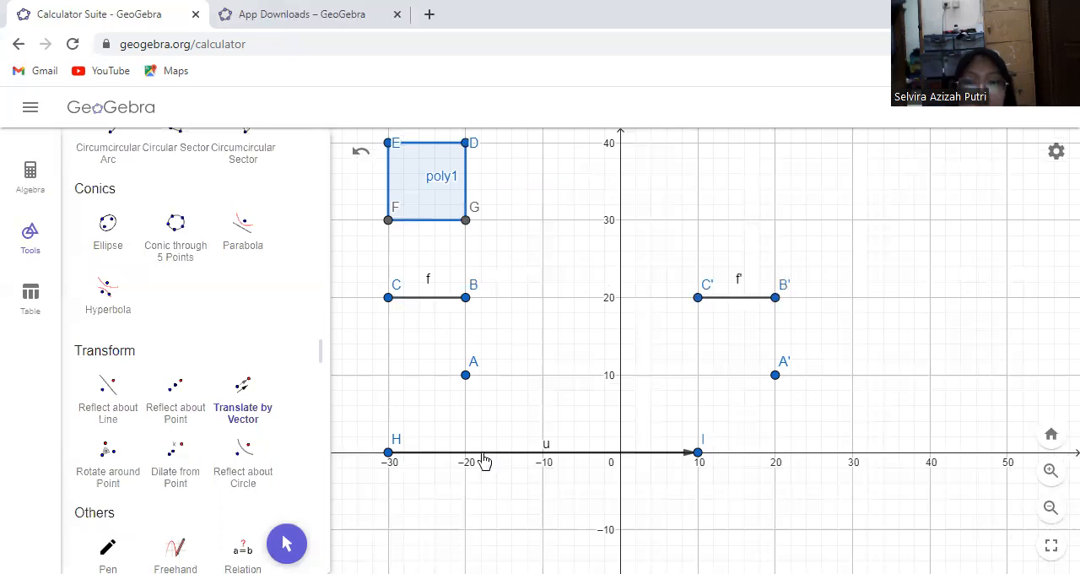
left_click(427, 178)
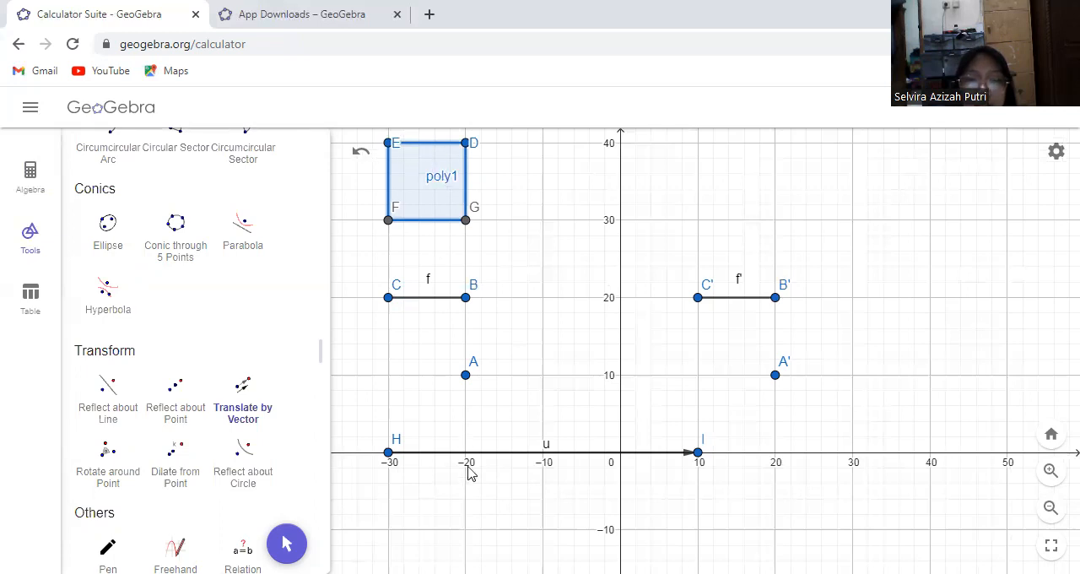
left_click(514, 455)
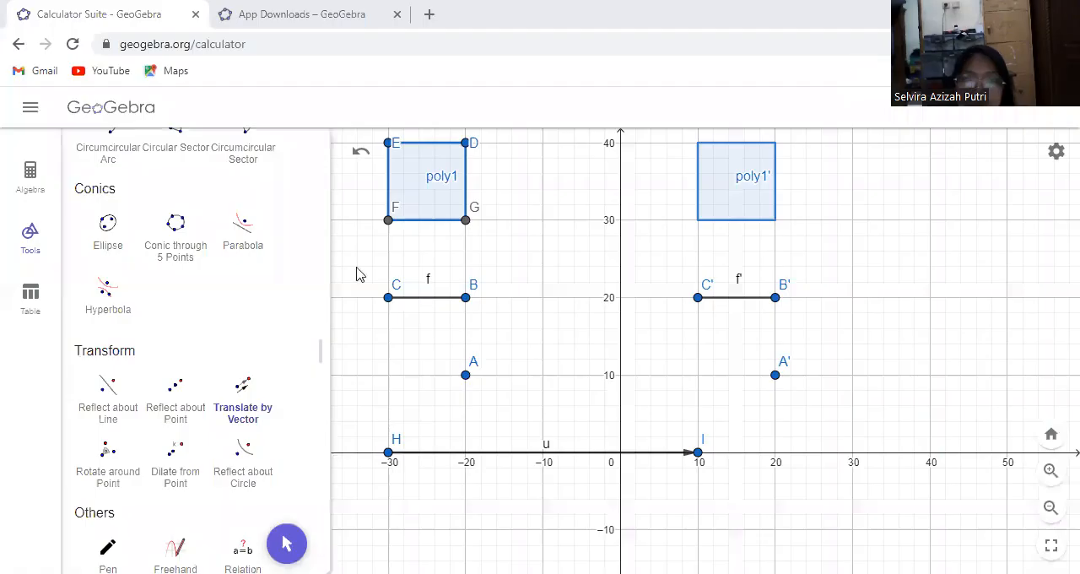
Delete points A, B and C from the algebra list to remove the point and segment with their images
left_click(8, 189)
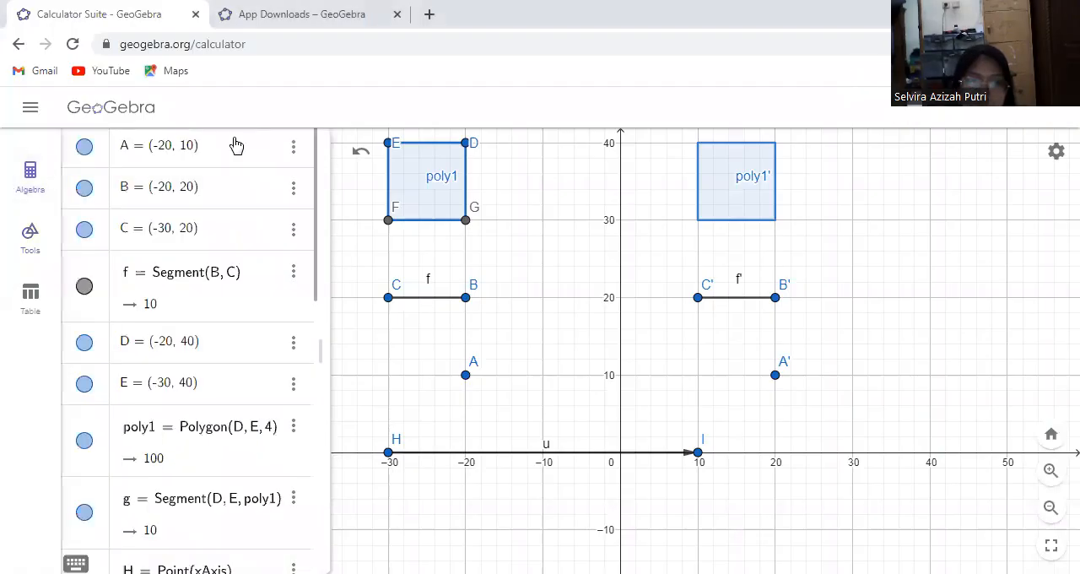
left_click(295, 148)
left_click(302, 176)
left_click(295, 145)
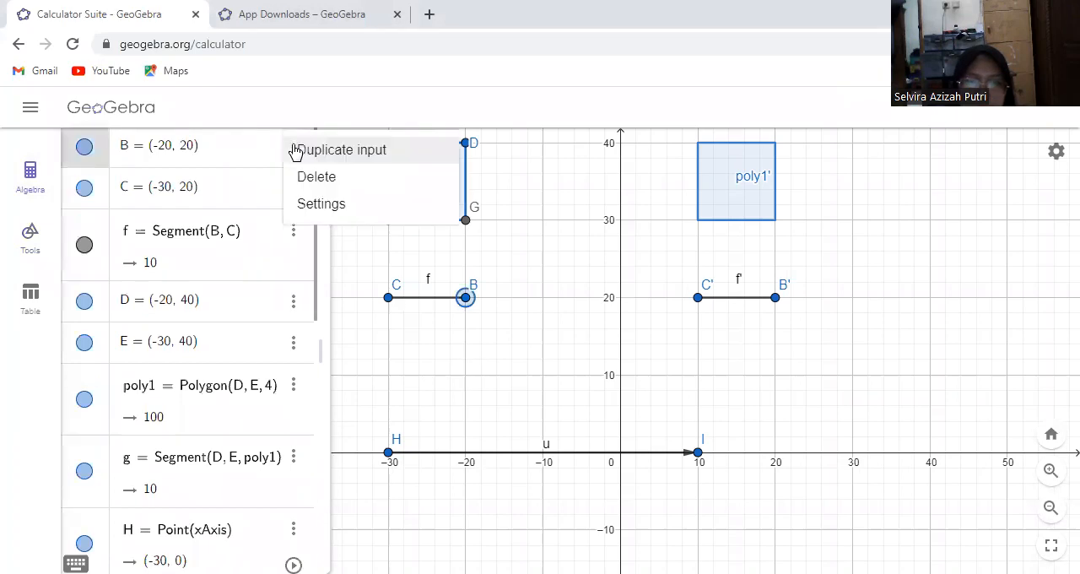
left_click(302, 177)
key("ctrl+a")
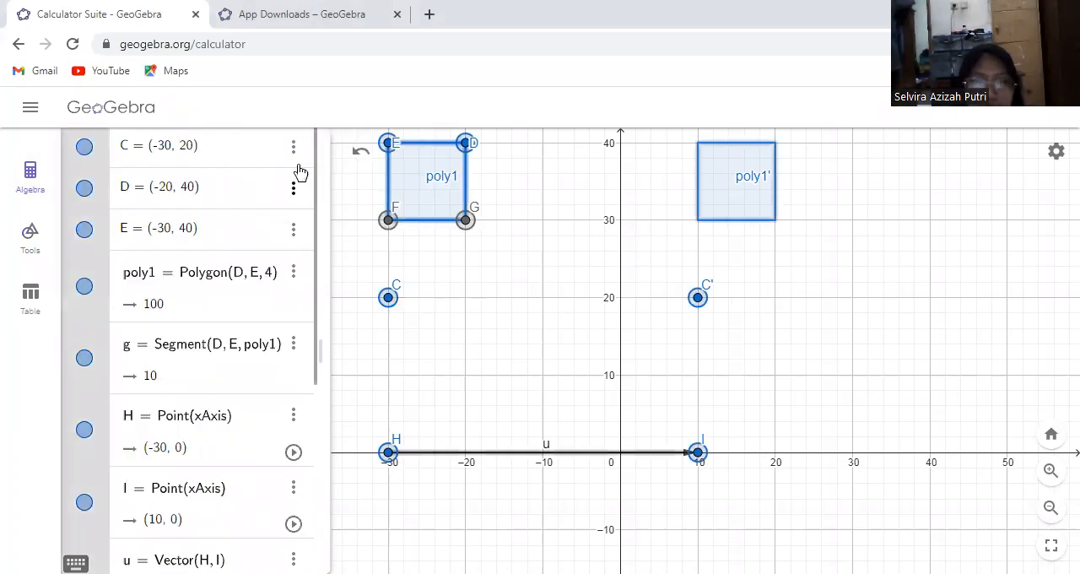
left_click(294, 147)
left_click(304, 179)
Delete points D, E, H and I from the algebra list to remove the squares and the vector
left_click(294, 150)
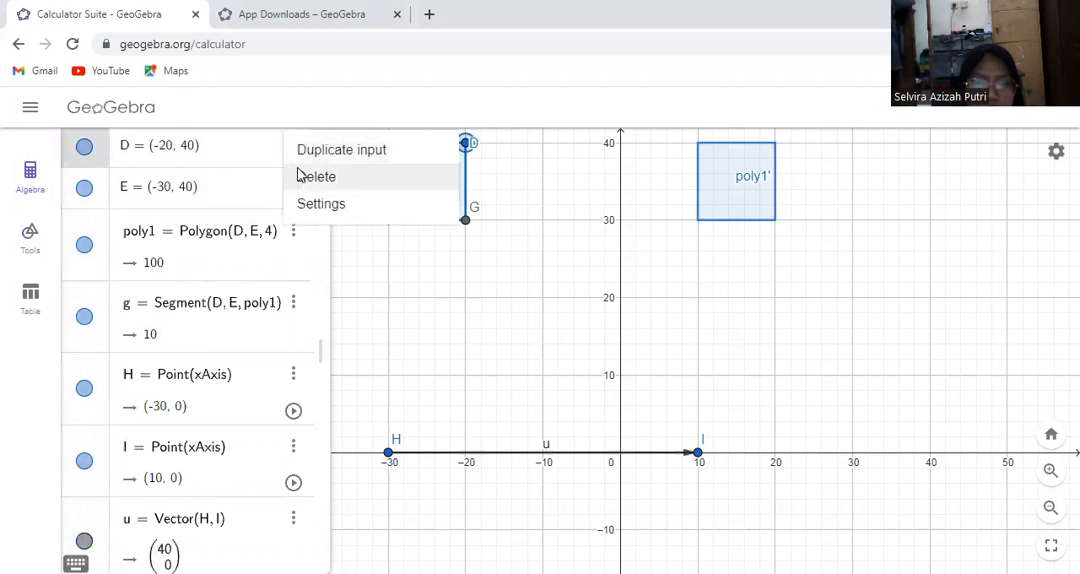
left_click(300, 175)
left_click(293, 152)
left_click(300, 175)
left_click(294, 155)
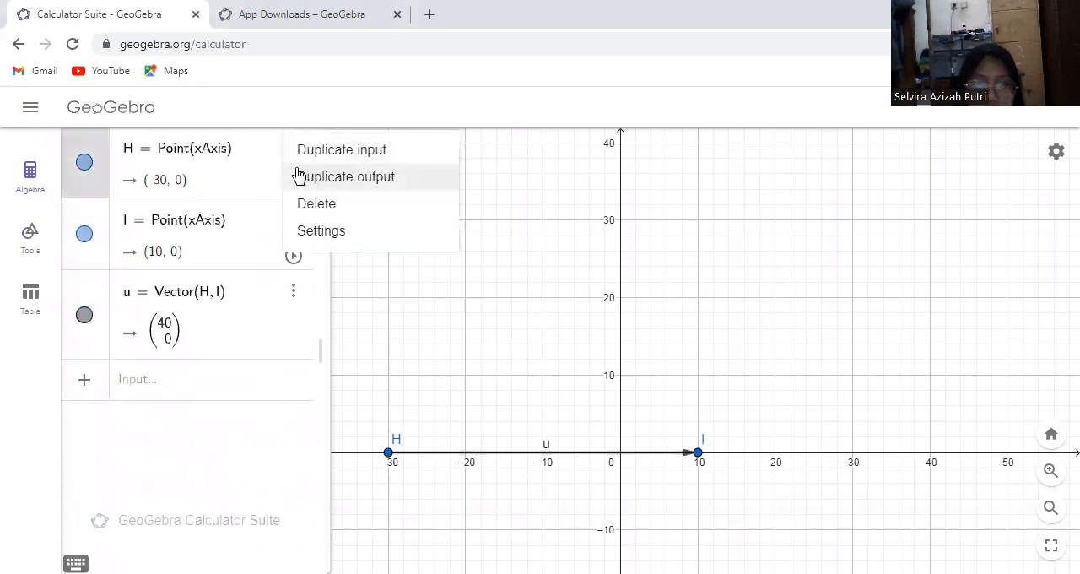
left_click(301, 203)
left_click(293, 152)
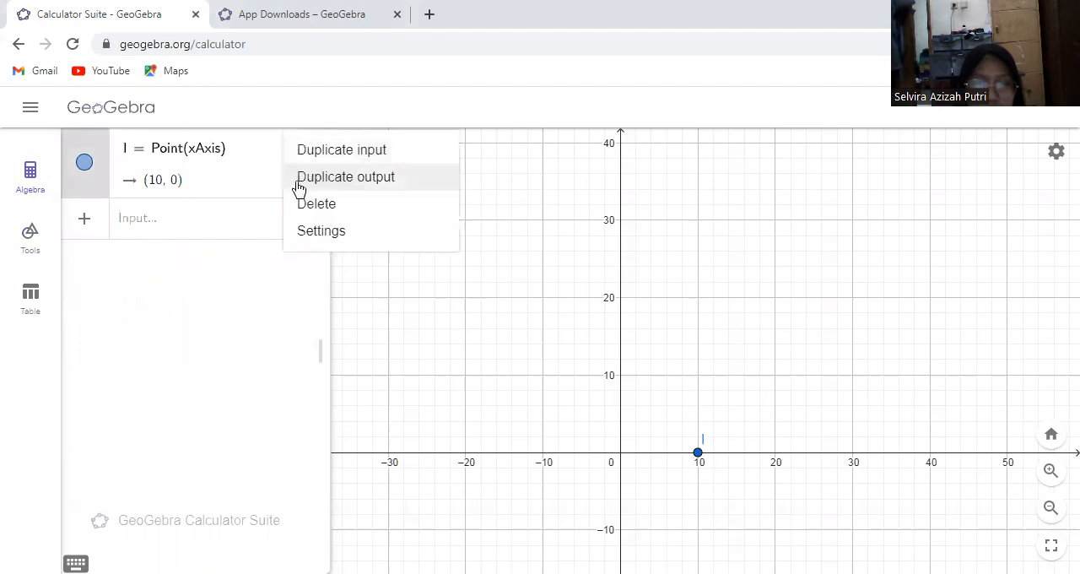
left_click(302, 205)
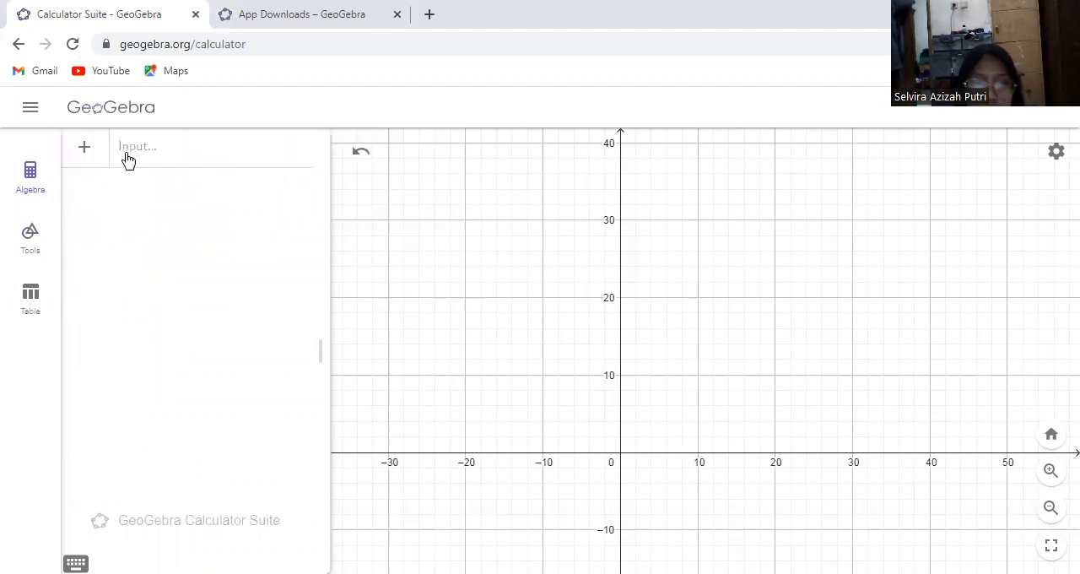
Place a new point A at (-20, 10) with the Point tool
left_click(29, 234)
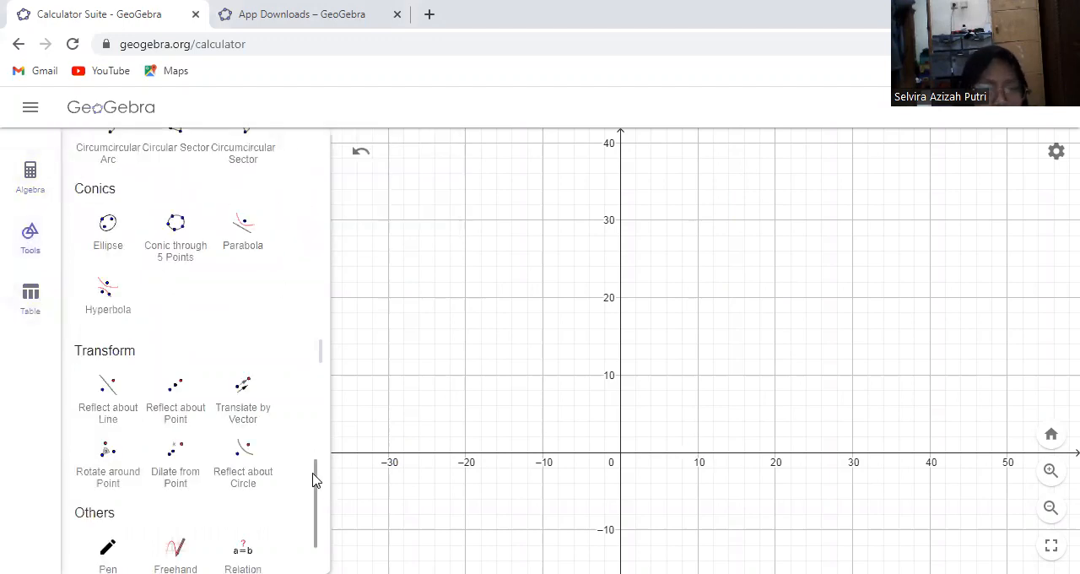
scroll(309, 415, "up", 15)
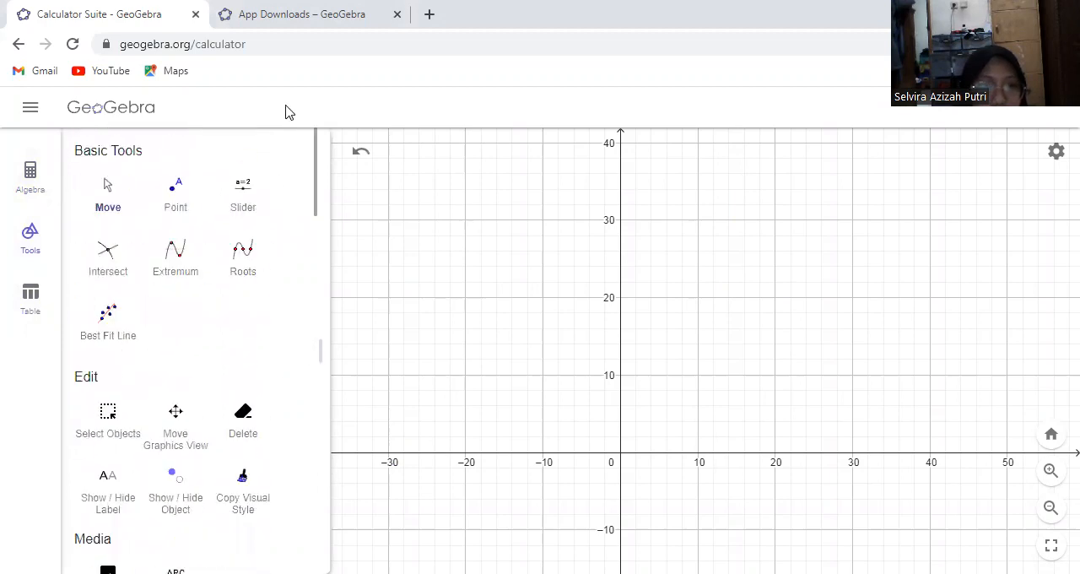
left_click(188, 193)
left_click(466, 375)
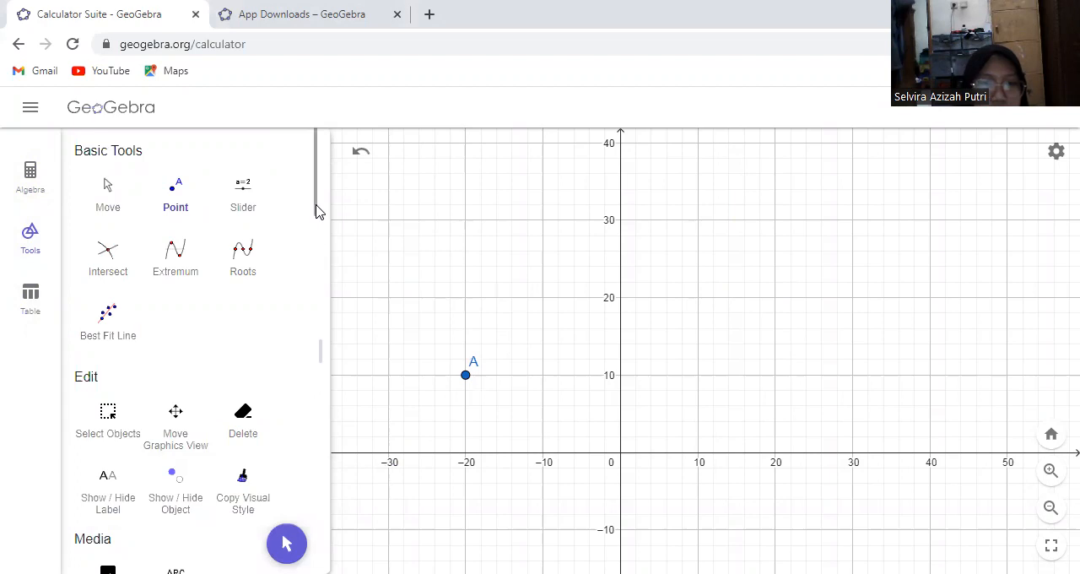
Draw segment f again from (-20, 20) to (-30, 20) with the Segment tool
scroll(321, 312, "down", 4)
scroll(319, 329, "down", 6)
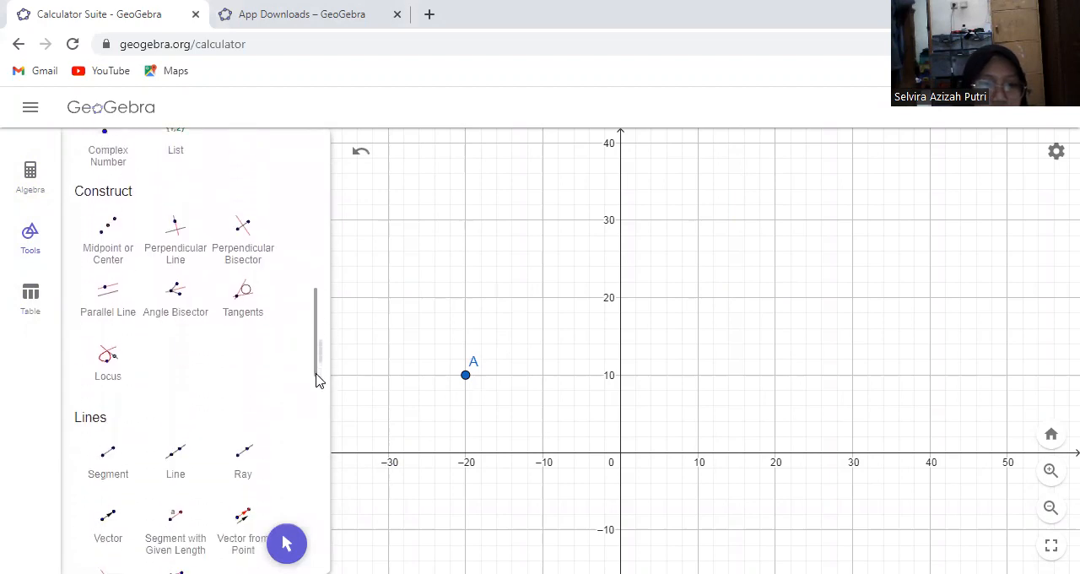
left_click(114, 460)
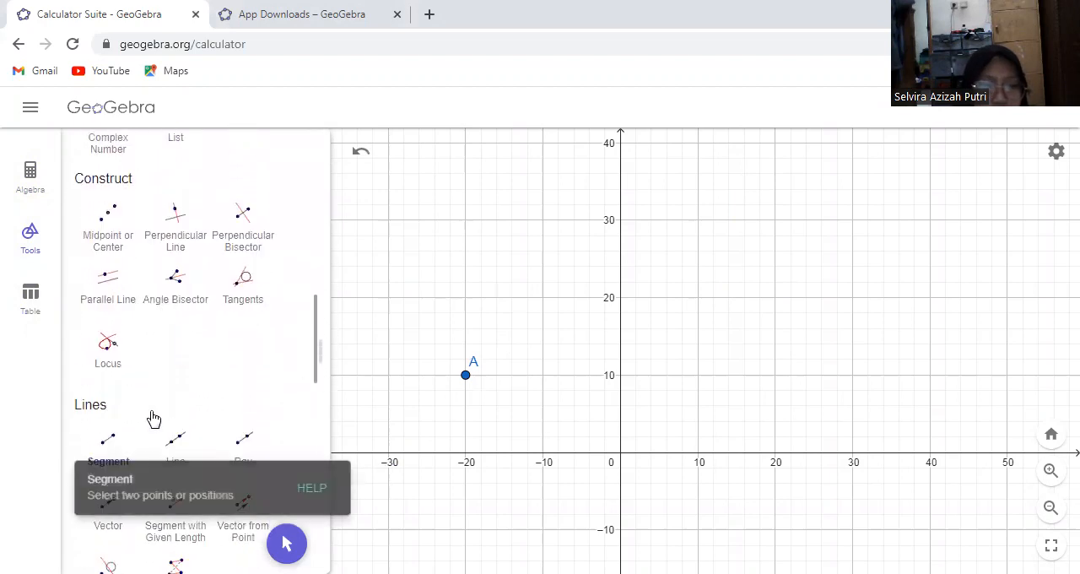
left_click(465, 297)
left_click(388, 298)
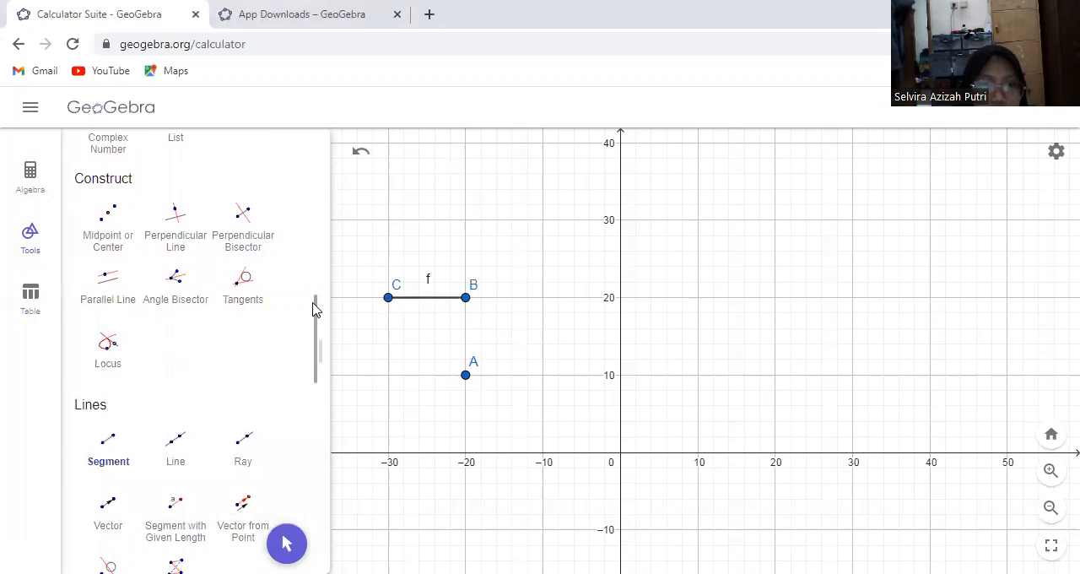
scroll(317, 316, "up", 1)
scroll(319, 355, "down", 5)
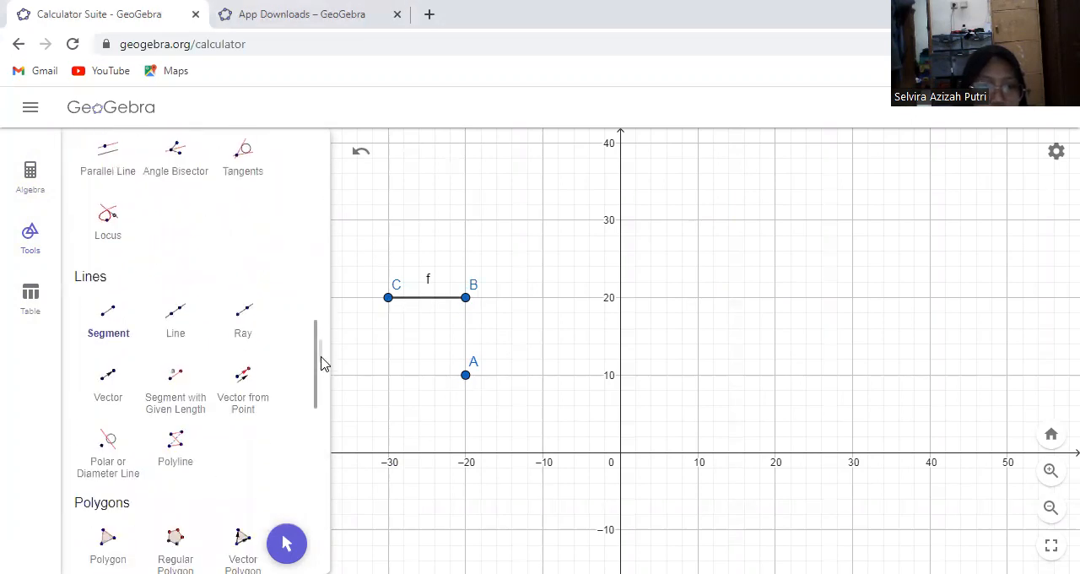
Draw a four-vertex regular polygon from (-30, 40) and (-20, 40), and move it down so its base lies at y = 30
left_click(192, 291)
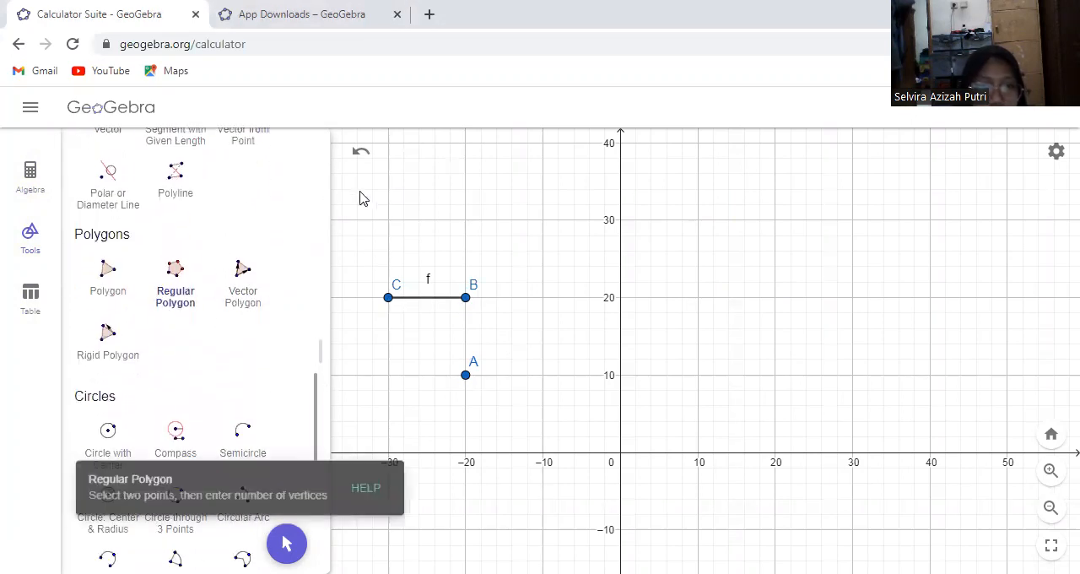
left_click(388, 141)
left_click(465, 143)
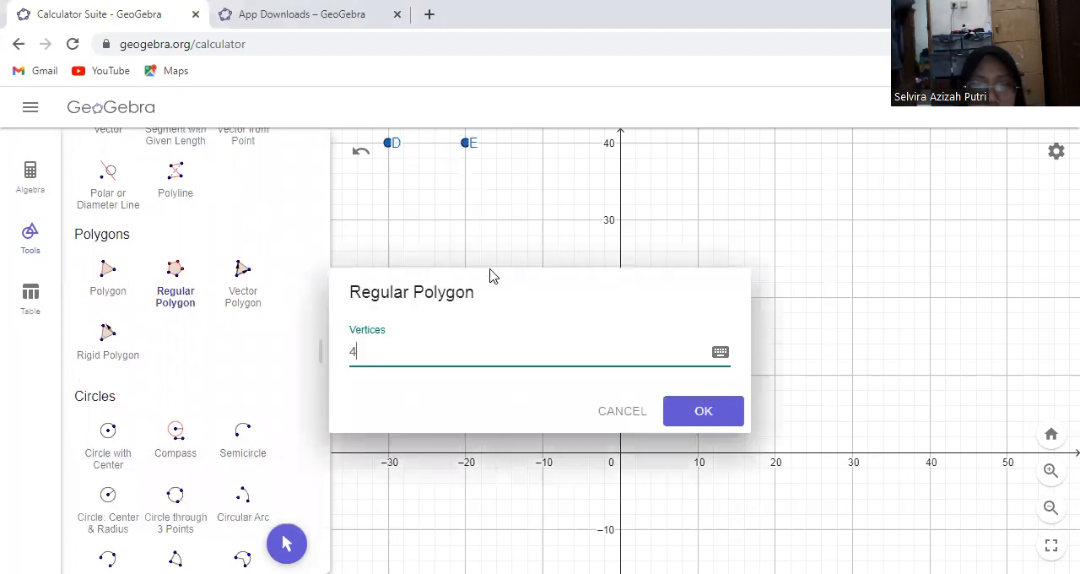
left_click(693, 413)
left_click(287, 542)
left_click_drag(441, 144, 439, 217)
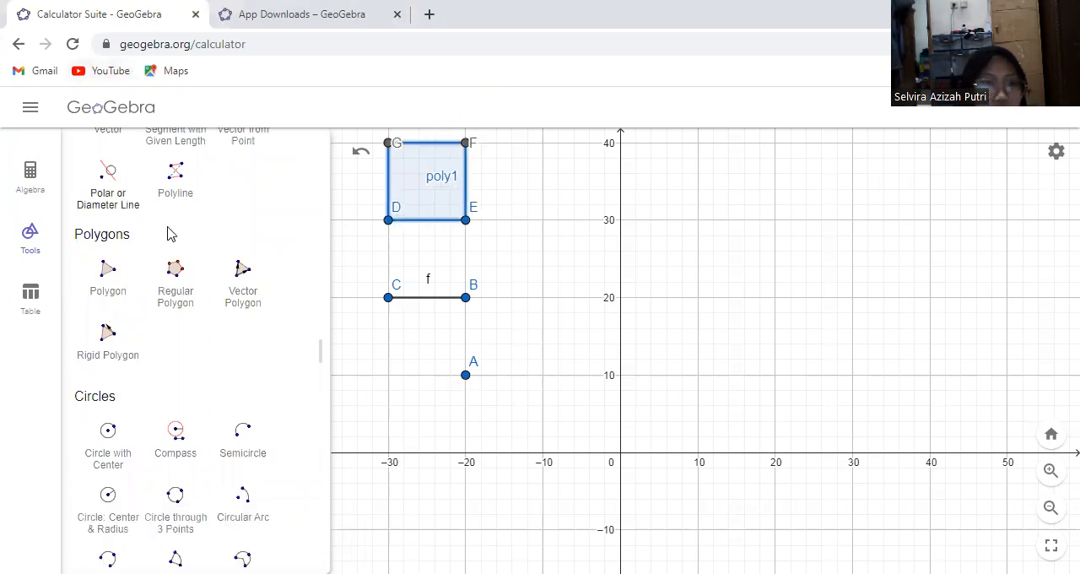
left_click_drag(313, 380, 319, 506)
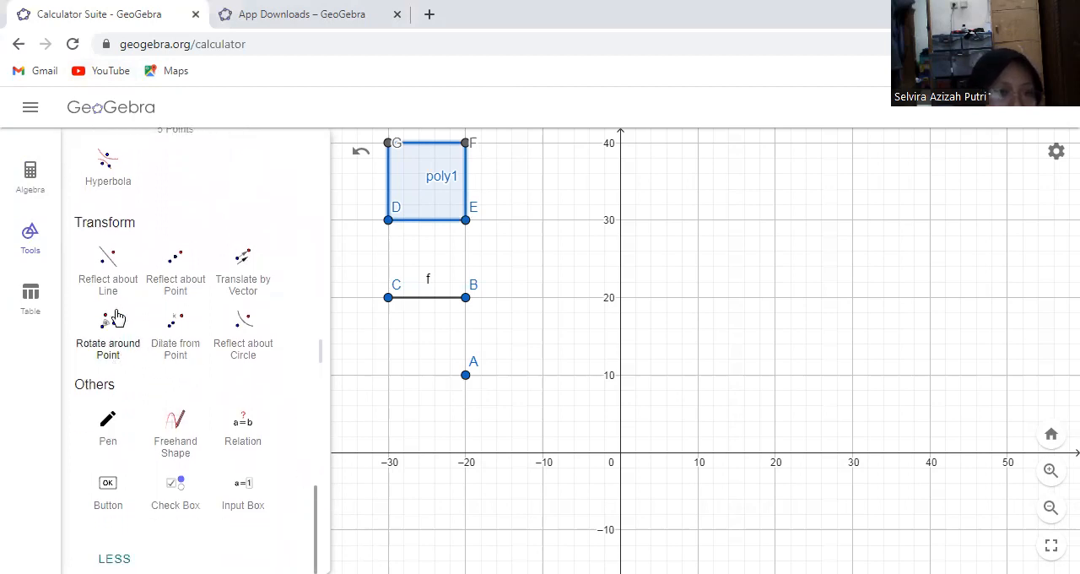
left_click(109, 282)
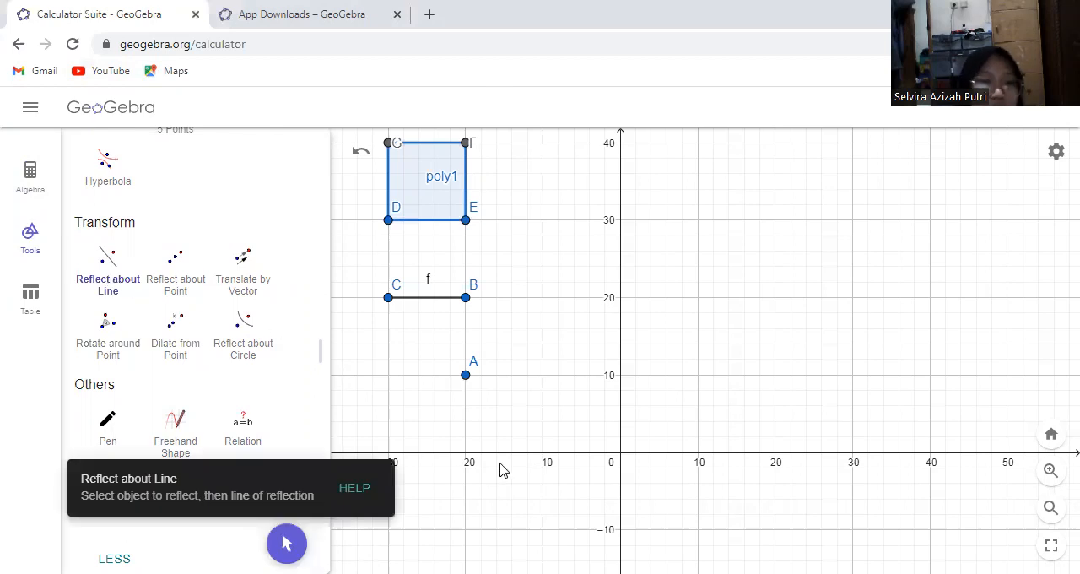
left_click(466, 376)
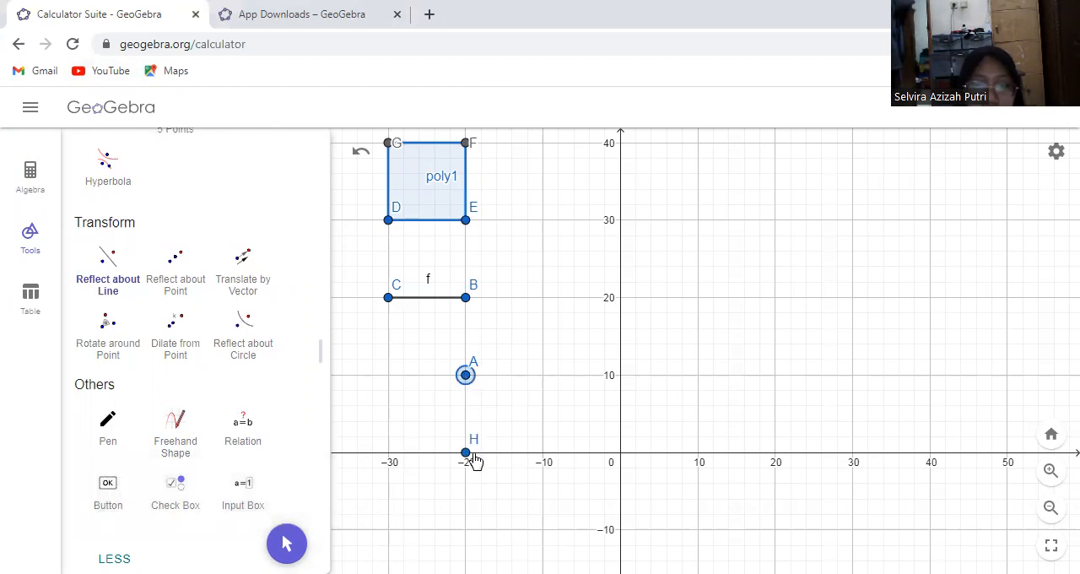
left_click(108, 285)
left_click(110, 284)
left_click(467, 378)
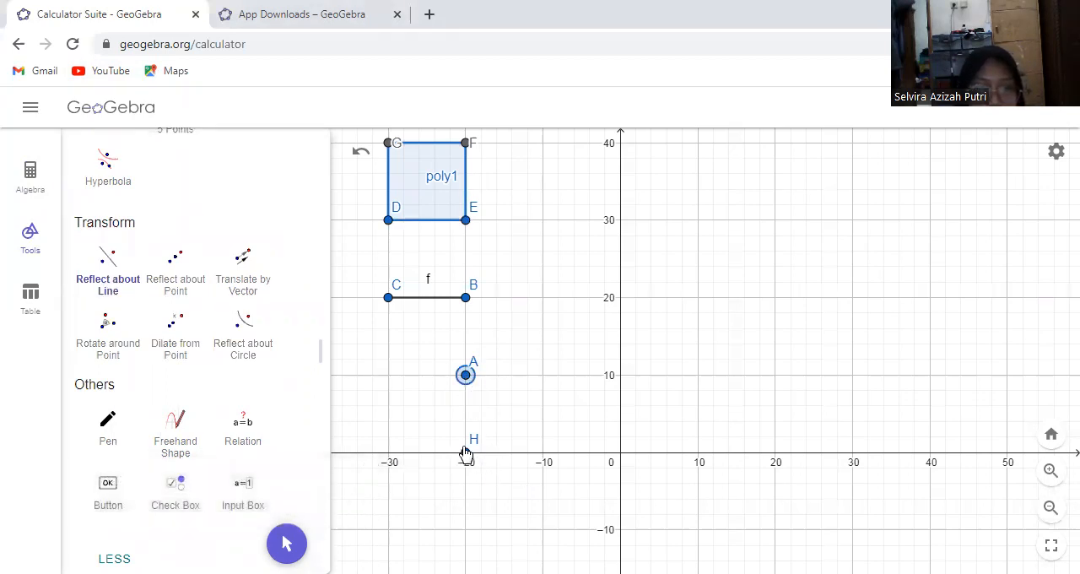
left_click(287, 543)
left_click(466, 453)
key("Delete")
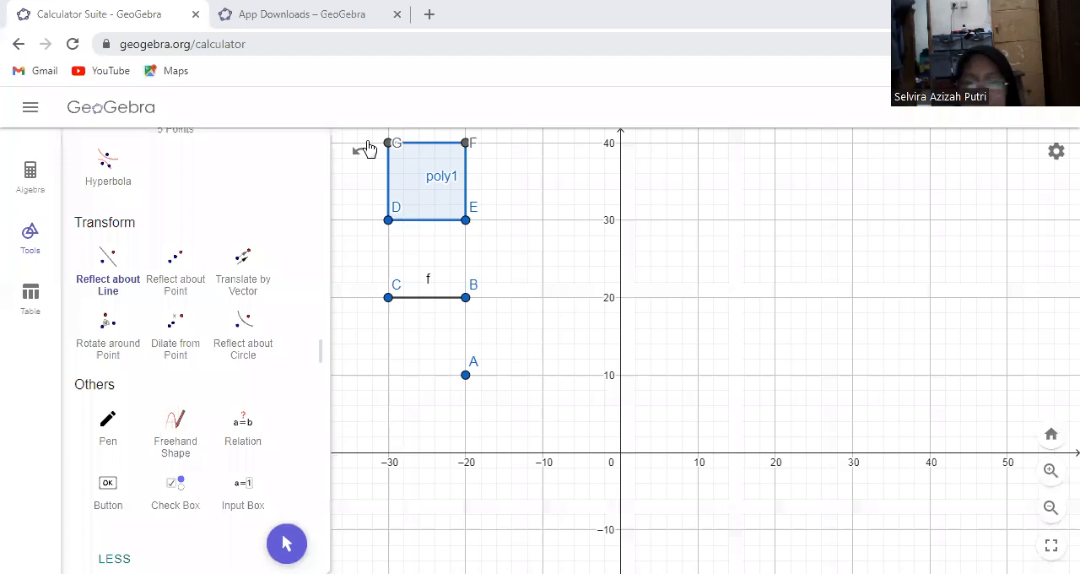
left_click(108, 265)
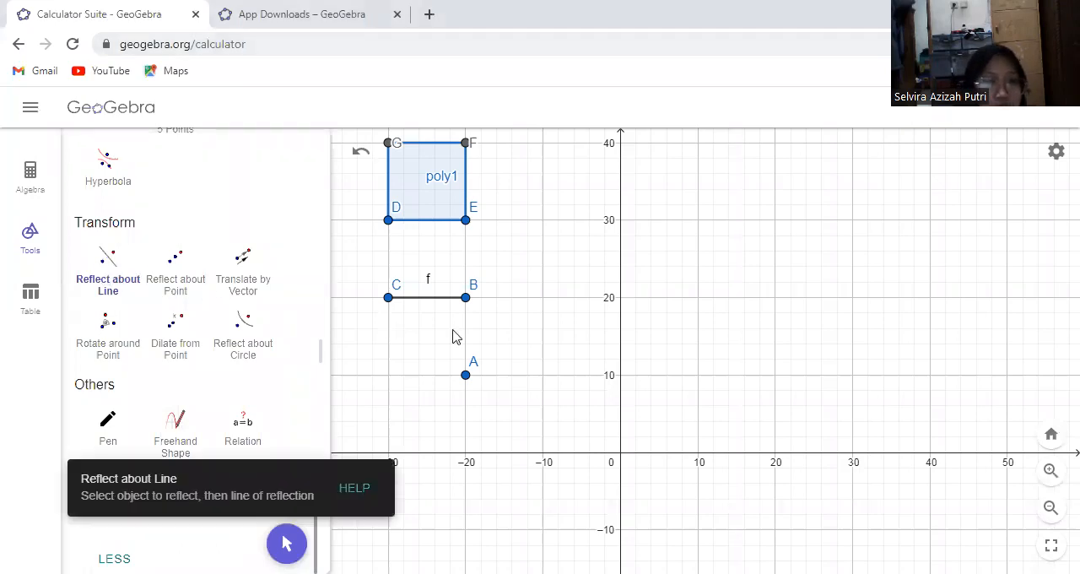
left_click(465, 378)
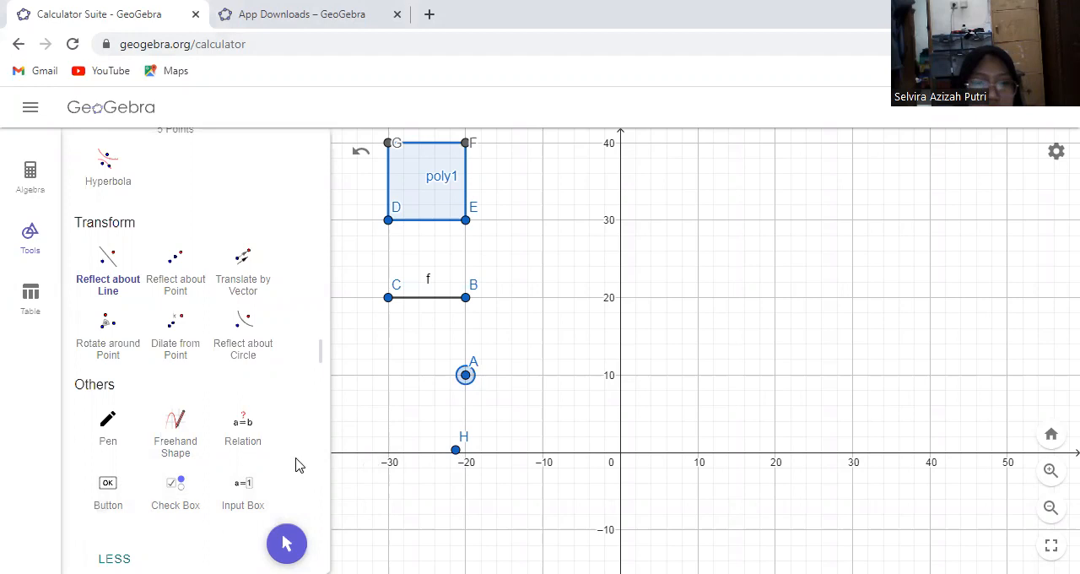
left_click(361, 152)
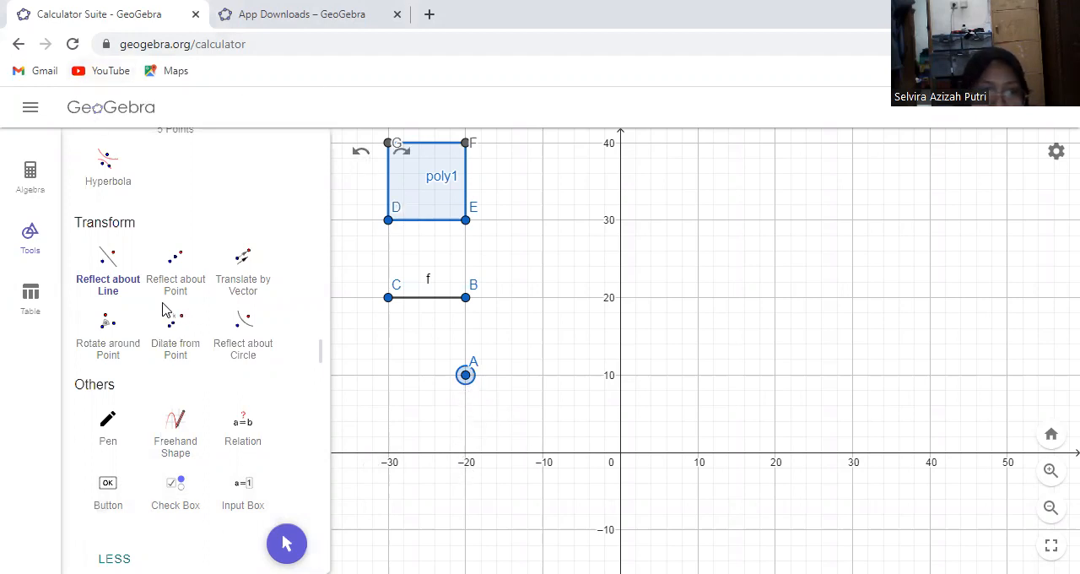
Reflect point A about the x-axis with the Reflect about Line tool
left_click(107, 265)
left_click(466, 375)
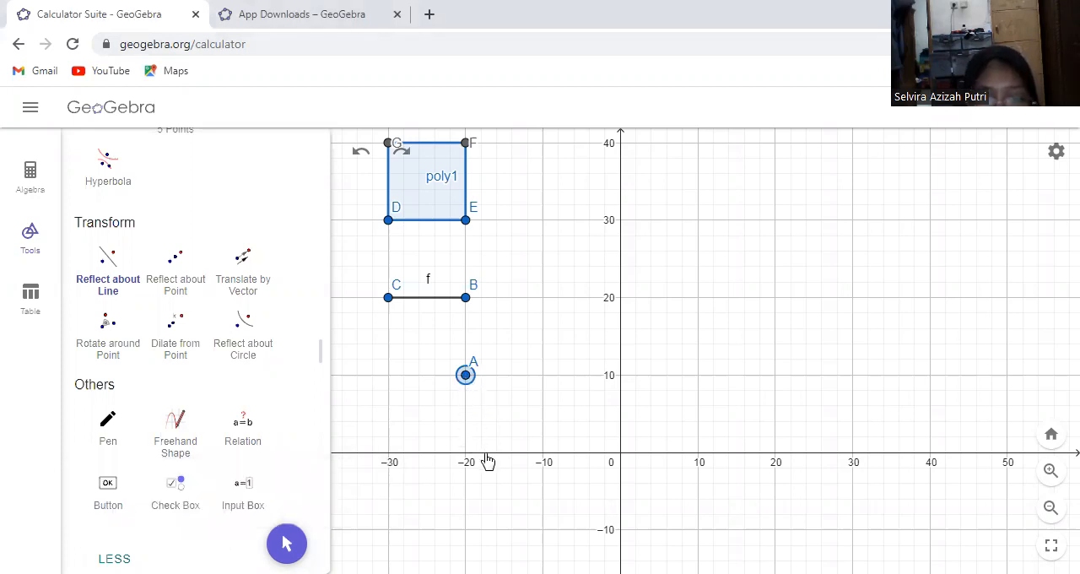
left_click(486, 460)
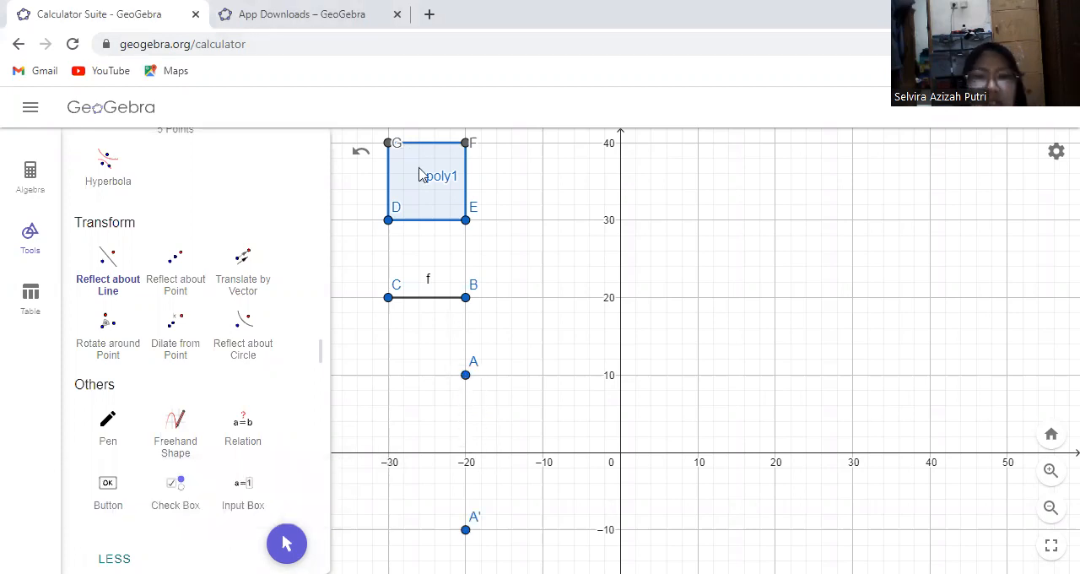
Reflect segment f and the square poly1 about the y-axis
left_click(427, 300)
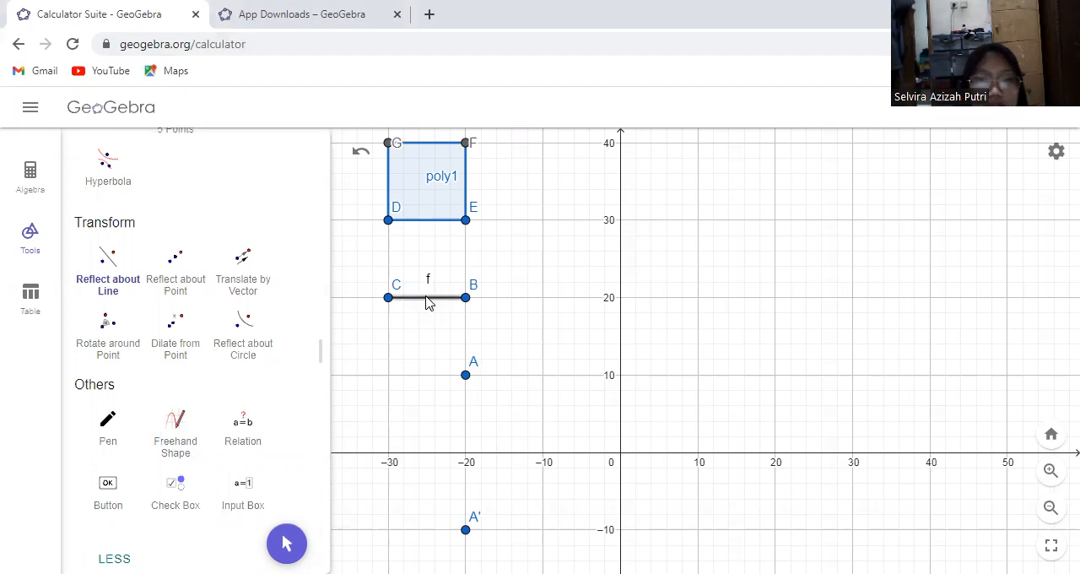
left_click(621, 312)
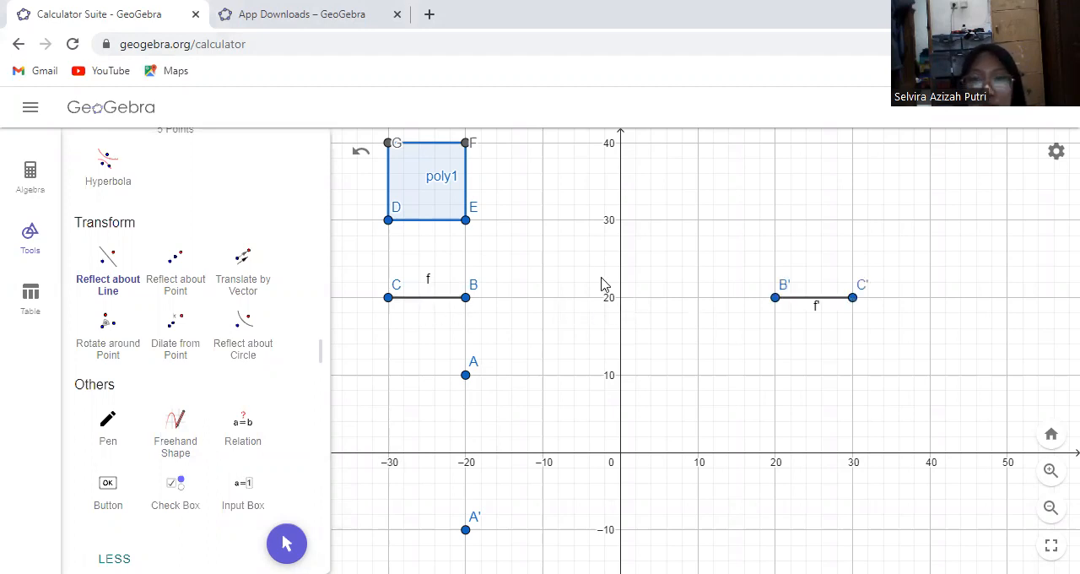
left_click(421, 179)
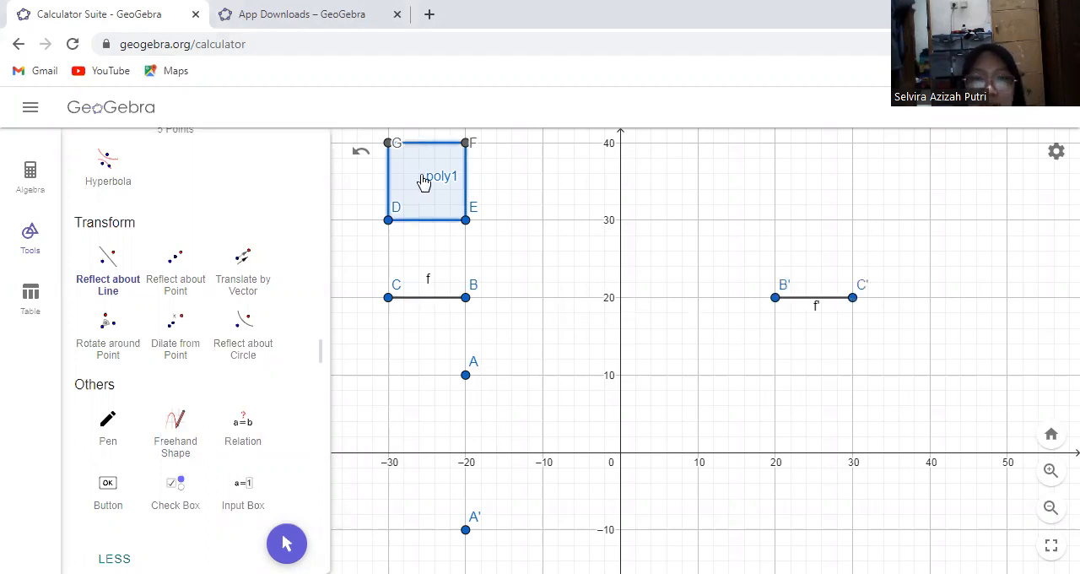
left_click(622, 308)
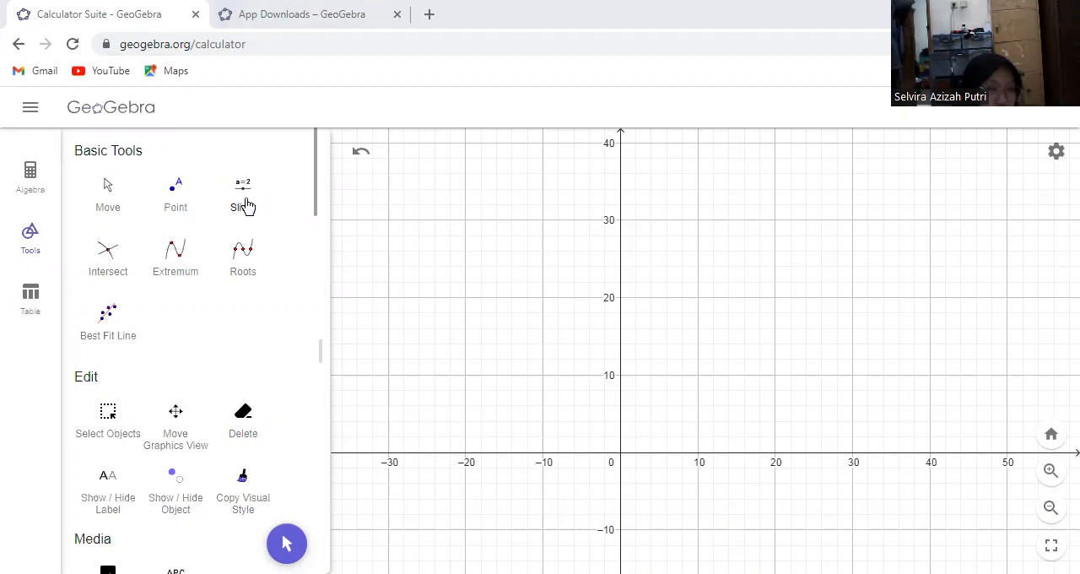
Draw a square with the Regular Polygon tool on base points (-30, 20) and (-20, 20)
left_click_drag(315, 195, 326, 422)
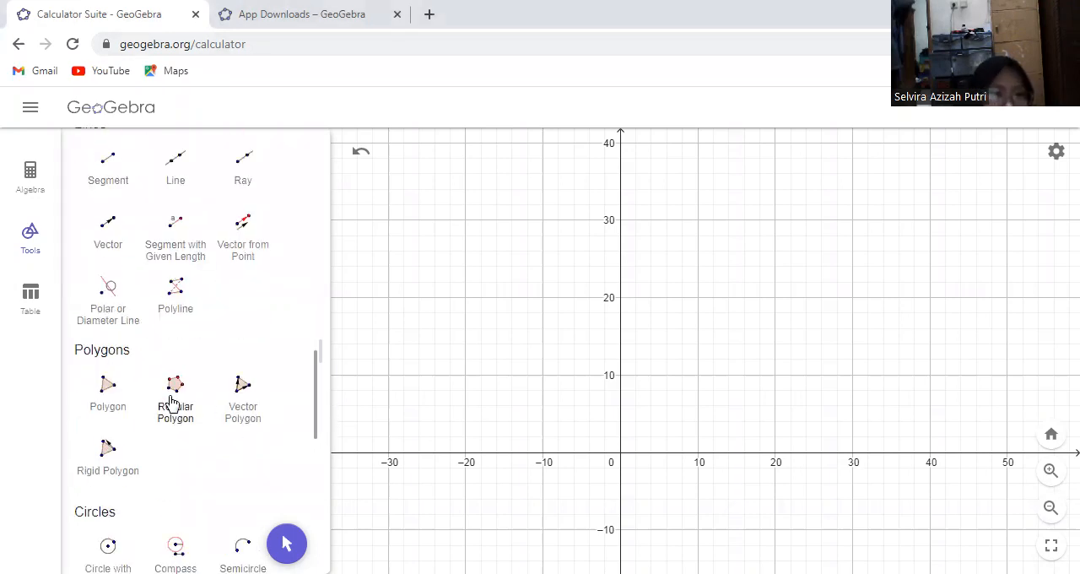
left_click(175, 397)
left_click(392, 299)
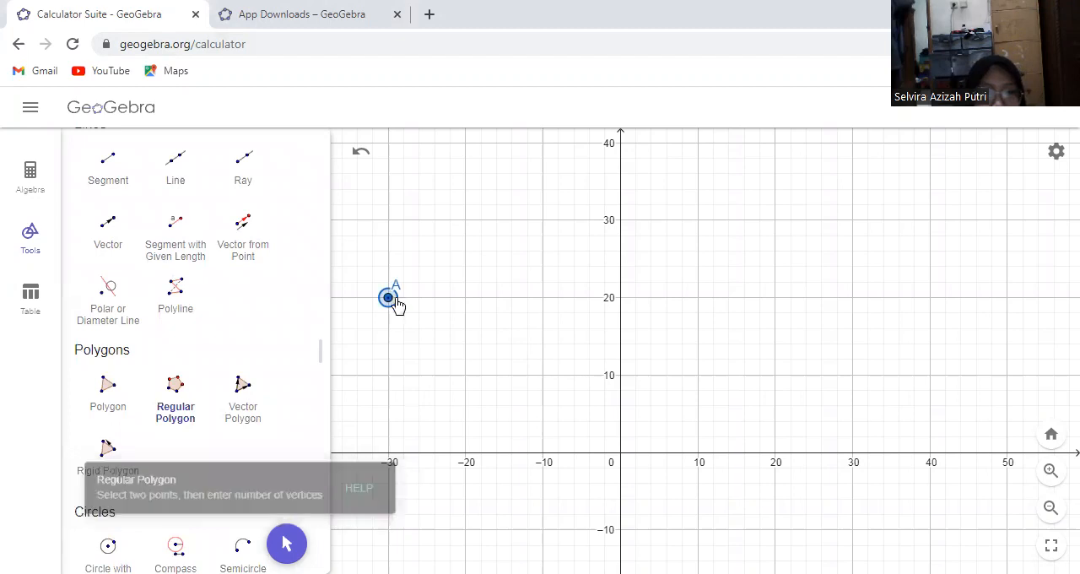
left_click(466, 298)
left_click(709, 429)
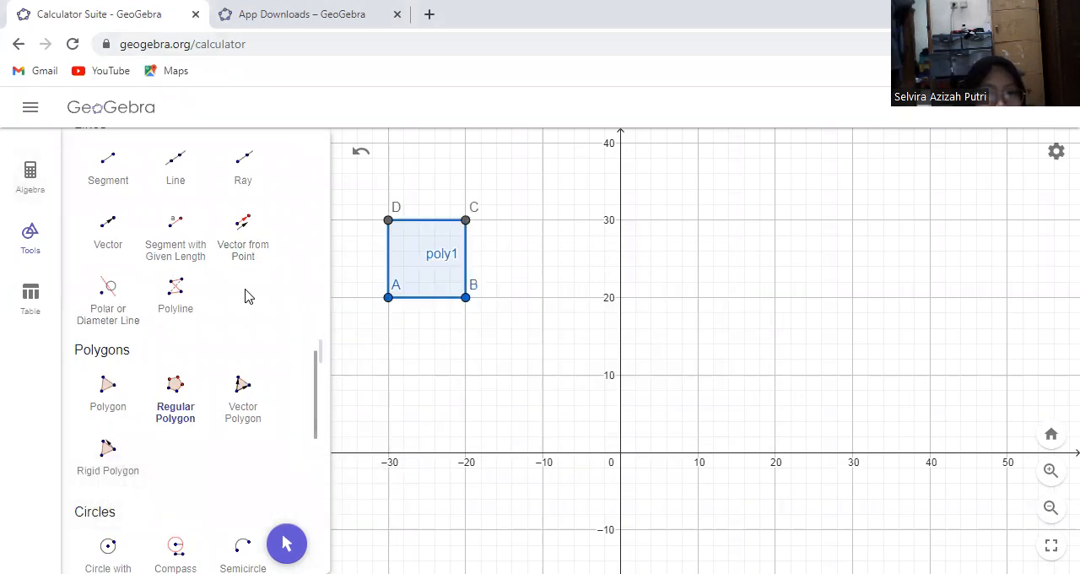
Place a point at the origin (0, 0) with the Point tool
scroll(316, 392, "up", 10)
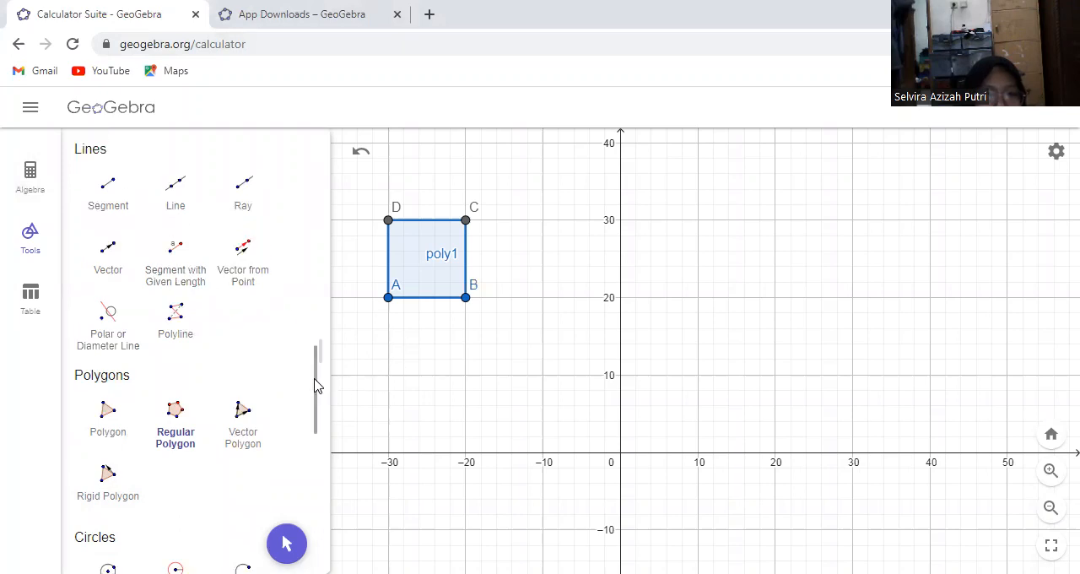
left_click(182, 196)
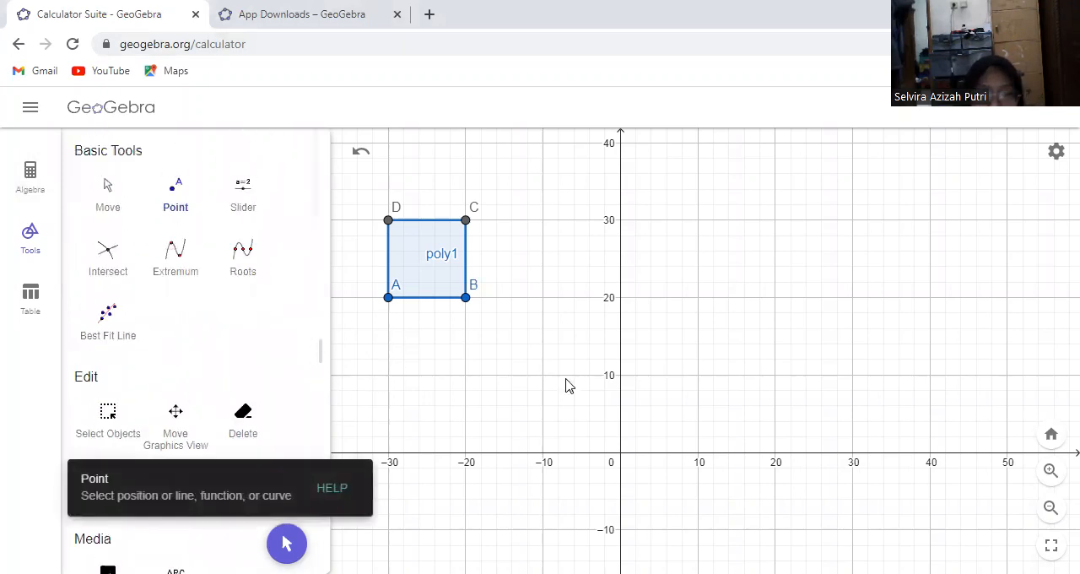
left_click(621, 456)
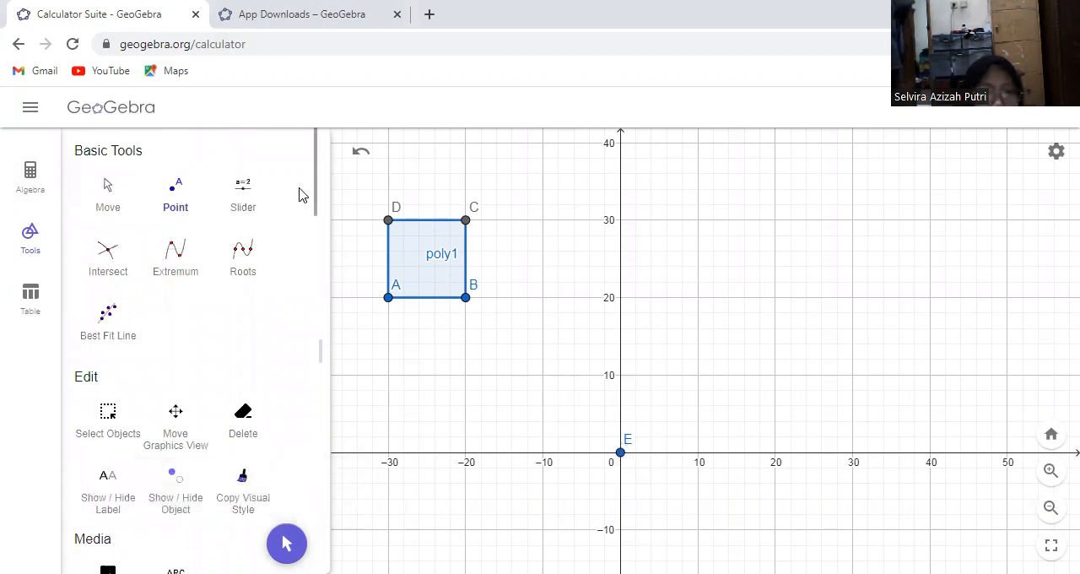
Add an angle slider α = 45° above the square, ranging from 0° to 360° with a 1° increment
left_click(246, 199)
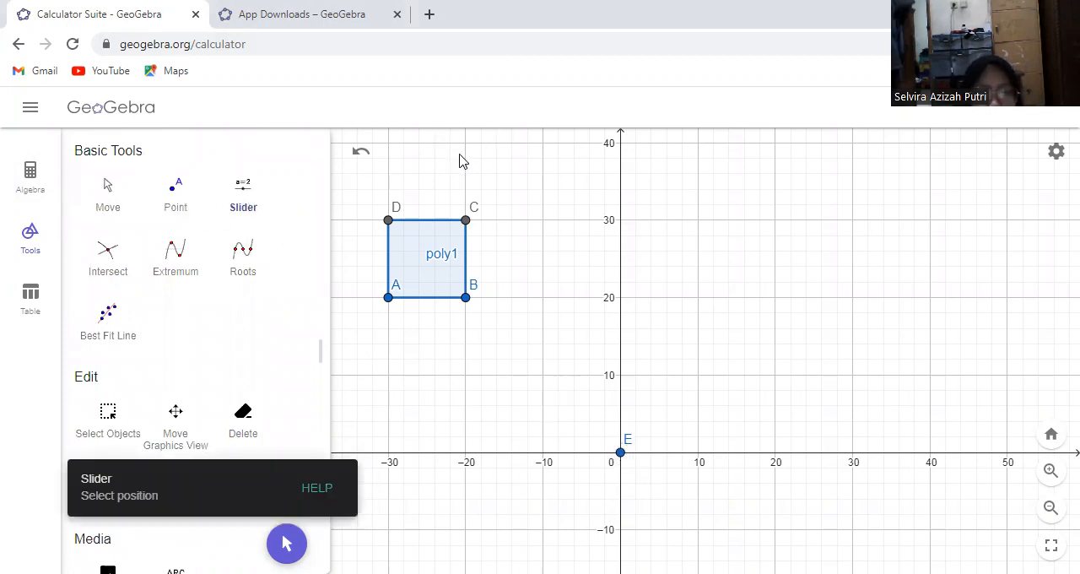
left_click(516, 165)
left_click(527, 292)
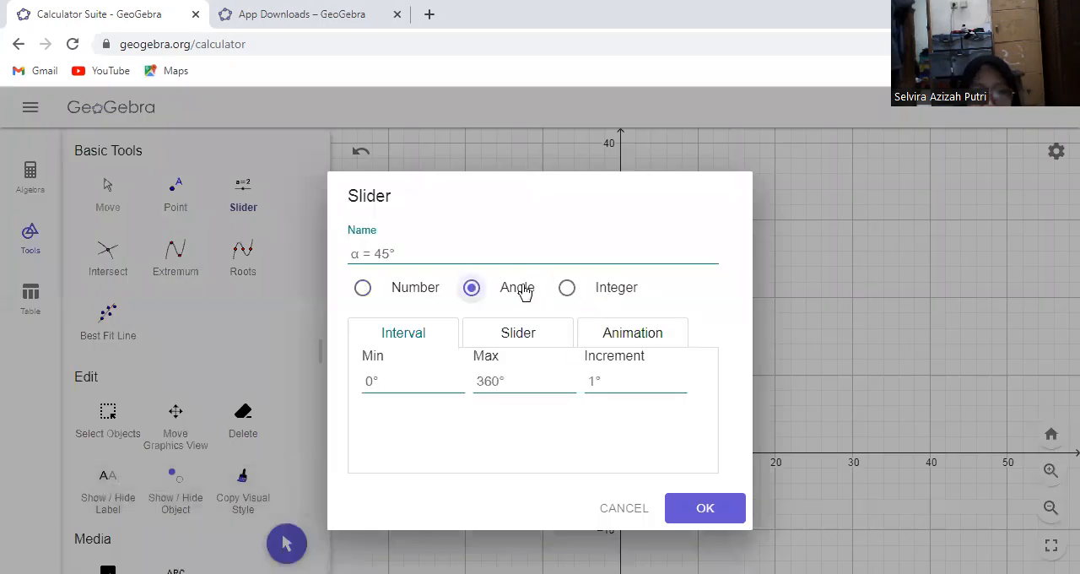
left_click(691, 511)
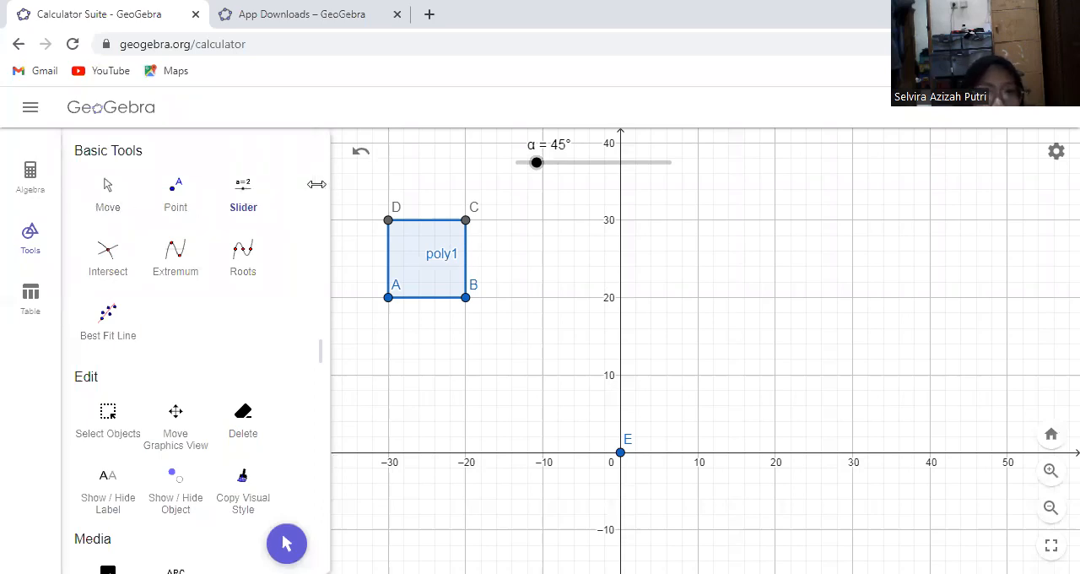
Draw a segment from the square's corner B to point E at the origin
left_click_drag(316, 184, 313, 186)
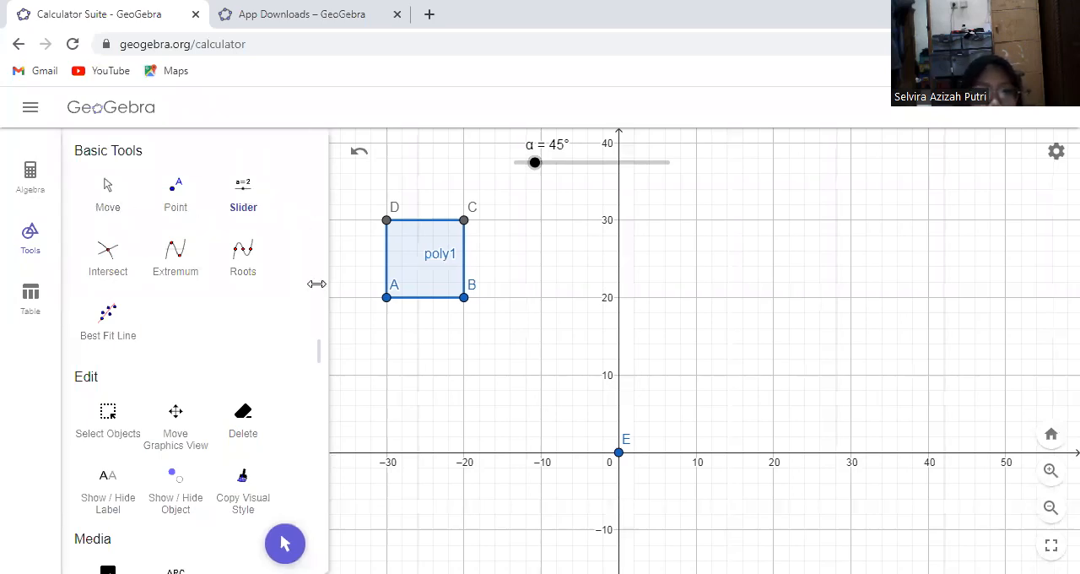
scroll(312, 253, "down", 15)
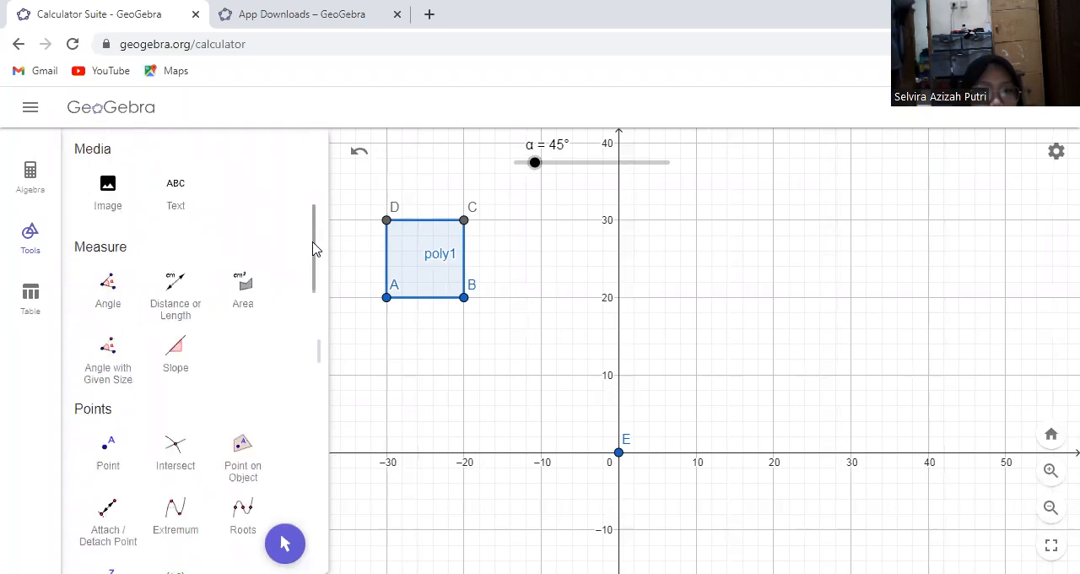
left_click_drag(320, 402, 301, 332)
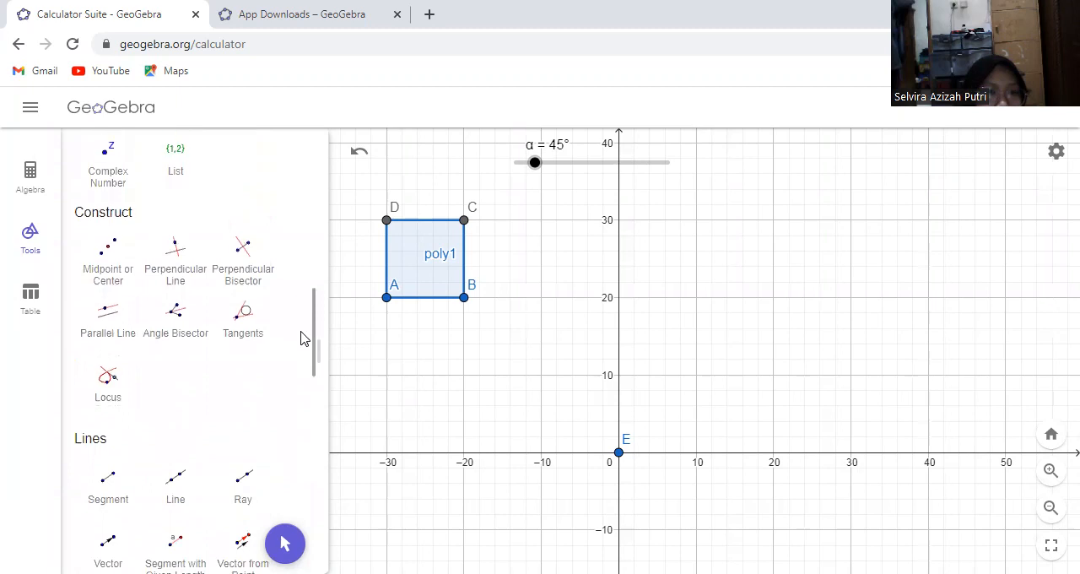
scroll(303, 337, "down", 2)
left_click(101, 411)
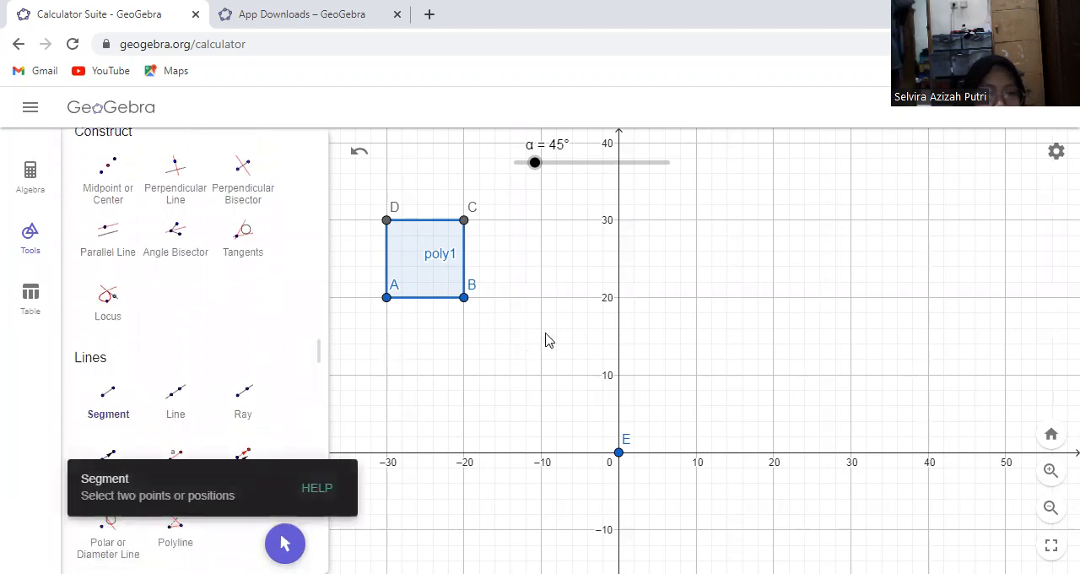
left_click(464, 298)
left_click(620, 454)
Construct a counterclockwise angle of size α with B as the leg point and E as the vertex, using Angle with Given Size
left_click_drag(312, 384, 316, 405)
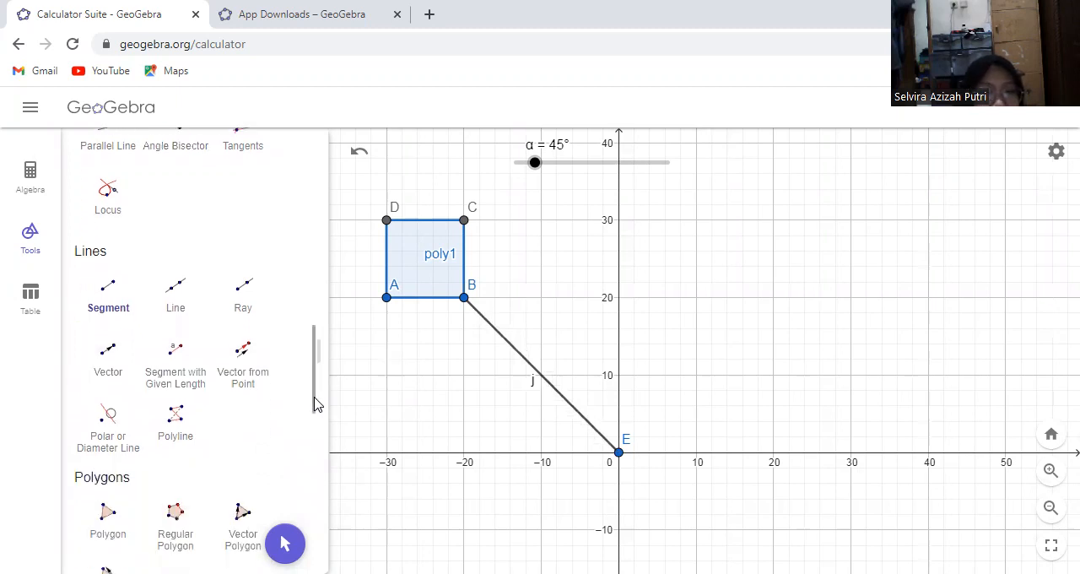
left_click_drag(315, 413, 304, 285)
left_click(98, 365)
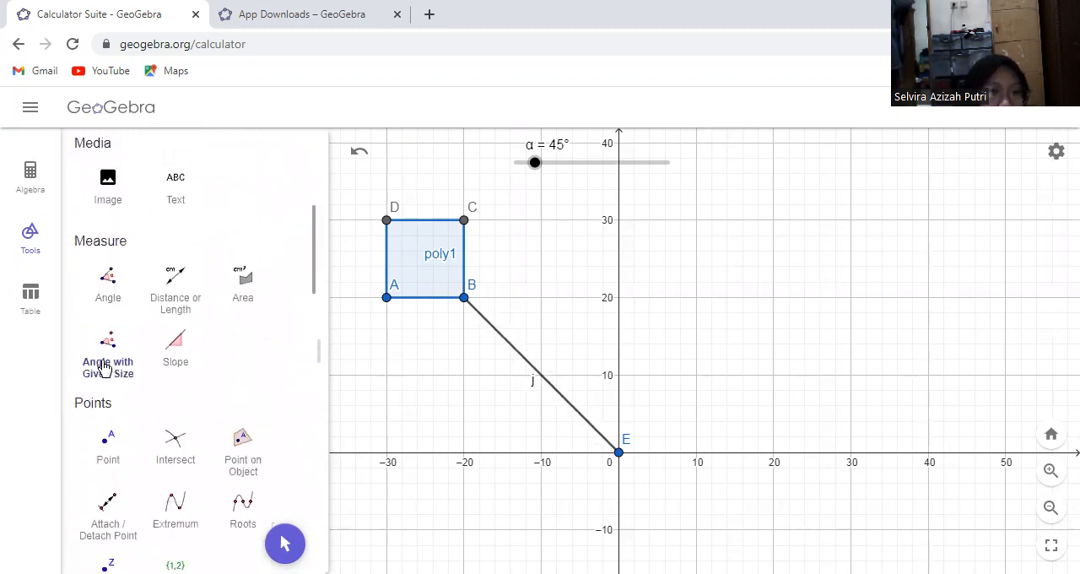
left_click(465, 299)
left_click(616, 452)
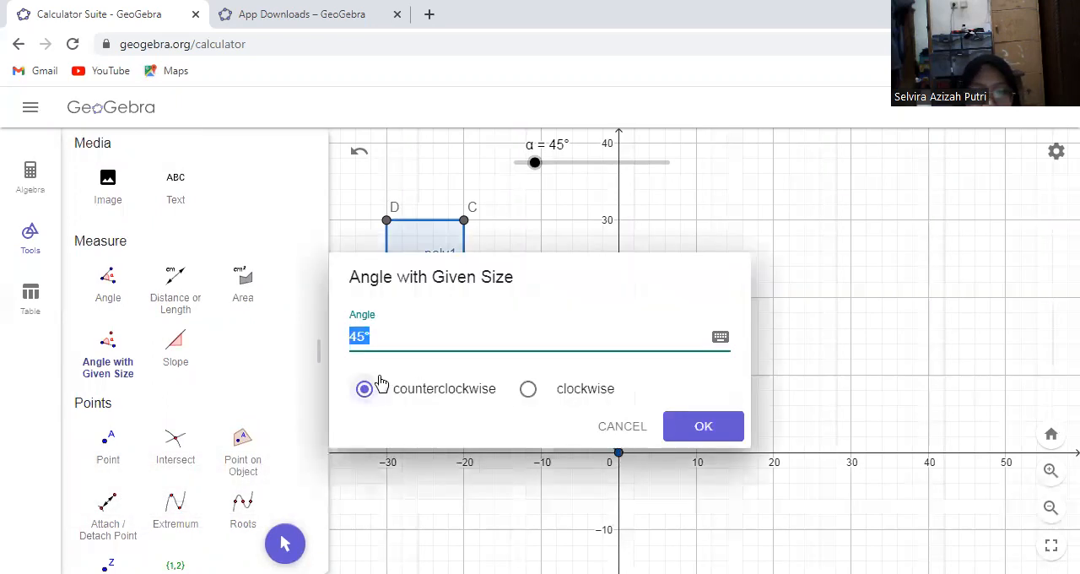
key("BackSpace")
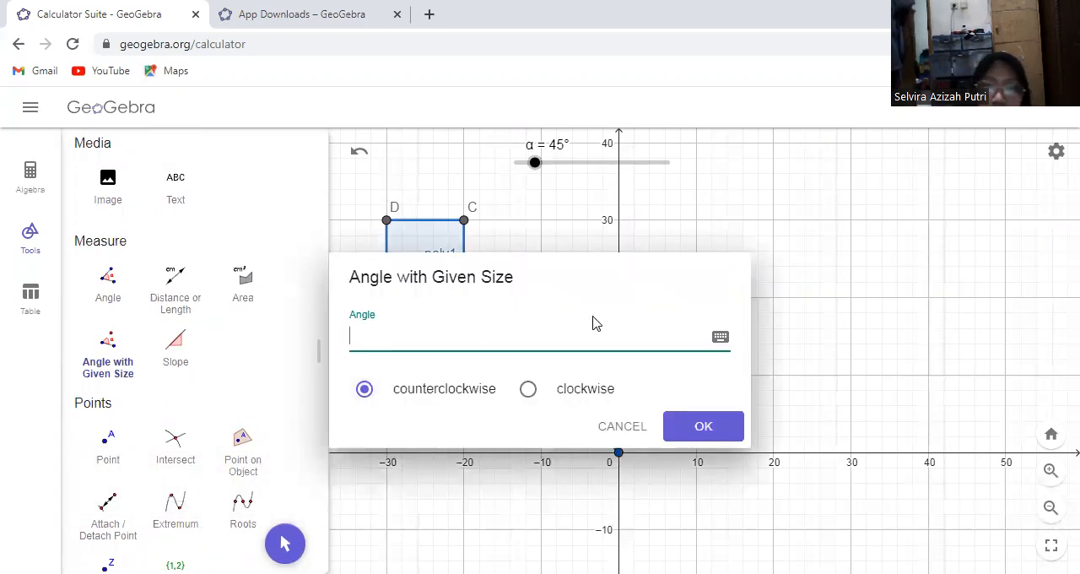
left_click(734, 334)
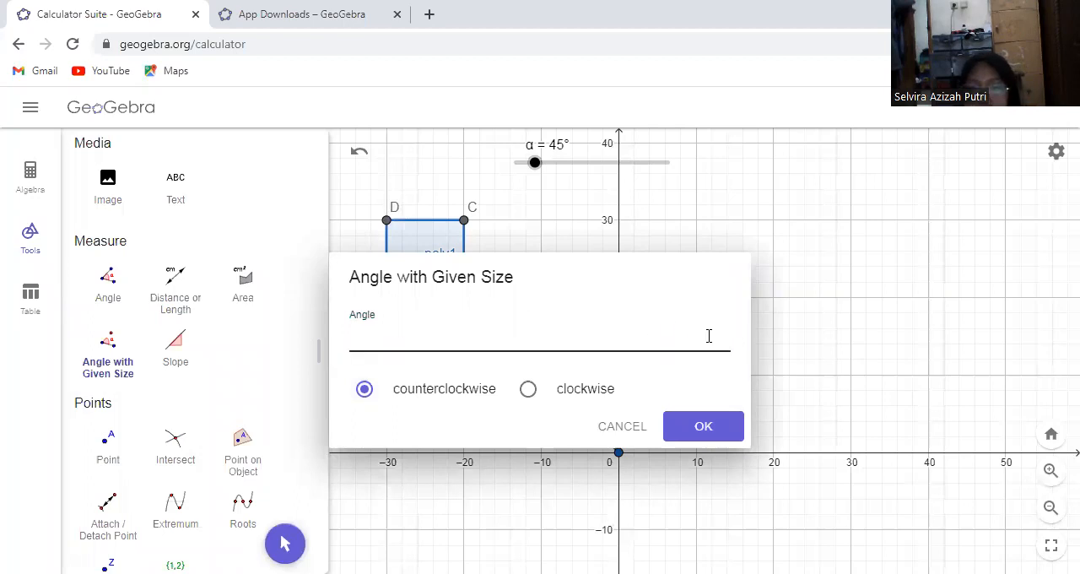
left_click(472, 334)
left_click(721, 336)
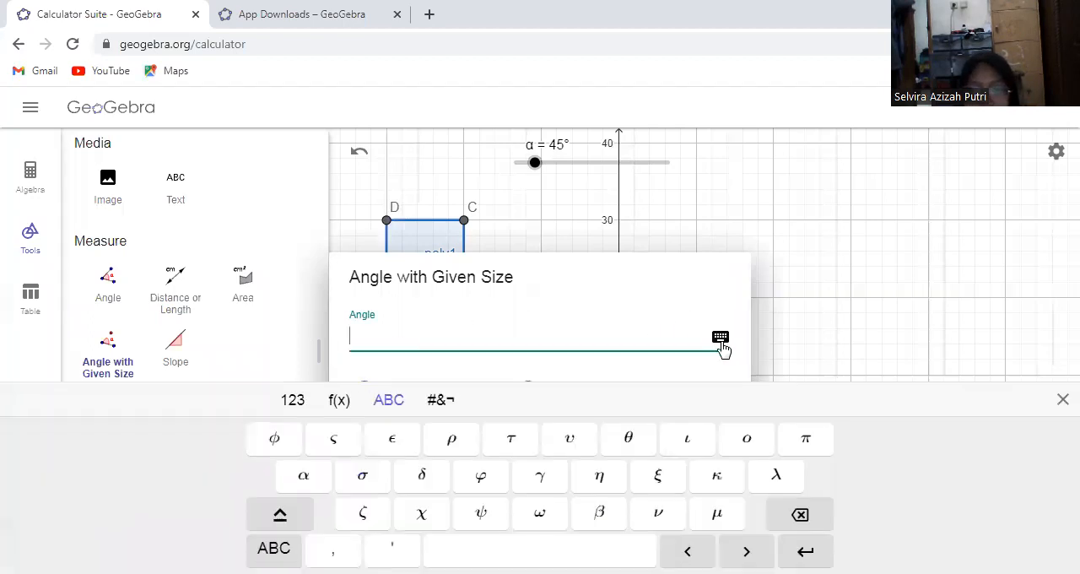
left_click(284, 477)
left_click(707, 330)
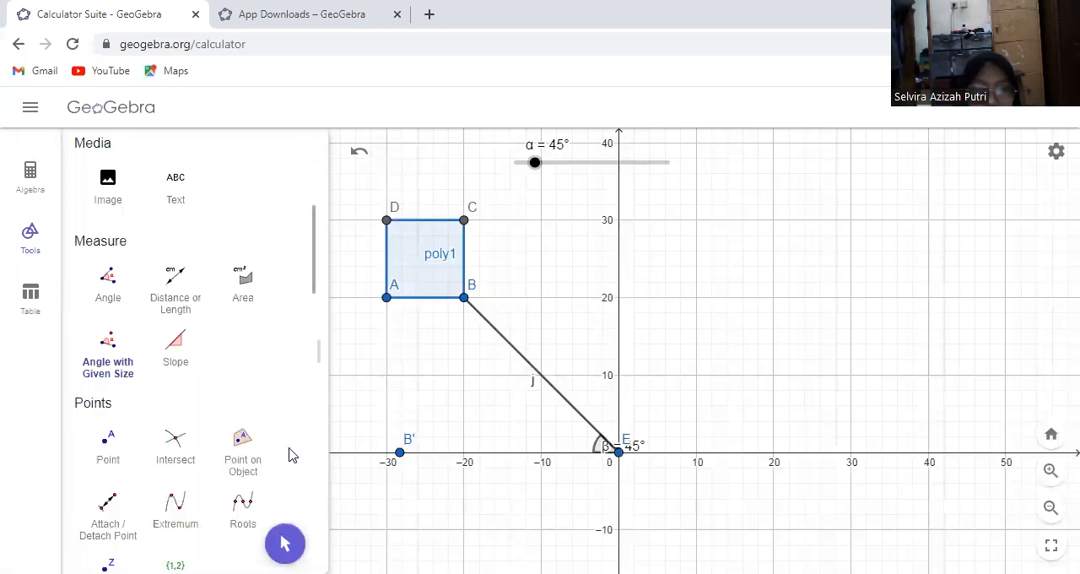
left_click(284, 544)
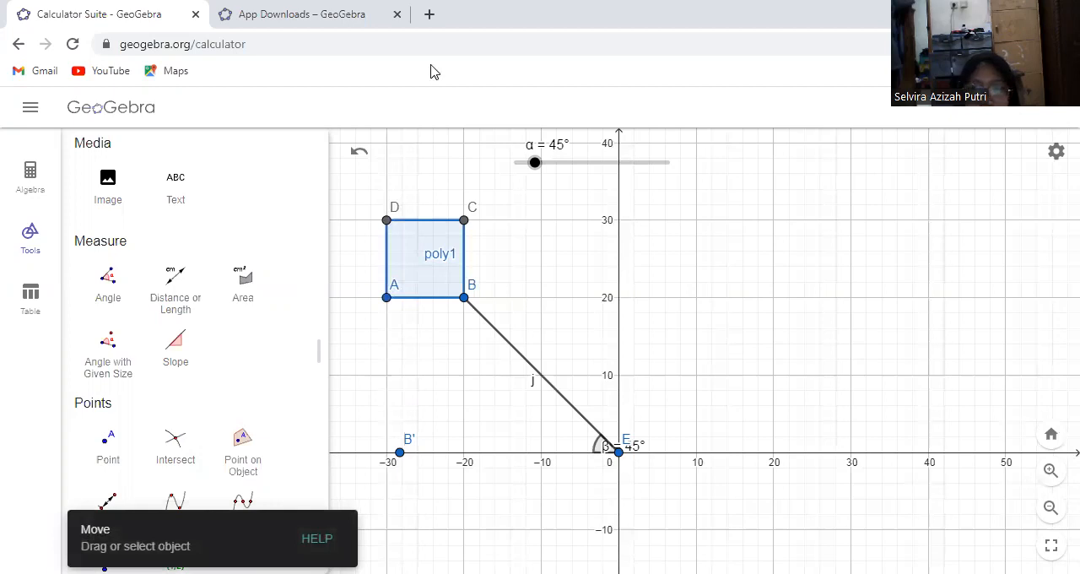
Rotate the square counterclockwise around point E by angle α, and move the α slider to 216°
scroll(169, 380, "down", 15)
left_click(101, 527)
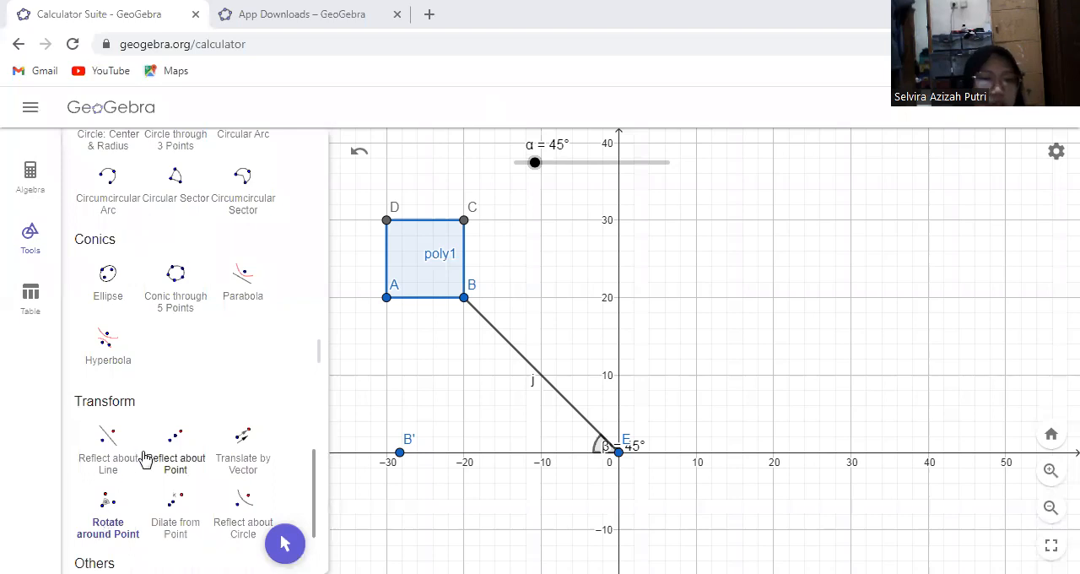
left_click(103, 527)
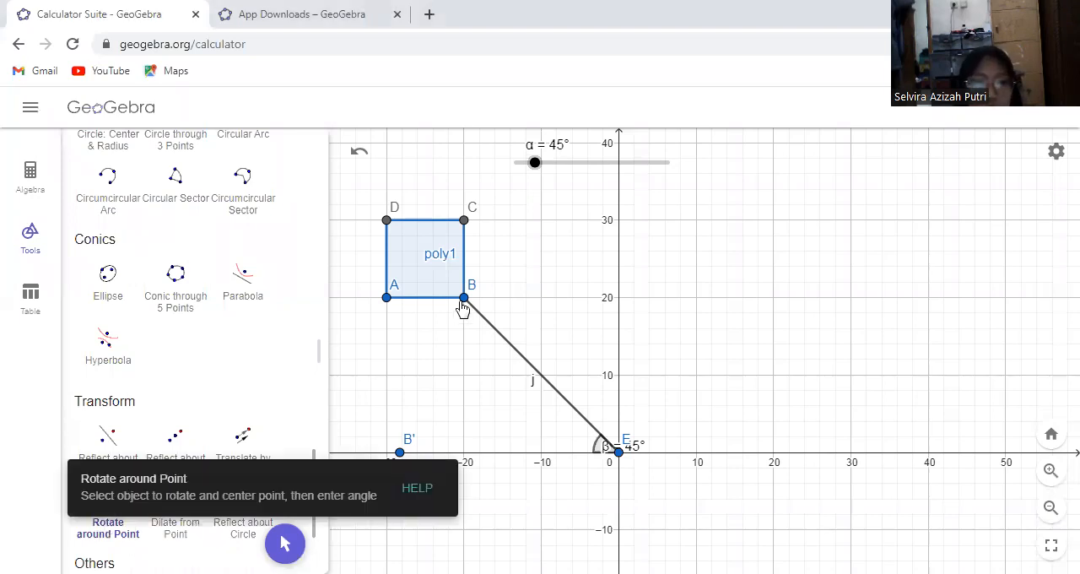
left_click(430, 266)
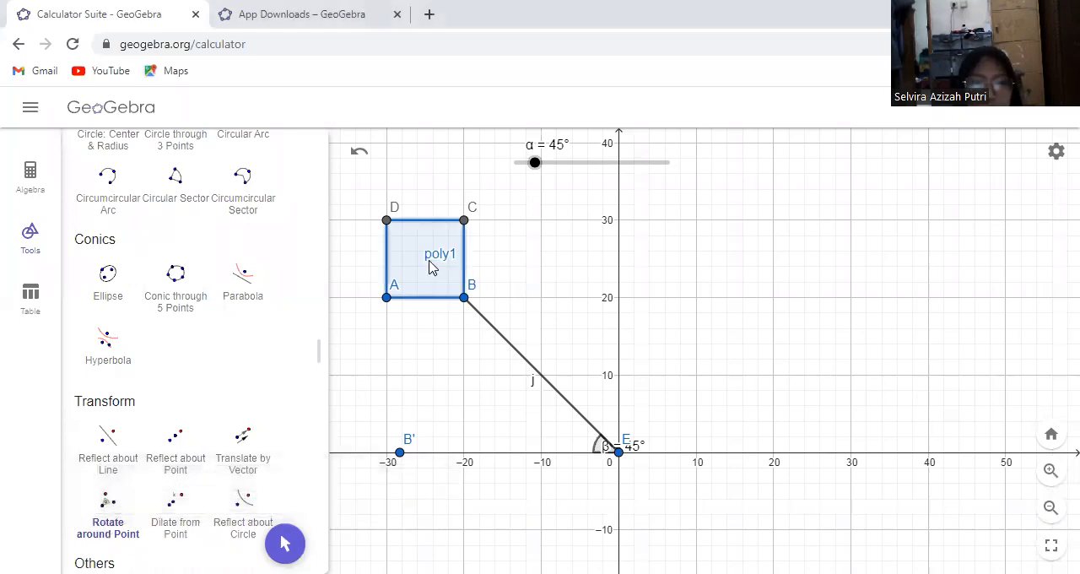
left_click(618, 453)
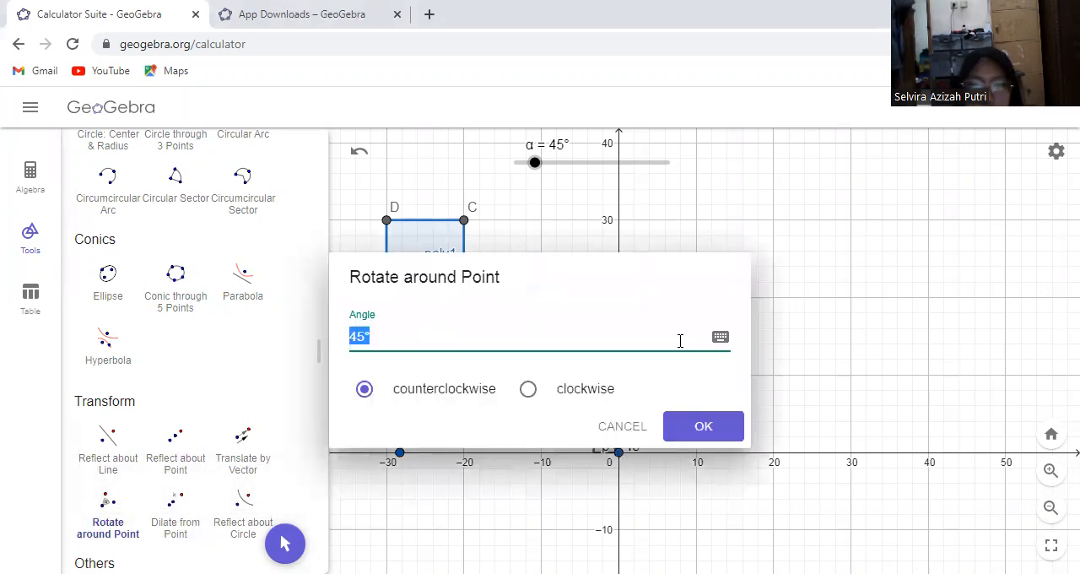
key("BackSpace")
left_click(721, 338)
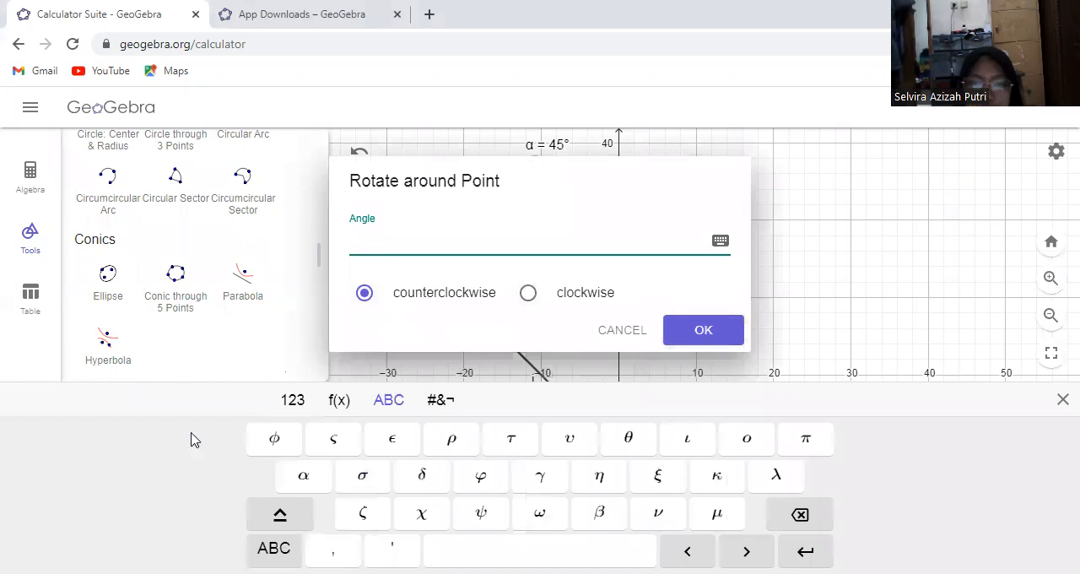
left_click(303, 476)
left_click(716, 330)
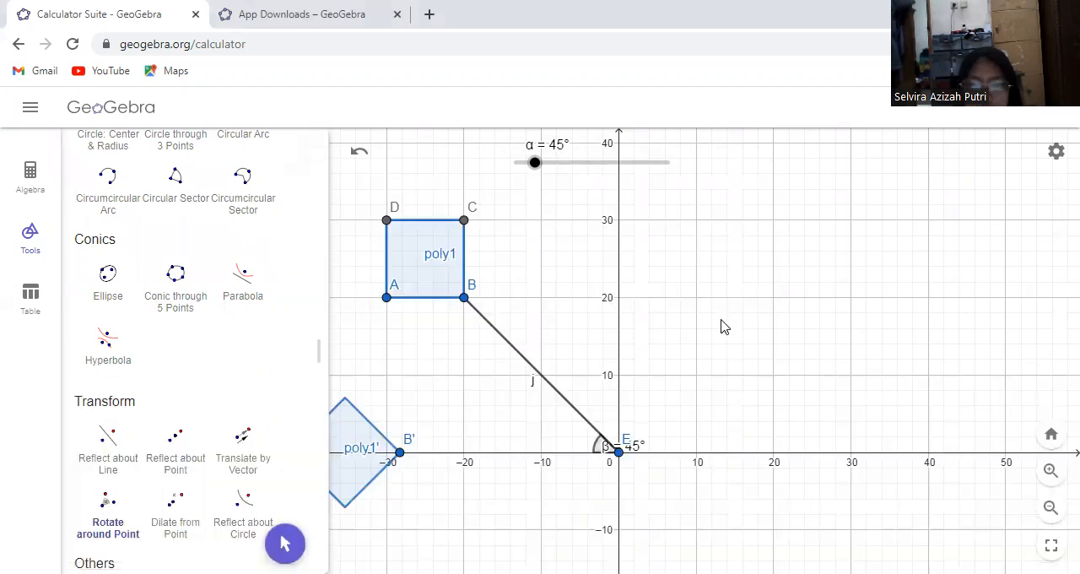
left_click(285, 542)
left_click_drag(547, 172, 609, 197)
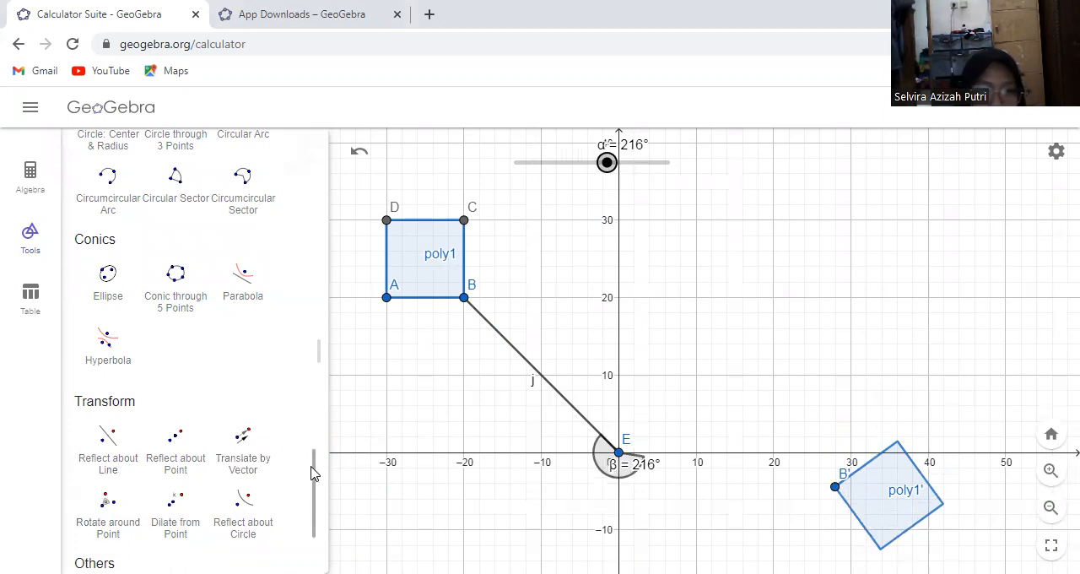
Draw a segment from point E at the origin to the rotated corner B'
left_click_drag(314, 469, 300, 344)
scroll(253, 350, "up", 1)
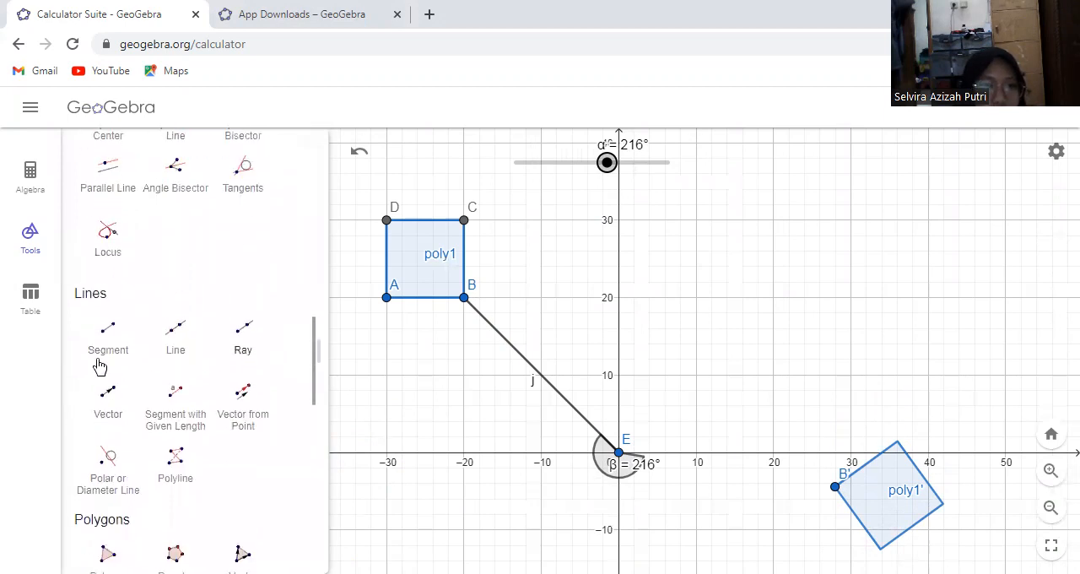
left_click(106, 333)
left_click(618, 454)
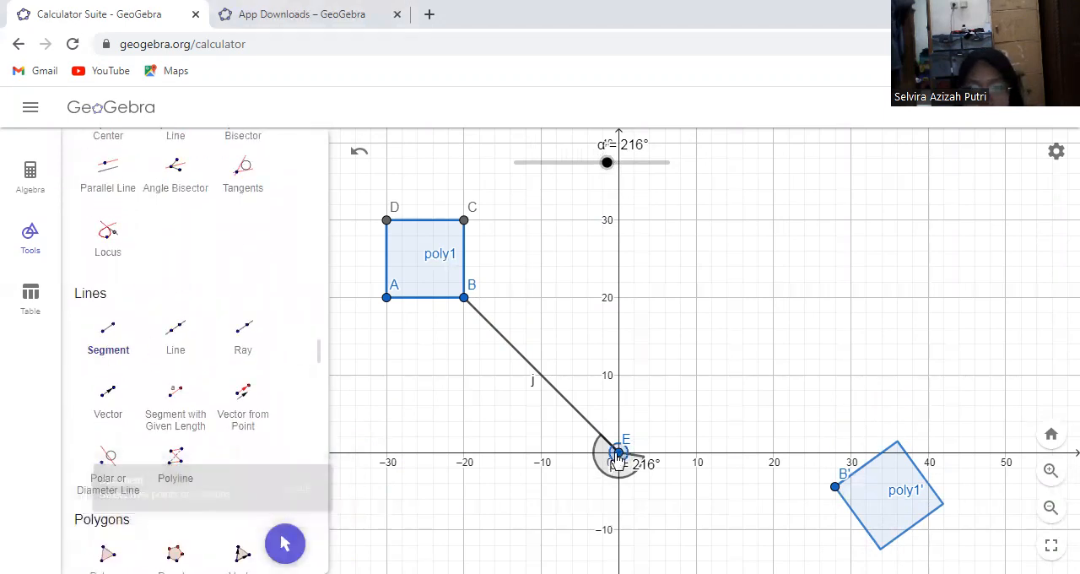
left_click(834, 486)
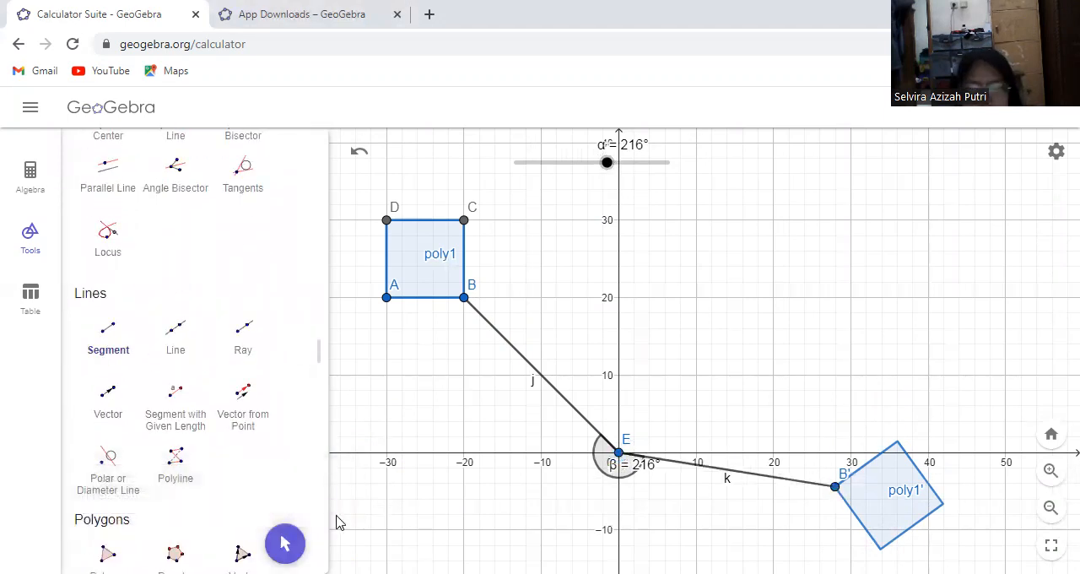
Turn the rotated square about the origin by moving the α slider to 284° and on to 300°
left_click(284, 542)
mouse_move(617, 160)
left_mouse_down()
mouse_move(604, 167)
mouse_move(653, 184)
mouse_move(621, 174)
mouse_move(631, 187)
mouse_move(575, 185)
mouse_move(659, 185)
mouse_move(598, 195)
mouse_move(665, 204)
mouse_move(639, 203)
mouse_move(633, 167)
left_mouse_up()
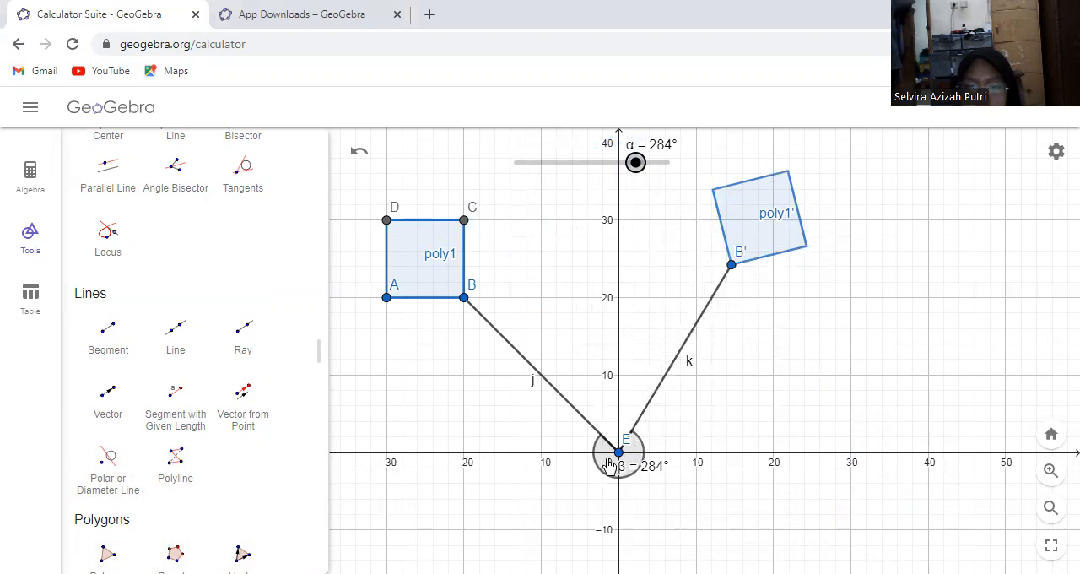
mouse_move(636, 162)
left_mouse_down()
mouse_move(615, 178)
mouse_move(643, 180)
left_mouse_up()
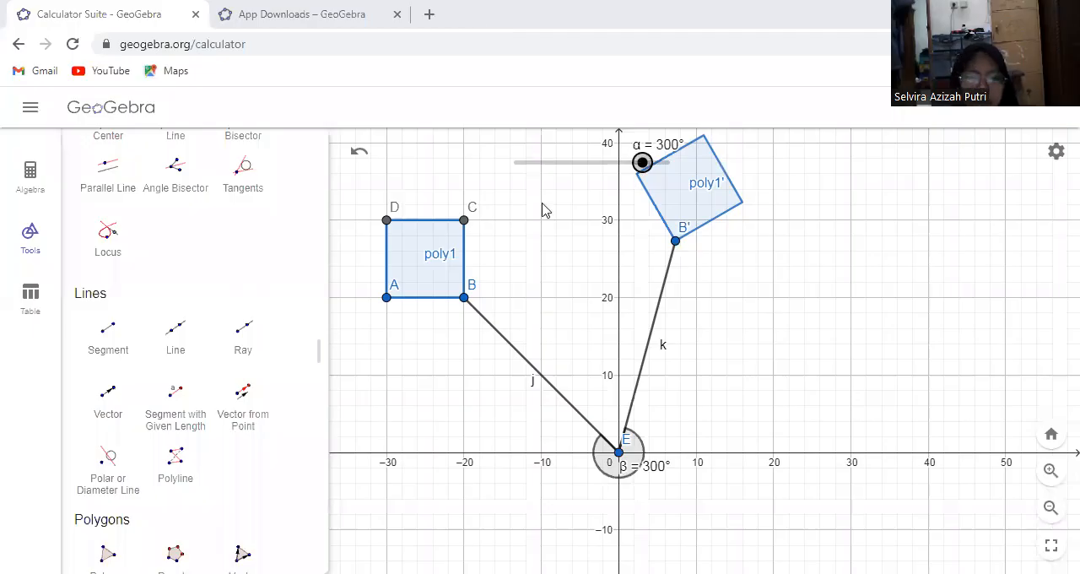
Delete the whole construction and draw a new square with the Regular Polygon tool on base points (-30, 0) and (-20, 0)
key("ctrl+a")
key("Delete")
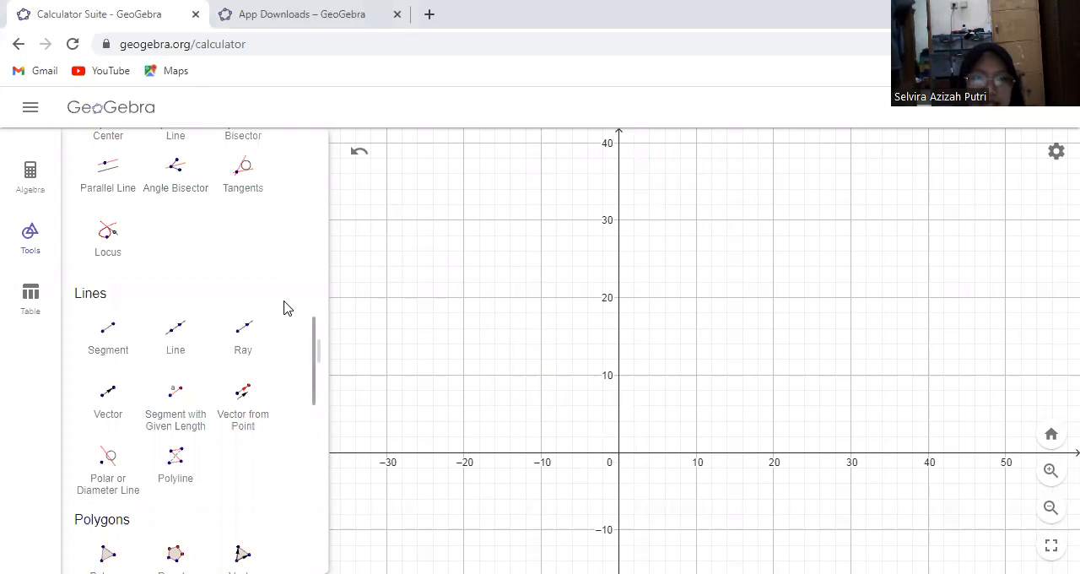
left_click_drag(313, 335, 301, 397)
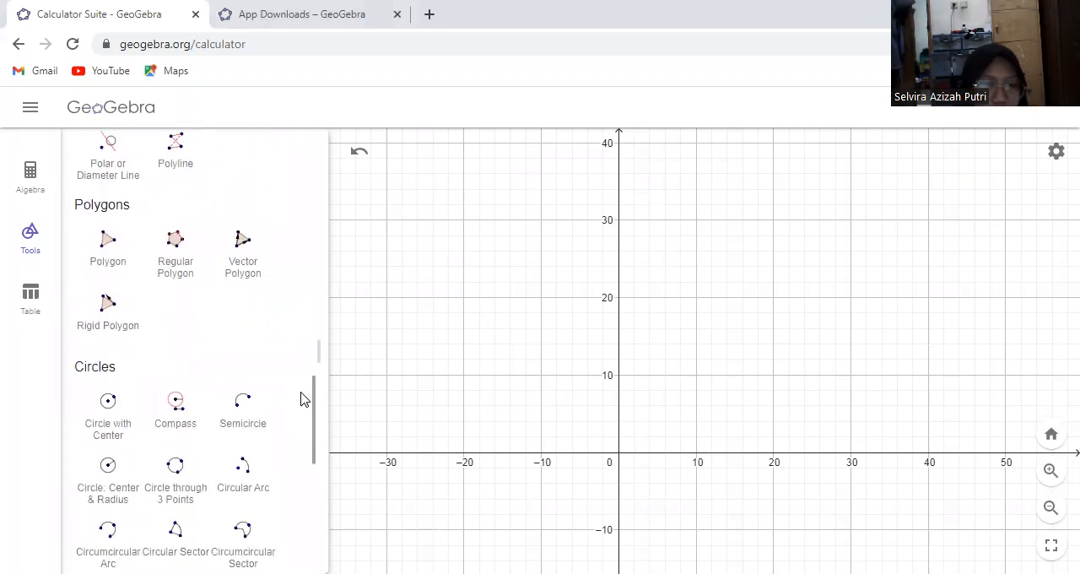
left_click(176, 244)
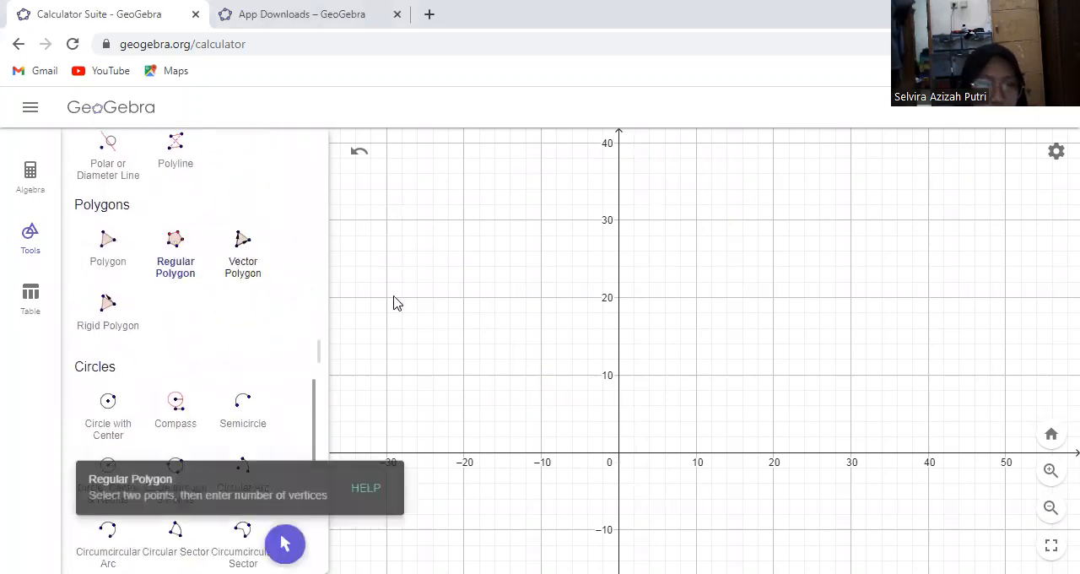
left_click(386, 455)
left_click(464, 456)
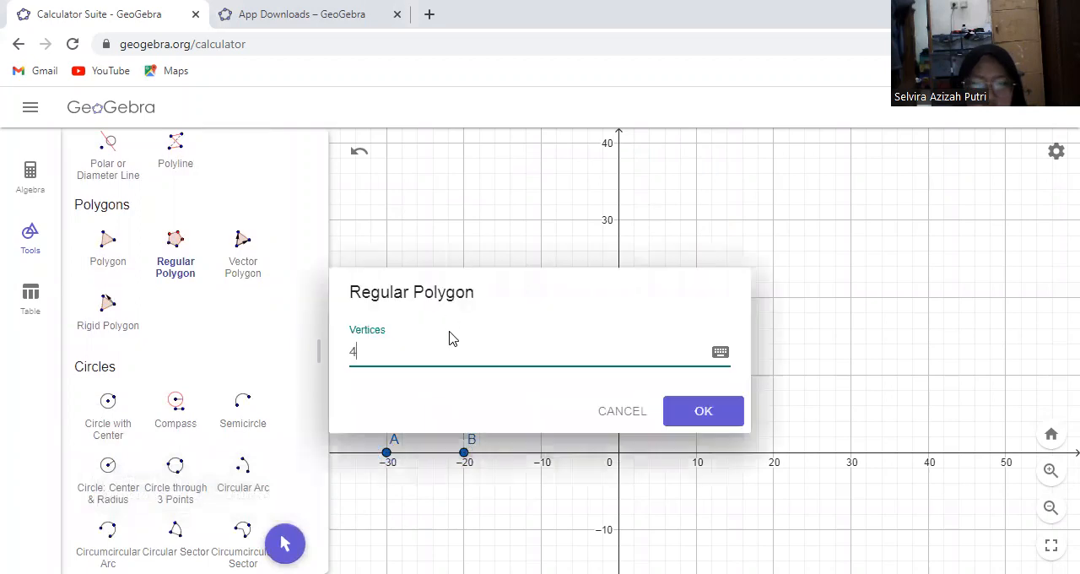
left_click(693, 410)
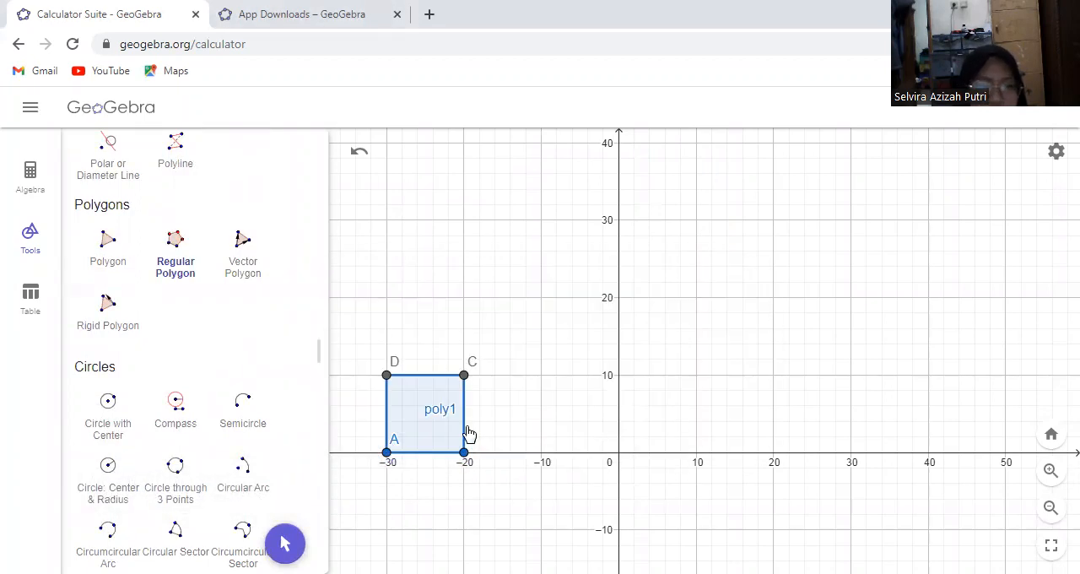
Add an integer slider n = 1 above the square, ranging from 1 to 3 with increment 1
left_click_drag(313, 393, 281, 123)
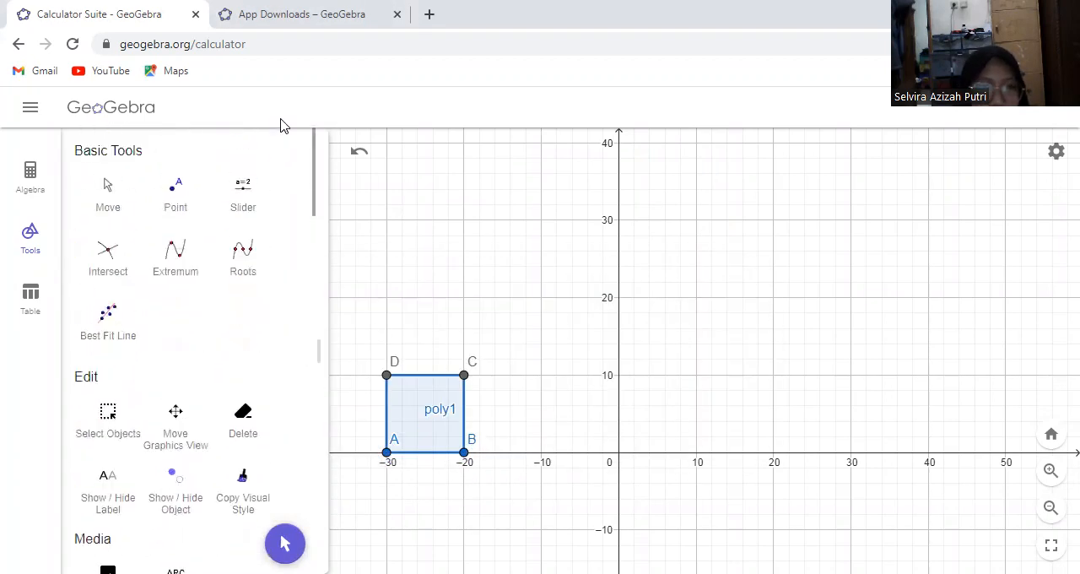
left_click(243, 195)
left_click(401, 220)
left_click(566, 287)
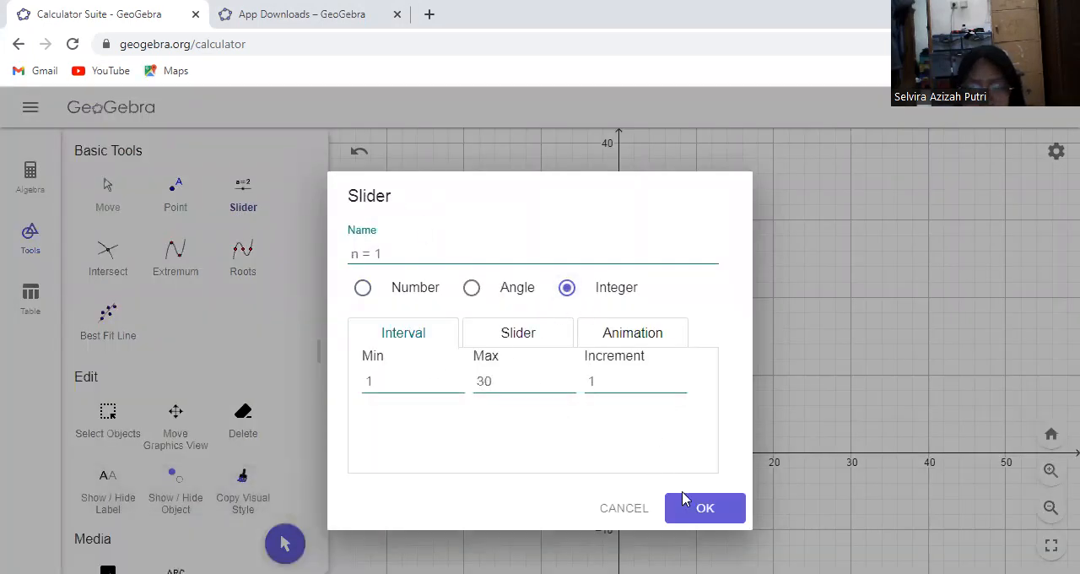
left_click(527, 382)
key("BackSpace")
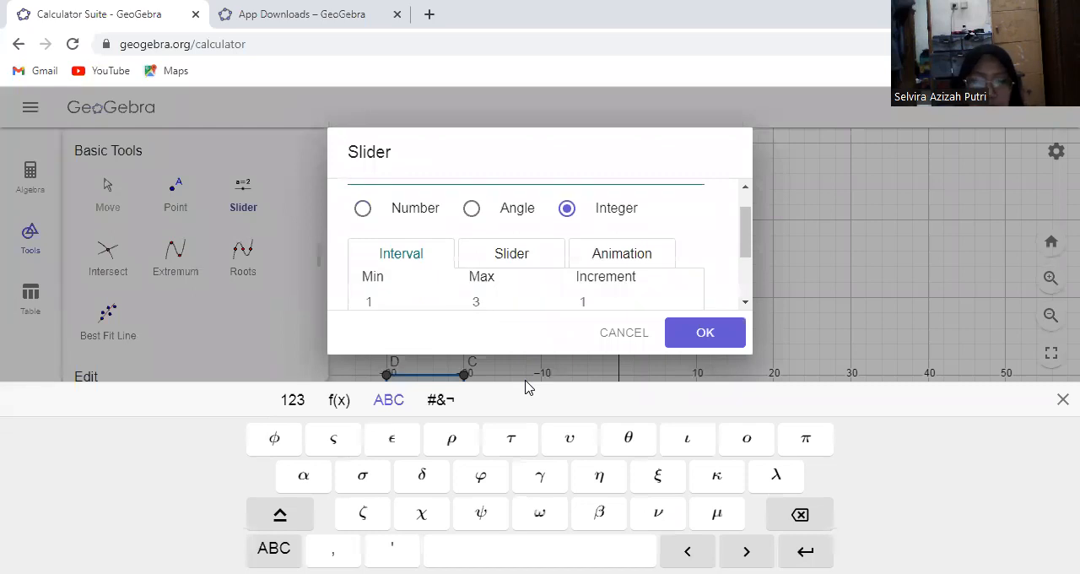
left_click(699, 336)
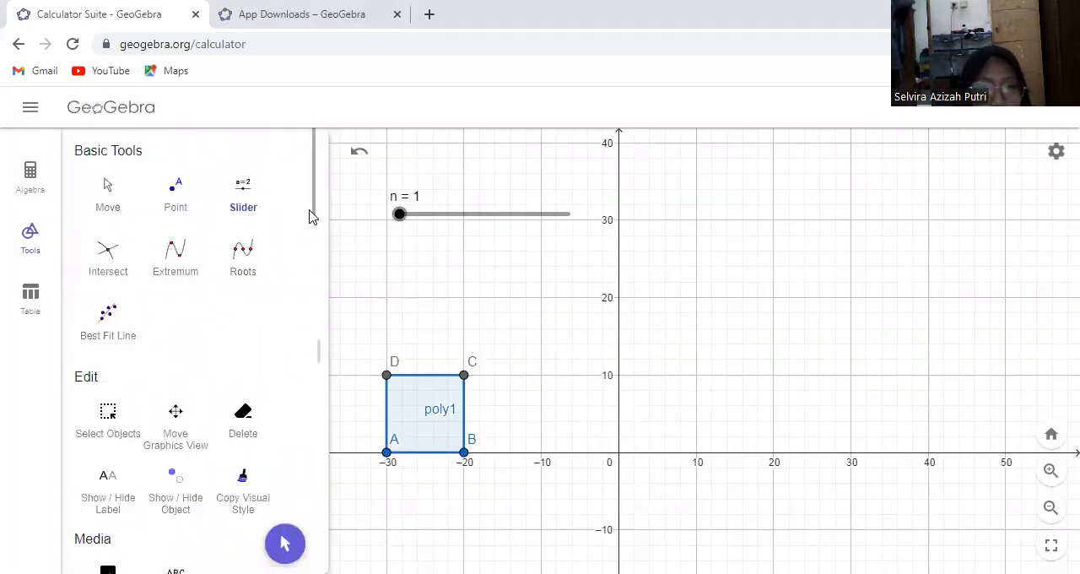
Place a point at the origin (0, 0) with the Point tool
left_click_drag(313, 212, 310, 573)
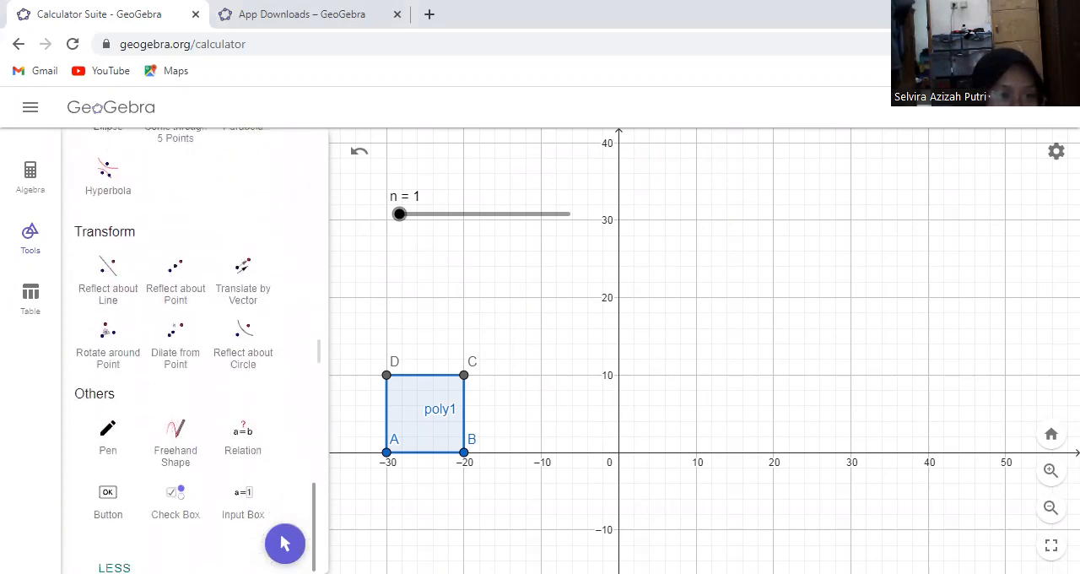
left_click(174, 343)
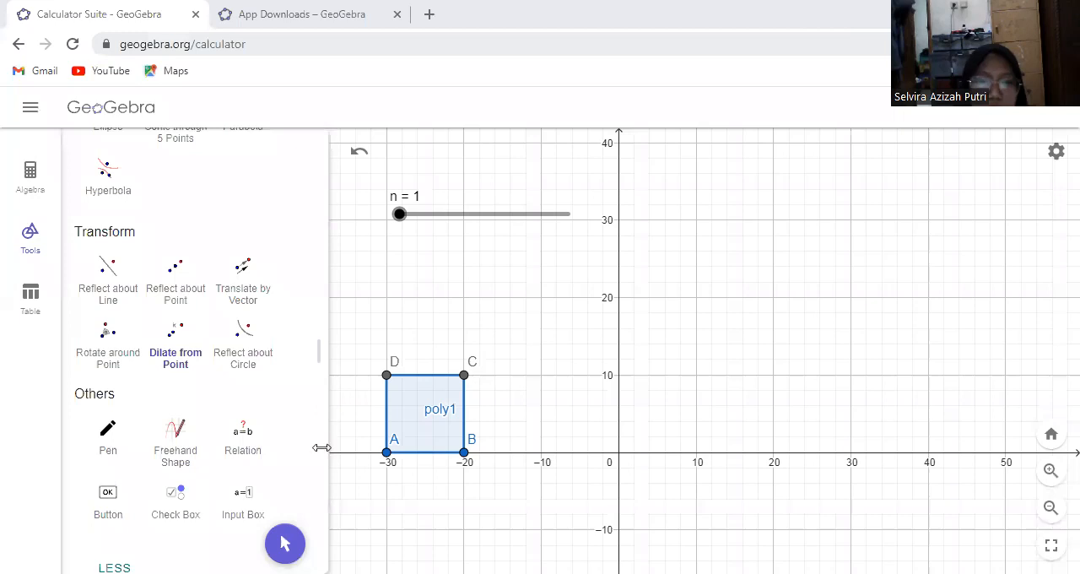
left_click_drag(314, 497, 241, 152)
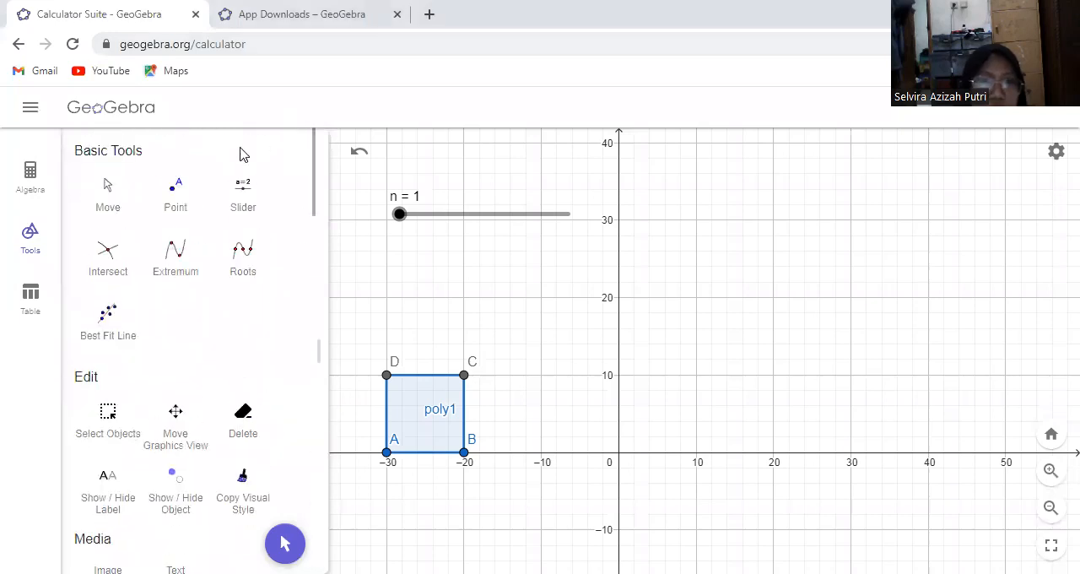
left_click(176, 196)
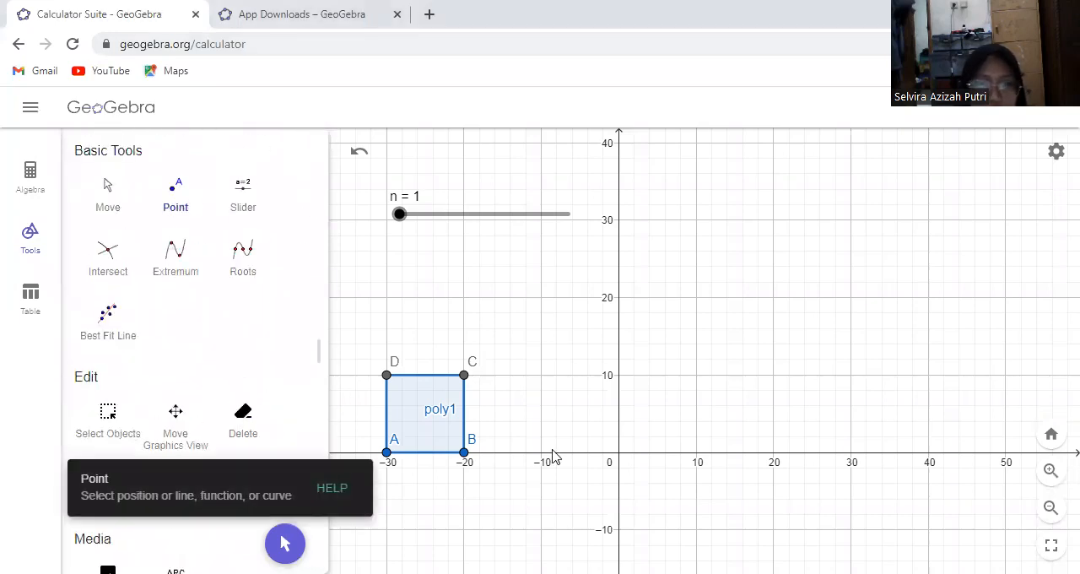
left_click(617, 453)
Dilate the square poly1 from point E at the origin with the Dilate from Point tool, using n as the factor
scroll(314, 182, "down", 1)
left_click_drag(314, 181, 299, 522)
scroll(299, 522, "down", 1)
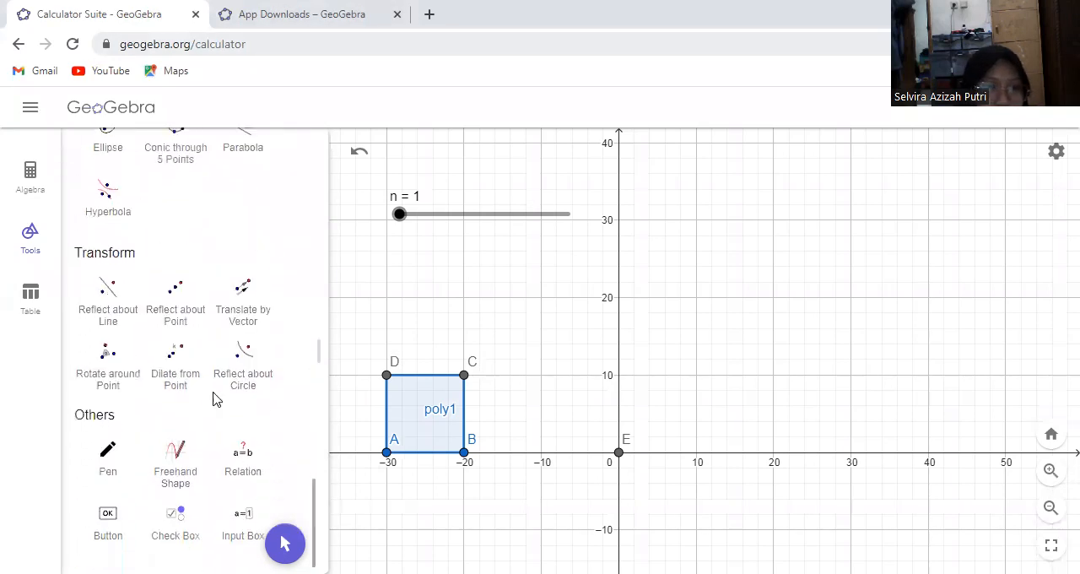
left_click(179, 379)
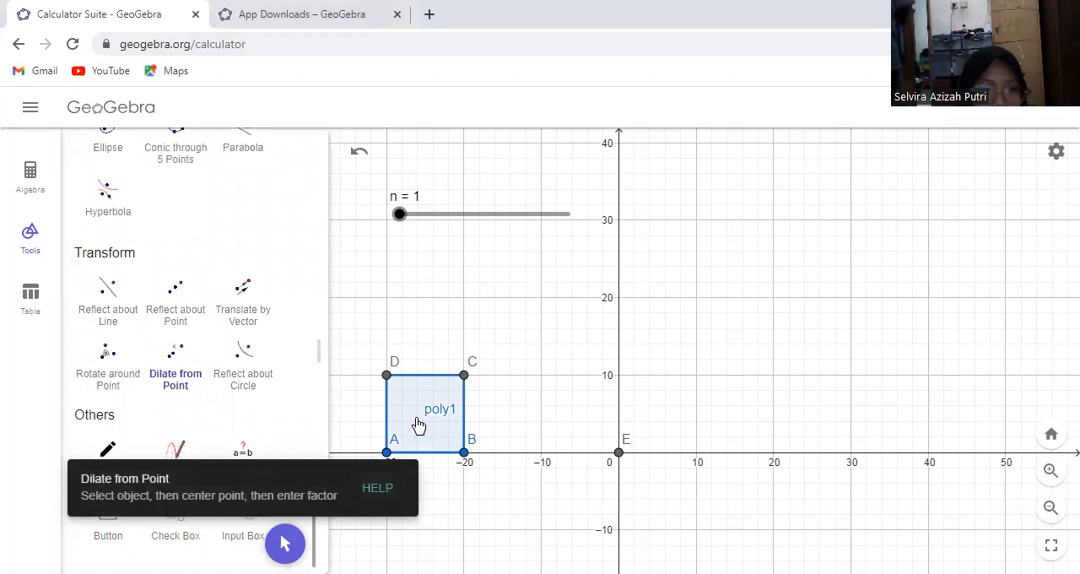
left_click(418, 424)
left_click(618, 453)
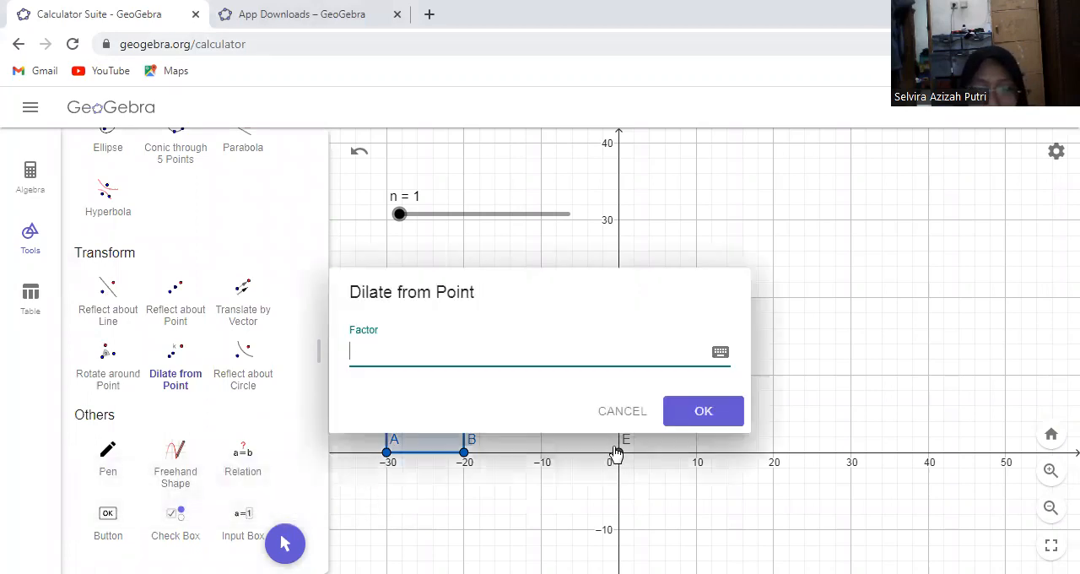
type("n")
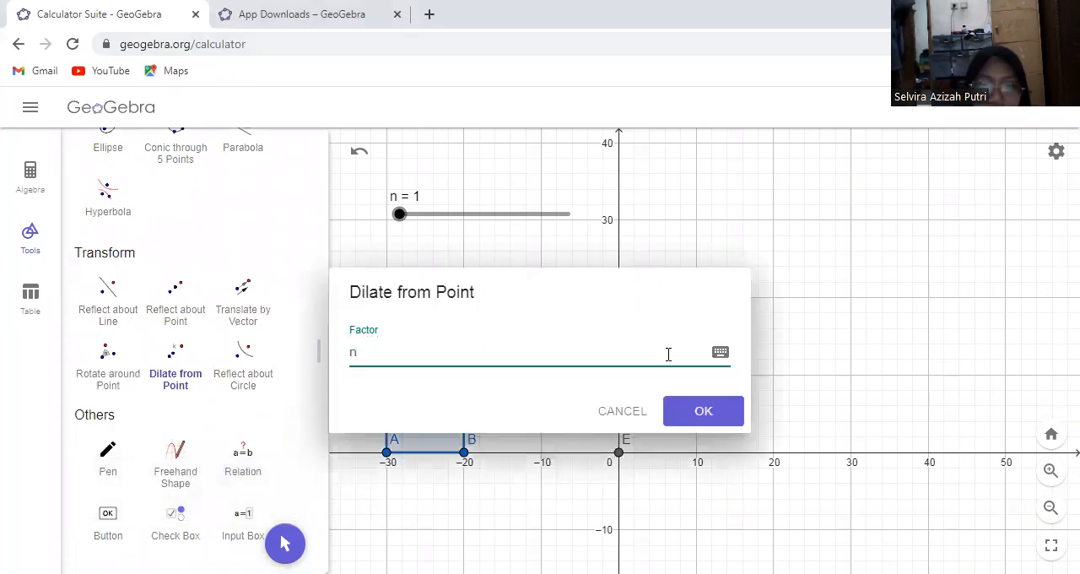
left_click(687, 411)
Move the n slider to 3 to enlarge the dilated square, and delete the whole construction
left_click(285, 542)
left_click_drag(398, 218, 519, 244)
left_click_drag(451, 221, 491, 226)
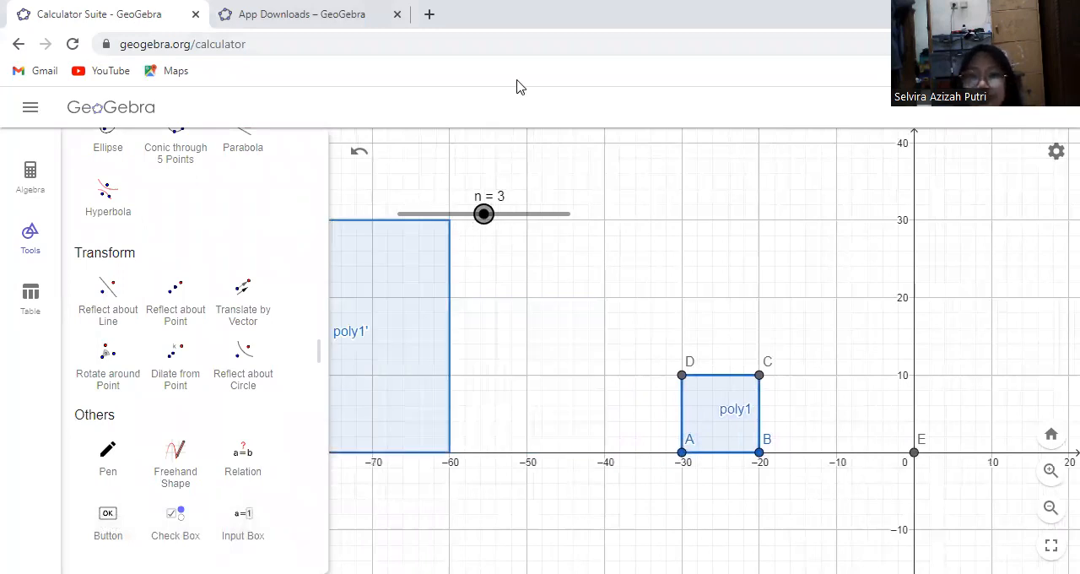
key("ctrl+a")
key("Delete")
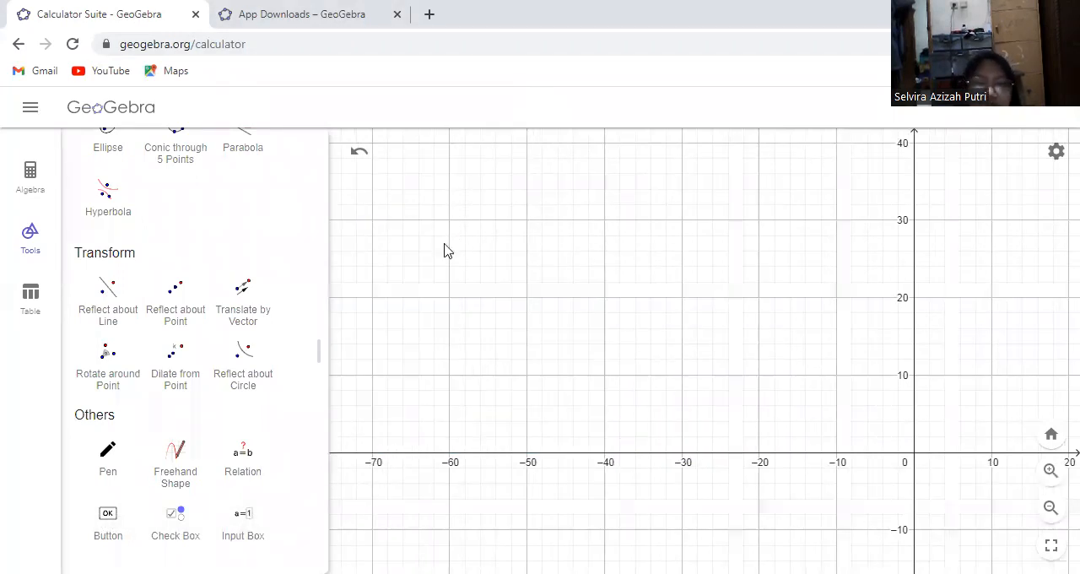
Draw a polygon with vertices (-50, 0), (-20, 0), (-30, 10) and (-50, 10), and move its first vertex A to (-60, 0)
left_click_drag(312, 493, 310, 344)
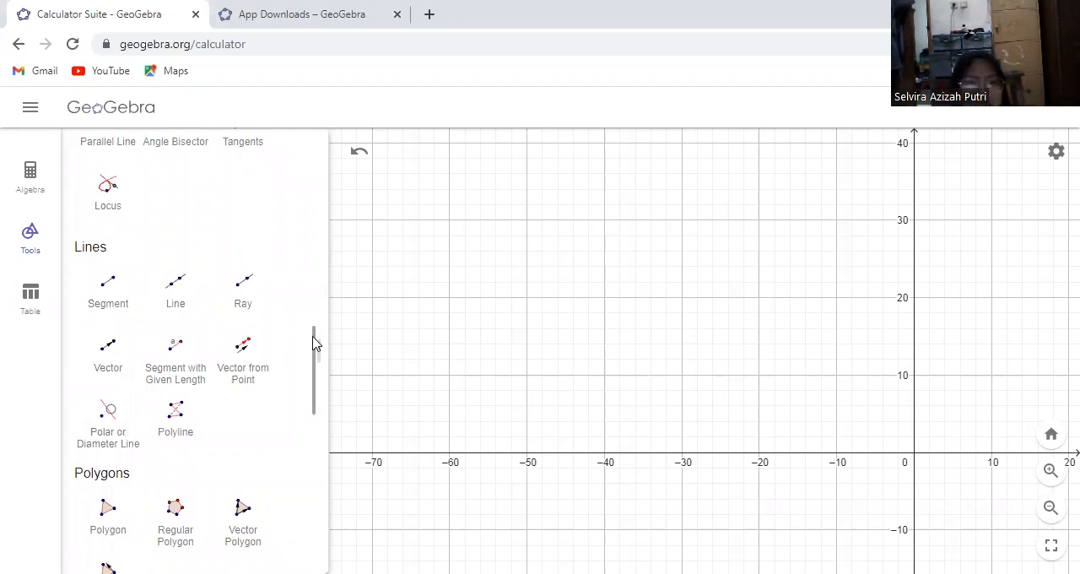
left_click_drag(314, 337, 296, 363)
left_click(101, 437)
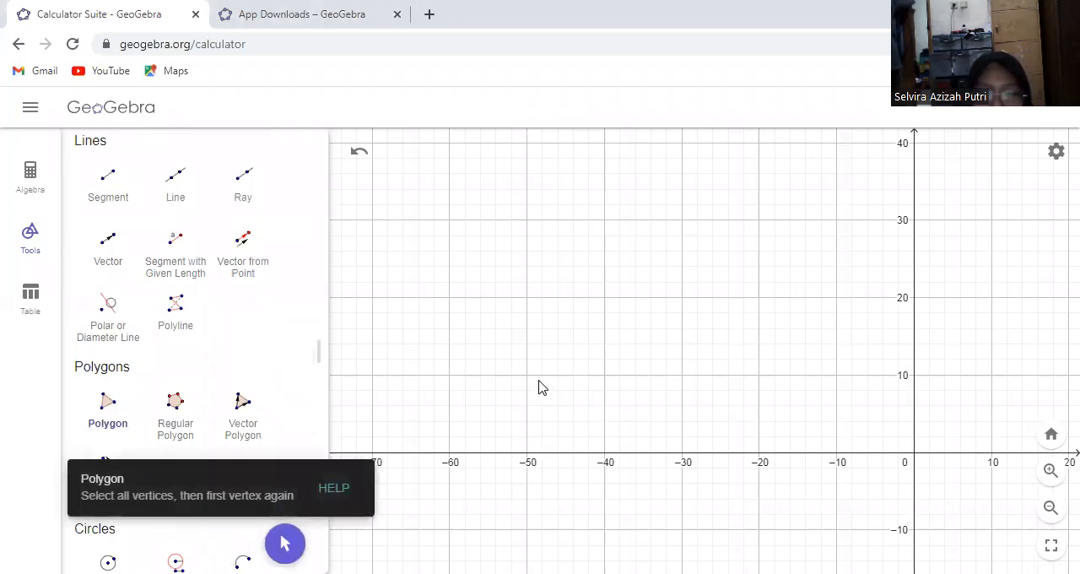
left_click(528, 455)
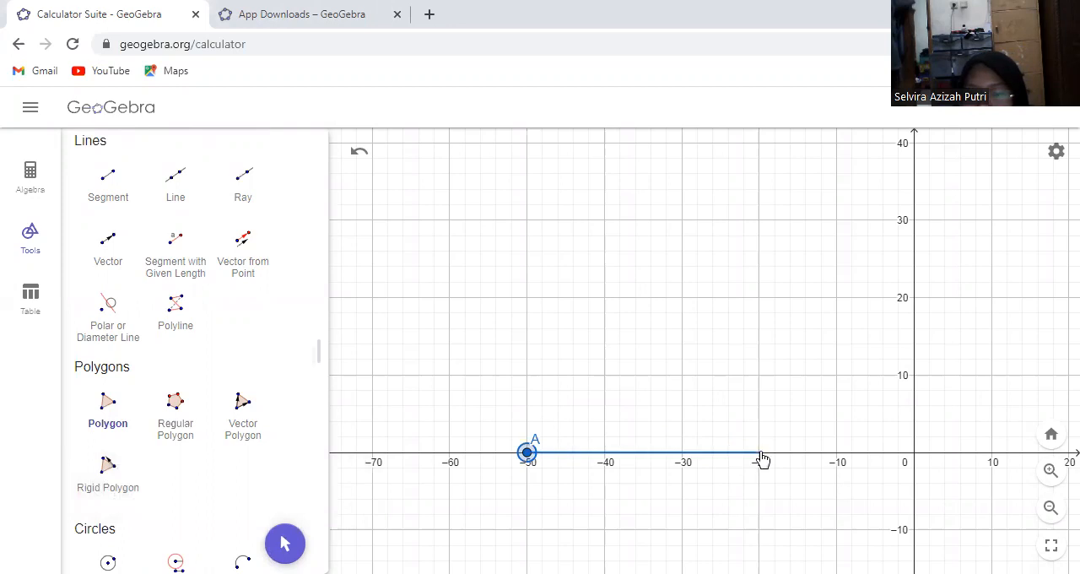
left_click(760, 454)
left_click(683, 376)
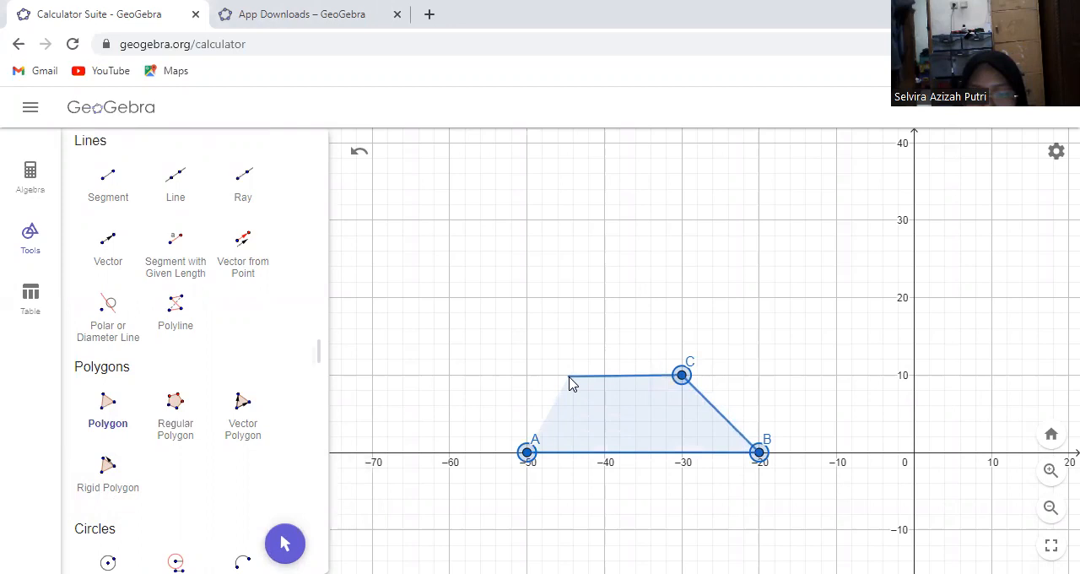
left_click(527, 375)
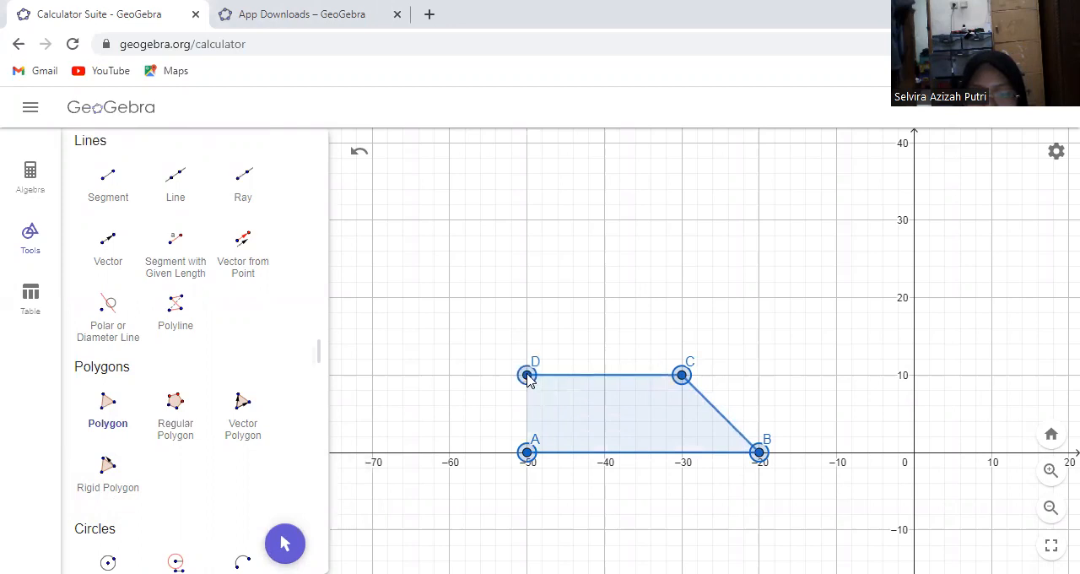
left_click(525, 451)
left_click(286, 540)
left_click_drag(526, 454, 456, 459)
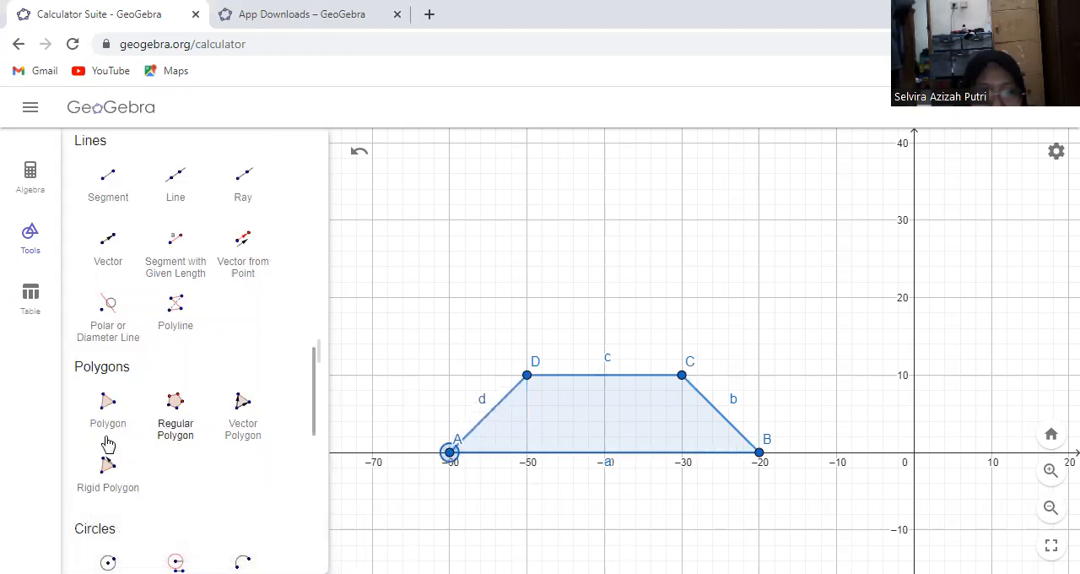
Draw a triangle above the trapezoid from vertex D through (-40, 20) and about (-40, 12) with the Polygon tool
left_click(108, 406)
left_click(525, 374)
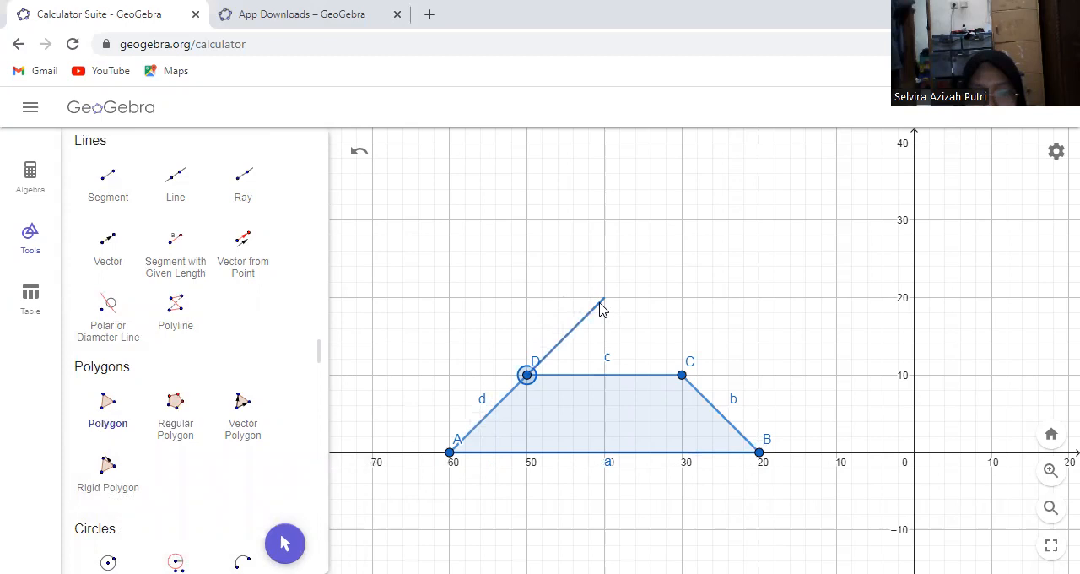
left_click(604, 298)
left_click(604, 362)
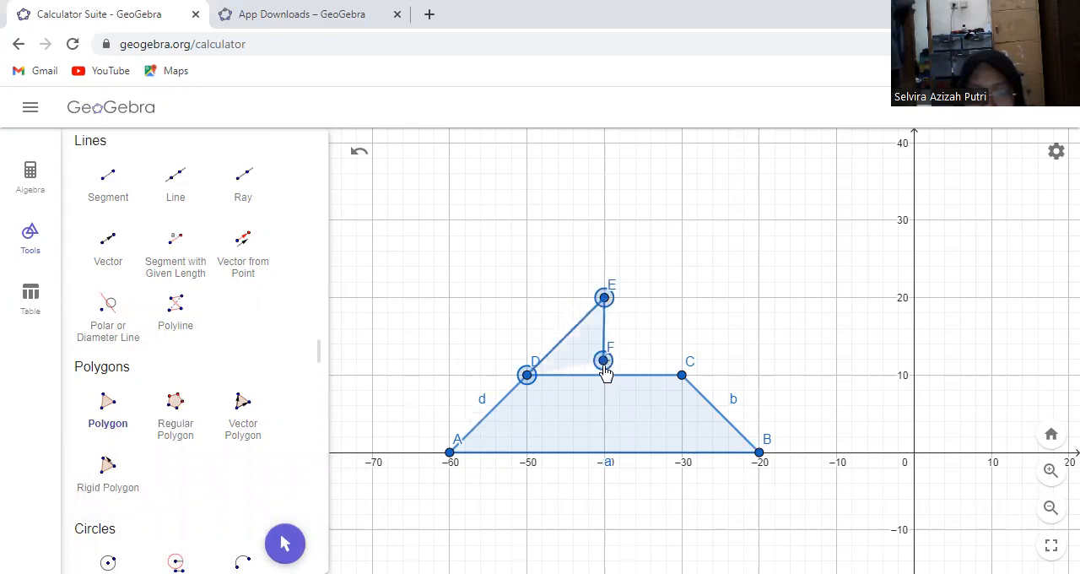
left_click(526, 375)
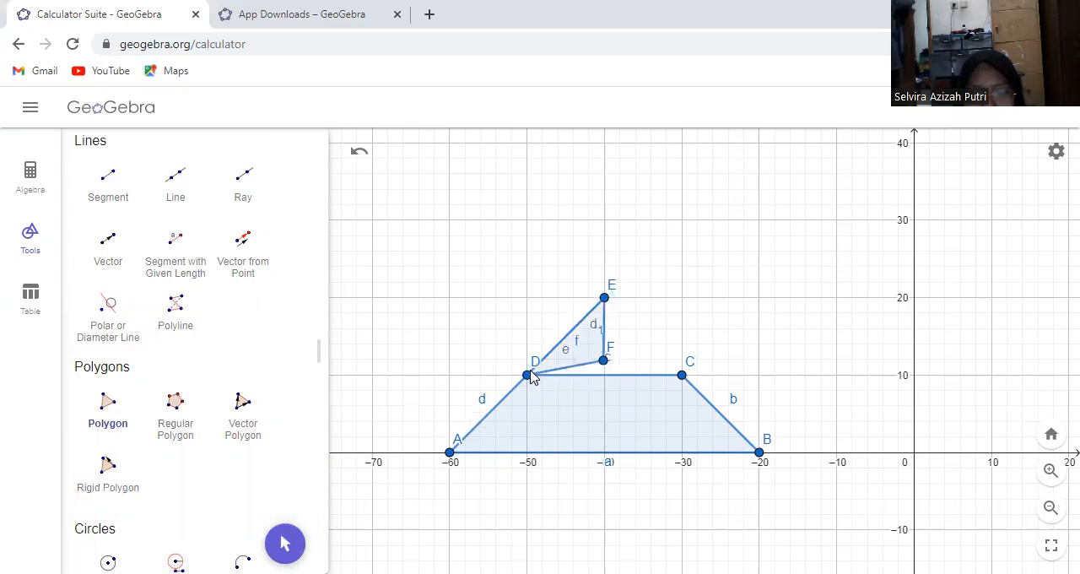
left_click(604, 298)
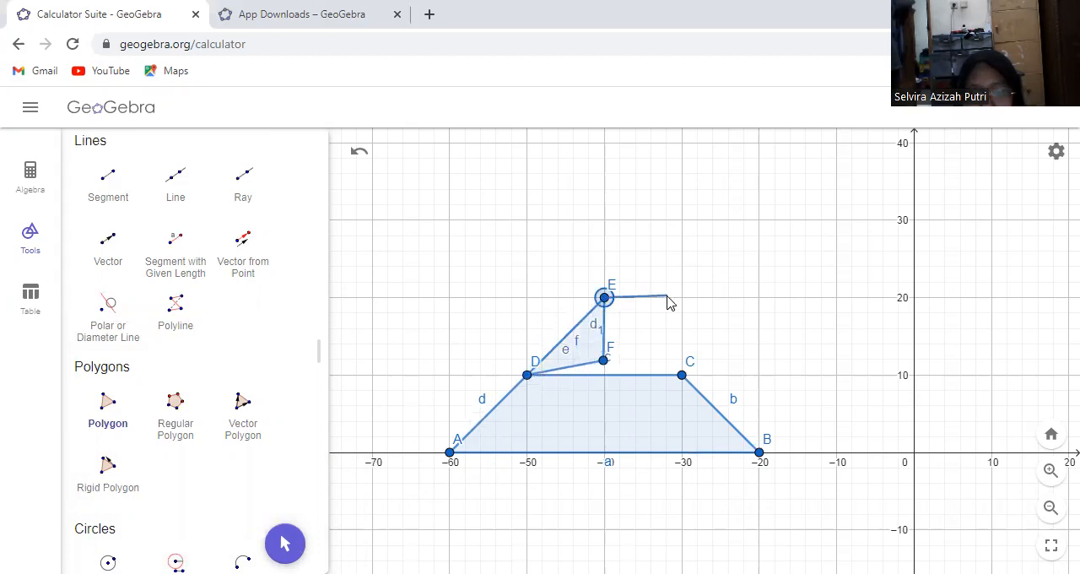
left_click(667, 298)
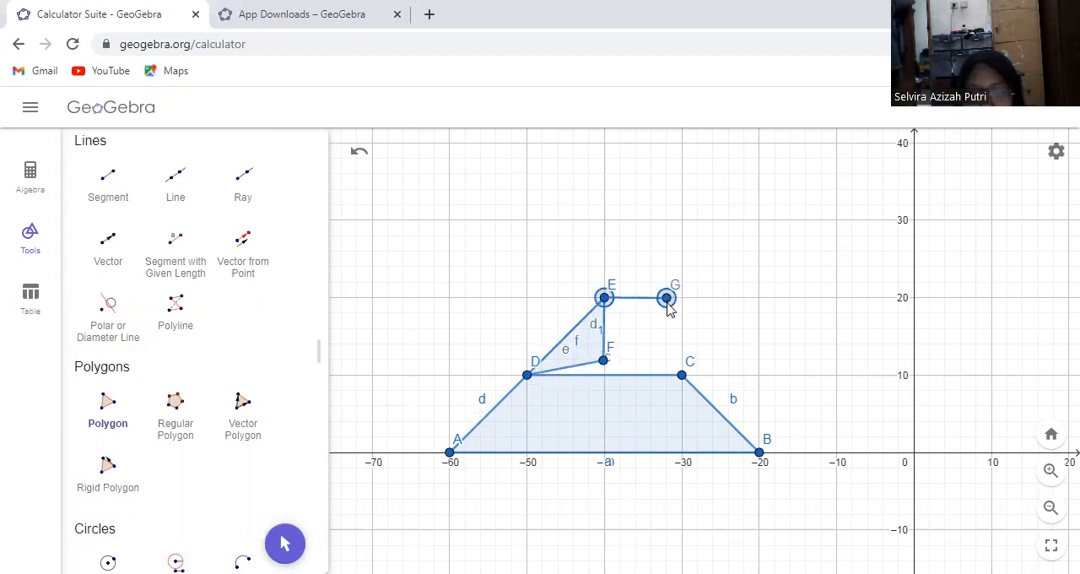
left_click(682, 375)
left_click(602, 360)
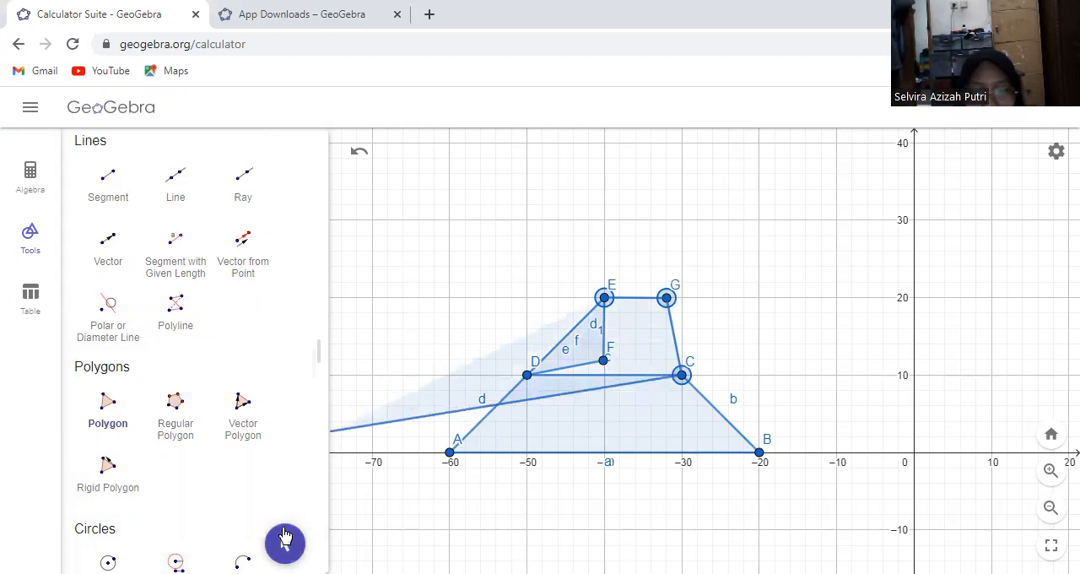
left_click(285, 537)
Reshape the triangle by moving D to about (-55, 10), E to (-50, 20) and F to (-50, 10)
left_click_drag(525, 381, 493, 383)
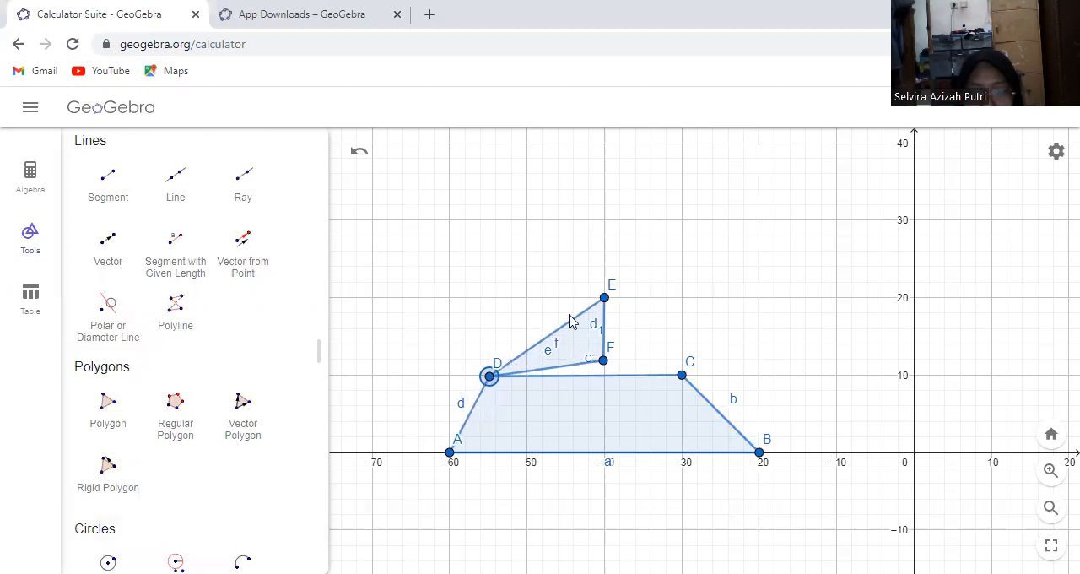
left_click_drag(605, 301, 528, 306)
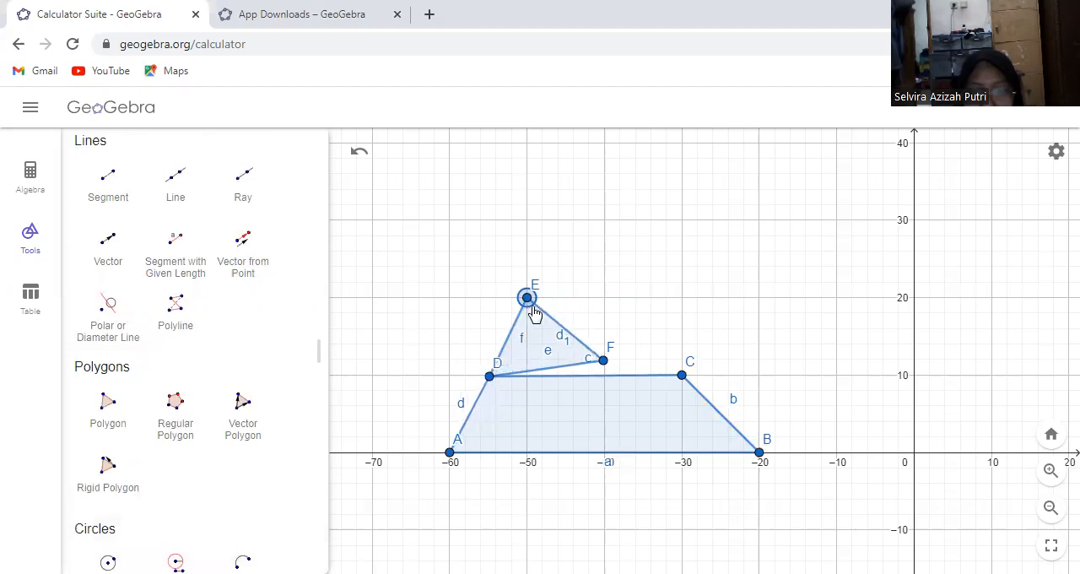
left_click_drag(602, 362, 604, 375)
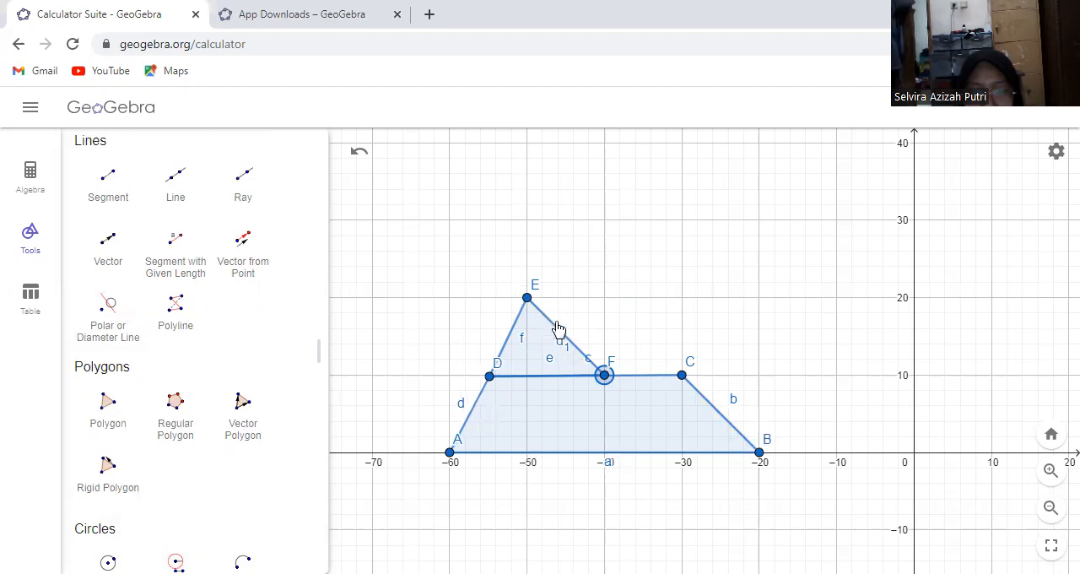
left_click_drag(602, 378, 527, 381)
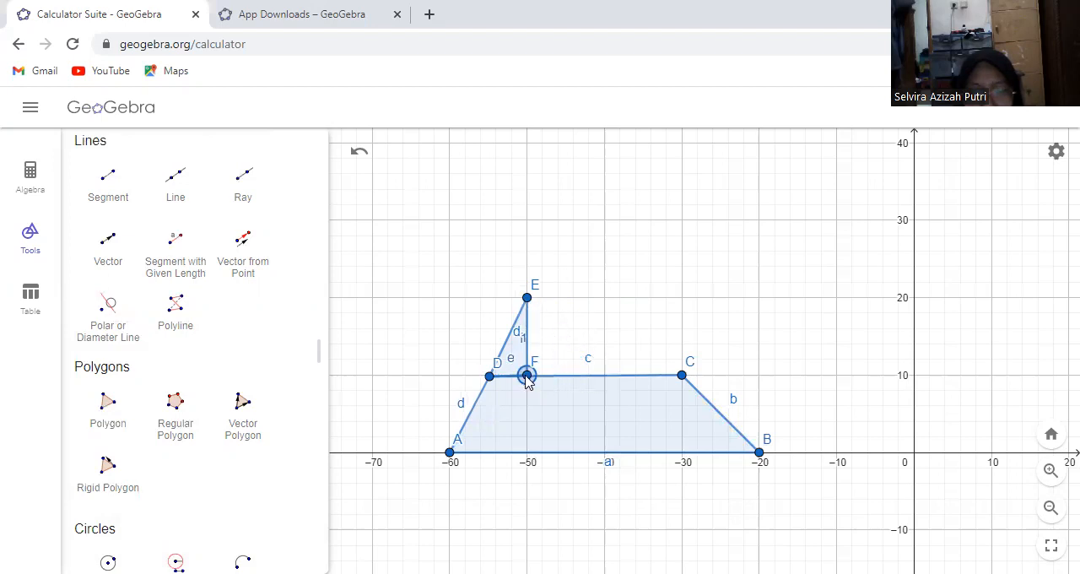
Draw a quadrilateral from E through about (-36, 20), C and F, and move its new vertex G to (-40, 20)
left_click(100, 415)
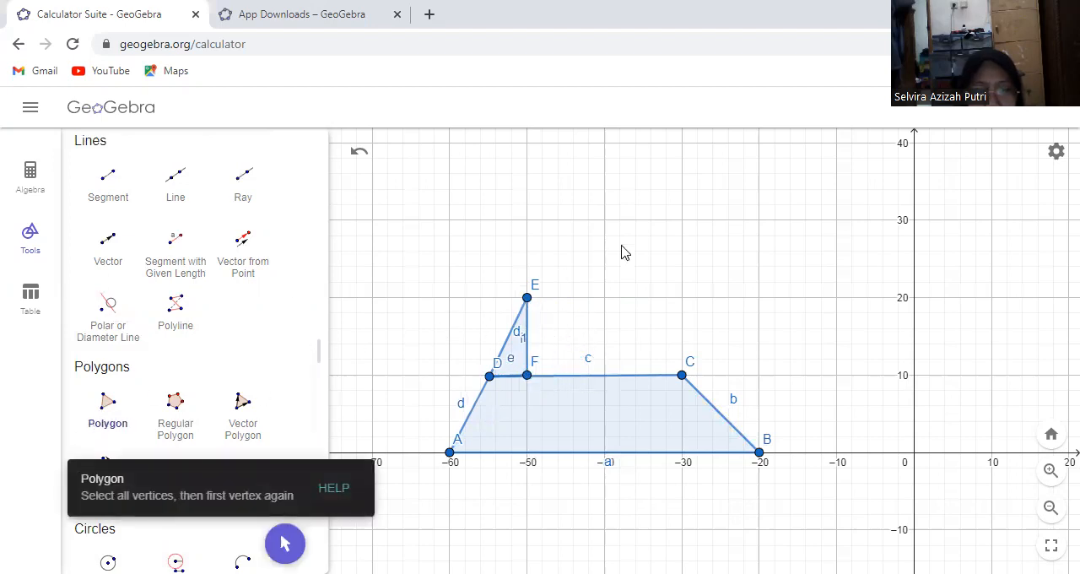
left_click(529, 300)
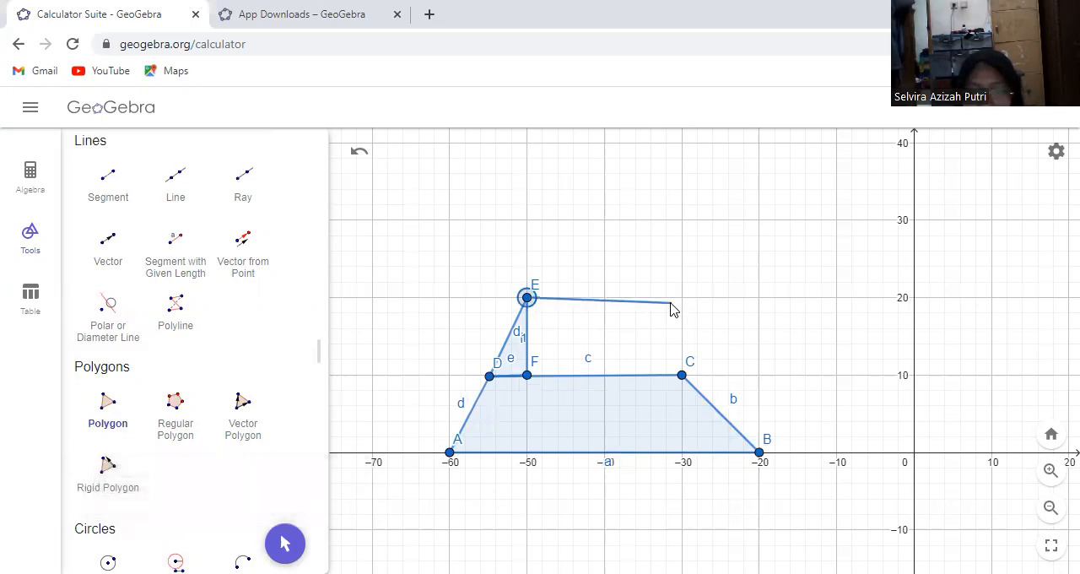
left_click(634, 297)
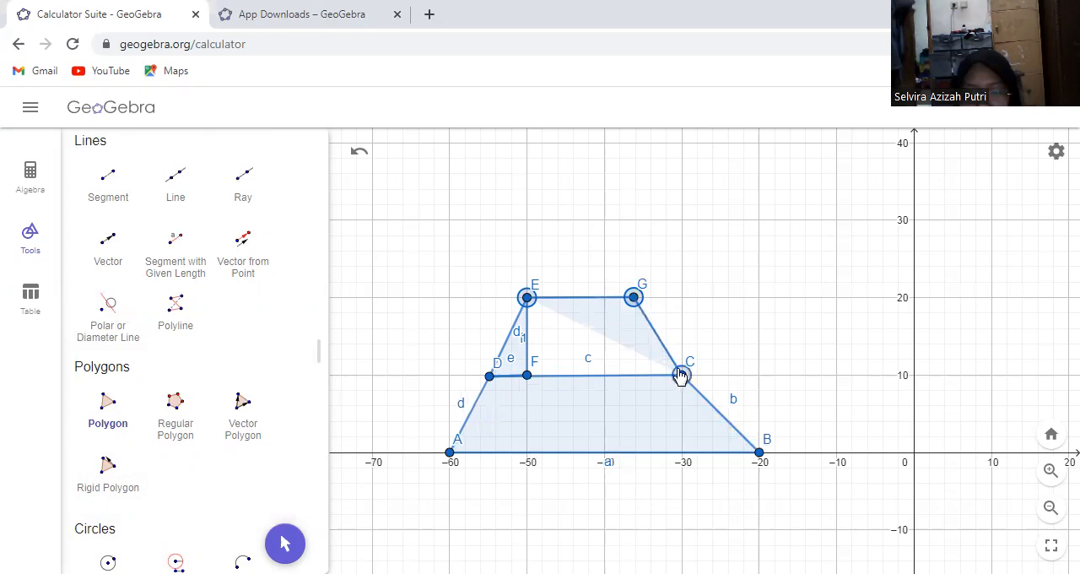
left_click(680, 374)
left_click(527, 375)
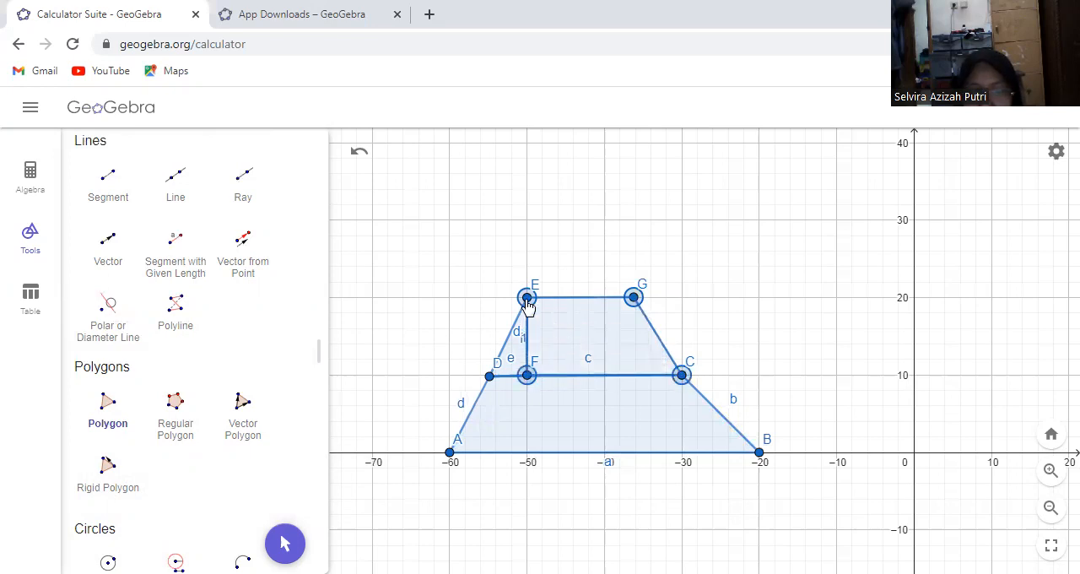
left_click(527, 298)
left_click(285, 541)
left_click_drag(633, 303, 613, 305)
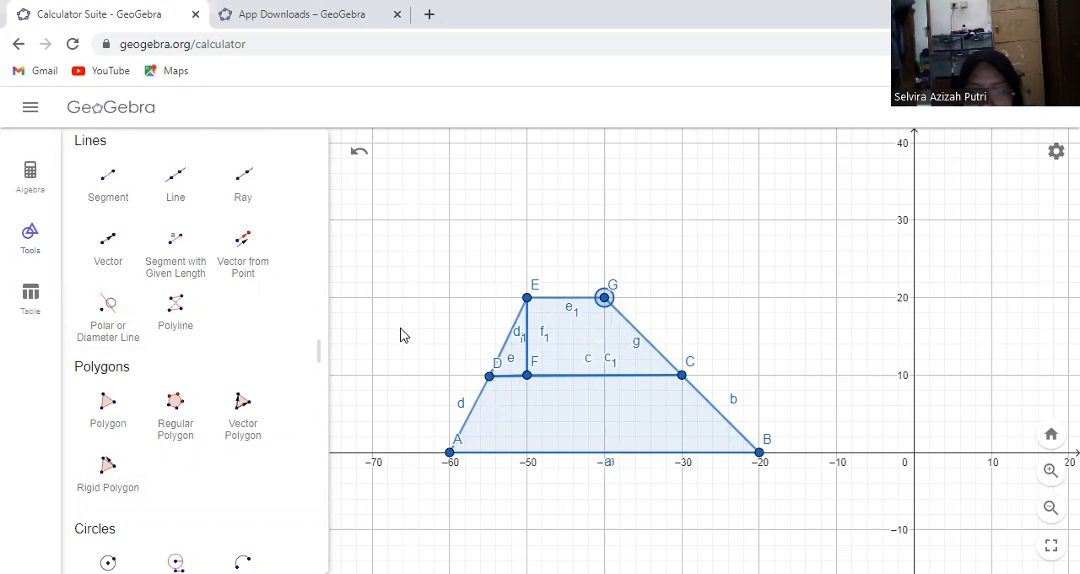
left_click(508, 312)
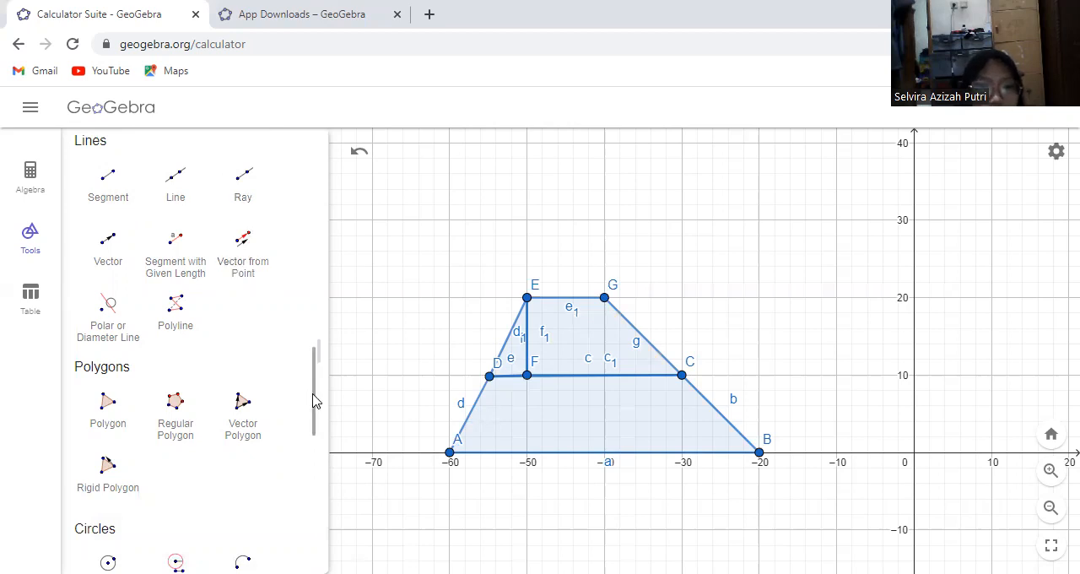
Add an angle slider α = 45° above the trapezoid, ranging from 0° to 180° with increment 1°
scroll(303, 253, "up", 15)
left_click(243, 188)
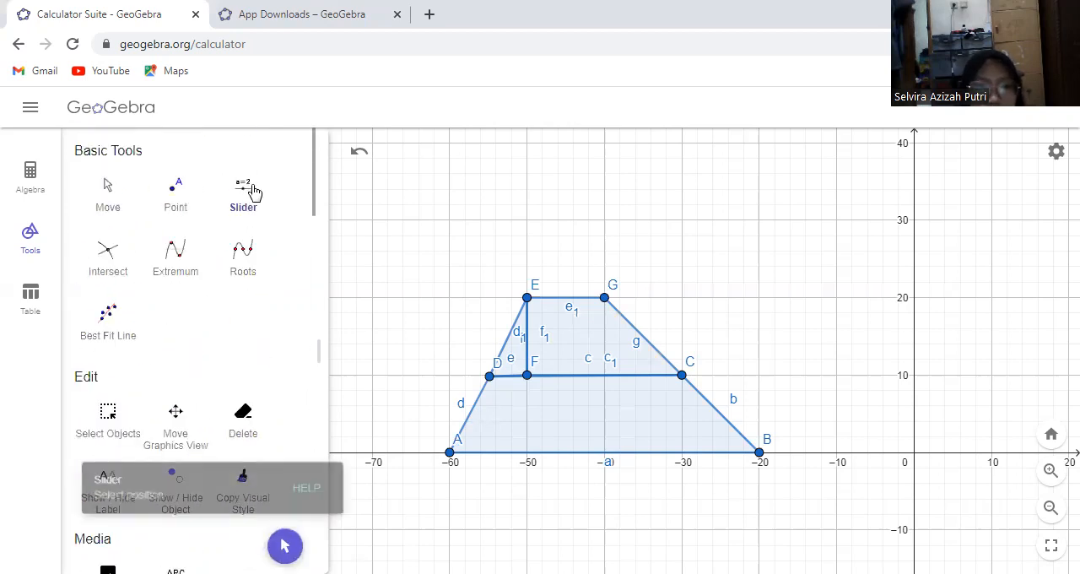
left_click(402, 206)
left_click(471, 287)
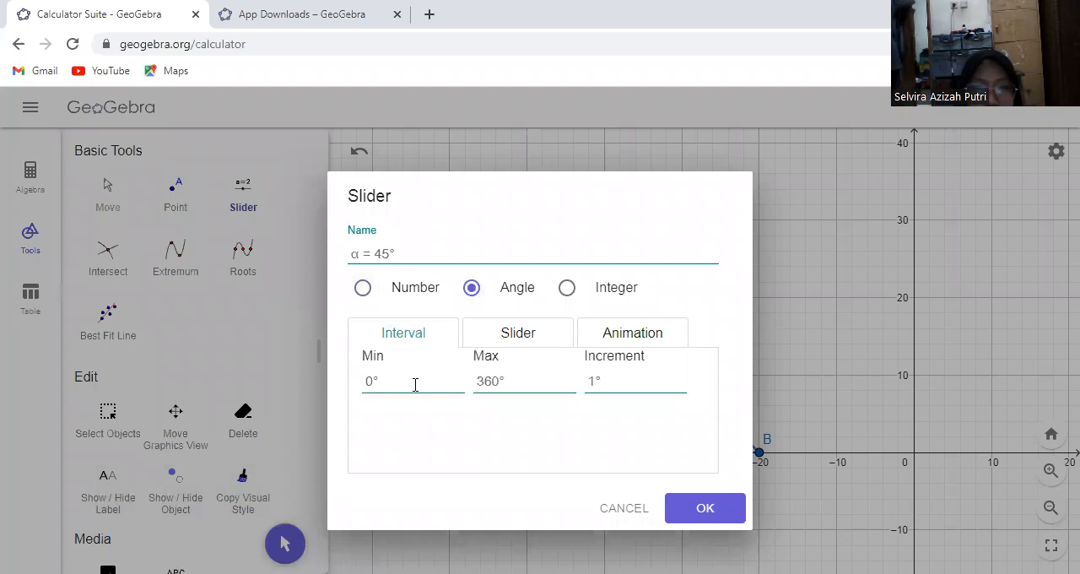
left_click(505, 379)
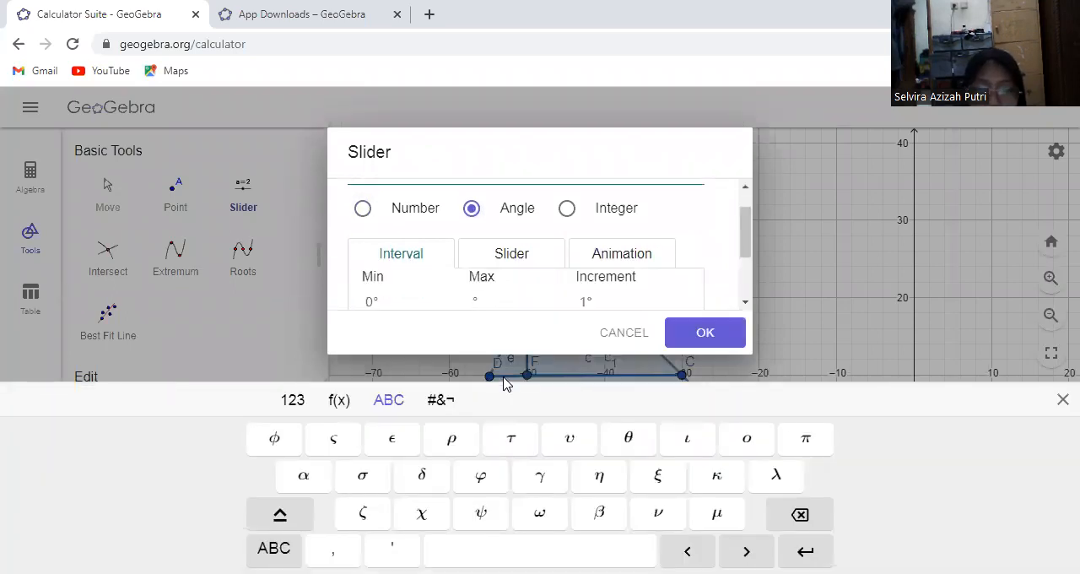
type("1")
type("00")
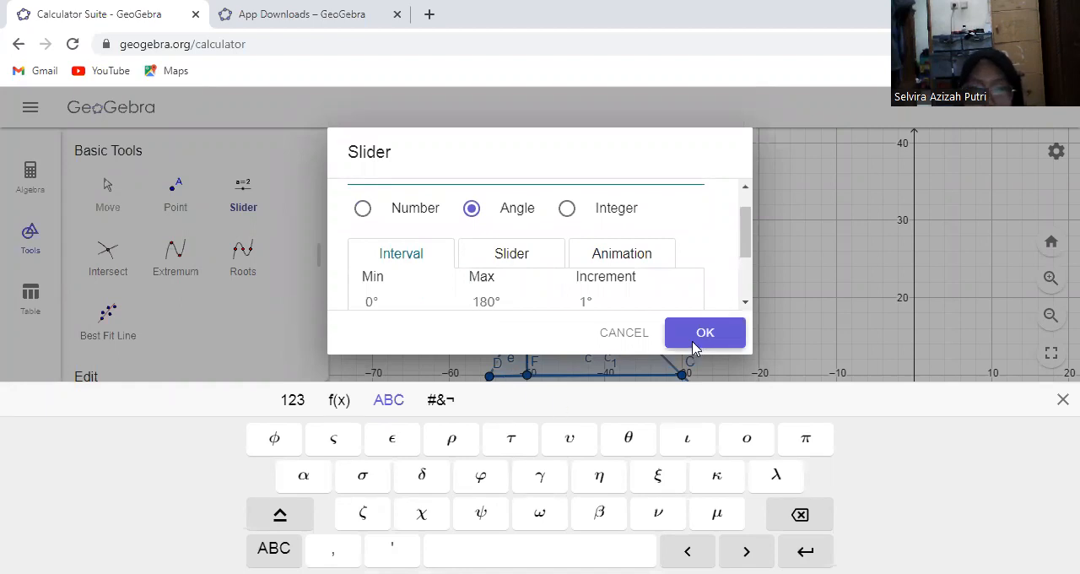
left_click(695, 341)
Add an angle slider β just below the α slider, ranging from 0° to 180° with increment 1°
left_click(419, 250)
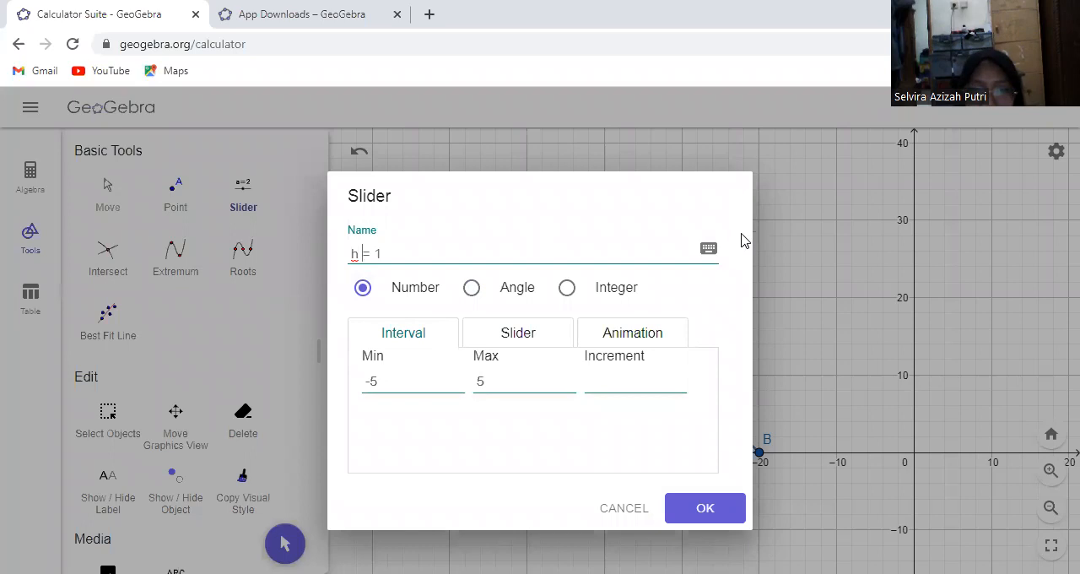
left_click(549, 255)
left_click(708, 248)
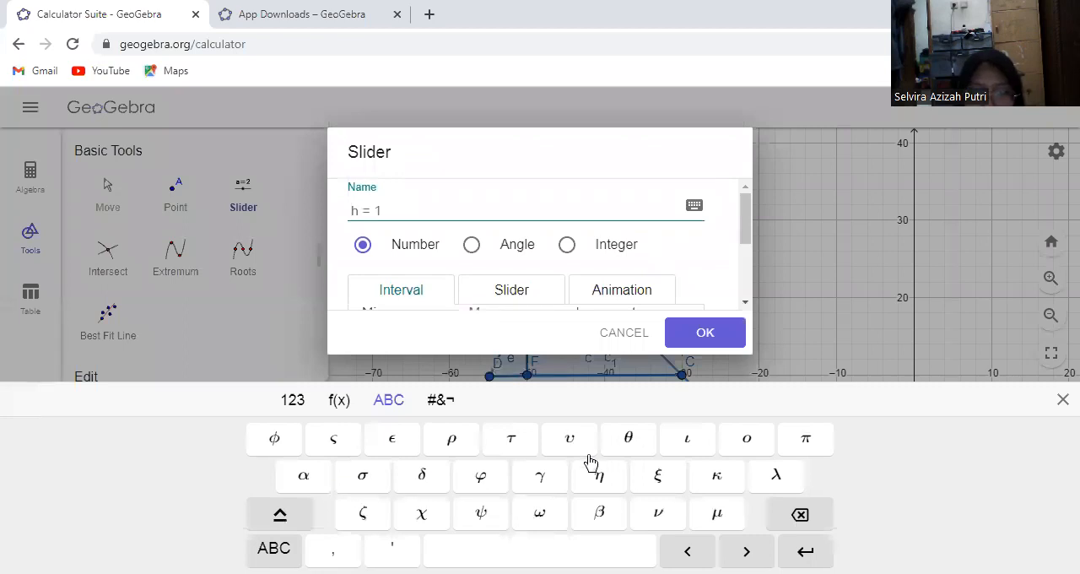
left_click(595, 511)
left_click(359, 212)
key("BackSpace")
left_click(525, 249)
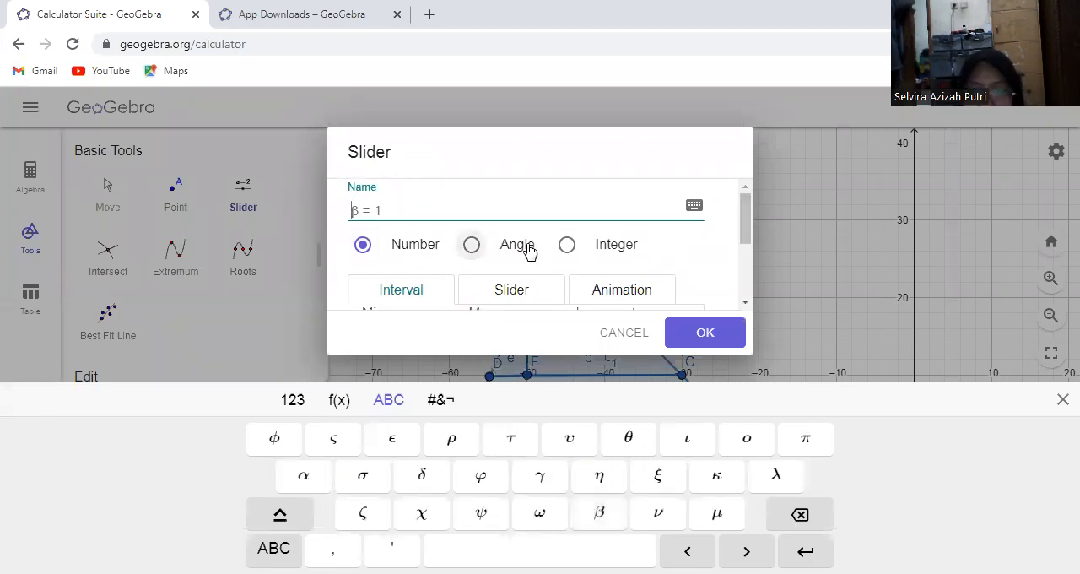
left_click_drag(745, 226, 745, 268)
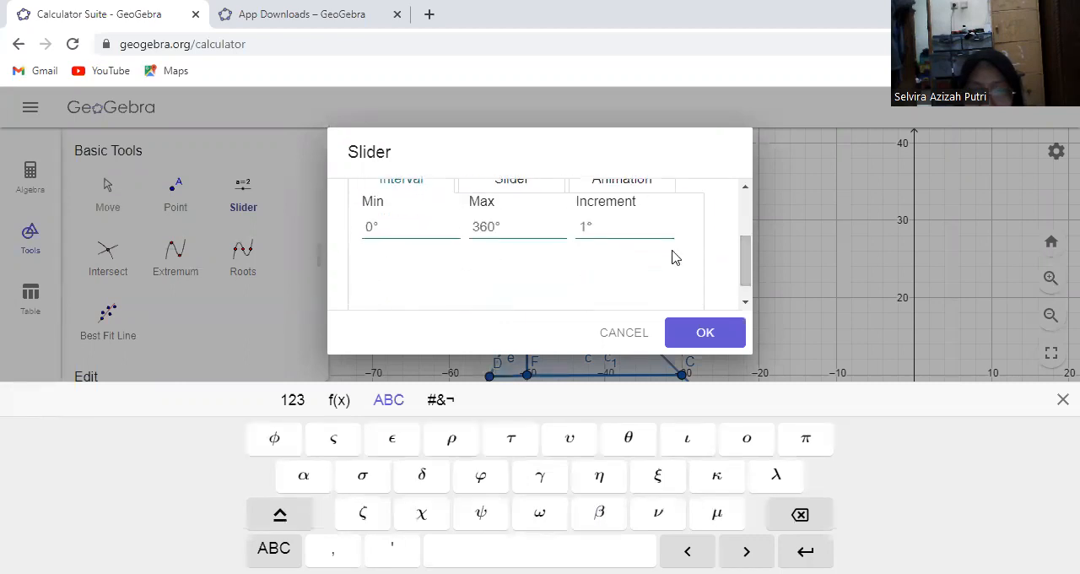
left_click(493, 226)
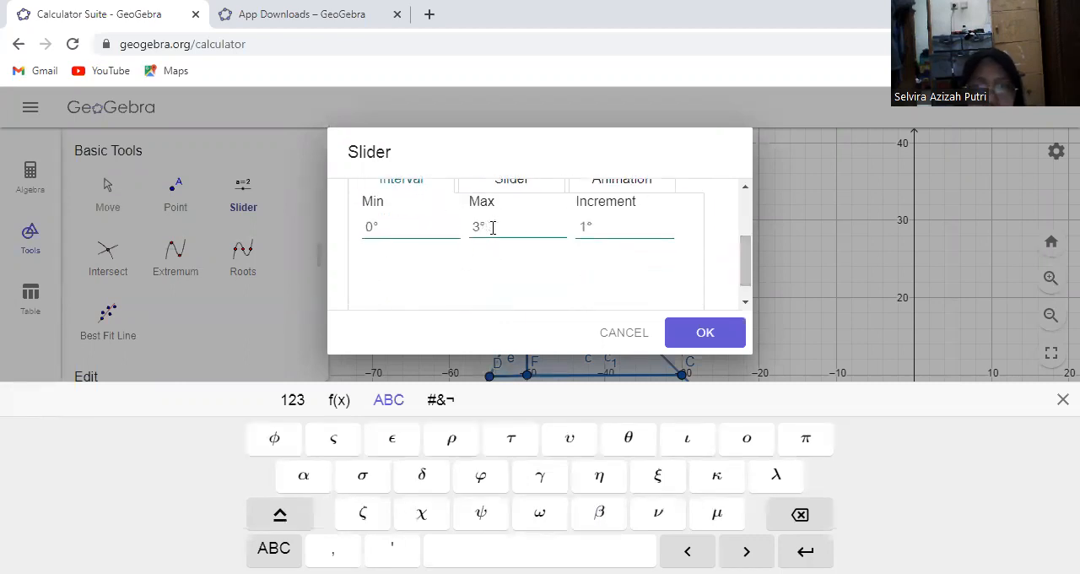
type("180")
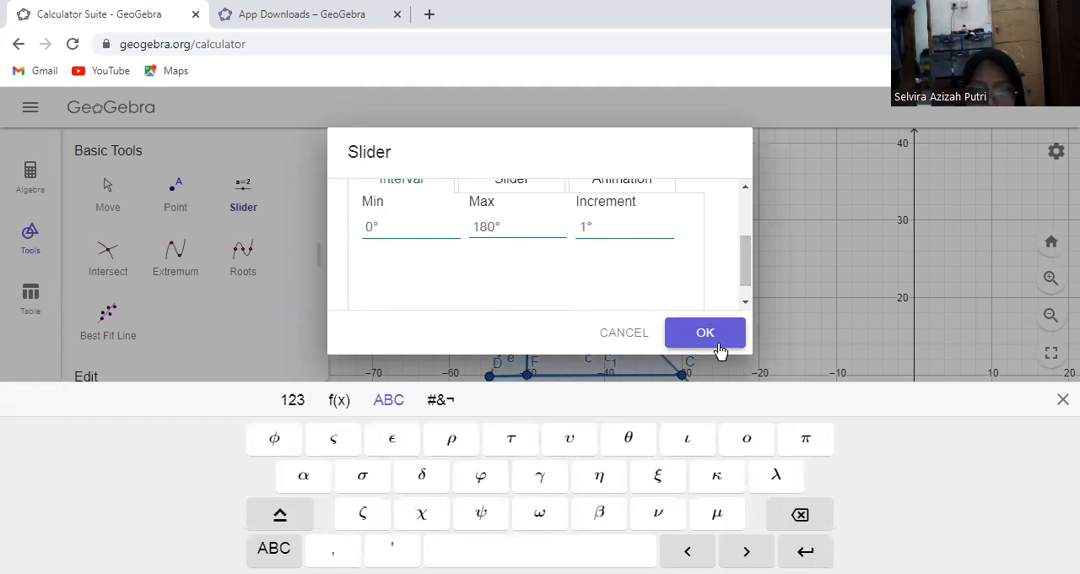
left_click(711, 336)
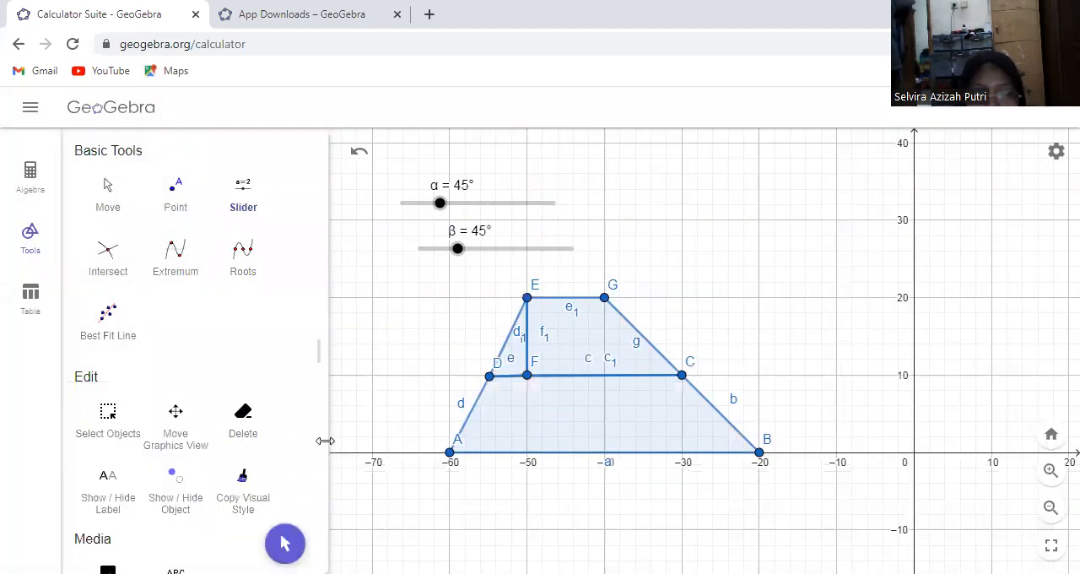
Move point G to about (-38, 20) and point B to about (-22, 0) to straighten the trapezoid's slanted side
left_click(285, 543)
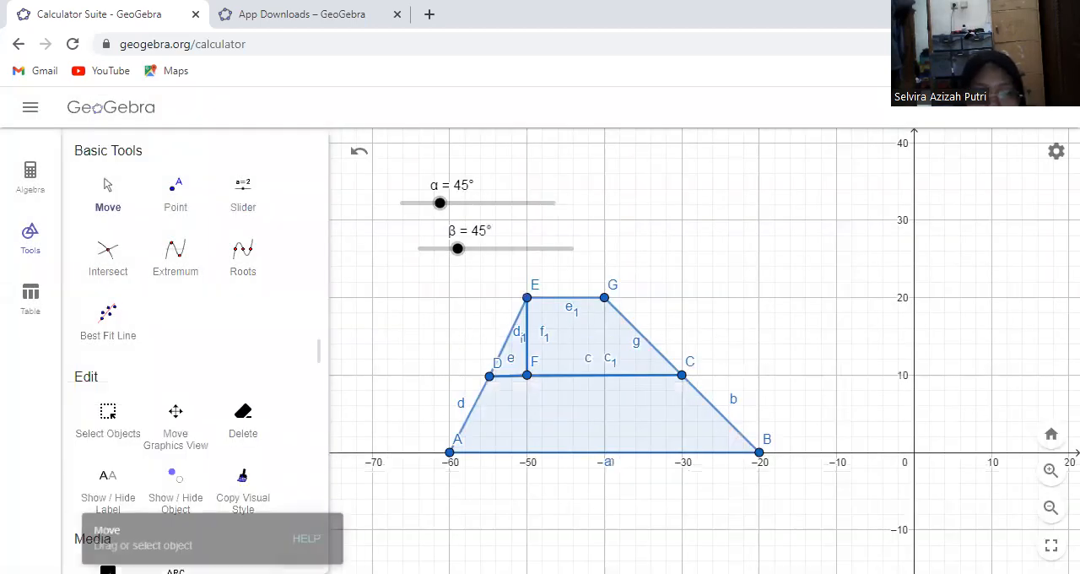
left_click(528, 298)
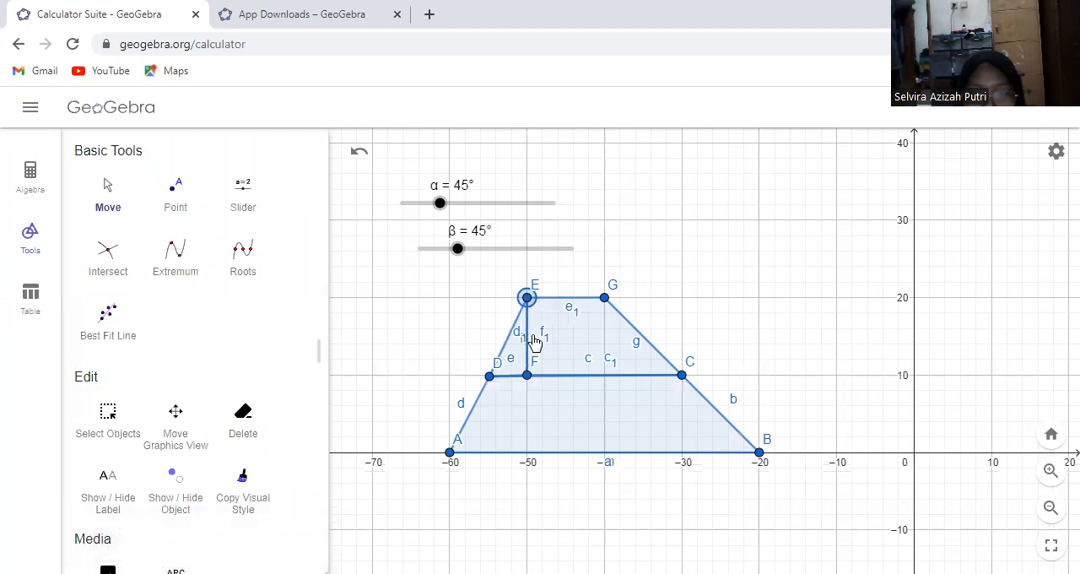
mouse_move(604, 297)
left_mouse_down()
mouse_move(618, 293)
mouse_move(618, 306)
left_mouse_up()
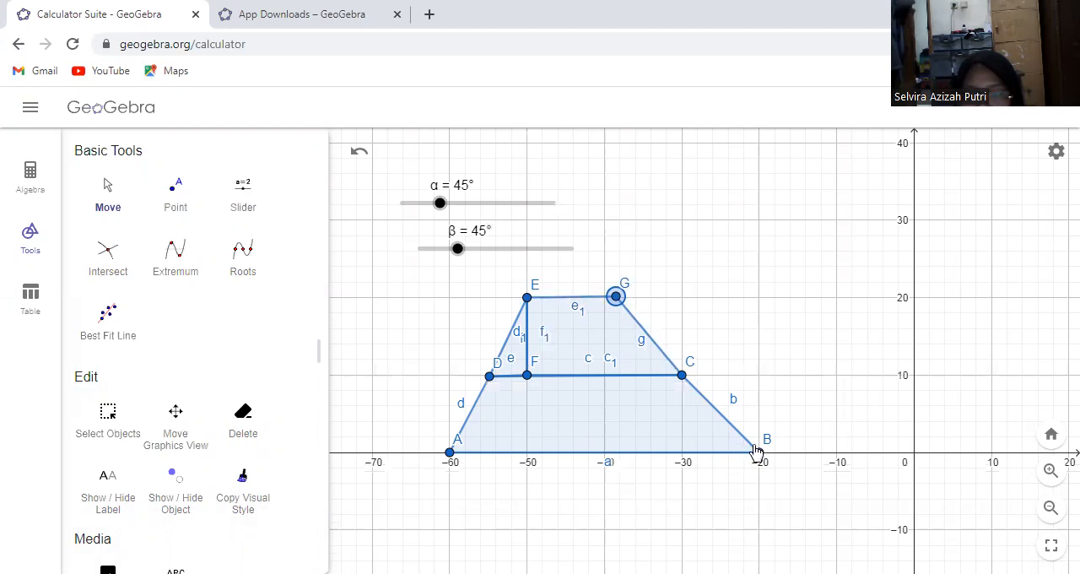
left_click_drag(761, 458, 744, 460)
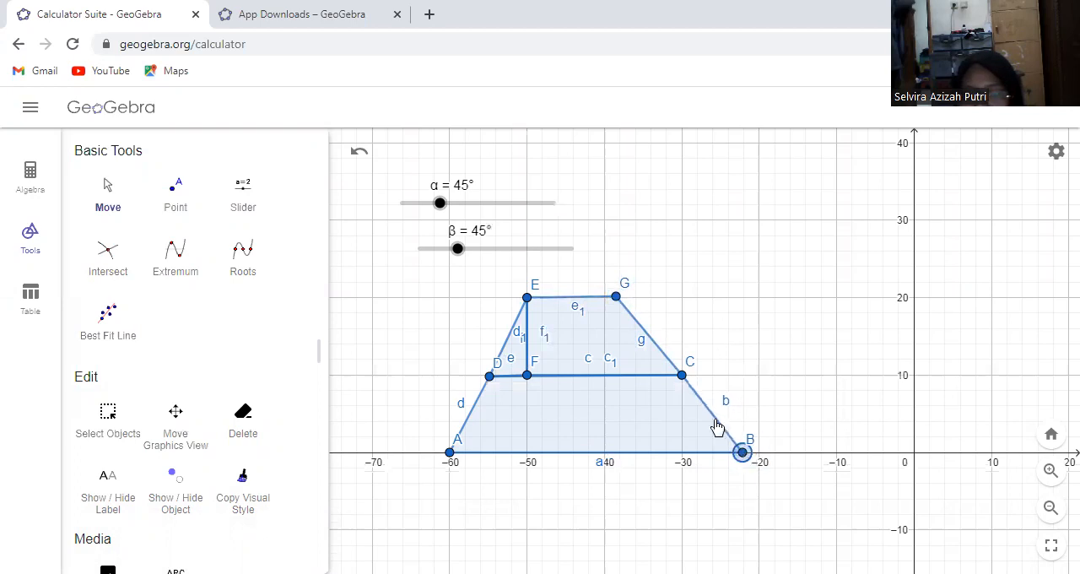
left_click(673, 365)
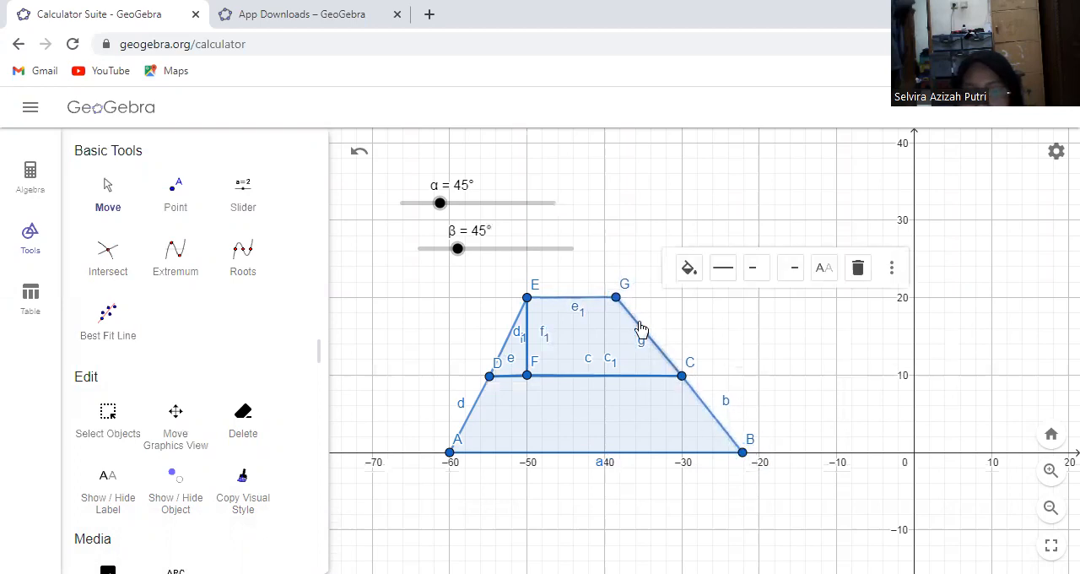
left_click_drag(618, 300, 625, 300)
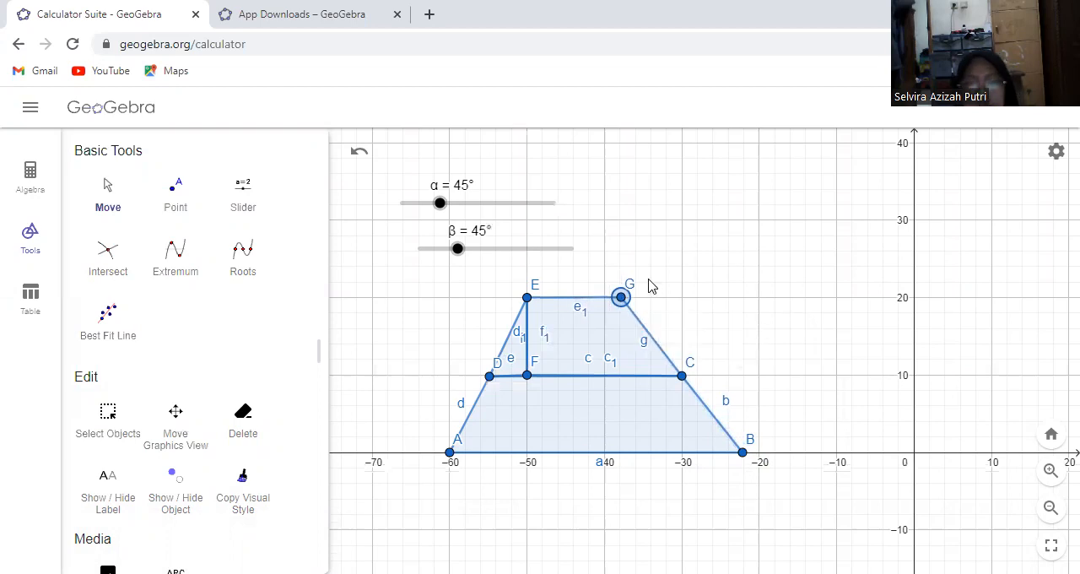
Hide the labels of segment d₁ between E and F and of base segment a between A and B
left_click(526, 342)
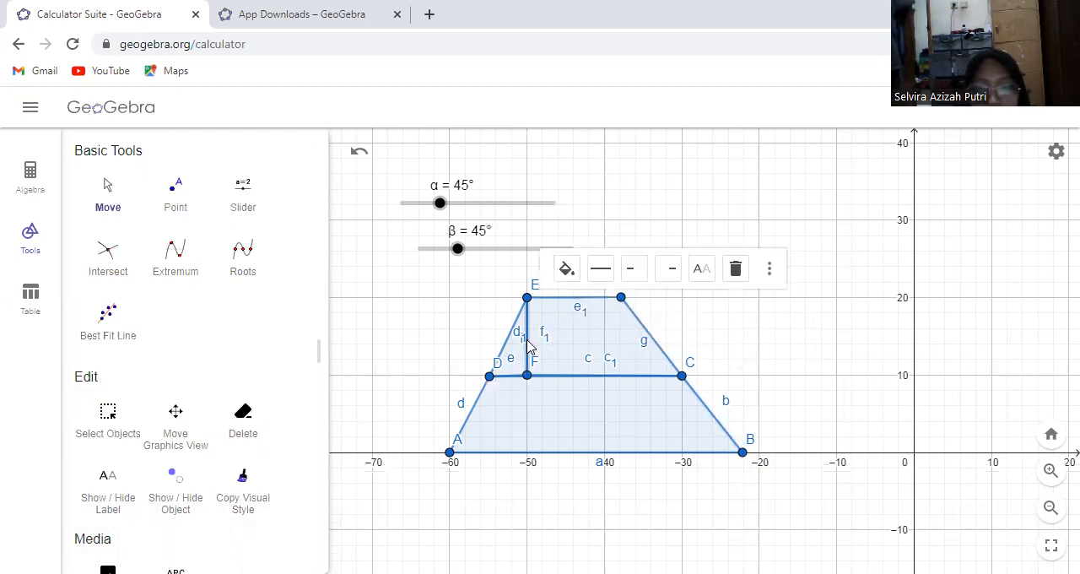
right_click(528, 345)
left_click(564, 440)
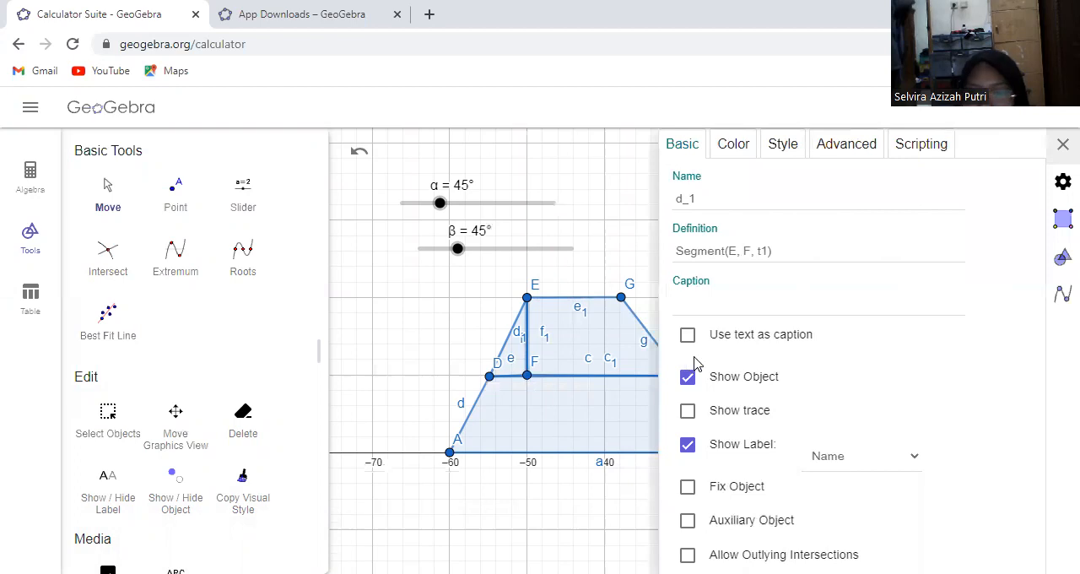
left_click(713, 444)
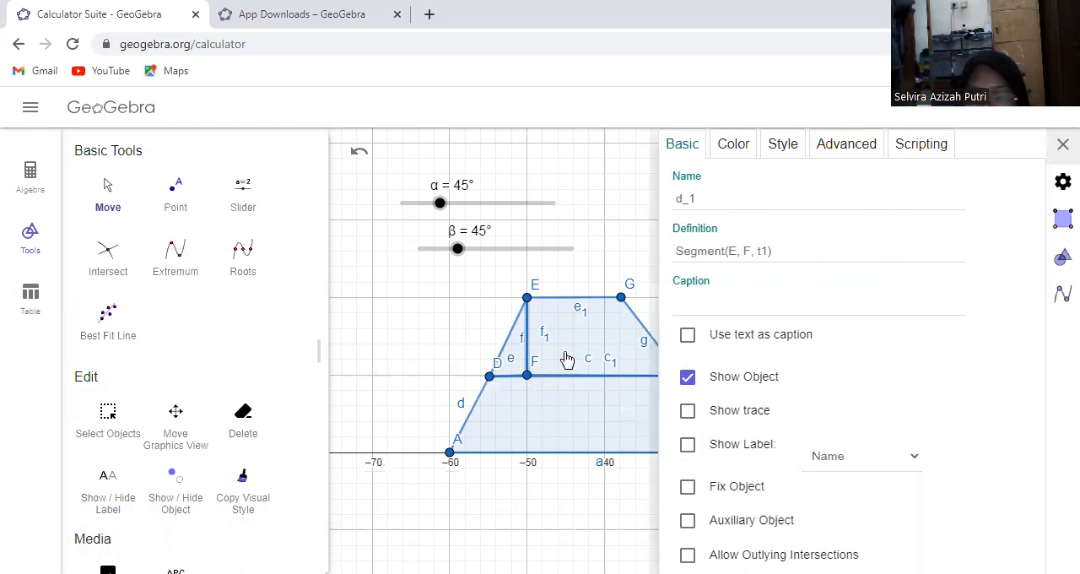
left_click(512, 348)
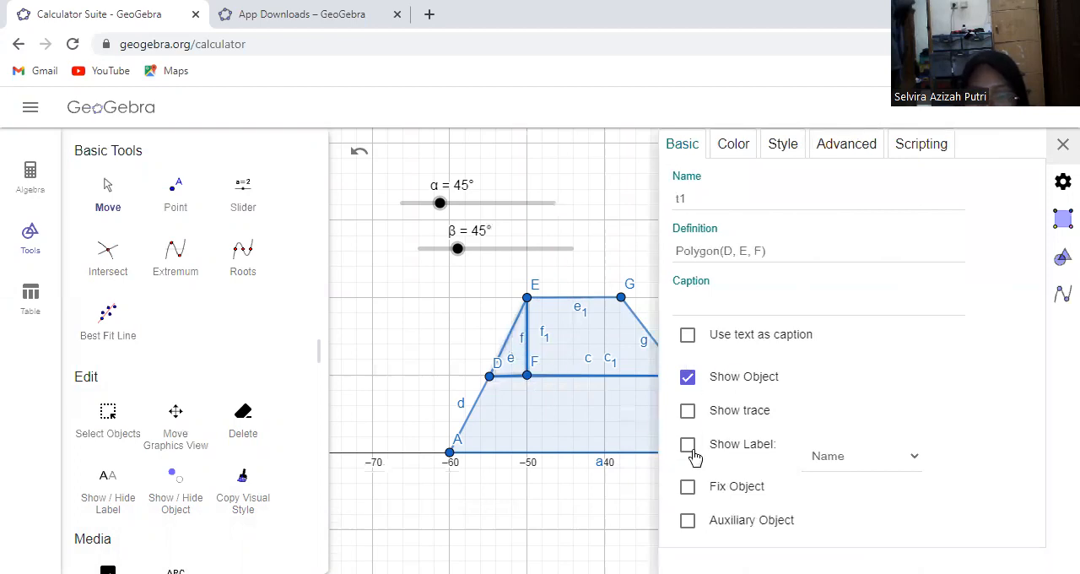
left_click(540, 458)
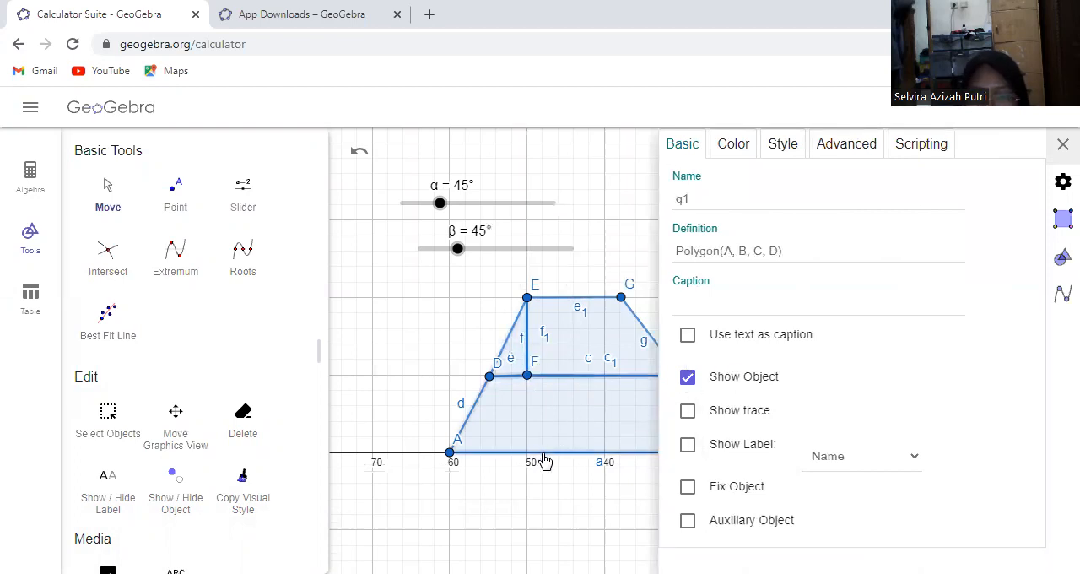
left_click(595, 454)
left_click(689, 447)
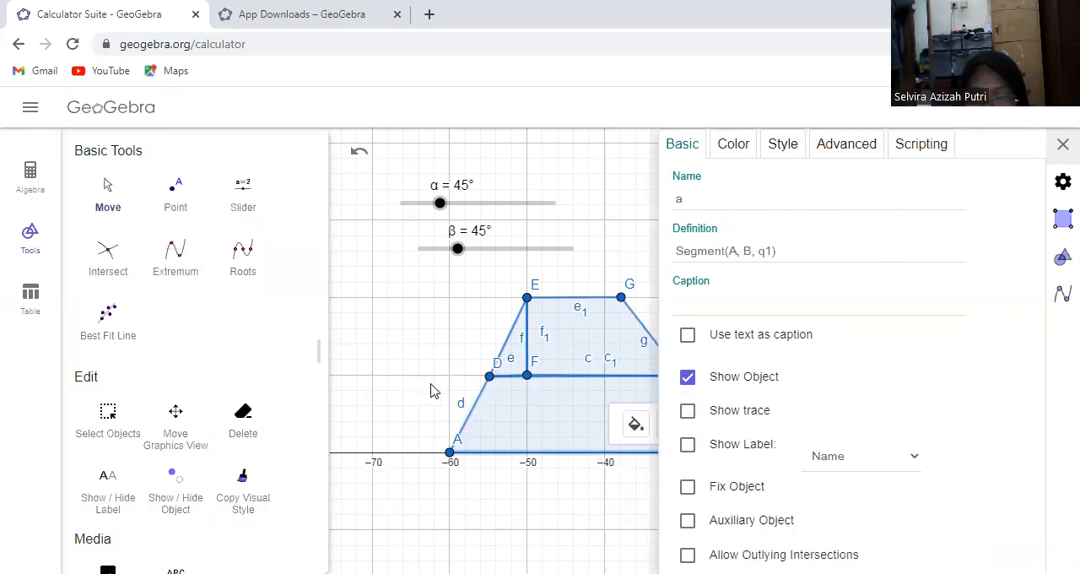
Hide the labels of segments d, e₁ and g on the trapezoid's outline and close the object settings
left_click(471, 416)
left_click(470, 416)
left_click(687, 444)
left_click(597, 308)
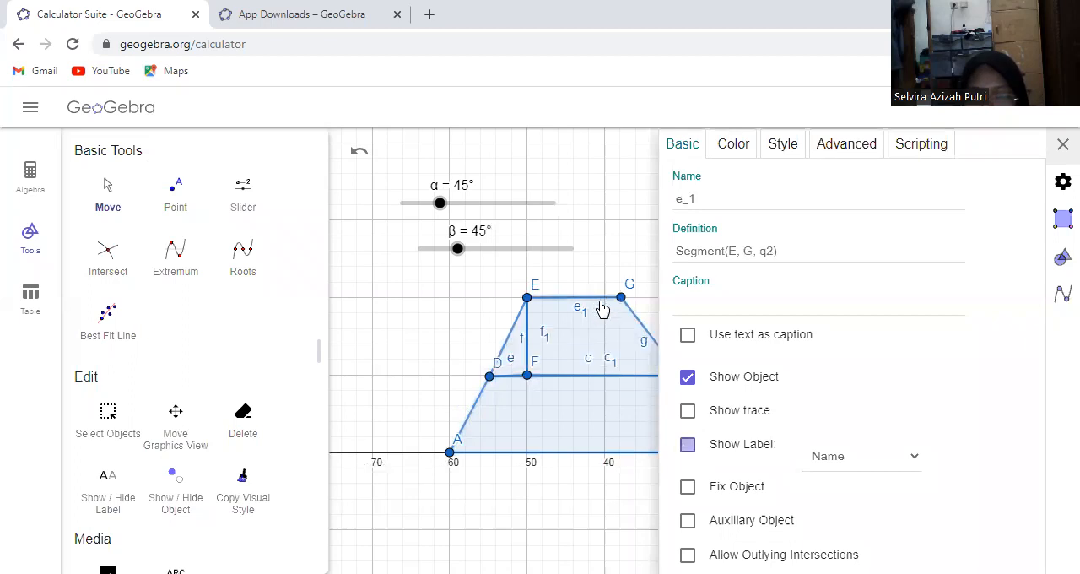
left_click(722, 445)
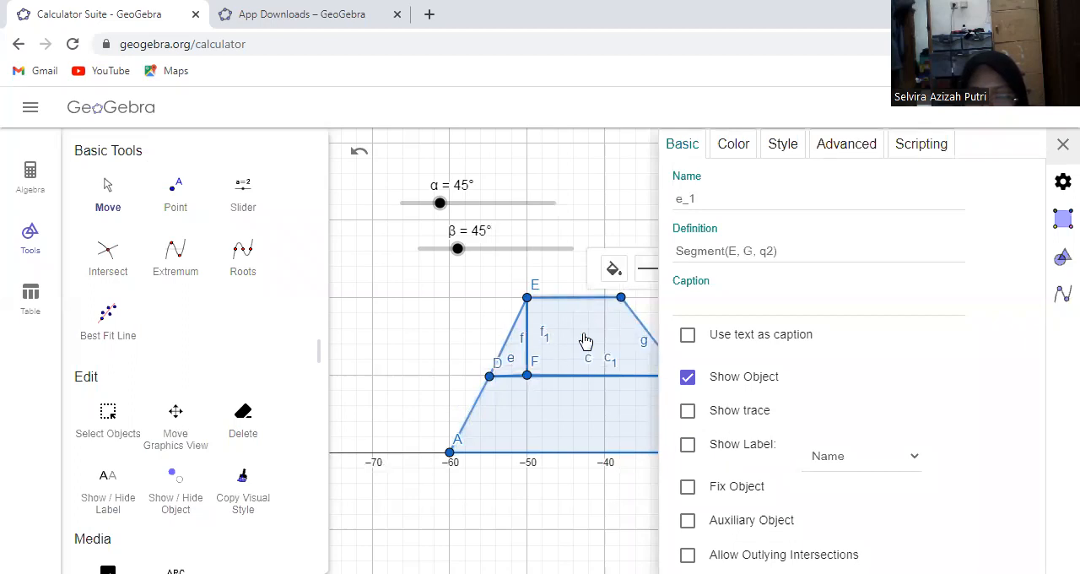
left_click(639, 331)
left_click(690, 446)
left_click(445, 331)
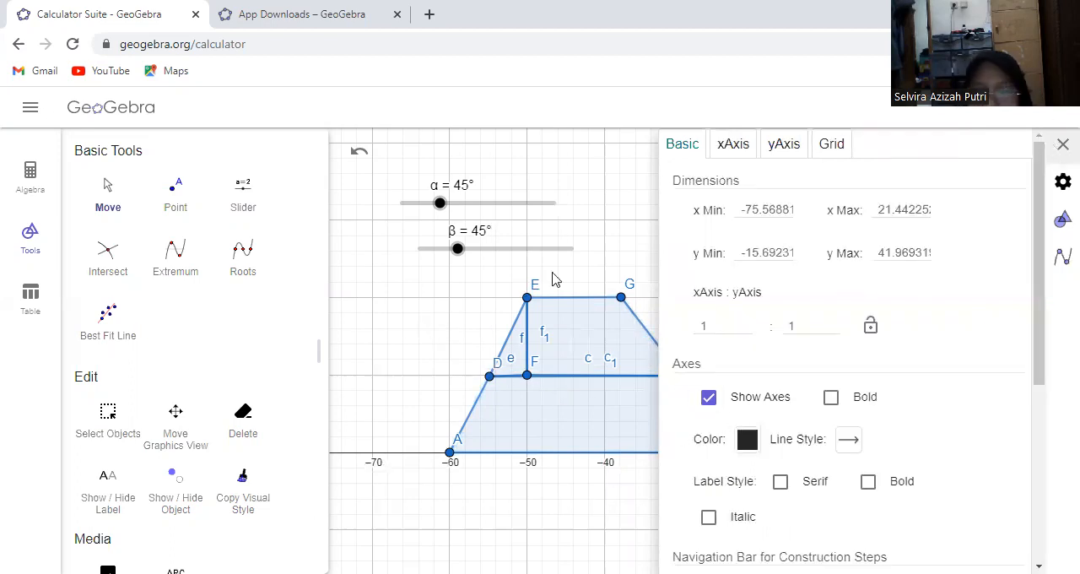
left_click(1061, 145)
Start constructing an angle on the dissected trapezoid with the Angle with Given Size tool
left_click_drag(313, 168, 315, 269)
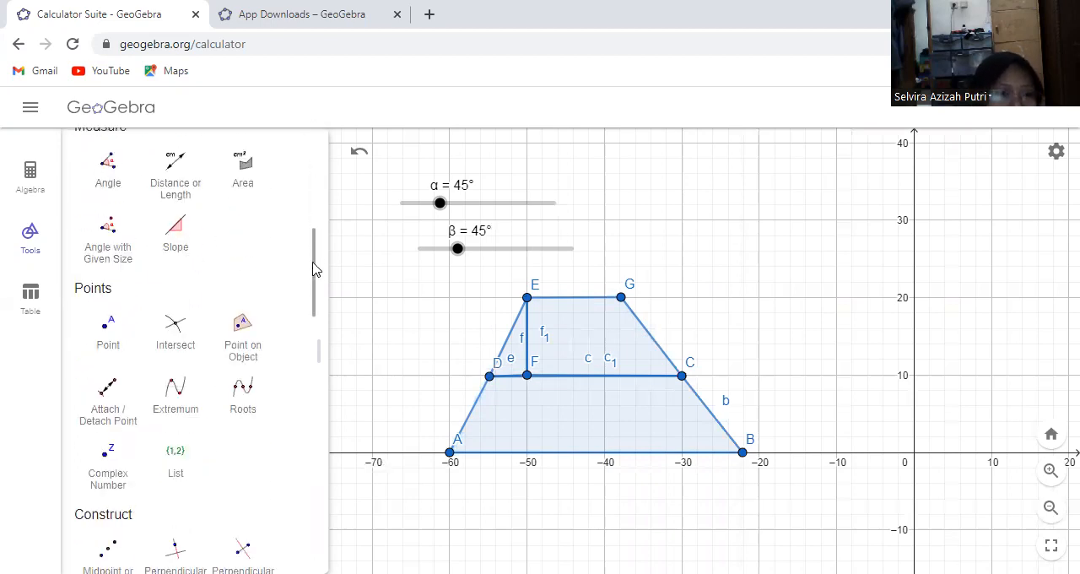
left_click(118, 246)
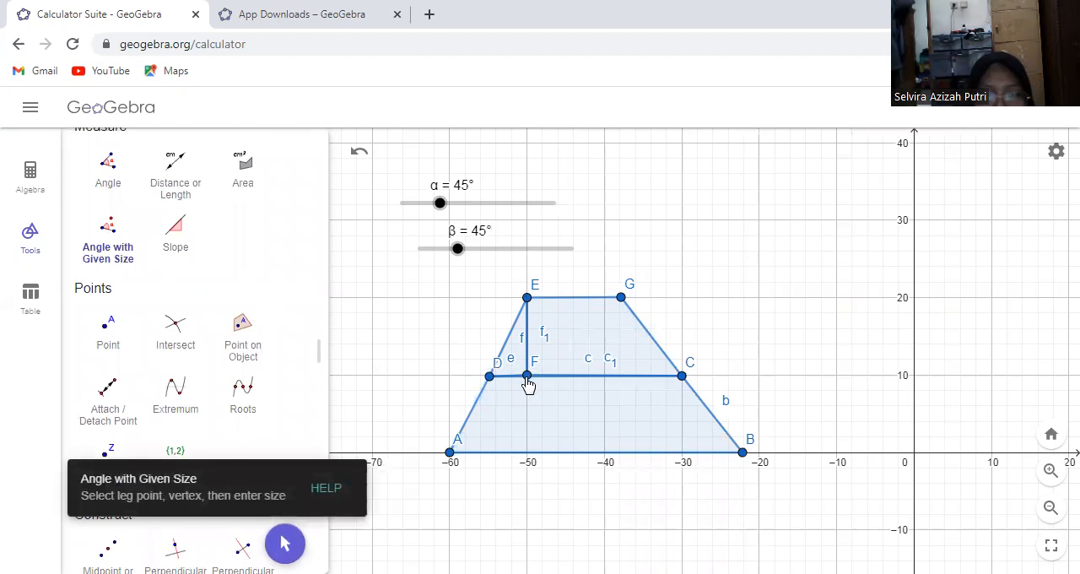
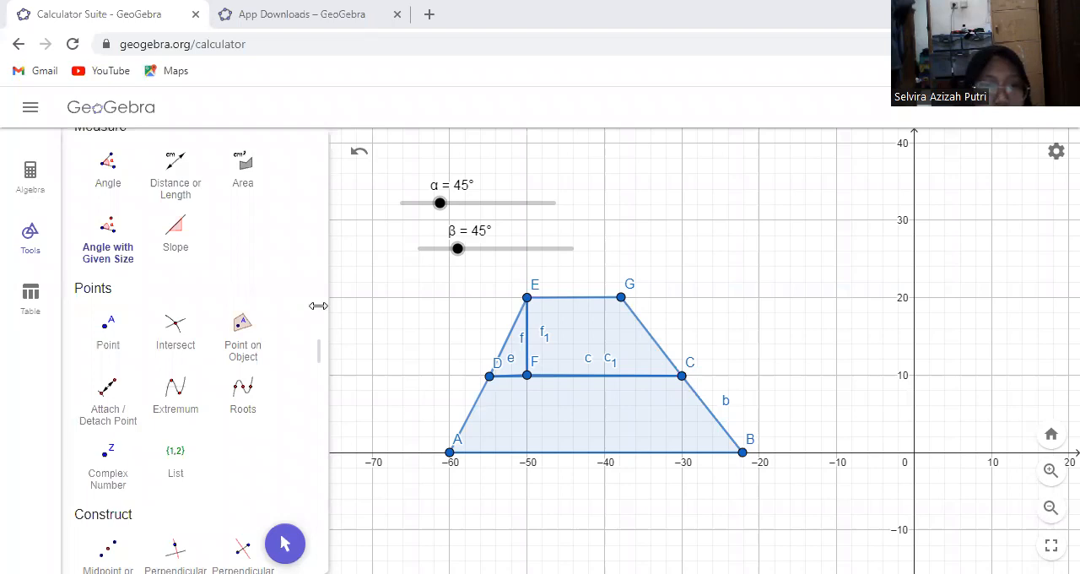
Rotate triangle DEF around point D counterclockwise by the slider angle α
scroll(313, 374, "down", 10)
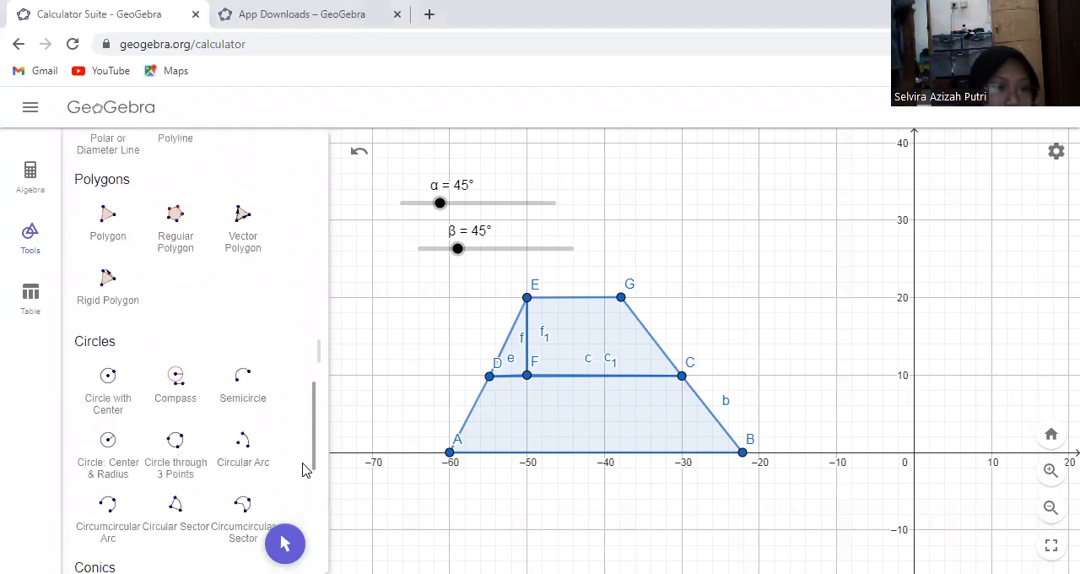
scroll(305, 506, "down", 5)
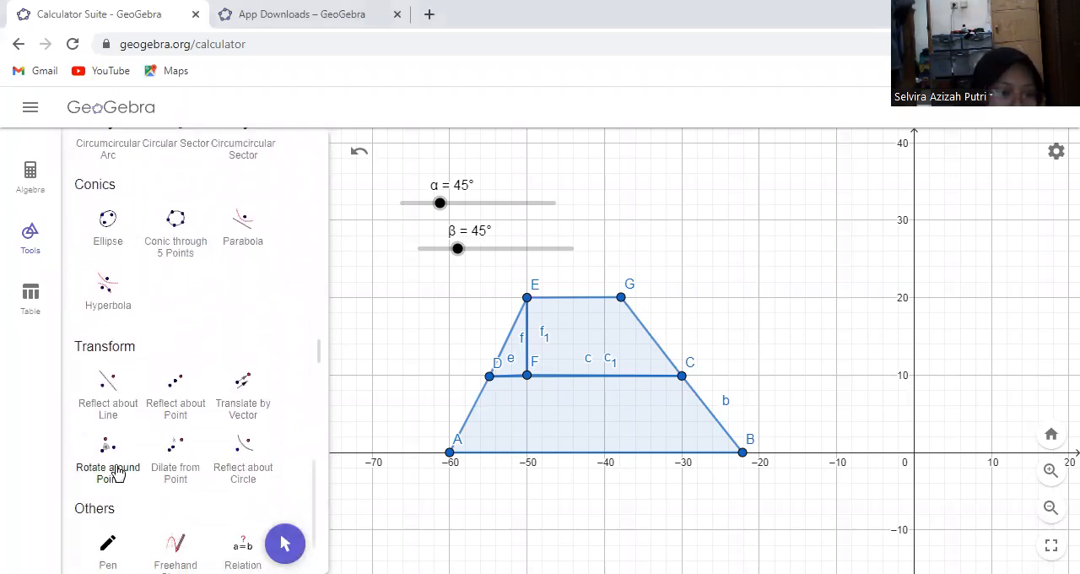
left_click(85, 467)
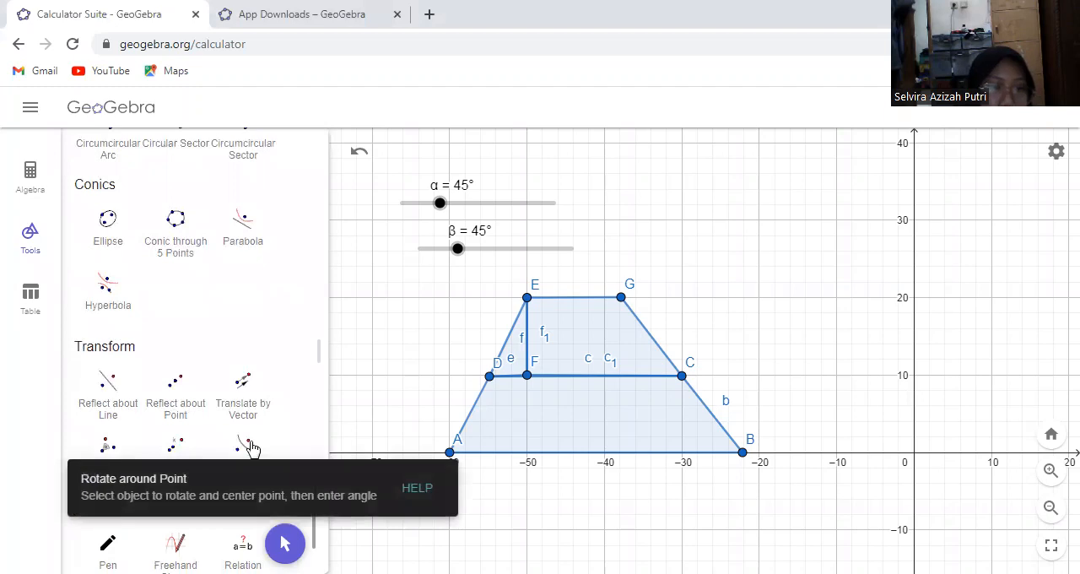
left_click(489, 377)
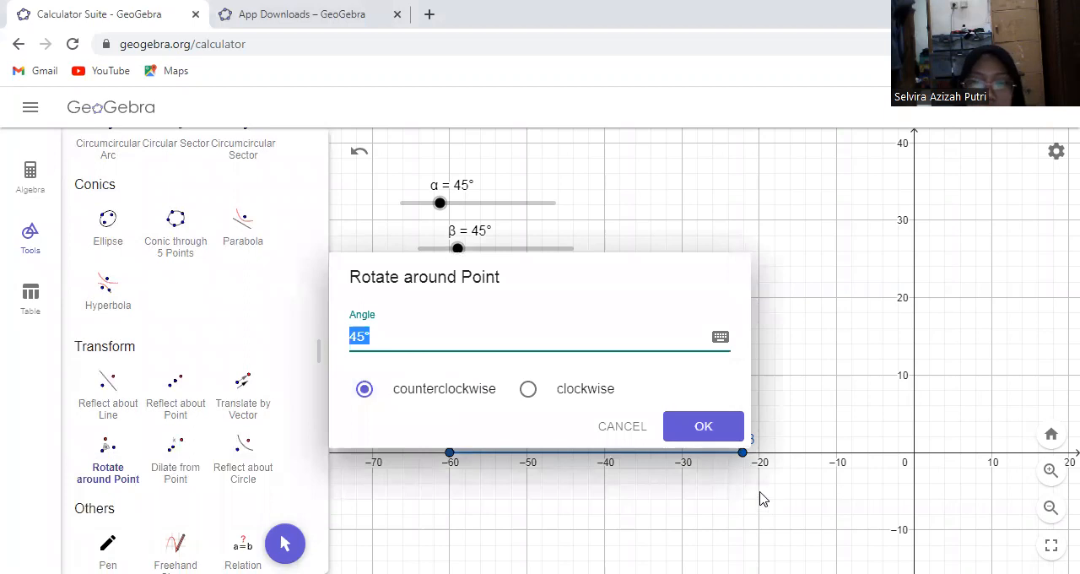
left_click(720, 337)
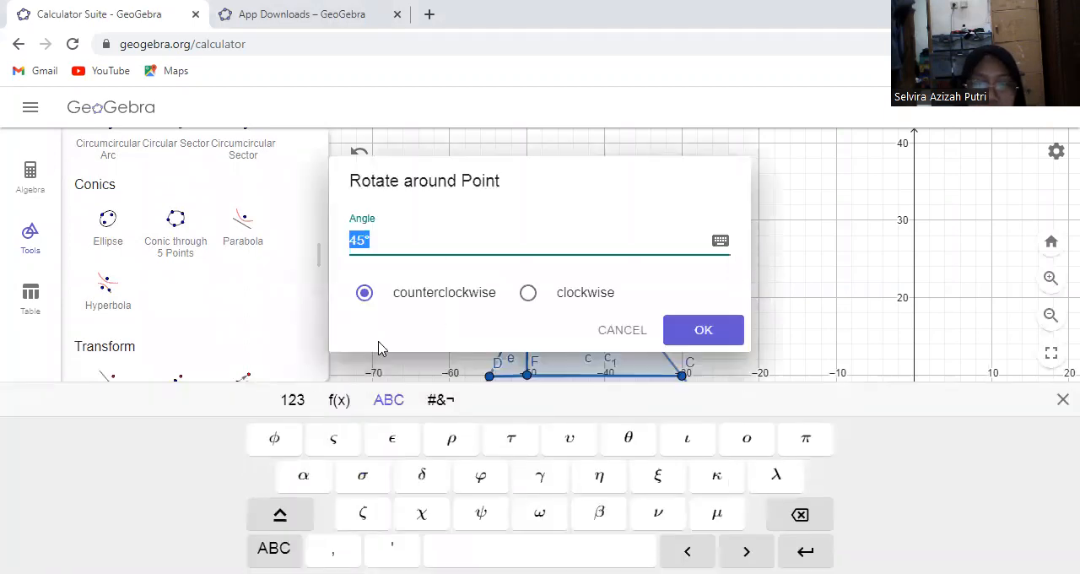
left_click(303, 475)
left_click(691, 328)
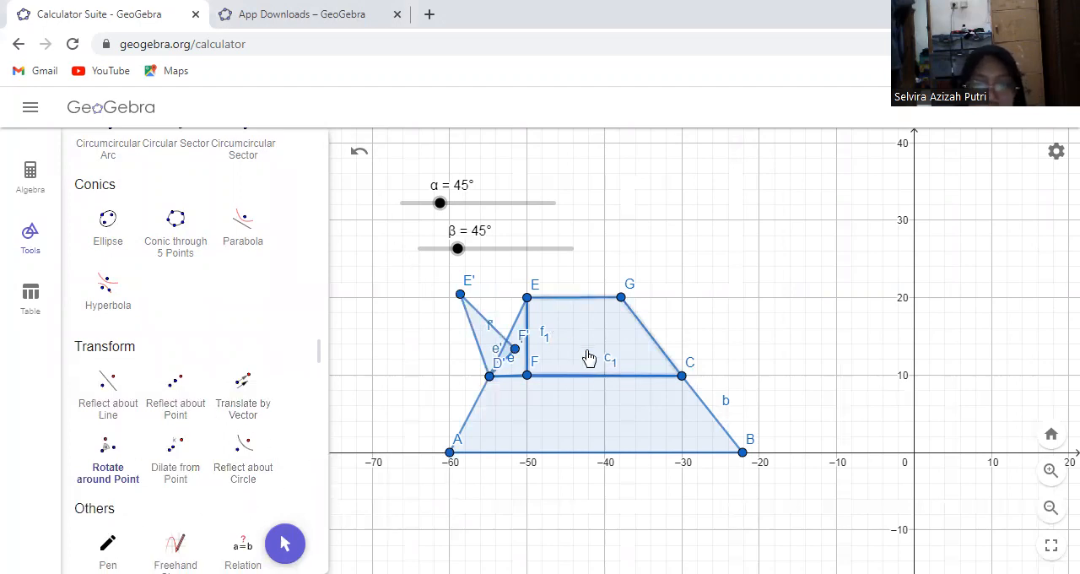
Rotate quadrilateral EGCF around point C clockwise by the slider angle β
left_click(108, 460)
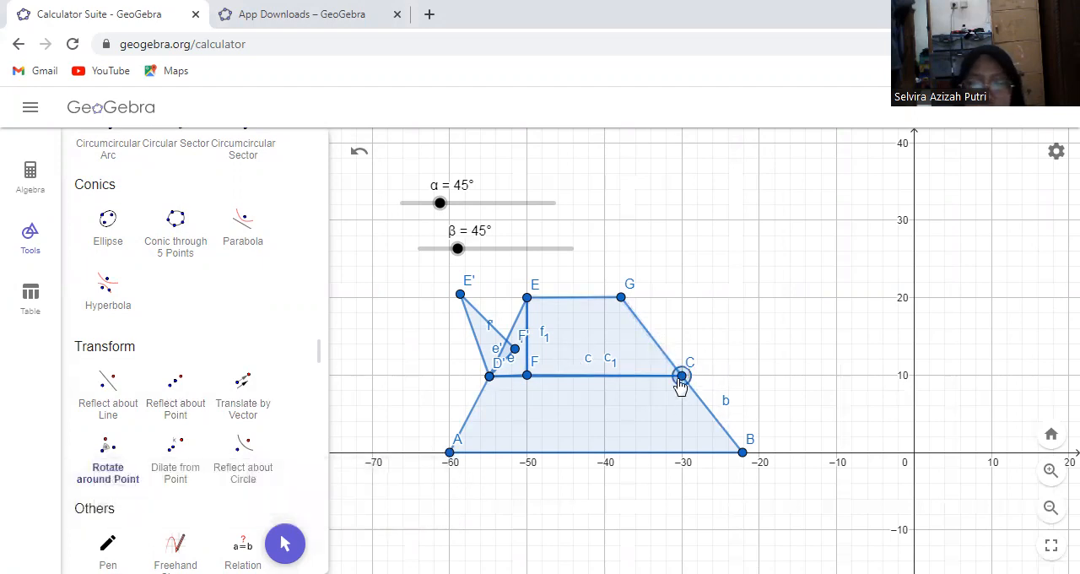
left_click(96, 458)
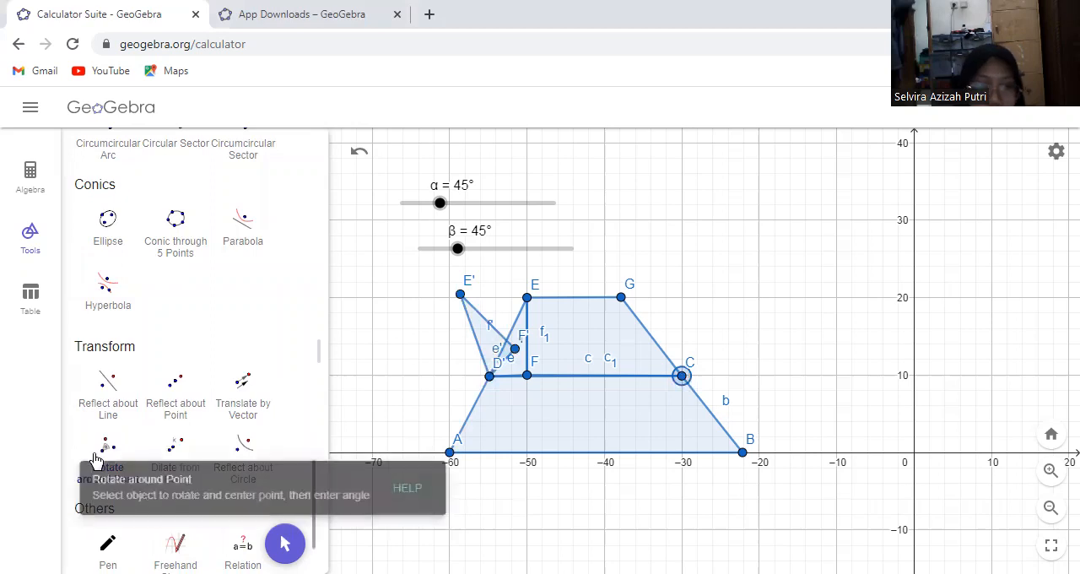
left_click(596, 330)
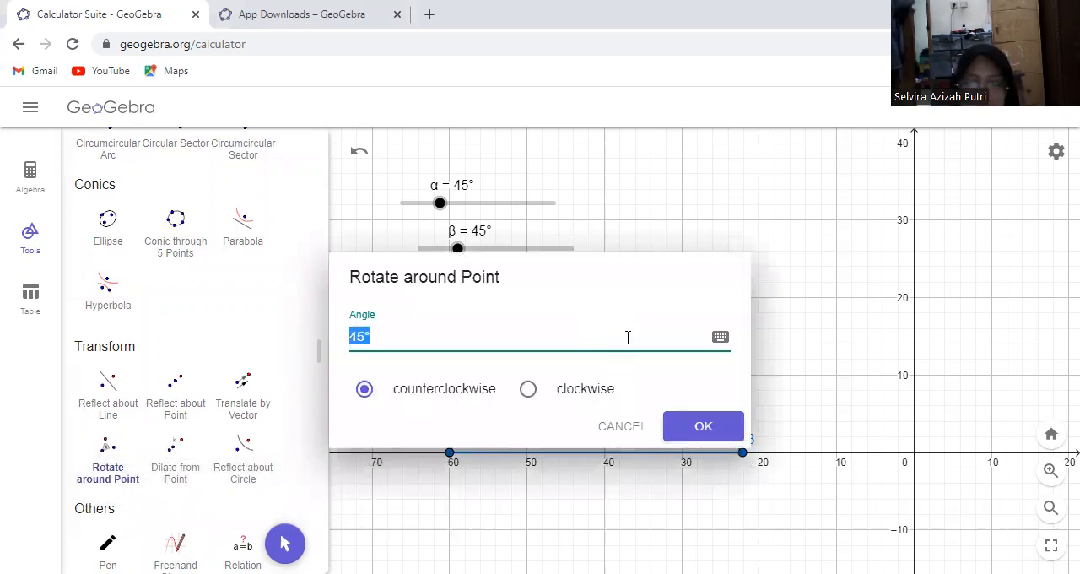
left_click(721, 338)
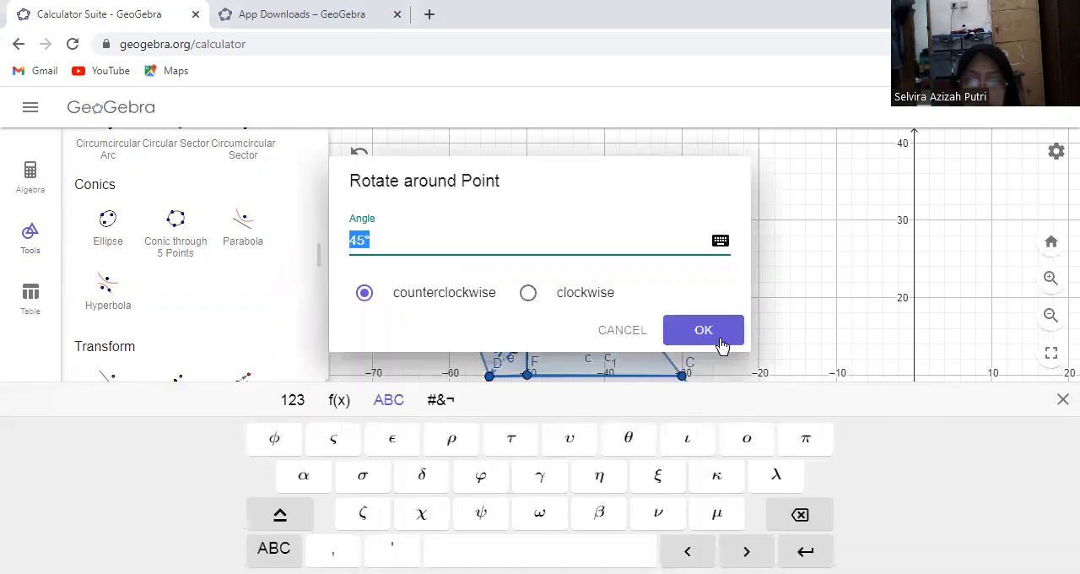
left_click(528, 292)
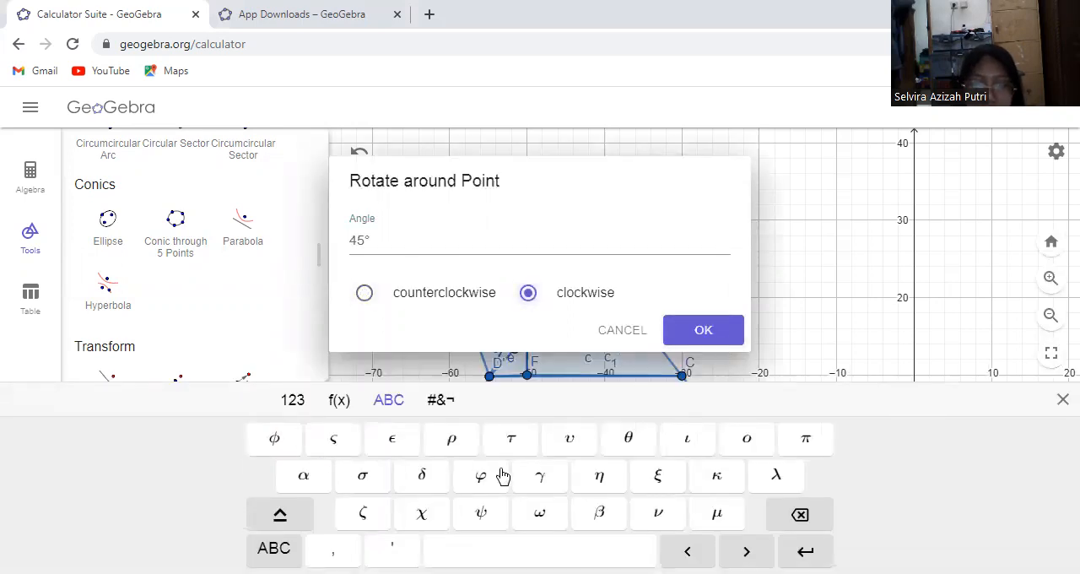
left_click(597, 513)
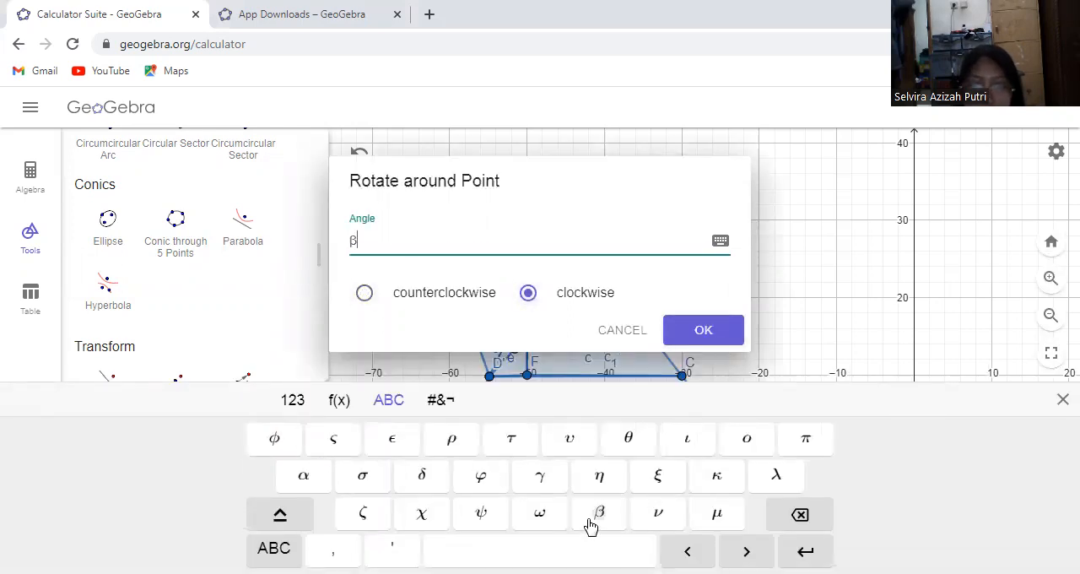
left_click(700, 330)
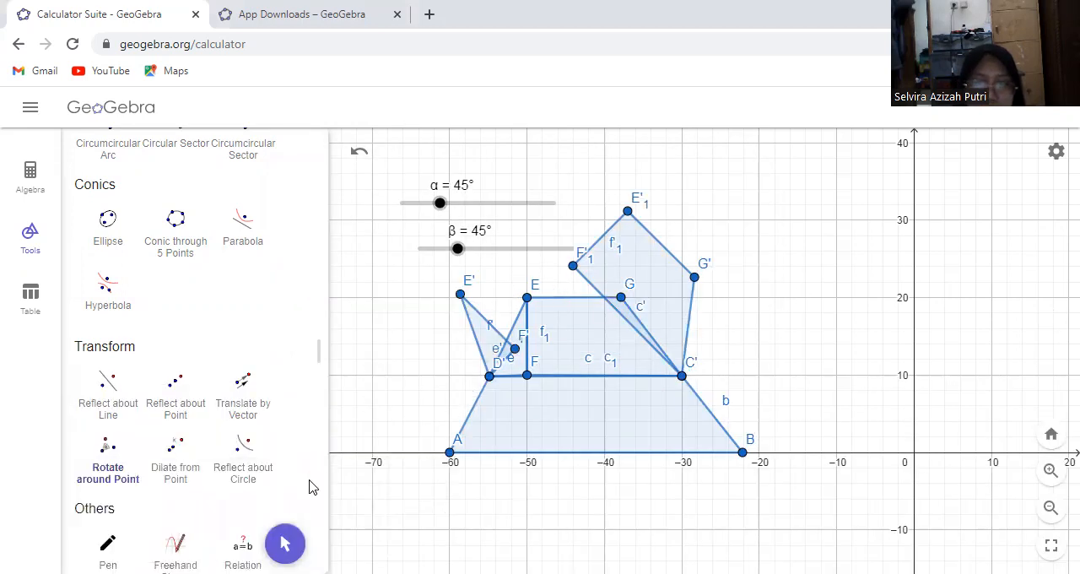
Set both angle sliders α and β to 180° to swing the rotated pieces down beside the lower trapezoid
left_click(285, 543)
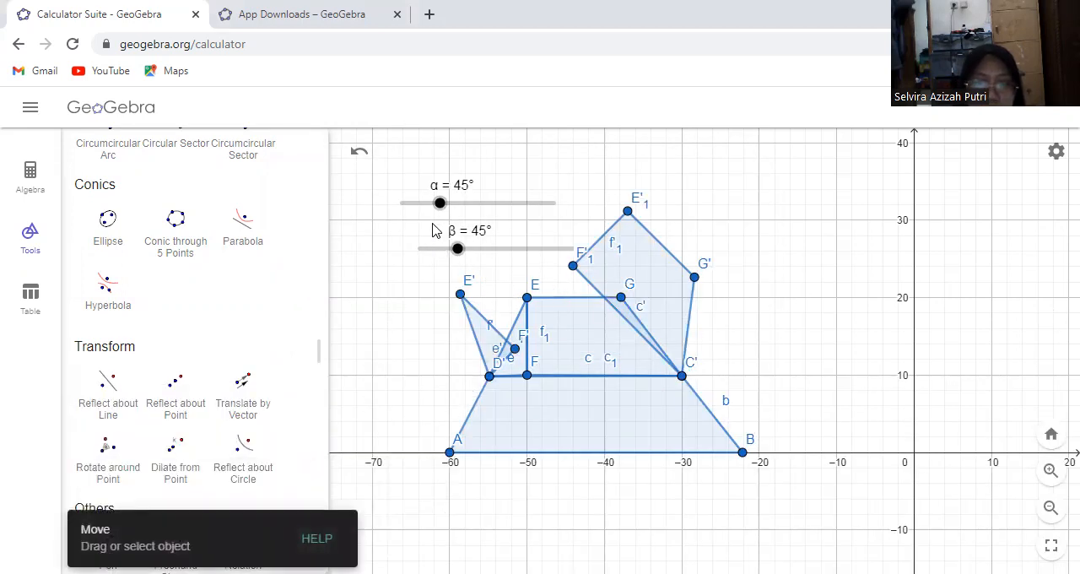
left_click_drag(439, 215, 563, 217)
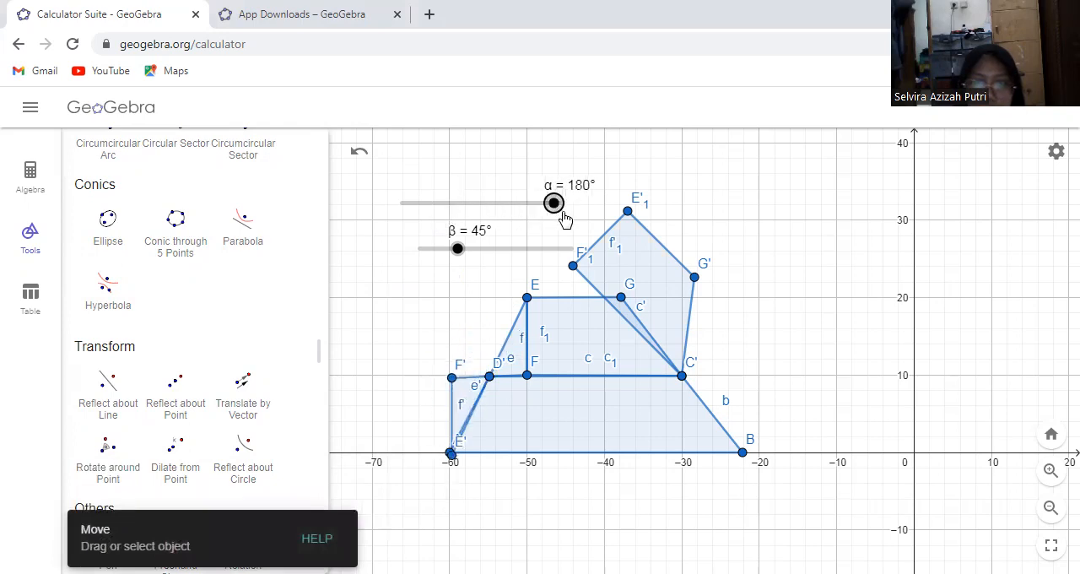
left_click_drag(456, 249, 571, 248)
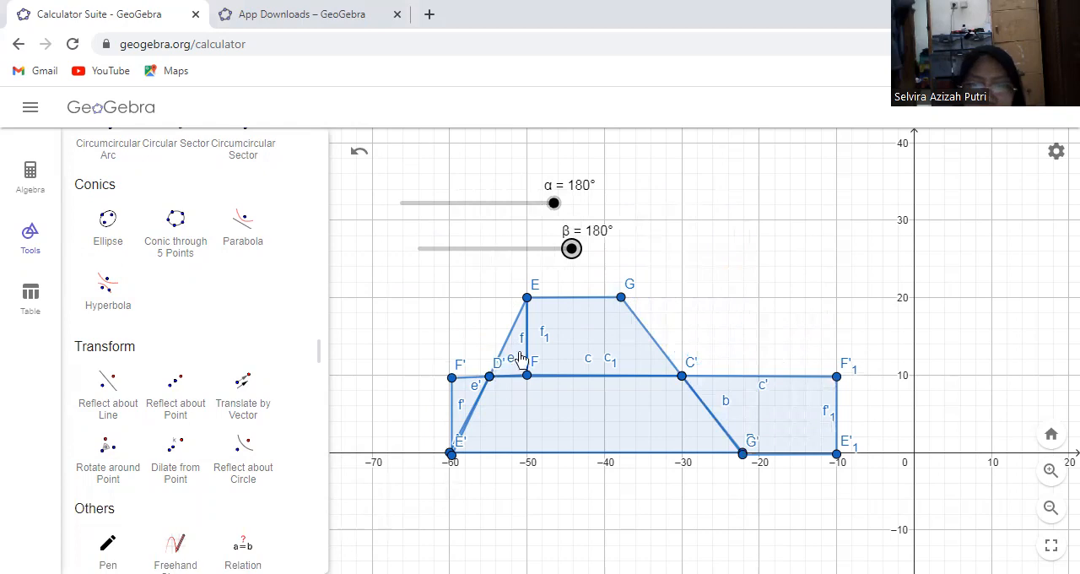
Hide the original quadrilateral EGCF and the original triangle DEF, keeping their rotated copies shown
left_click(595, 348)
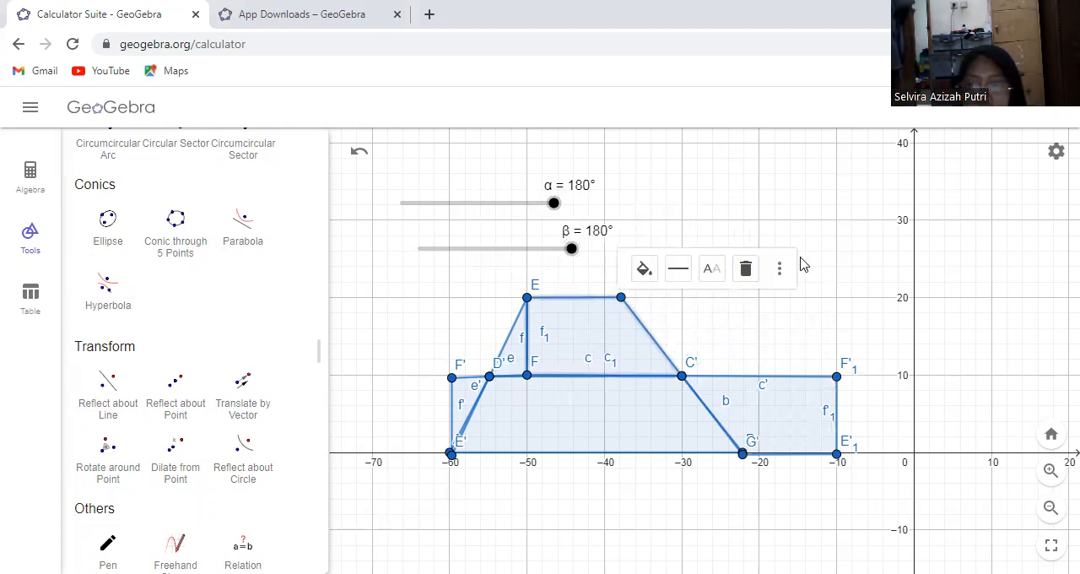
left_click(779, 269)
left_click(821, 384)
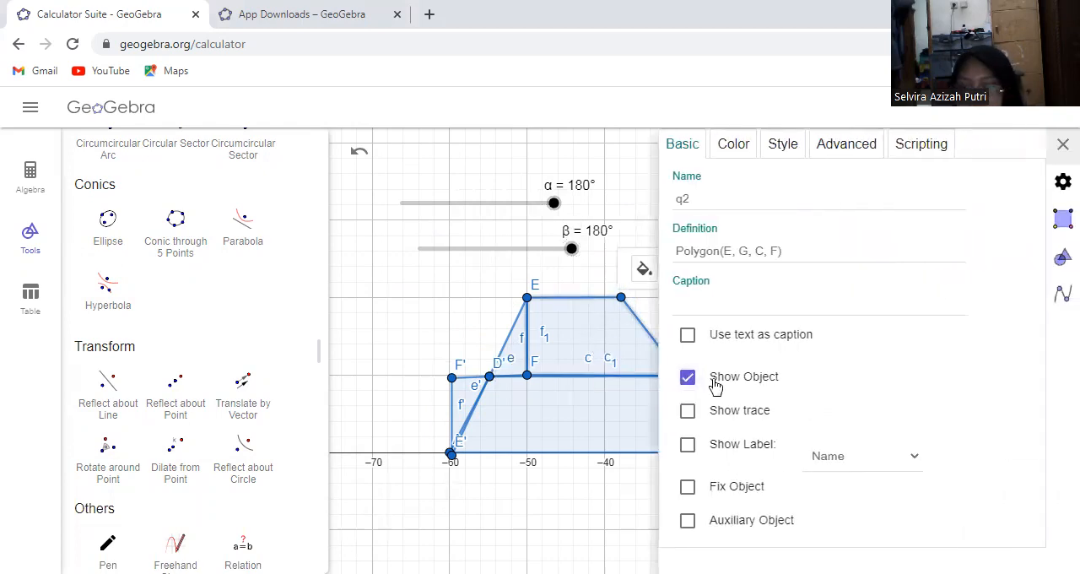
left_click(685, 378)
left_click(519, 364)
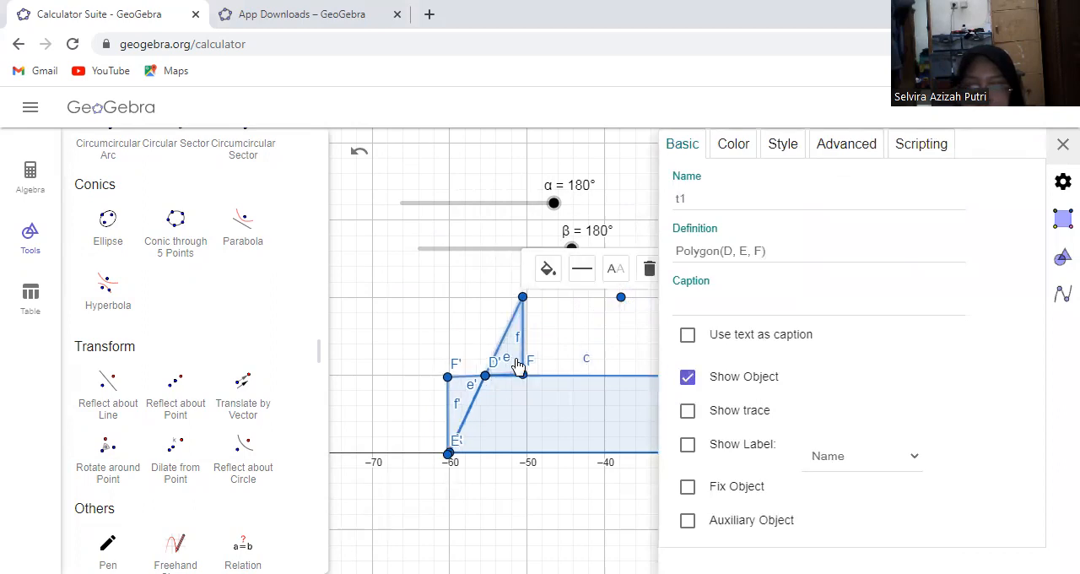
left_click(740, 384)
left_click(628, 350)
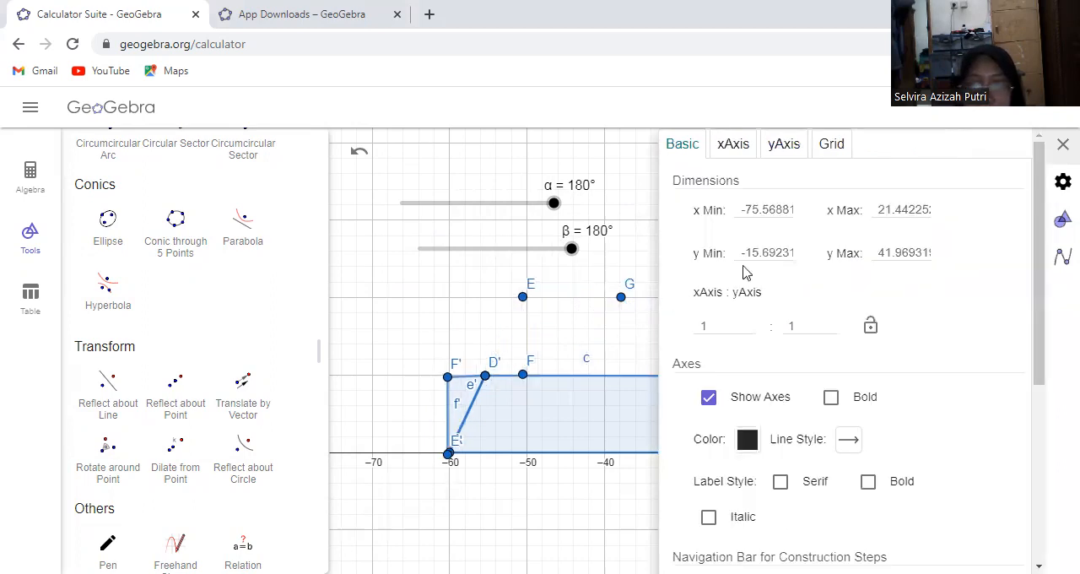
Run the dissection by moving sliders β and α down to 0° and back up to 180°
left_click_drag(537, 223, 417, 226)
left_click_drag(394, 227, 364, 292)
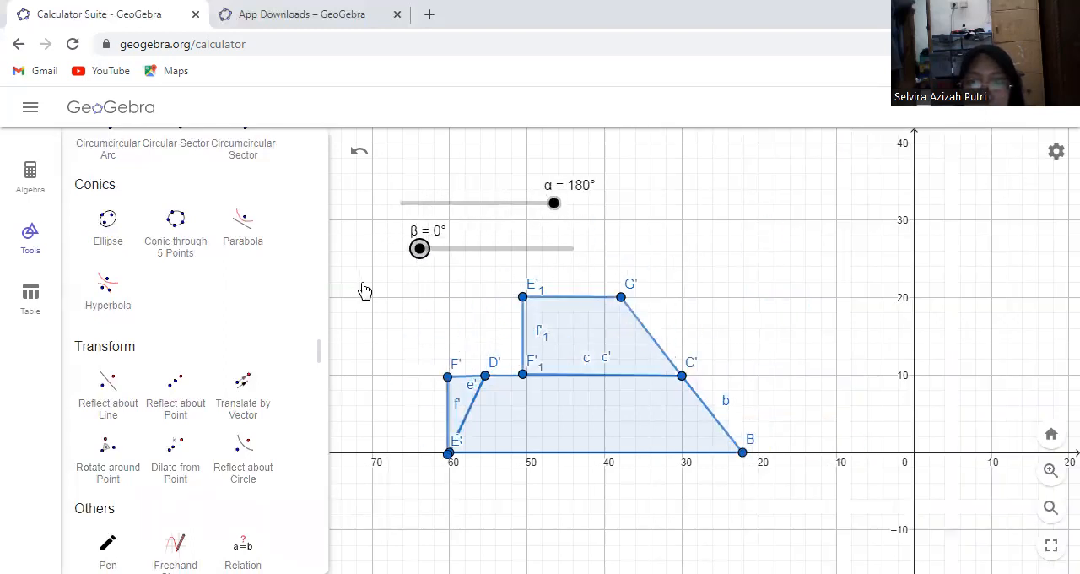
left_click_drag(556, 204, 368, 247)
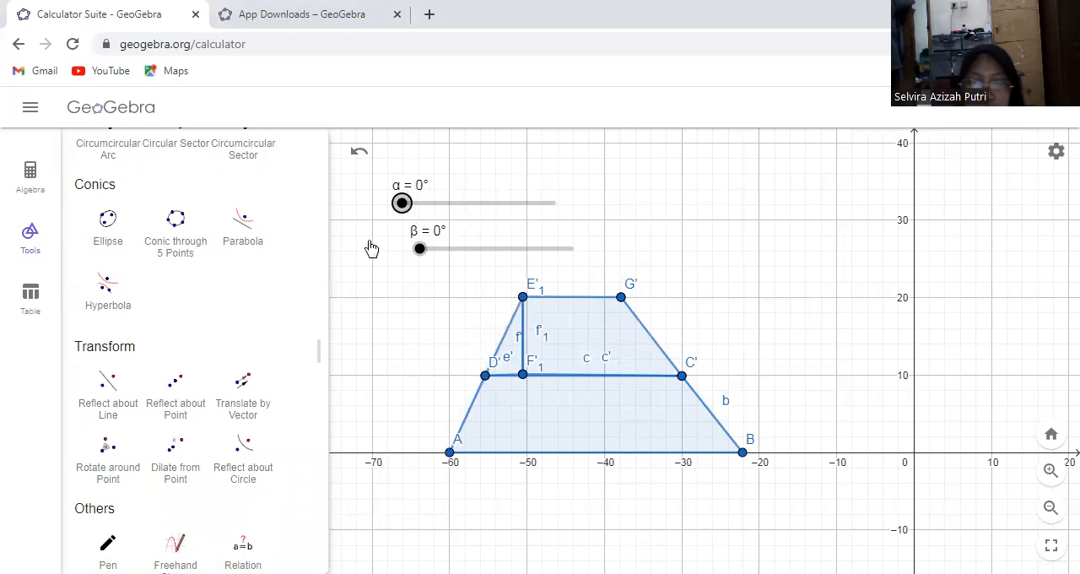
left_click_drag(403, 205, 574, 218)
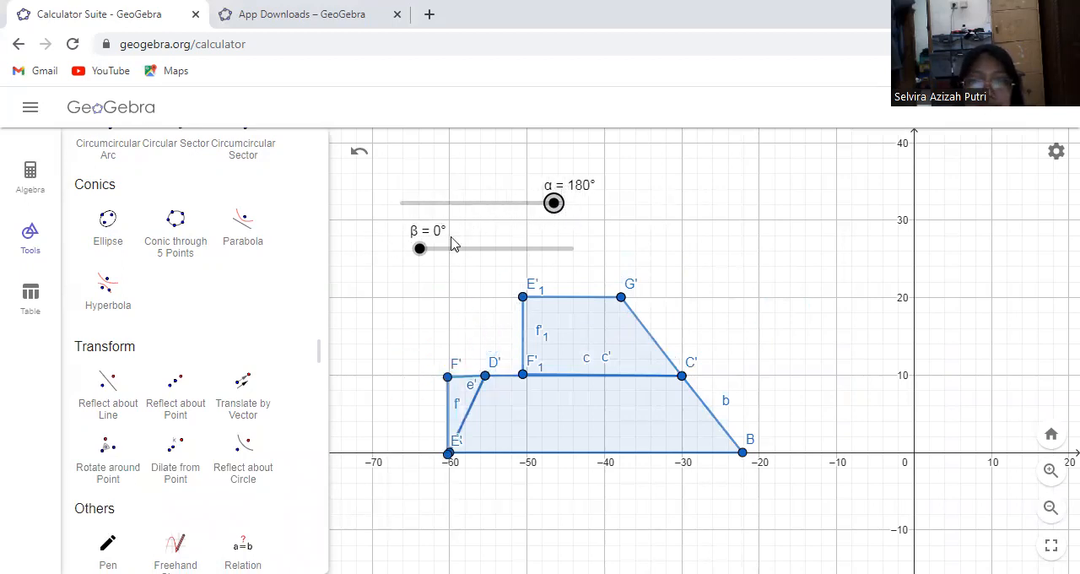
left_click_drag(422, 253, 578, 250)
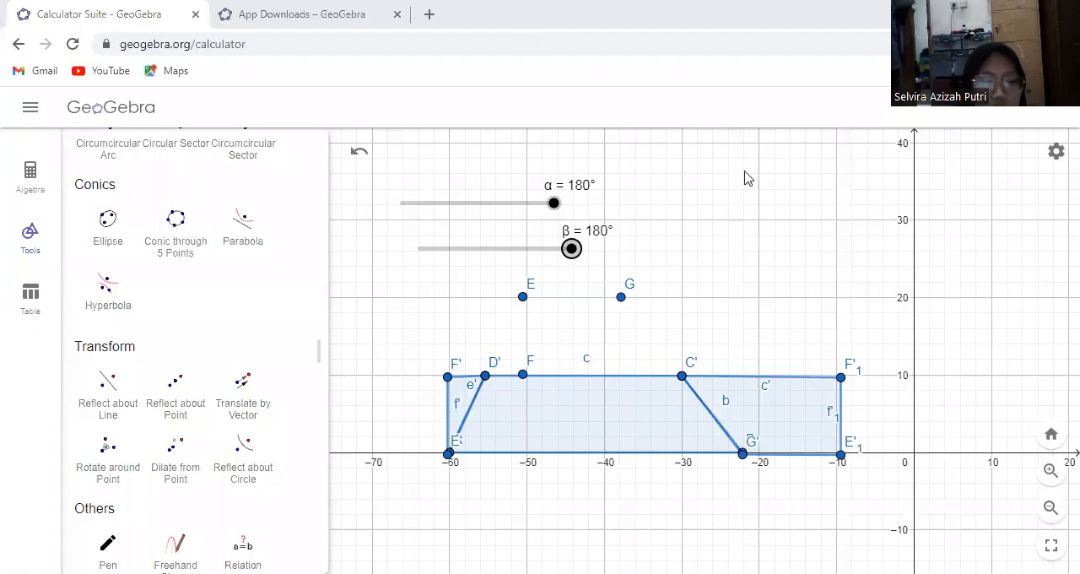
Select all objects in the graphics view and delete them, including both sliders
left_click(721, 207)
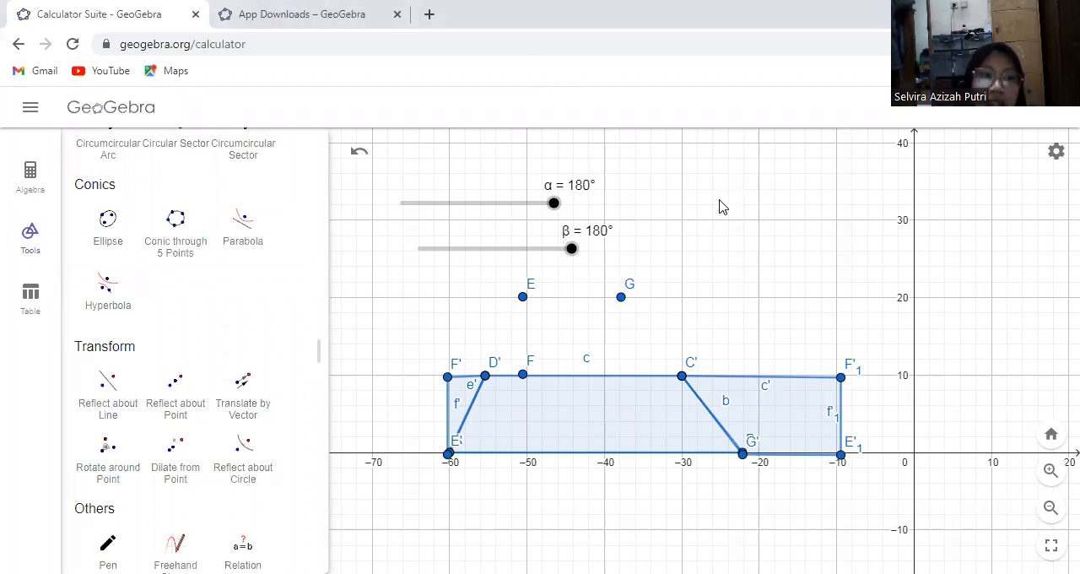
key("ctrl+a")
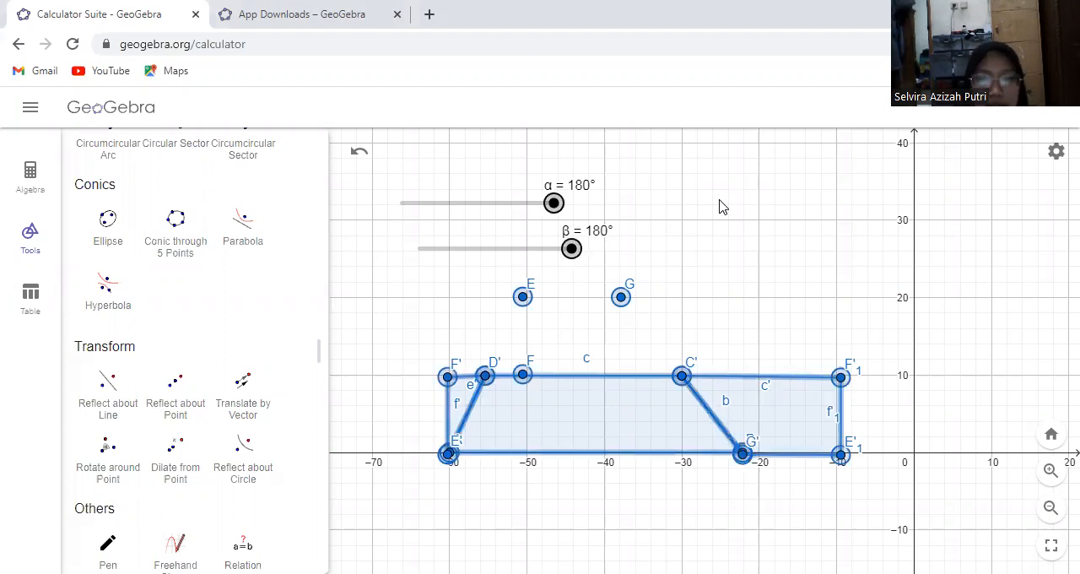
key("Delete")
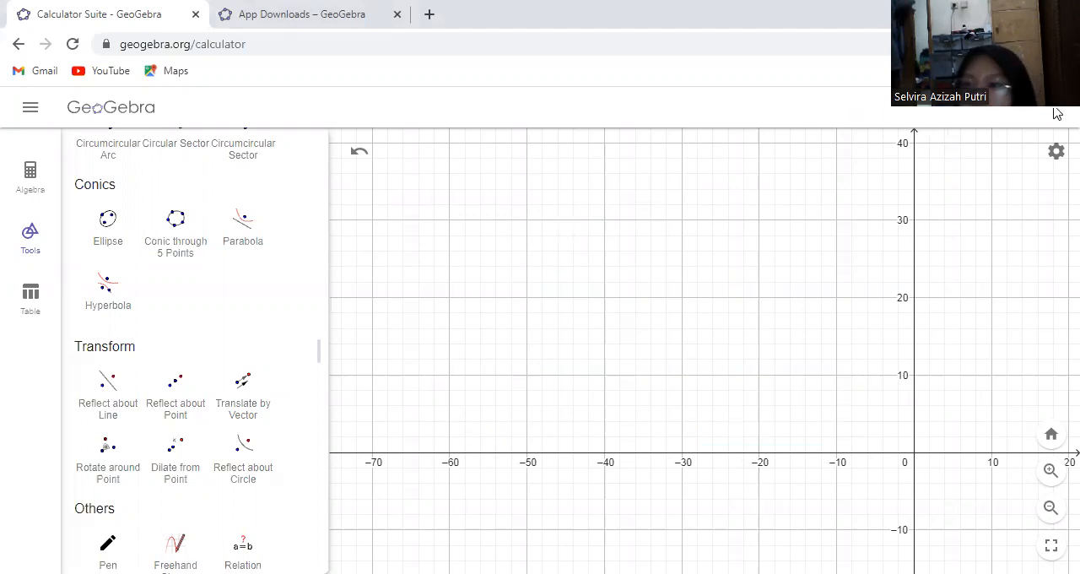
Set the x-axis distance to π and change it to π/2 in the graphics view settings
left_click(1056, 151)
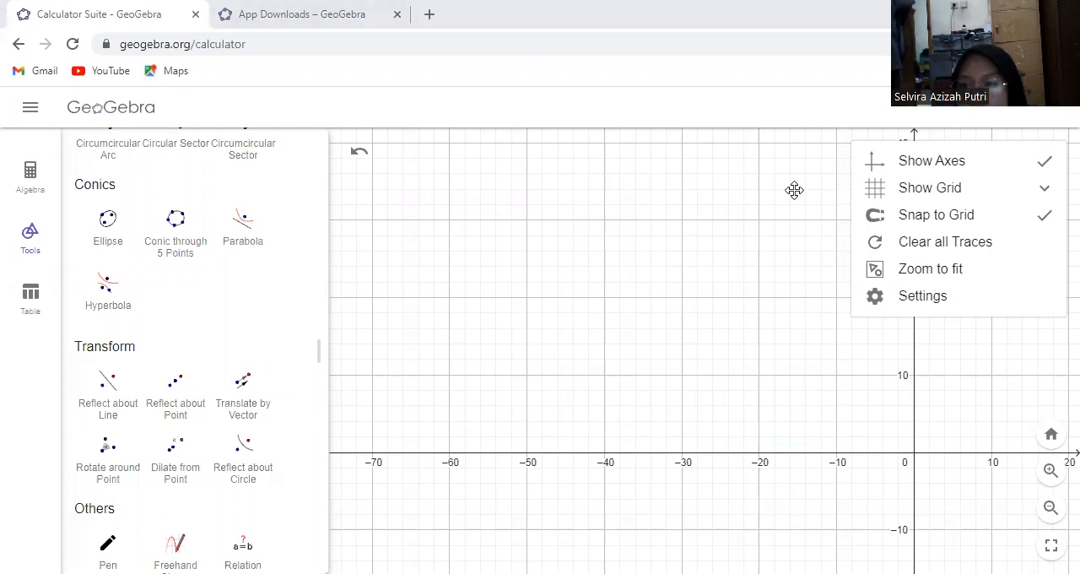
left_click(890, 295)
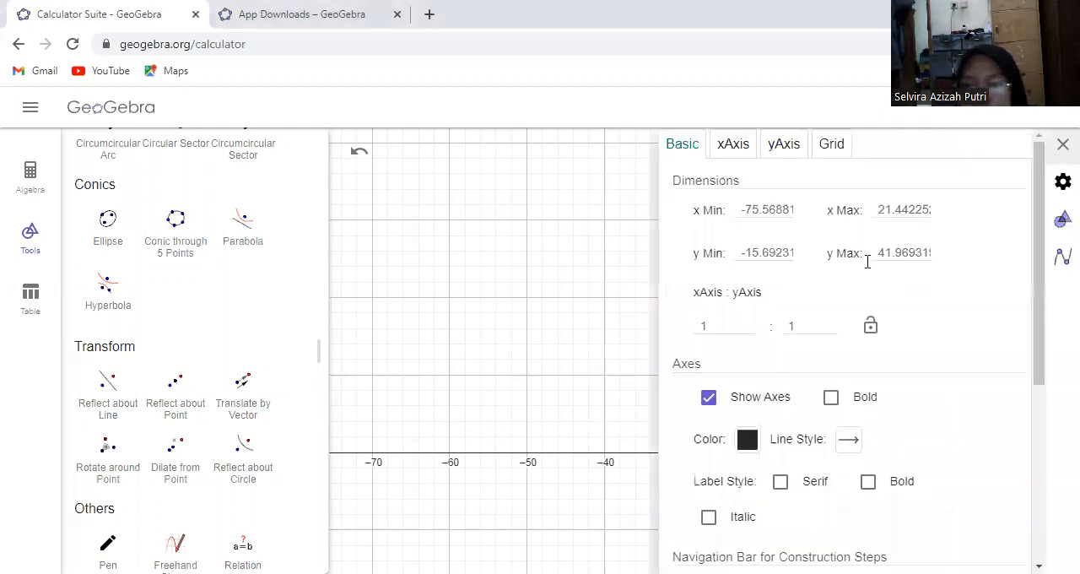
left_click(734, 156)
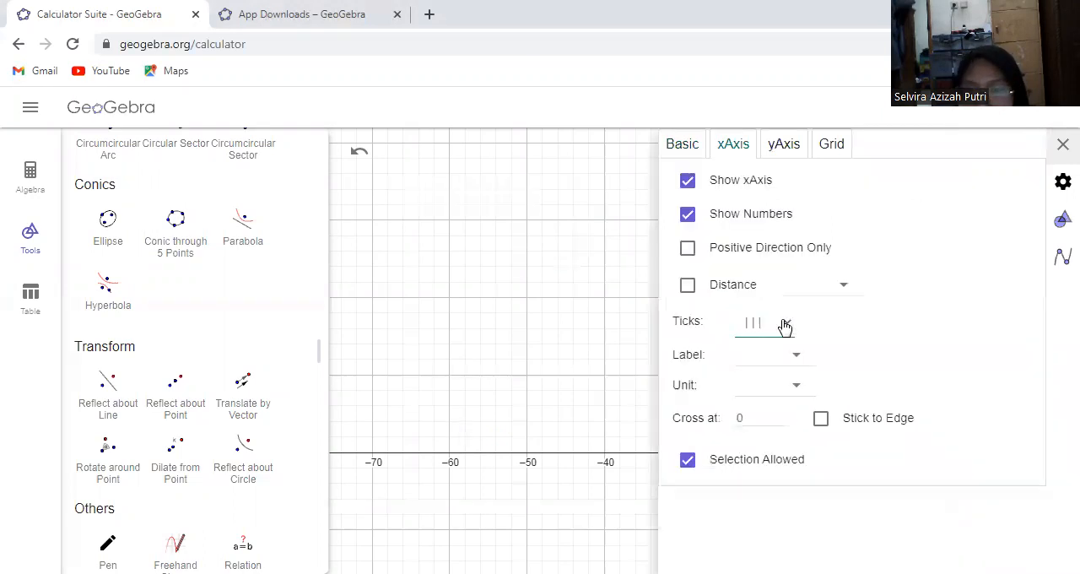
left_click(838, 292)
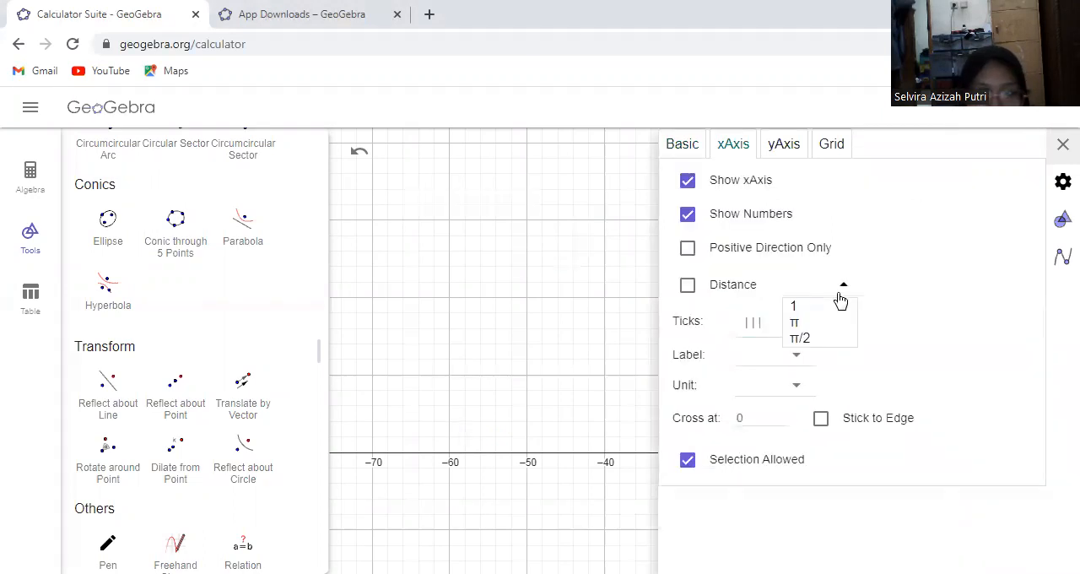
left_click(811, 328)
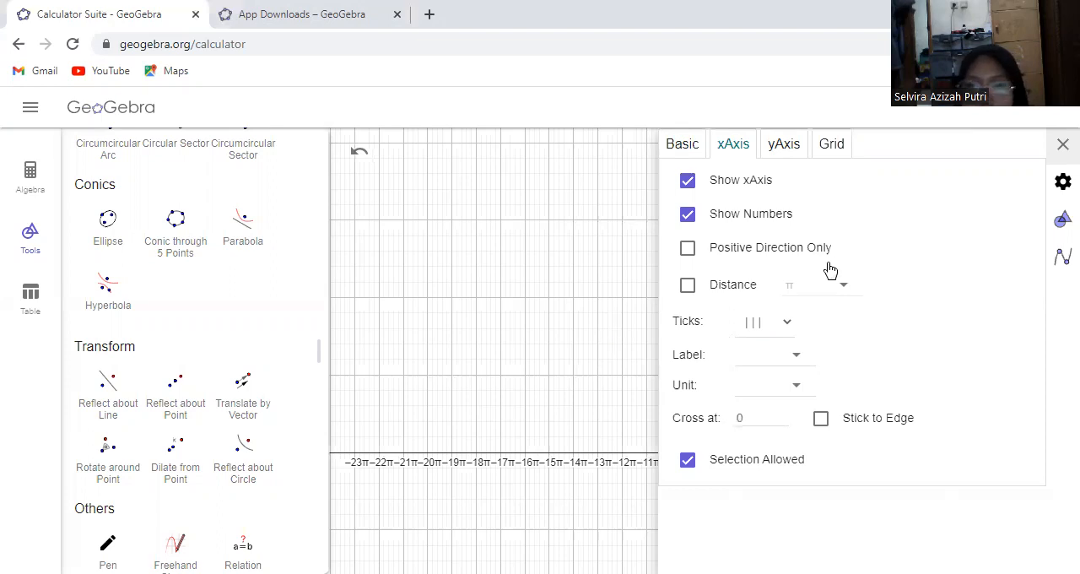
left_click(842, 285)
left_click(796, 340)
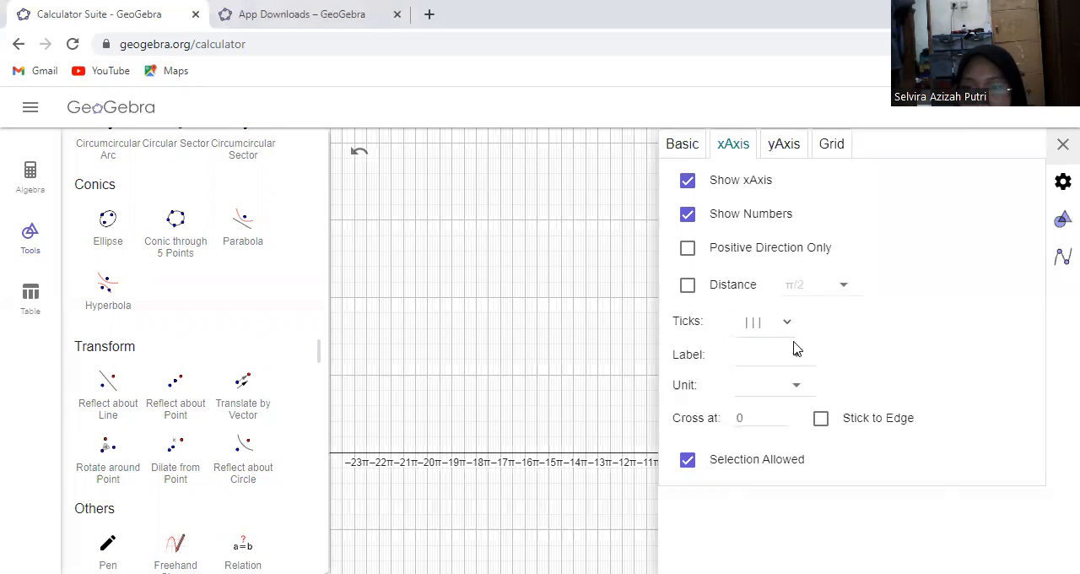
left_click(1060, 143)
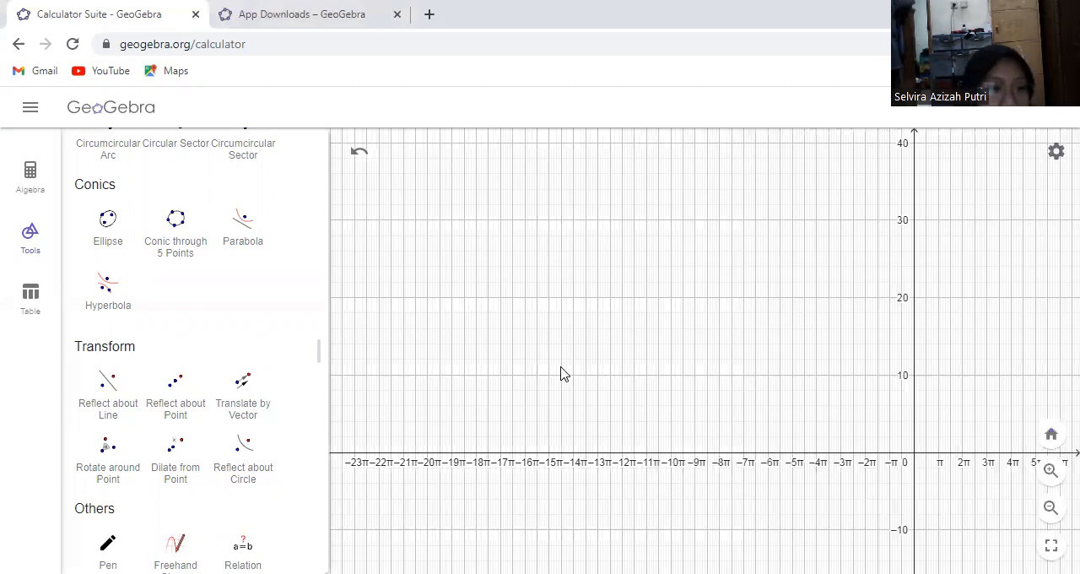
left_click_drag(314, 505, 345, 115)
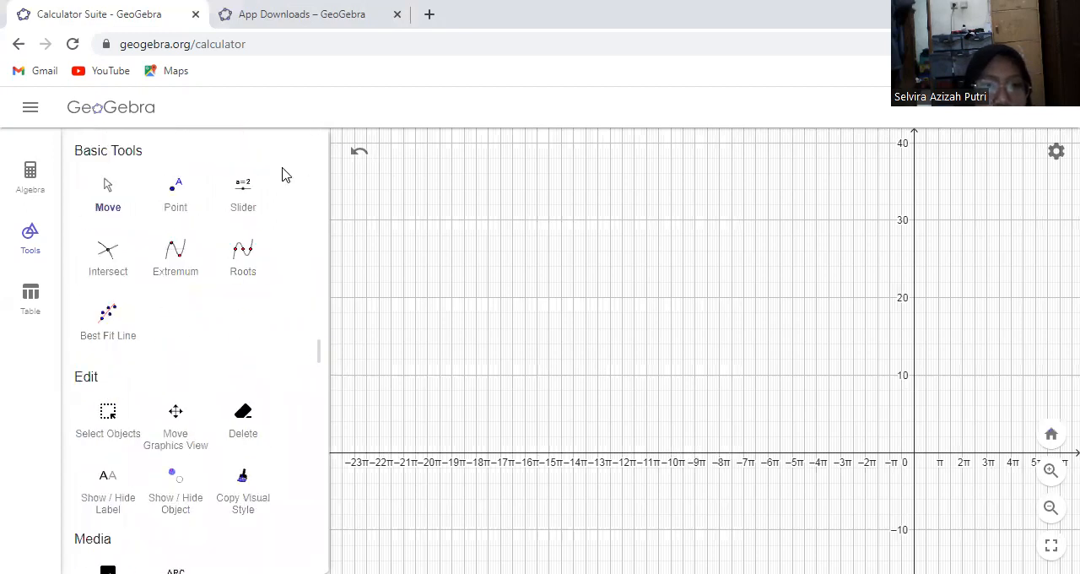
Create an angle slider α in the upper part of the graphics view with a minimum of -3 and an increment of 1°
left_click(242, 187)
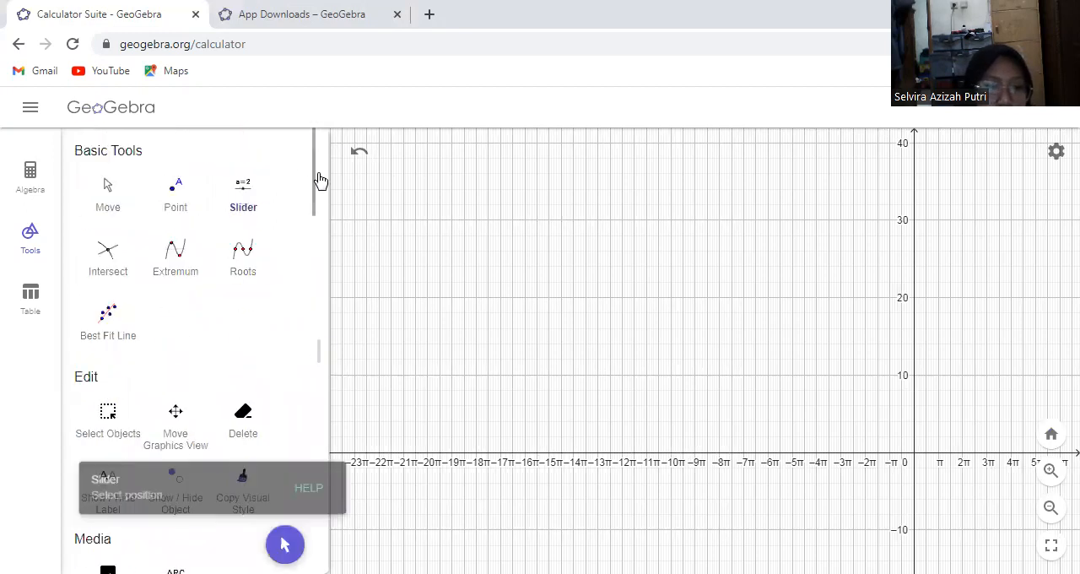
left_click(641, 183)
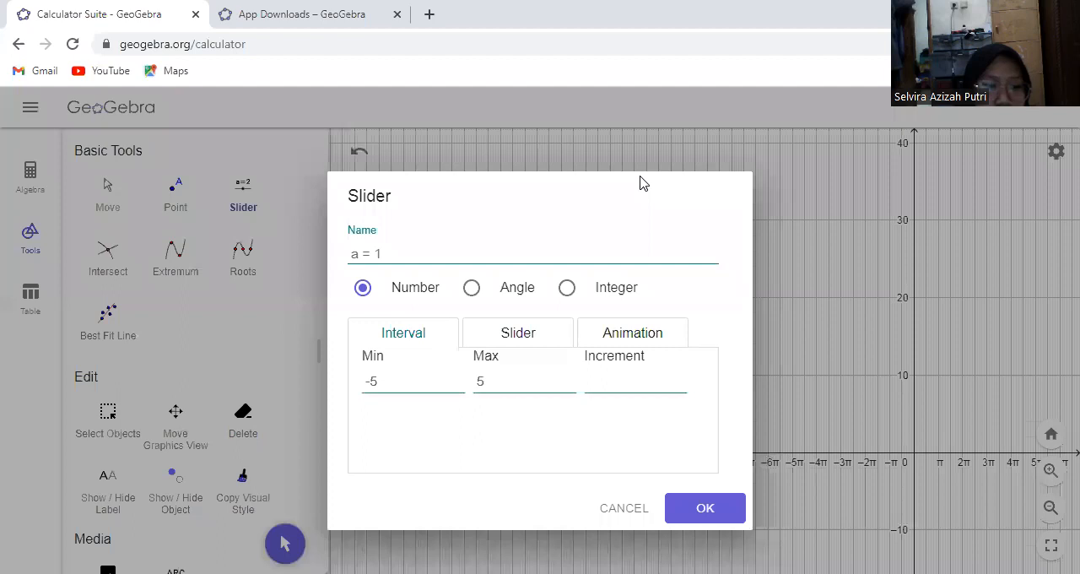
left_click(478, 295)
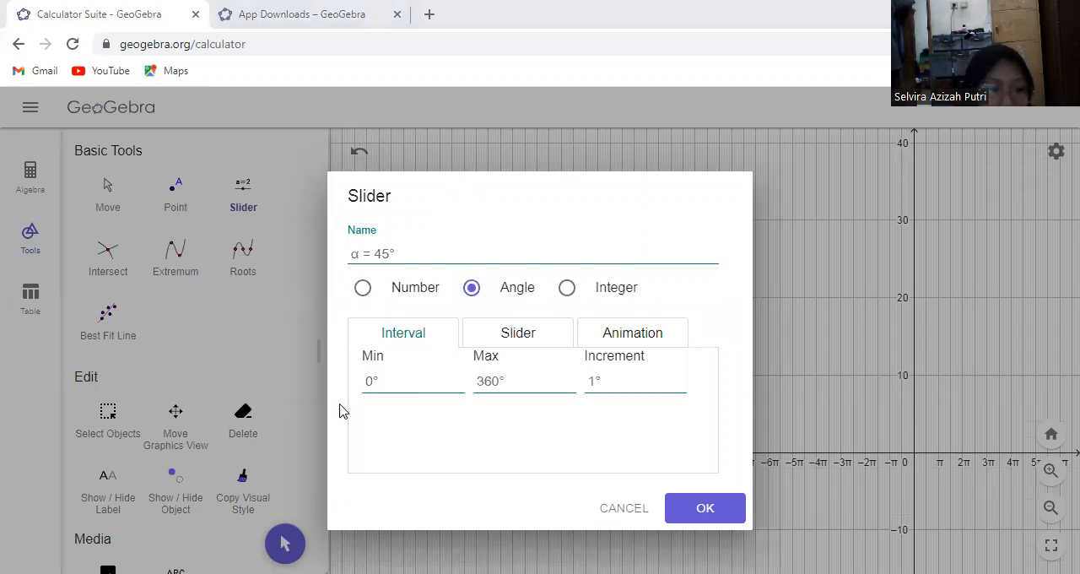
left_click(380, 380)
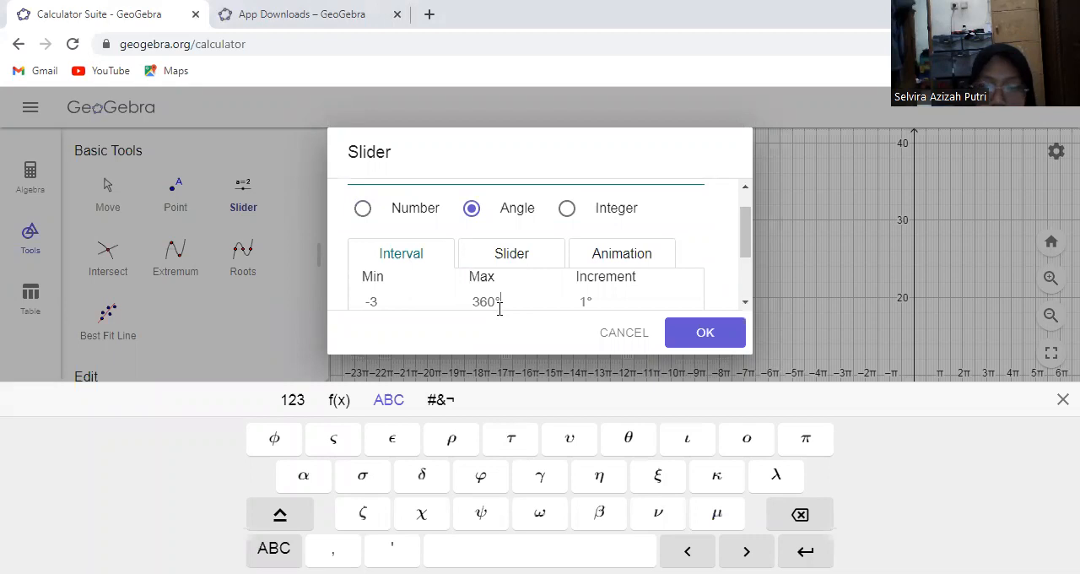
left_click(713, 337)
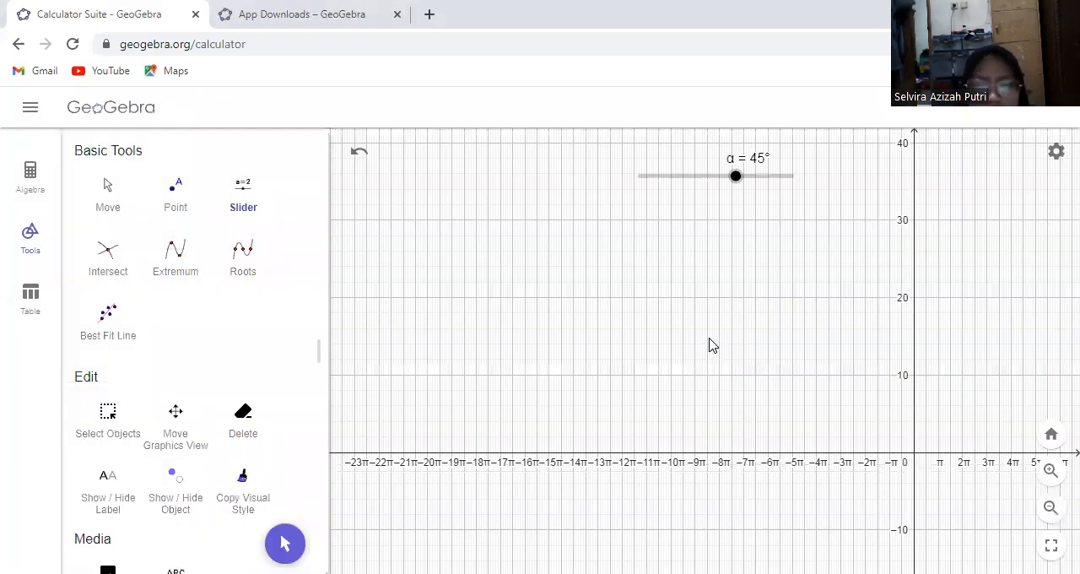
Move slider α to about 5° and check its interval settings
mouse_move(715, 176)
left_mouse_down()
mouse_move(694, 176)
mouse_move(717, 176)
left_mouse_up()
left_click(717, 175)
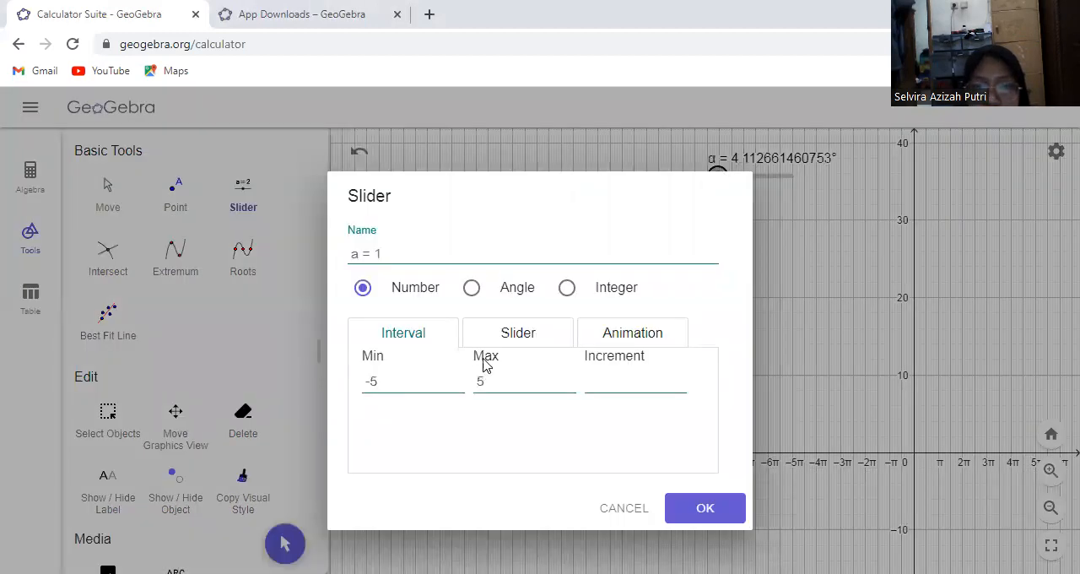
left_click(632, 508)
left_click(284, 544)
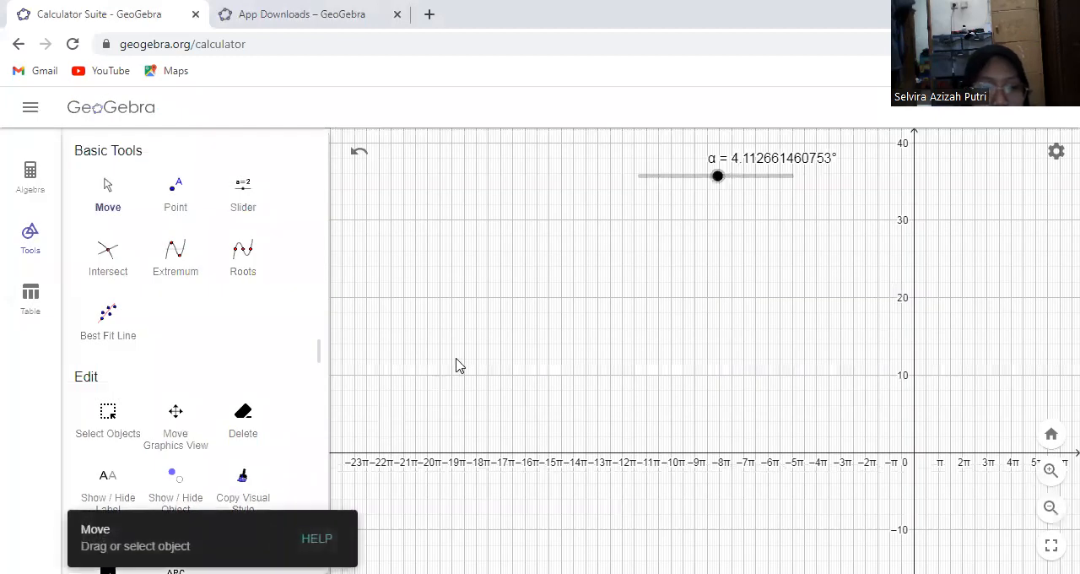
left_click(730, 186)
double_click(697, 184)
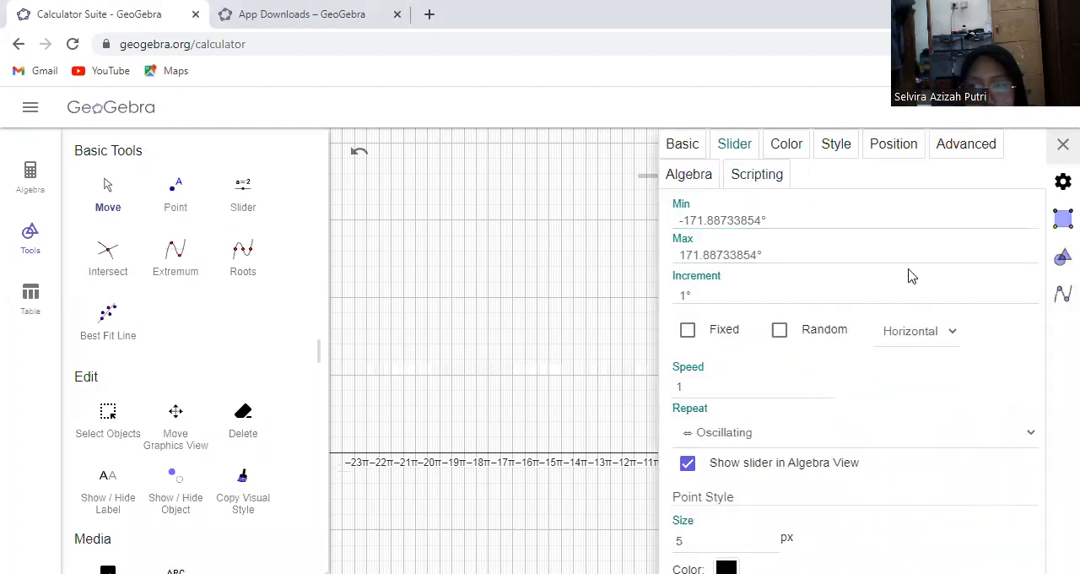
left_click(558, 274)
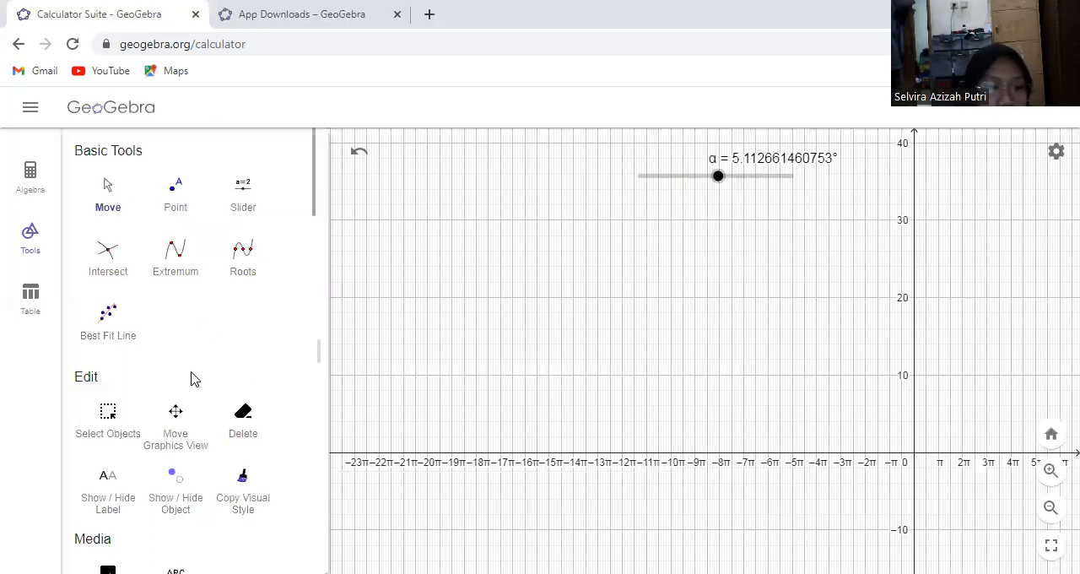
Create a number slider b with the interval -5 to 5, placed below and to the left of slider α
left_click(248, 209)
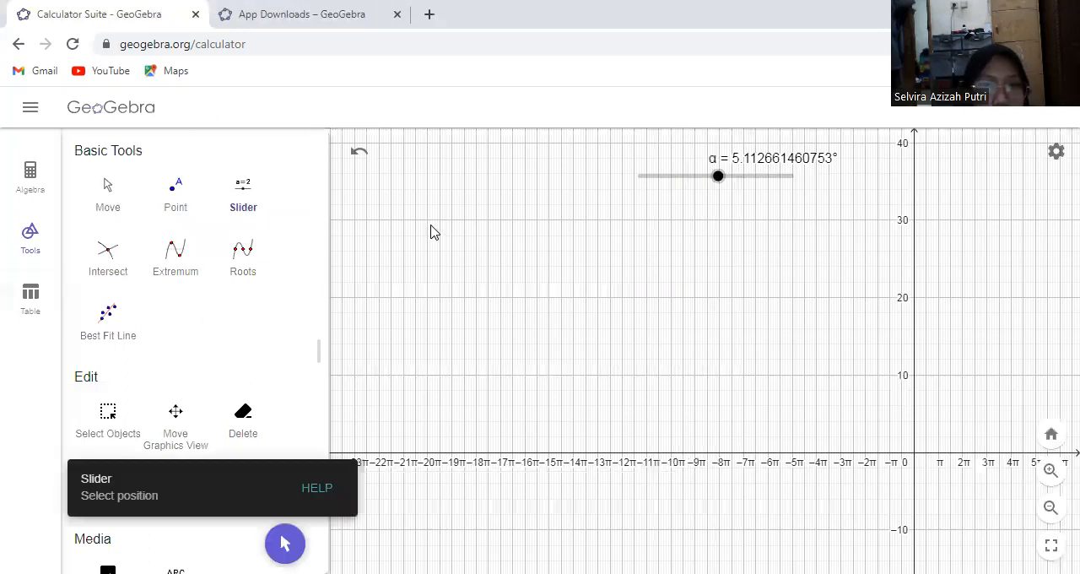
left_click(432, 232)
left_click(358, 253)
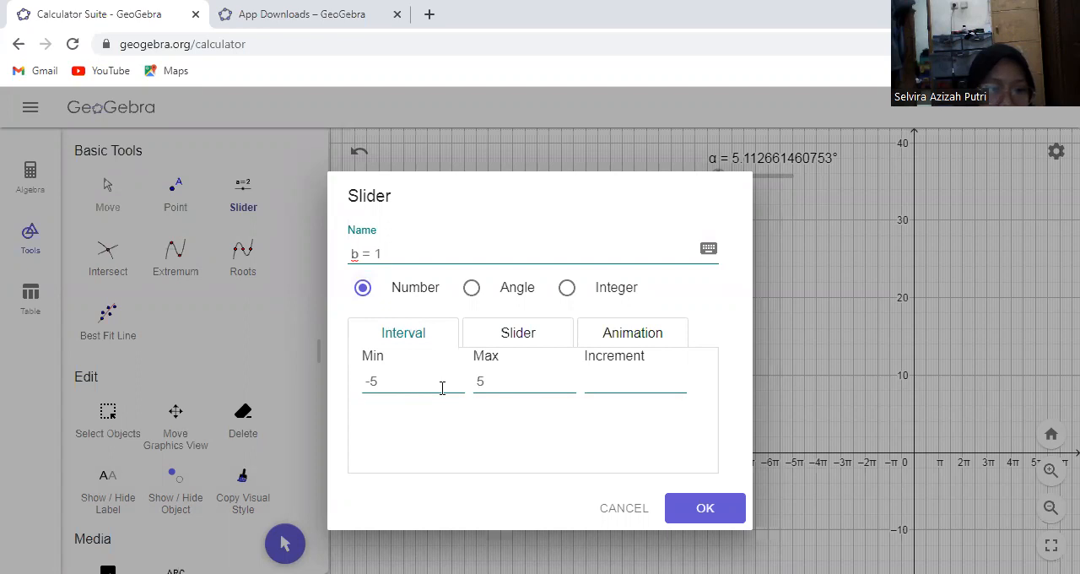
left_click(597, 385)
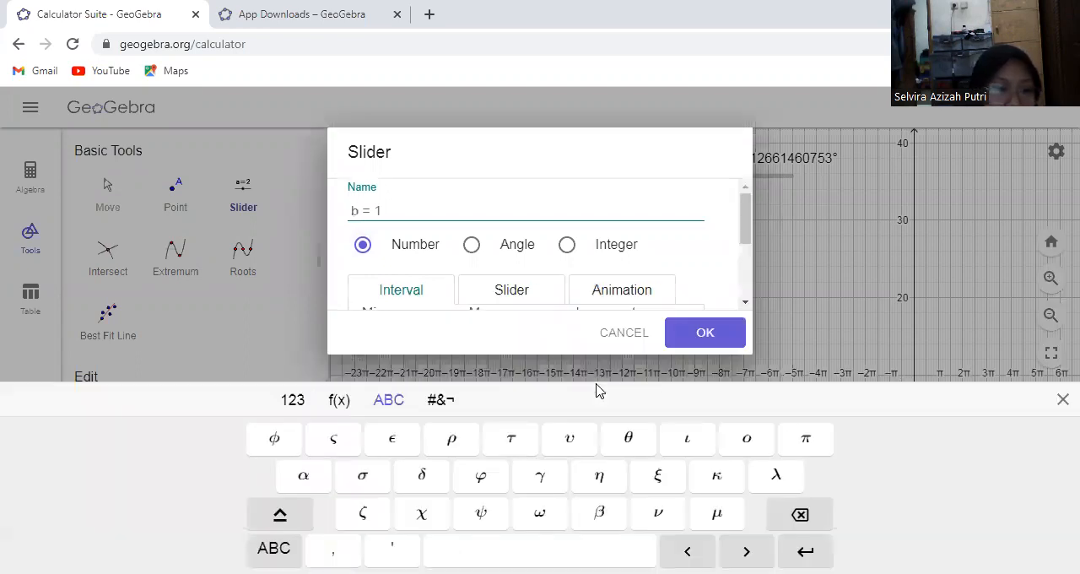
left_click(688, 336)
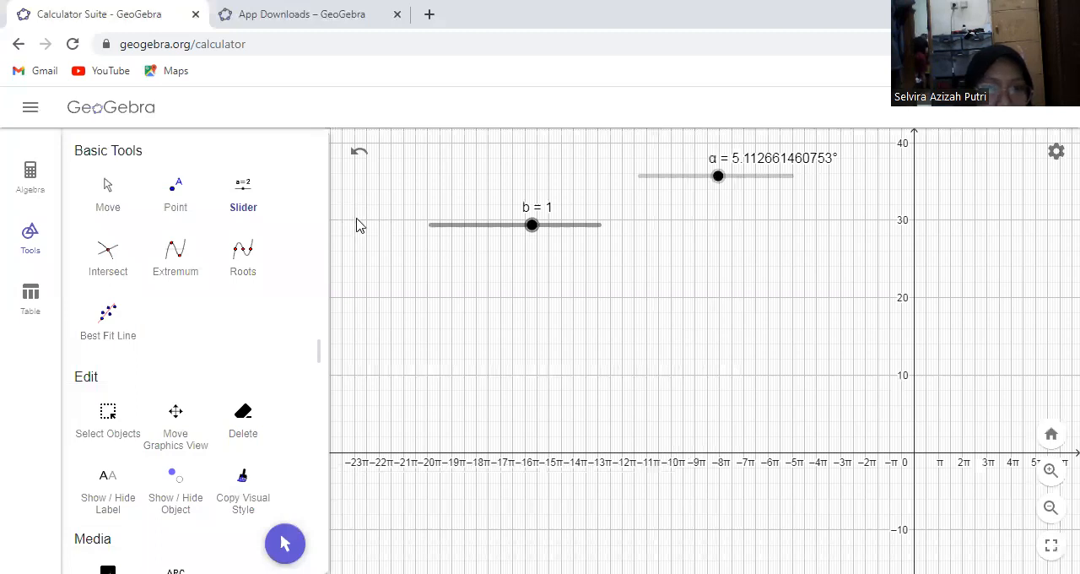
left_click(463, 280)
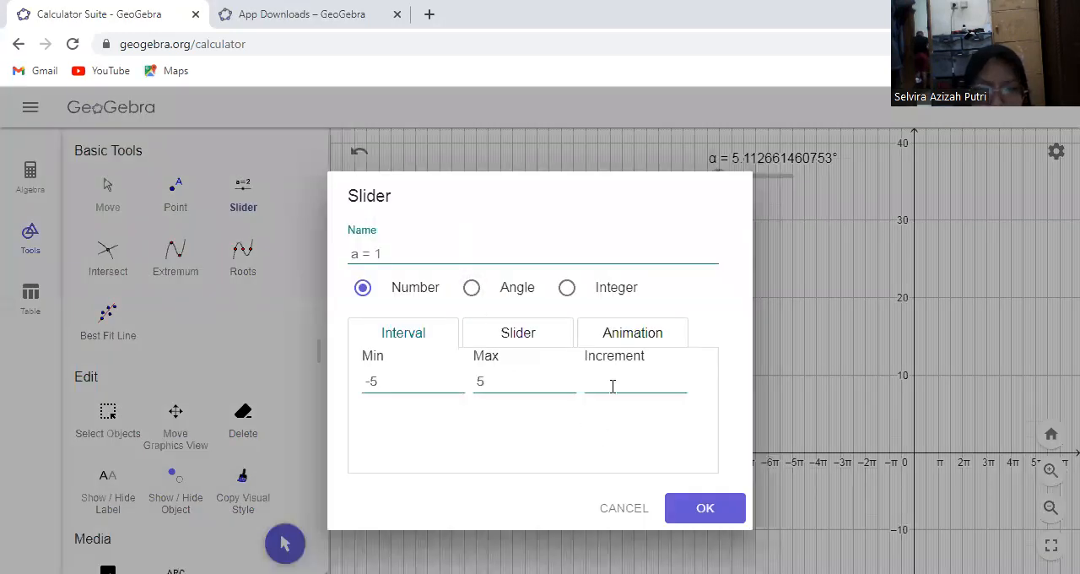
left_click(613, 387)
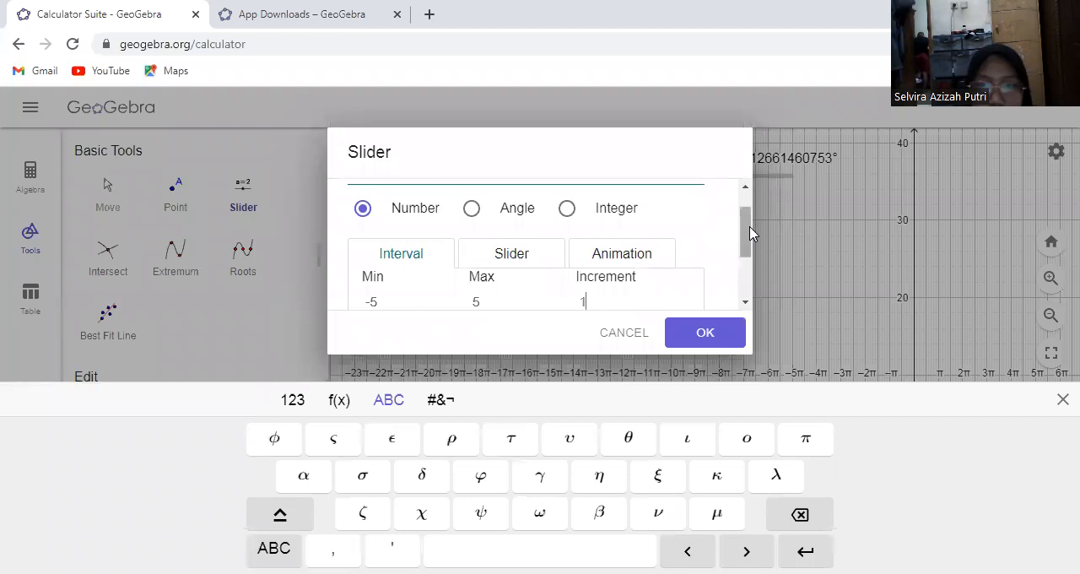
scroll(748, 228, "up", 2)
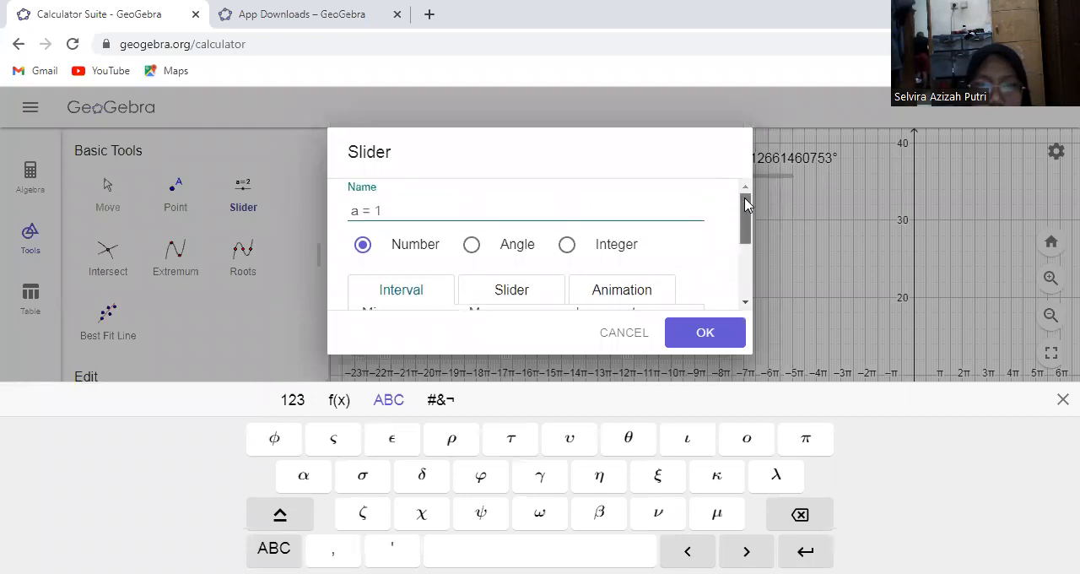
left_click(358, 206)
key("BackSpace")
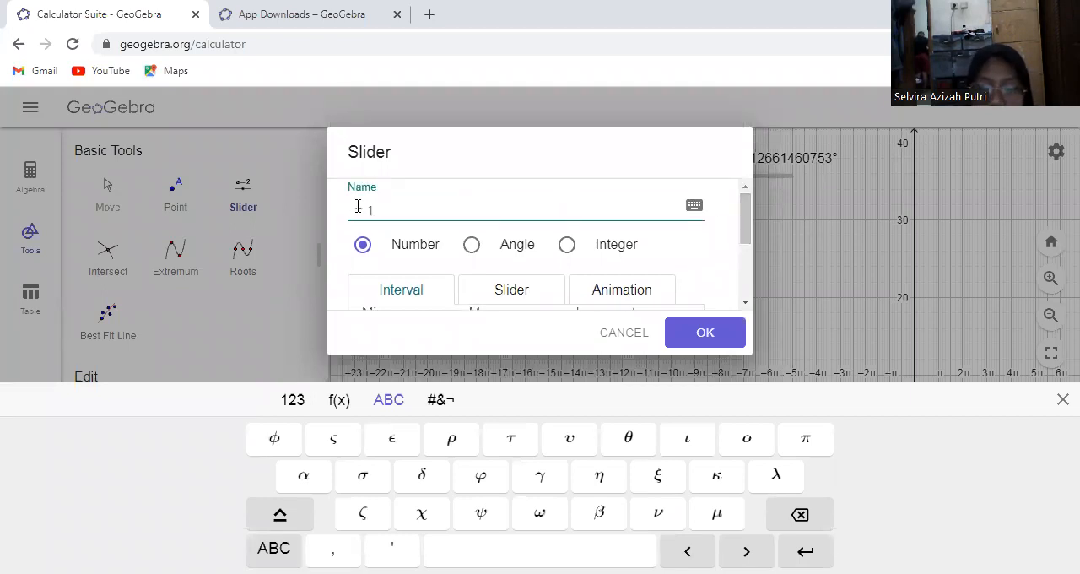
left_click(492, 248)
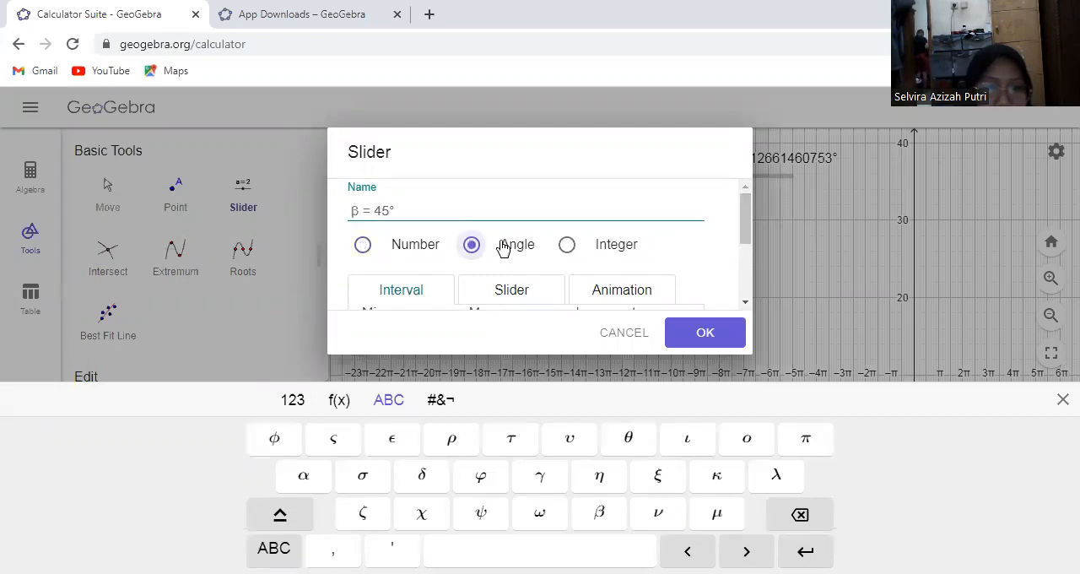
left_click(621, 336)
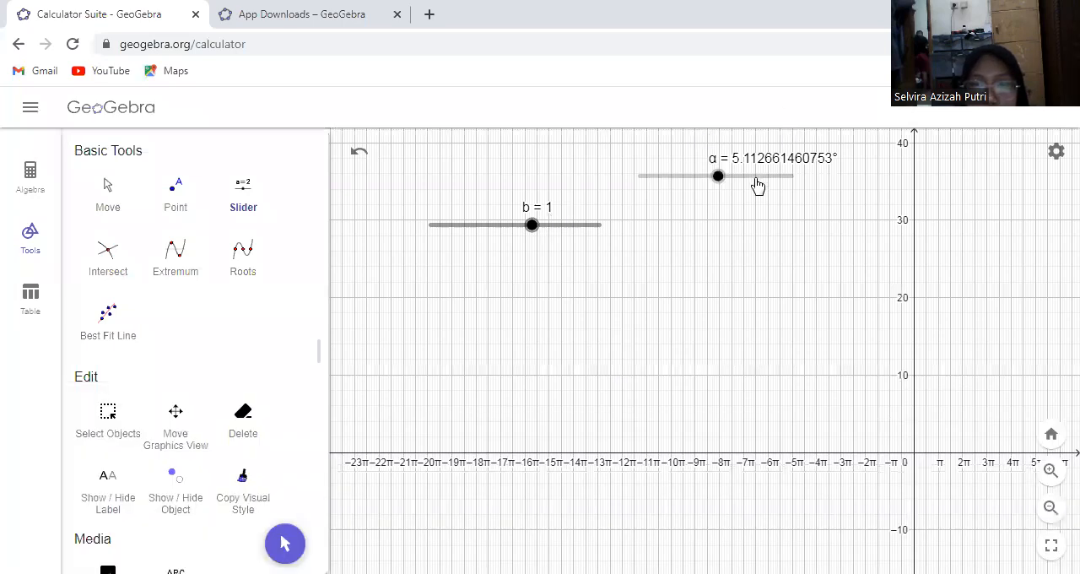
Delete the angle slider α from the graphics view, keeping slider b
left_click(759, 183)
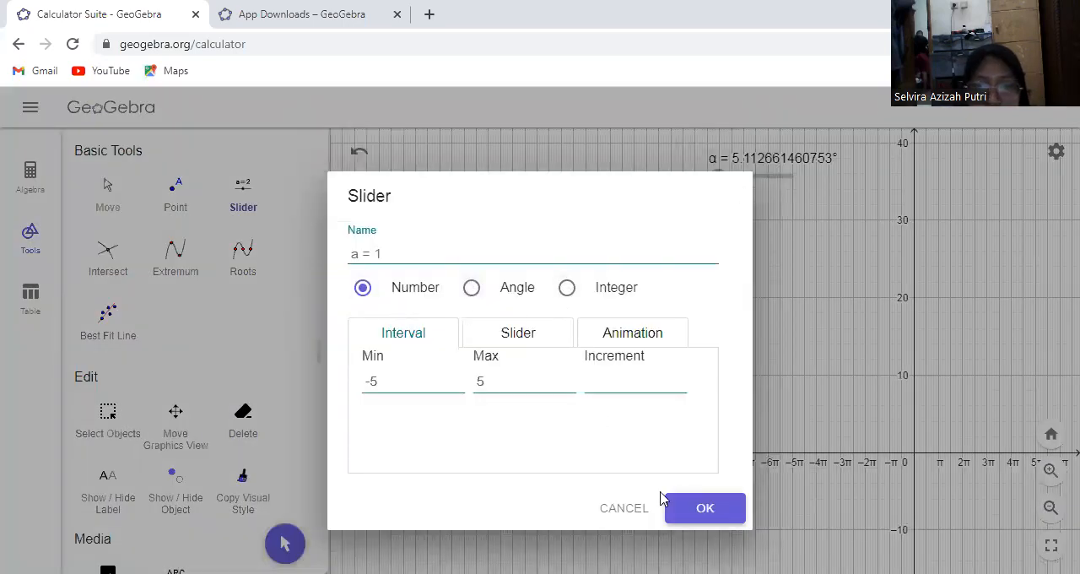
left_click(632, 506)
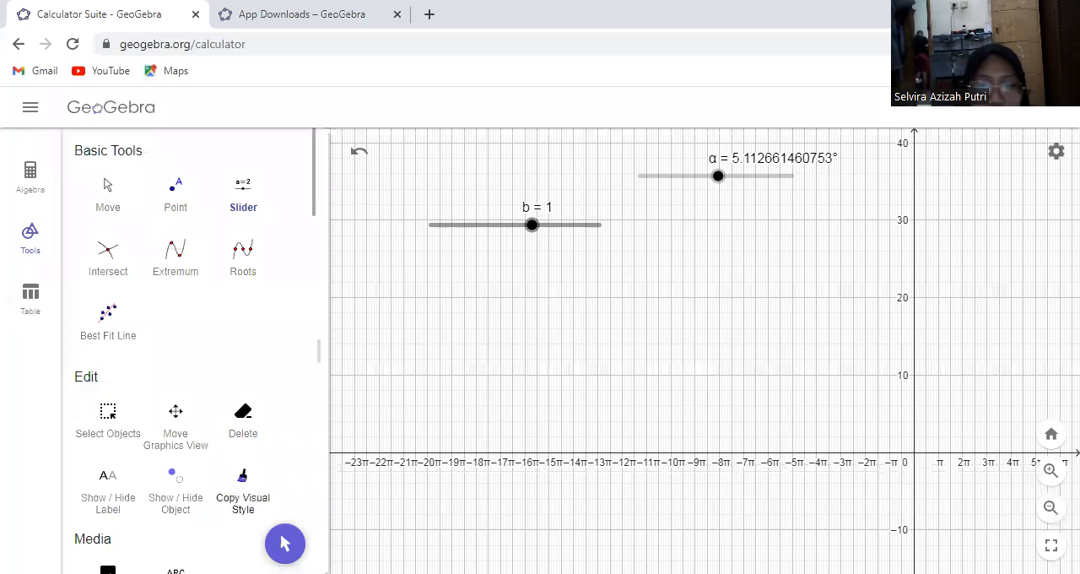
left_click(285, 543)
left_click(680, 178)
key("Delete")
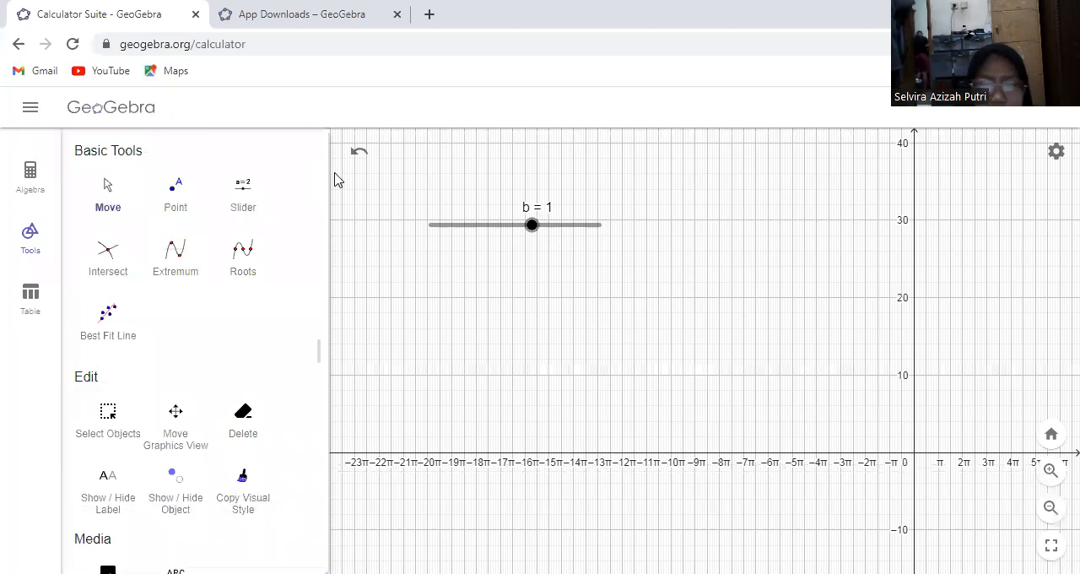
Create a number slider a above slider b with minimum -3, maximum 3 and increment 1
left_click(245, 199)
left_click(618, 178)
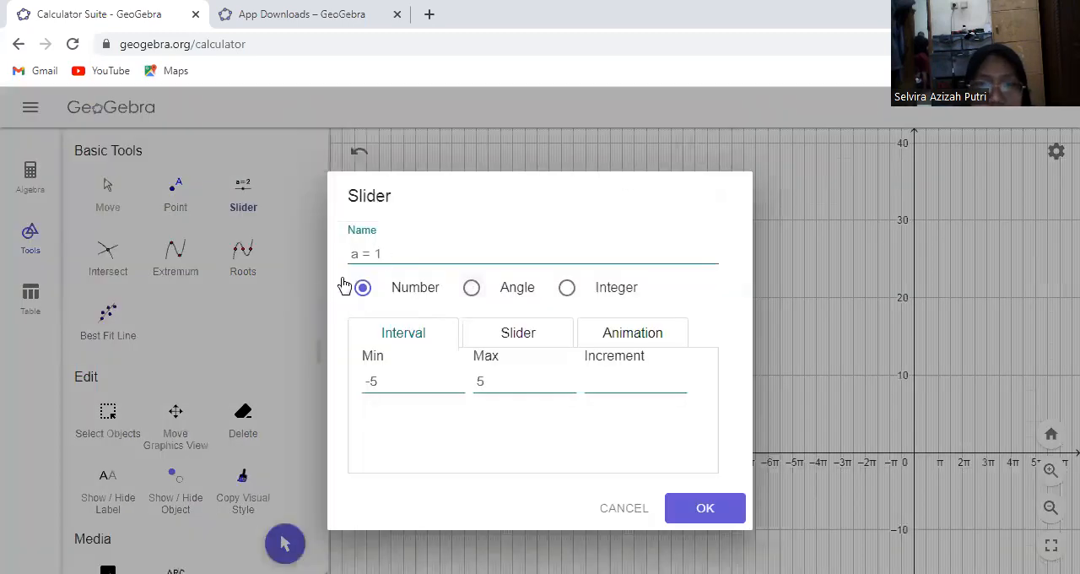
left_click(390, 381)
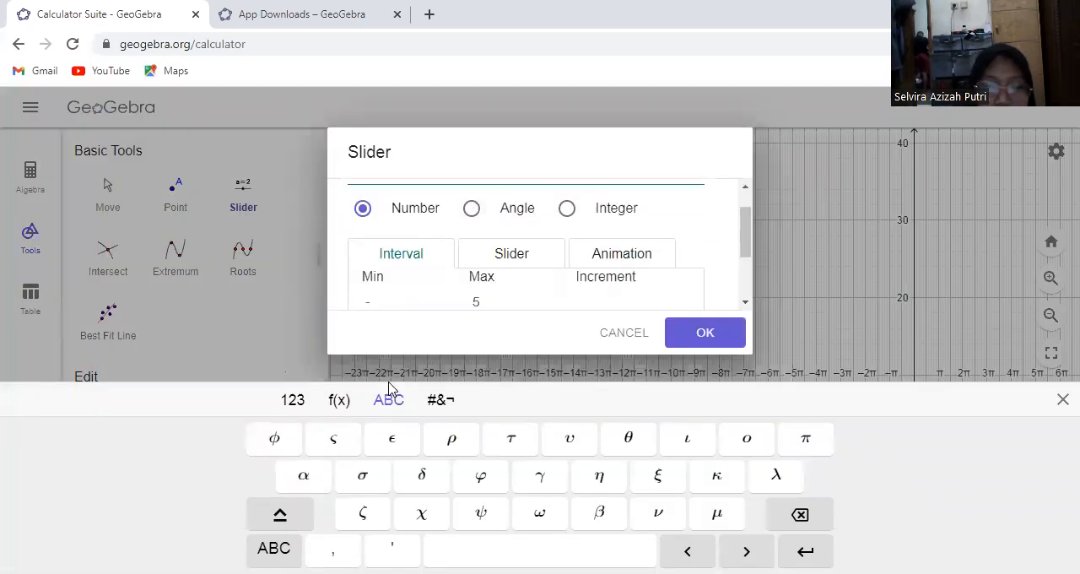
left_click(481, 298)
key("BackSpace")
type("3")
left_click(598, 292)
type("1")
left_click(671, 333)
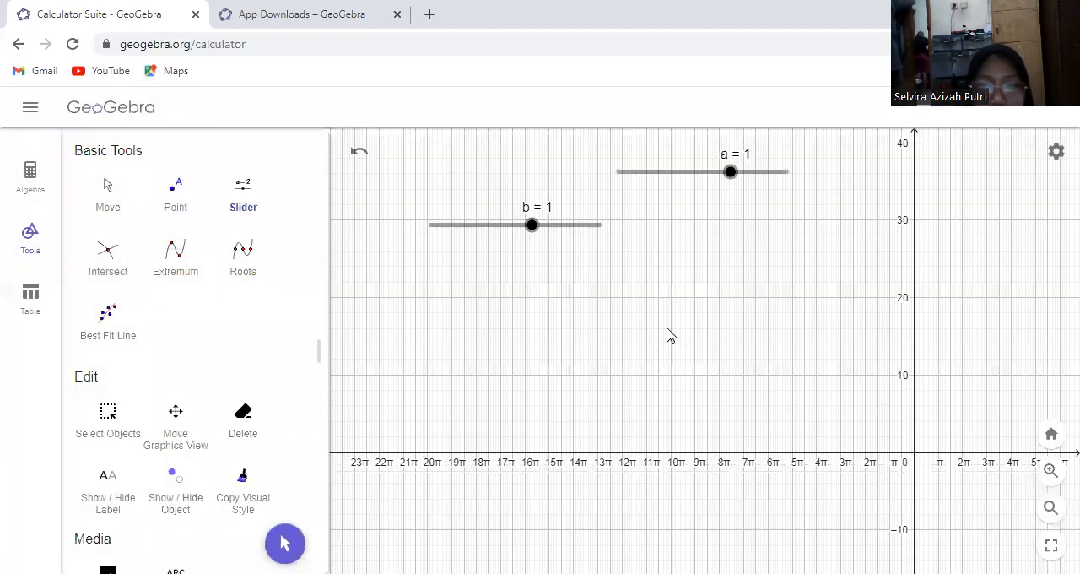
Create a number slider c below slider b with the interval -5 to 5 and increment 1
left_click(518, 274)
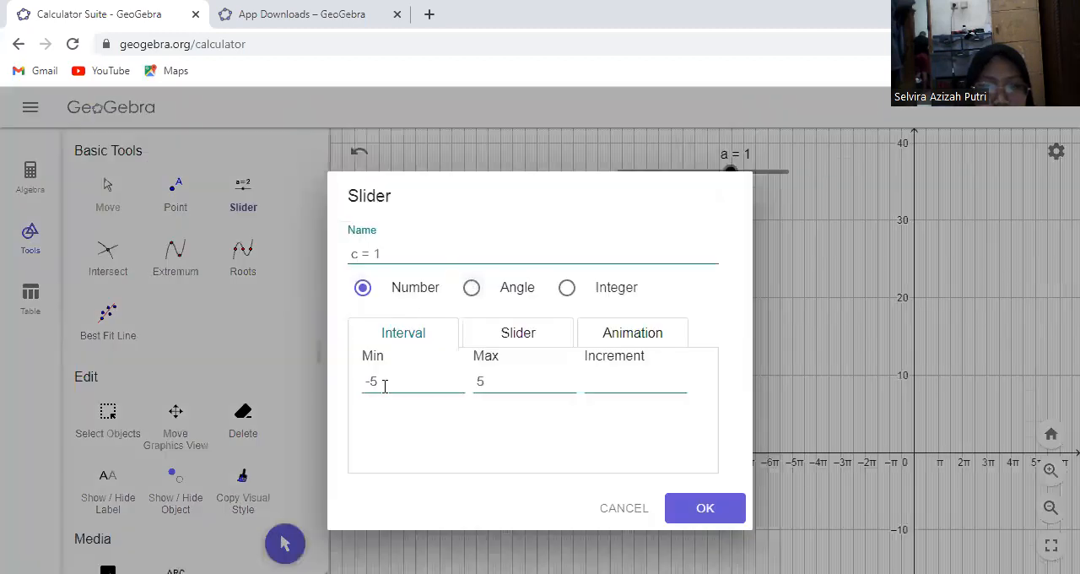
left_click(650, 385)
type("1")
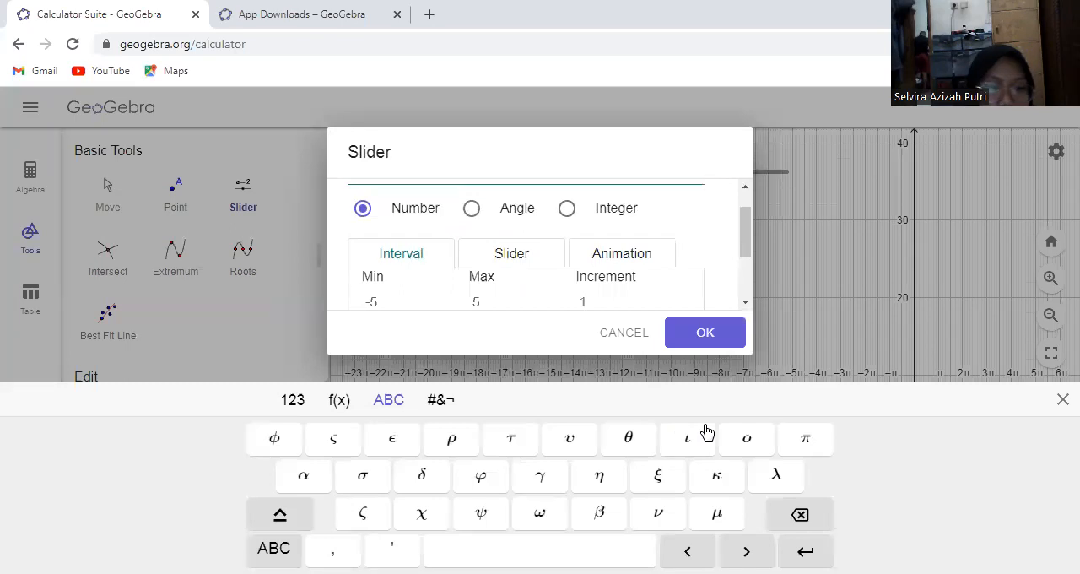
left_click(705, 335)
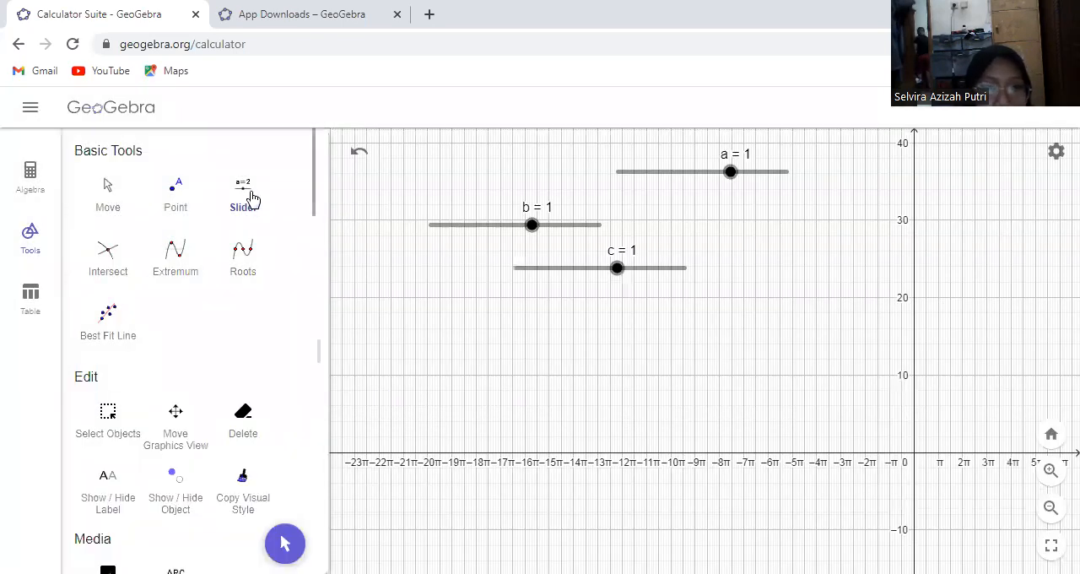
Create an angle slider α below slider c ranging from 0° to 360° with an increment of 1°
left_click(471, 319)
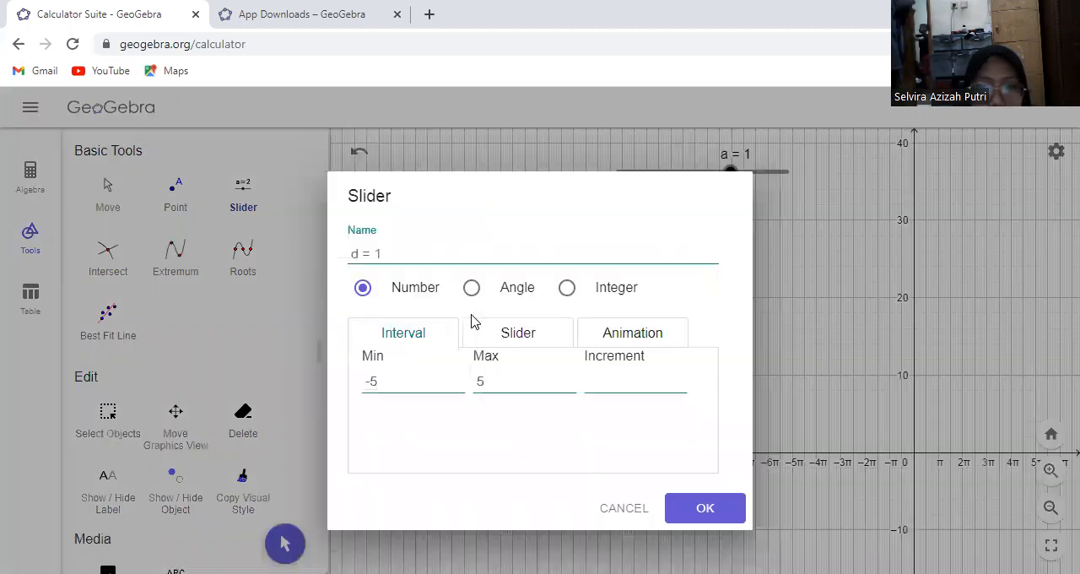
left_click(471, 288)
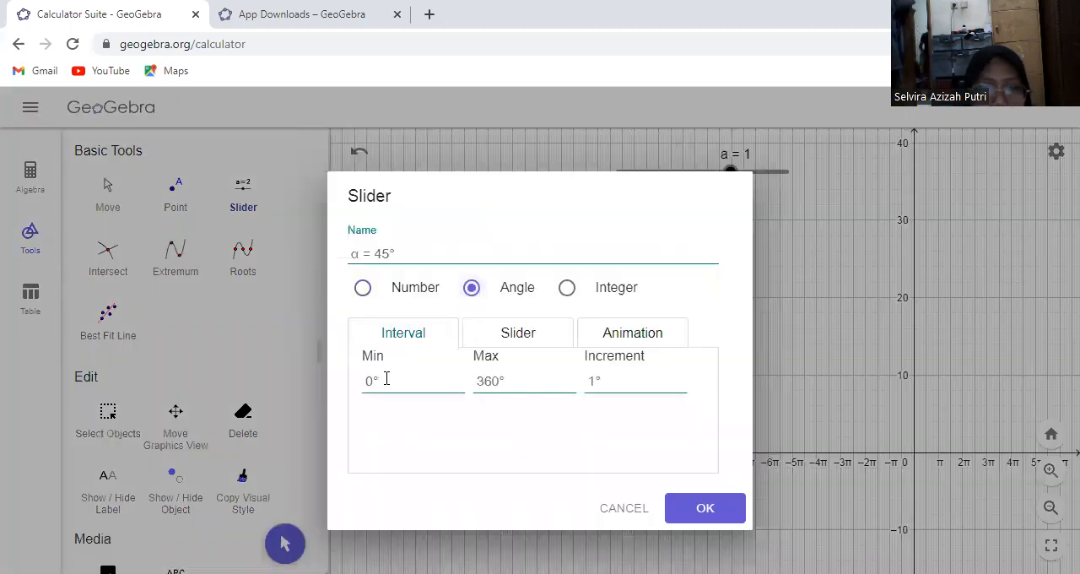
left_click(687, 518)
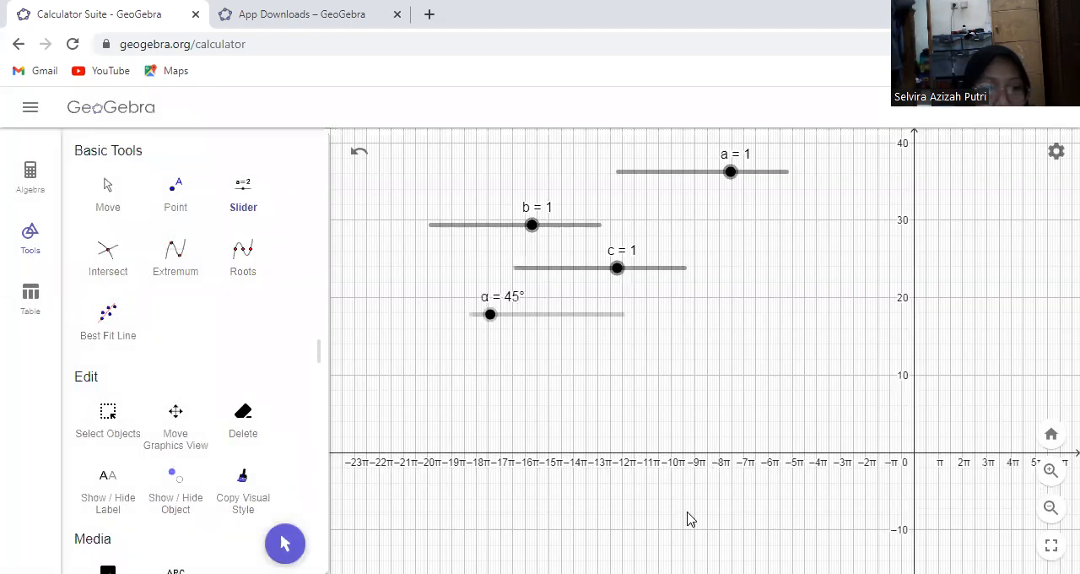
Write f(x) = a + b sin((c(x + α))) as a new algebra entry below slider α
left_click(34, 175)
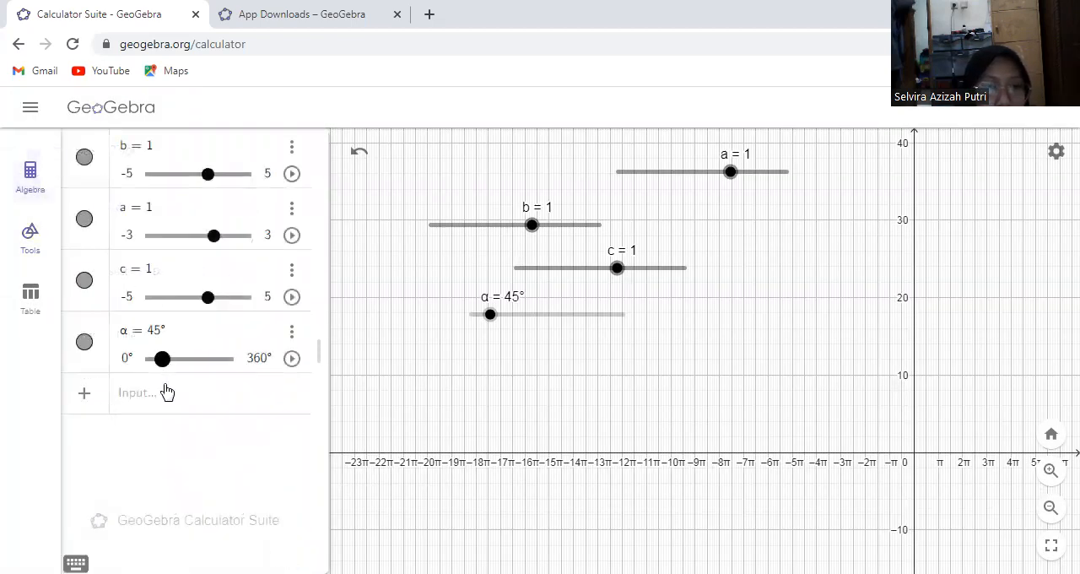
left_click(162, 390)
type("f(x) ")
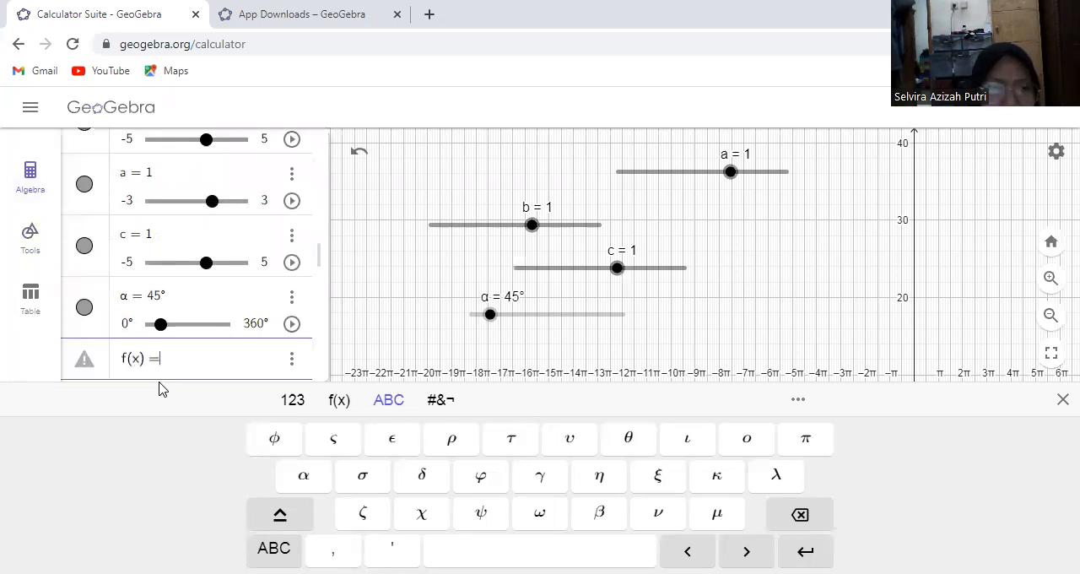
type("= a ")
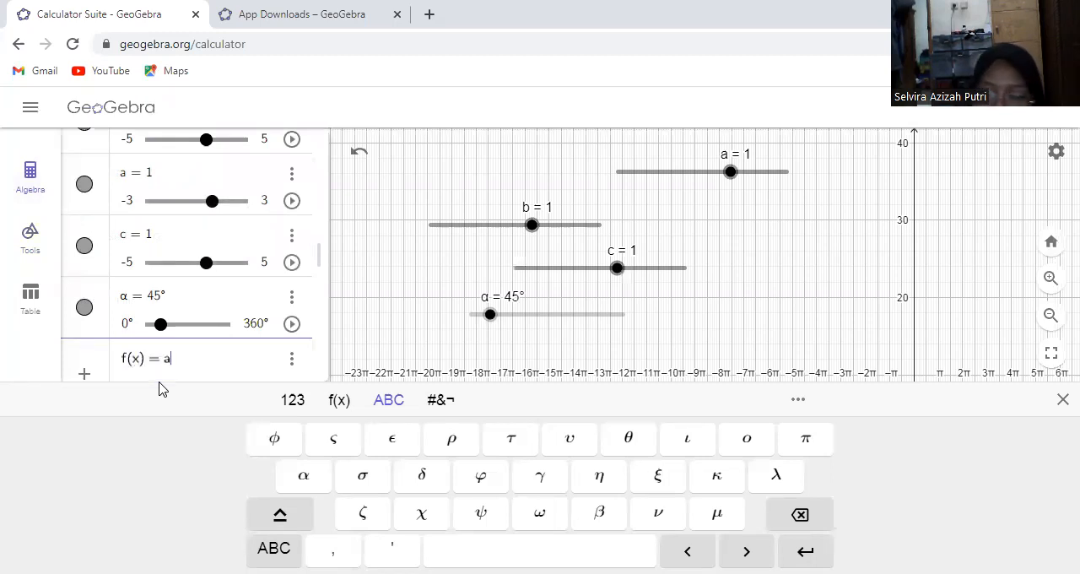
type("+ b ")
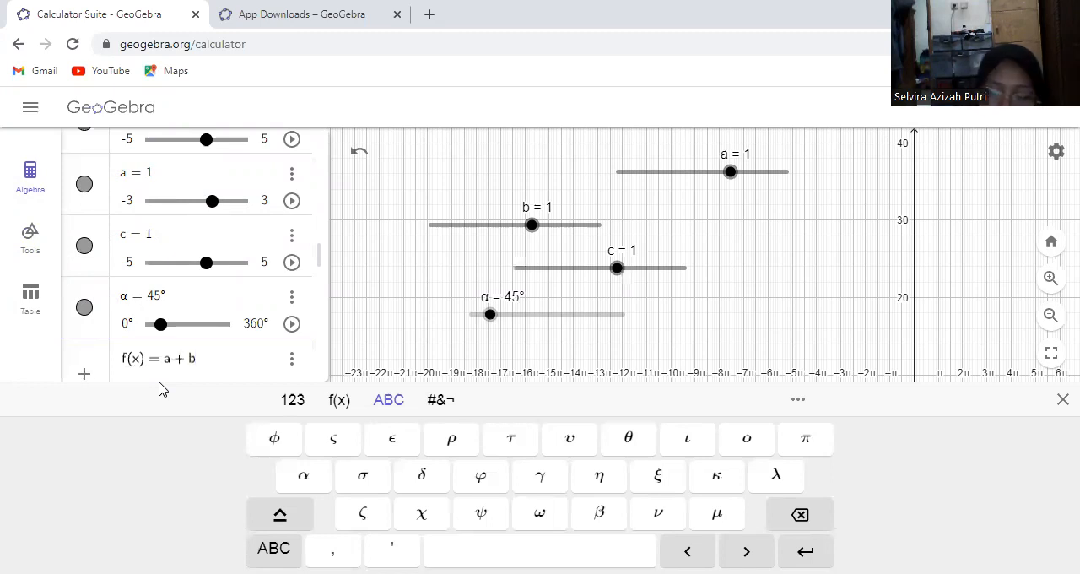
type("sin((c(")
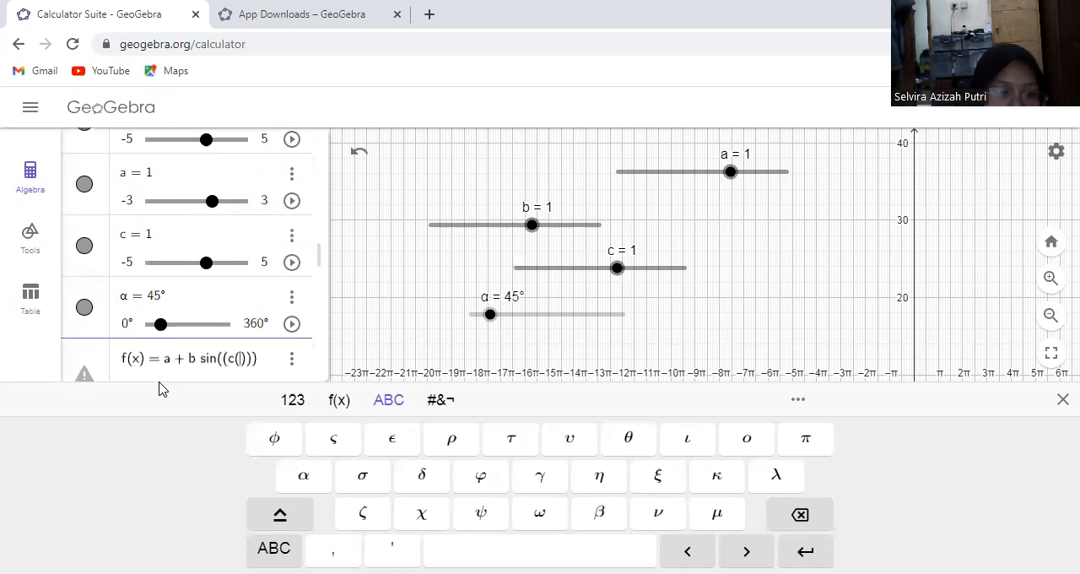
type("x+")
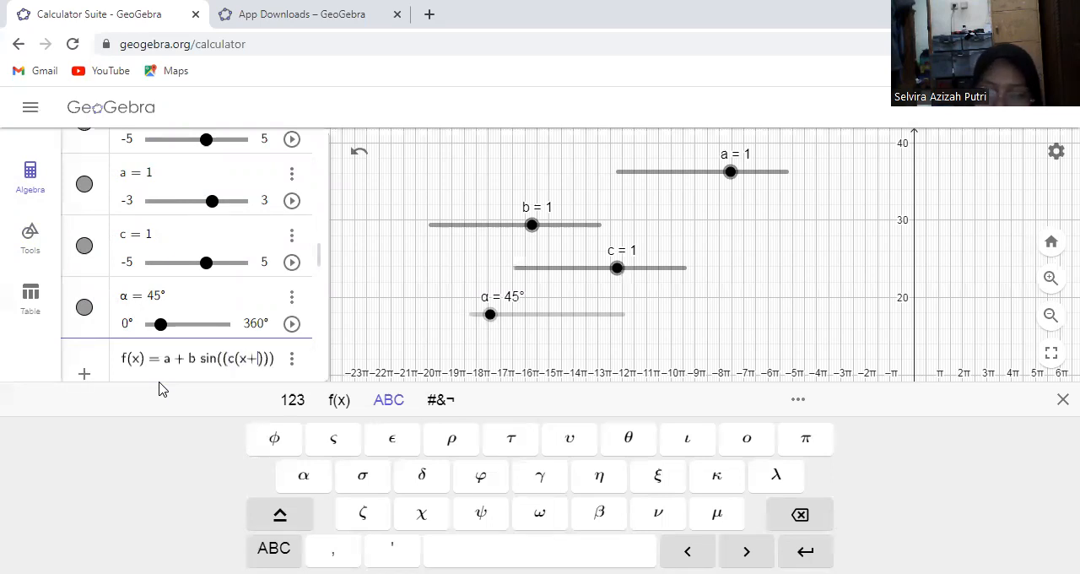
left_click(297, 475)
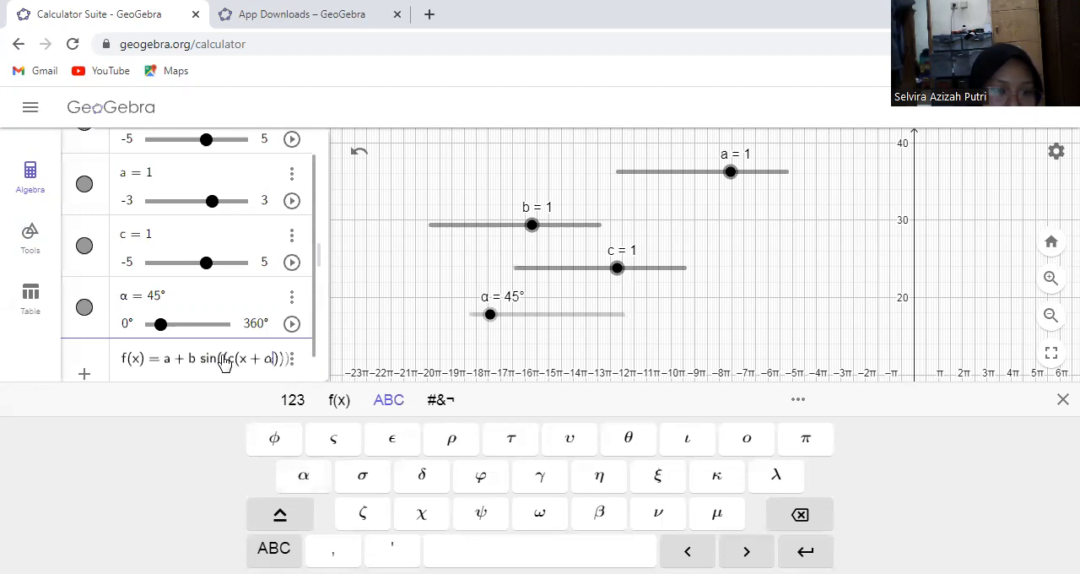
Rewrite the sine argument without the extra parentheses so the function reads f(x) = a + b sin(c(x + α)), and create it
key("BackSpace")
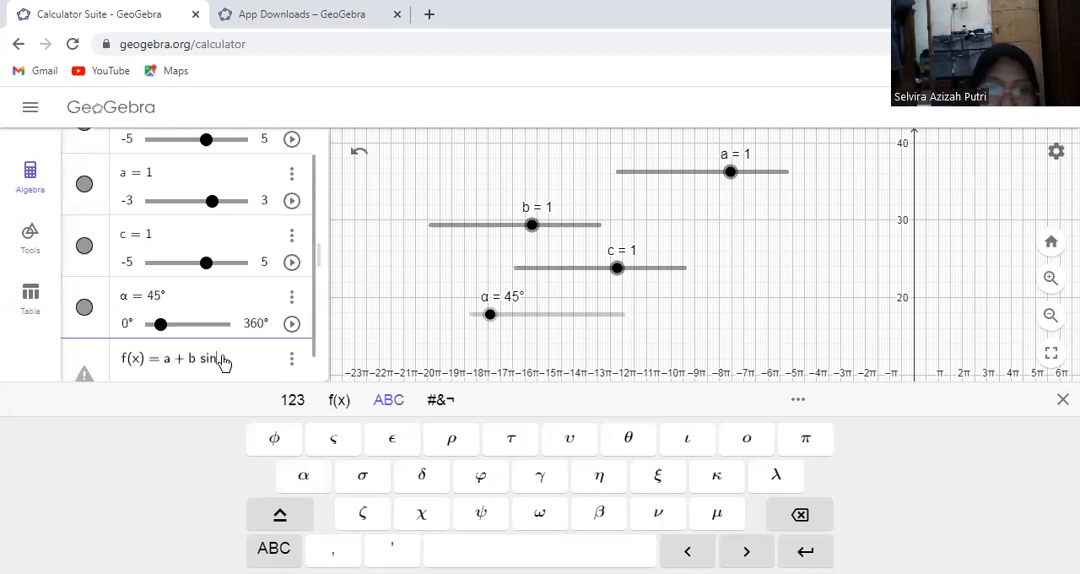
type("(")
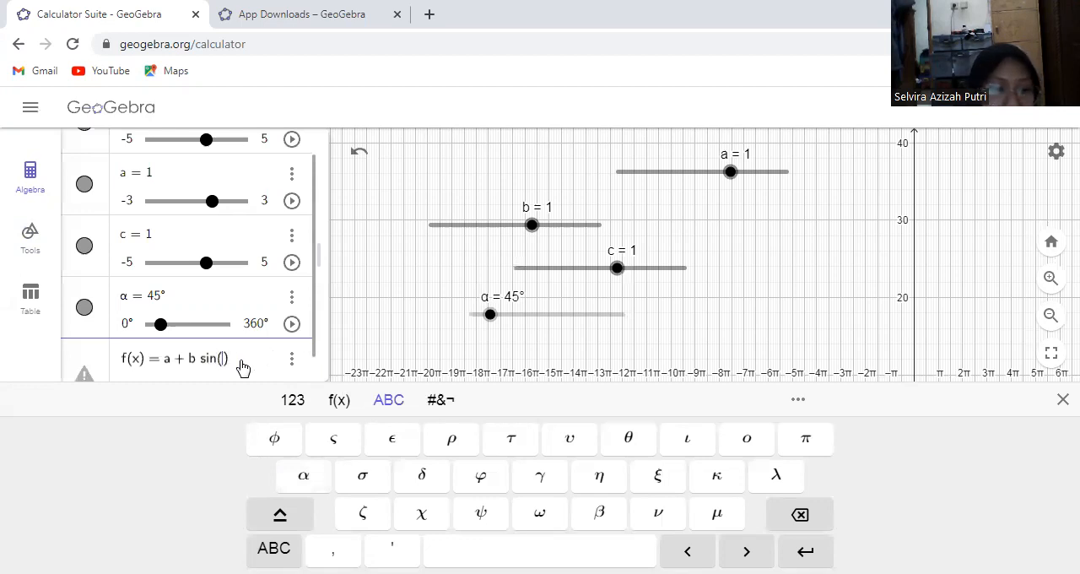
type("(")
key("BackSpace")
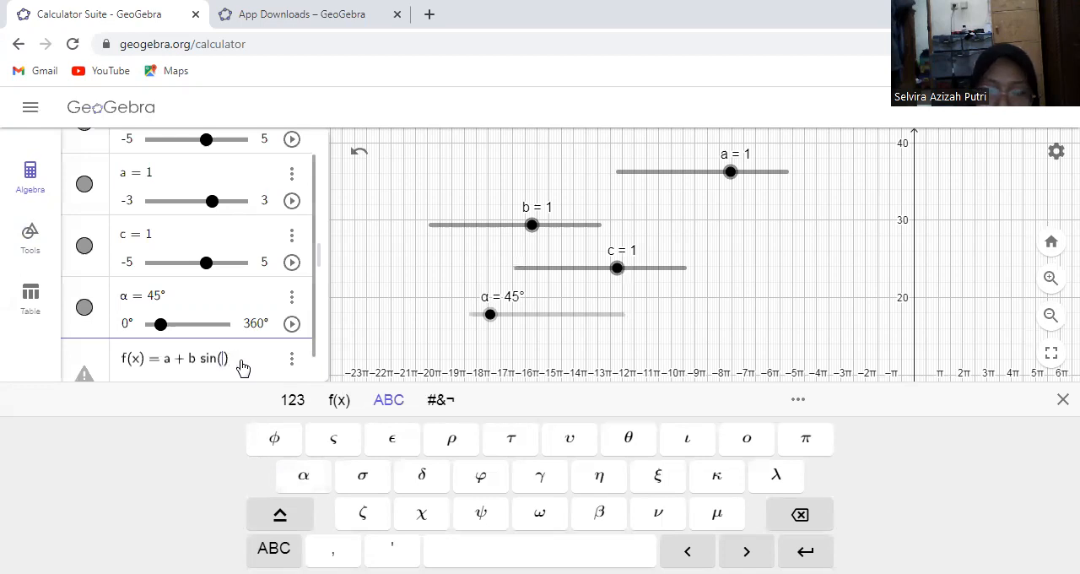
type("c")
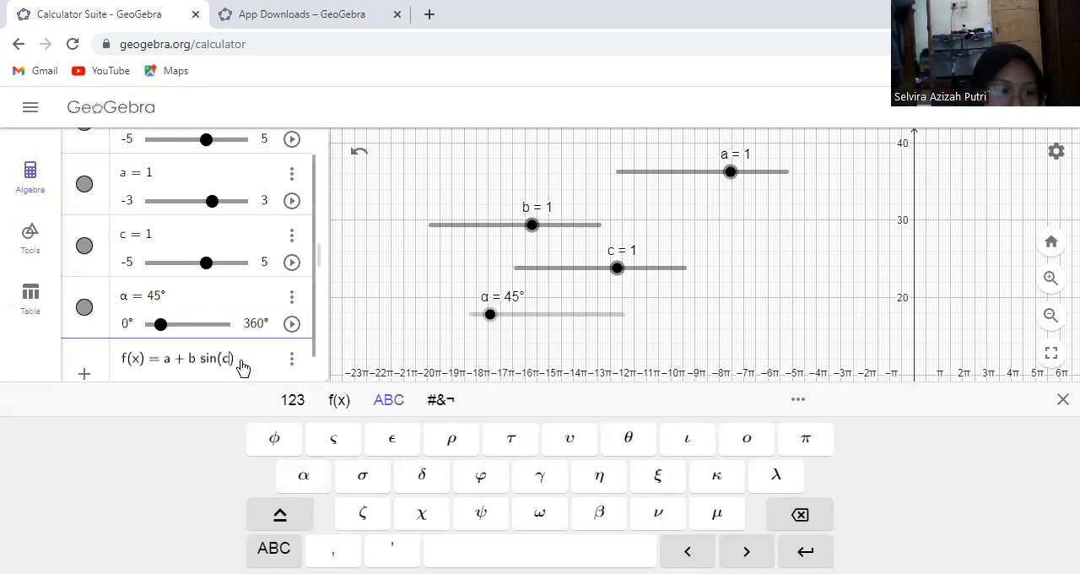
type("(x+")
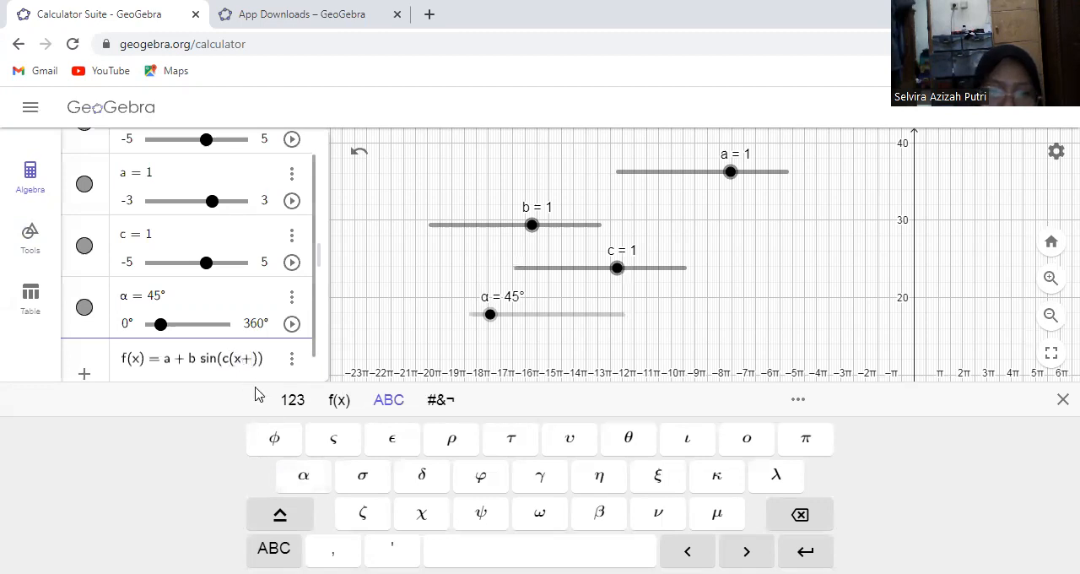
left_click(298, 474)
key("Return")
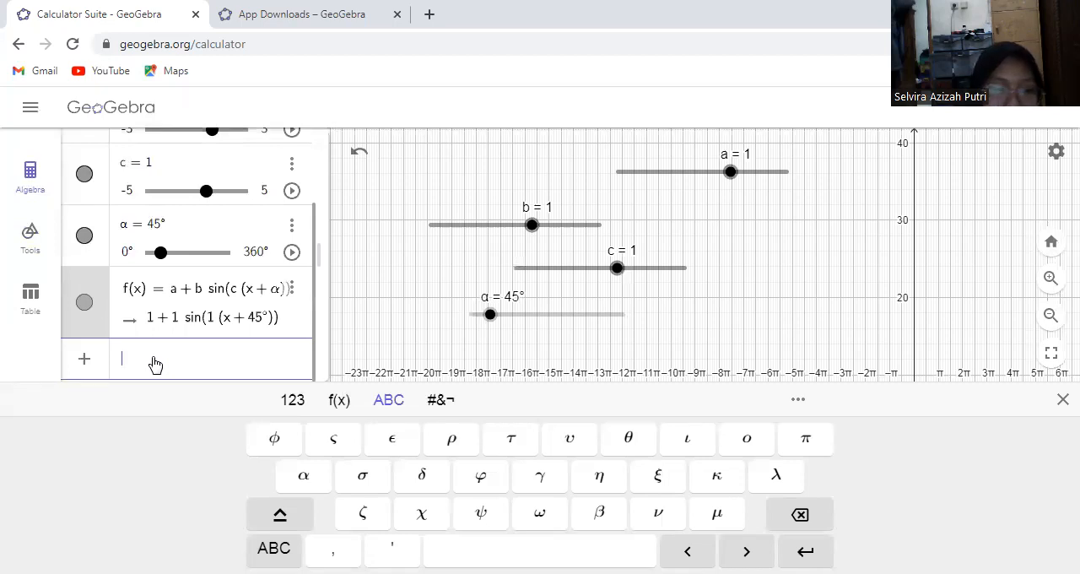
Begin the definition of a second function g(x) with the If command below f(x)
type("g(x")
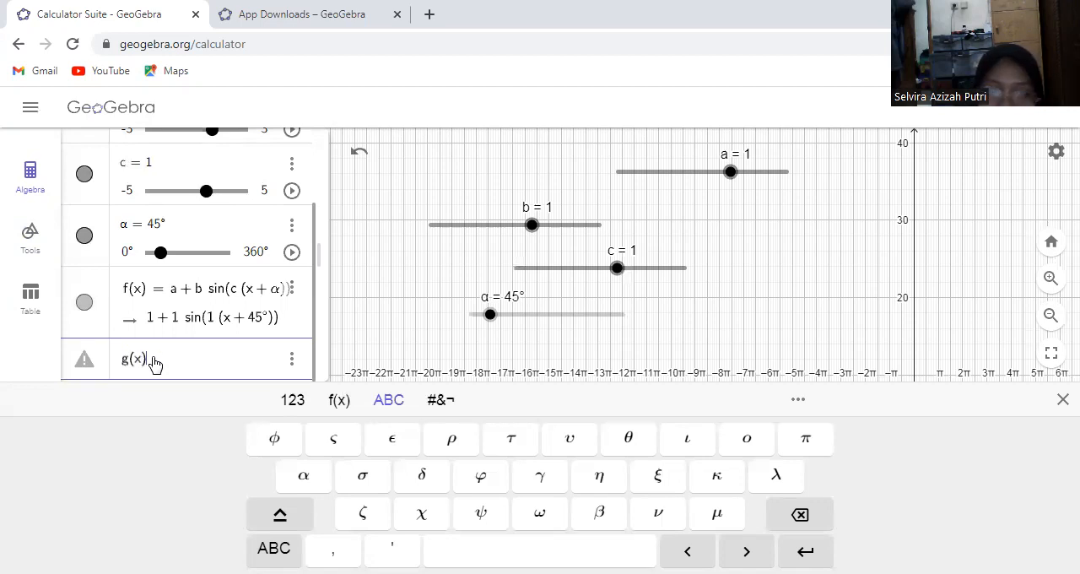
type("= If")
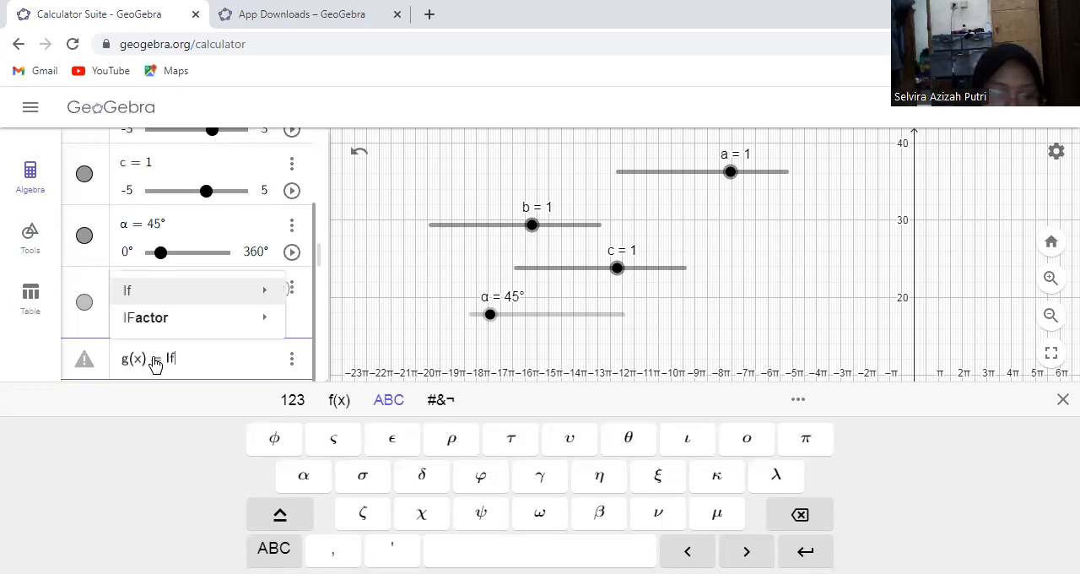
key("Return")
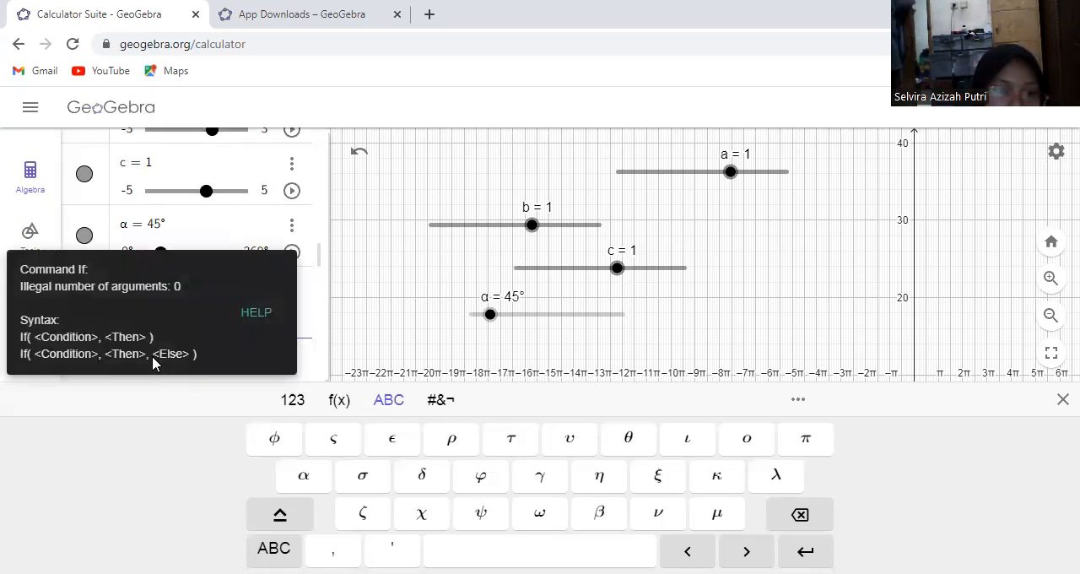
left_click(301, 329)
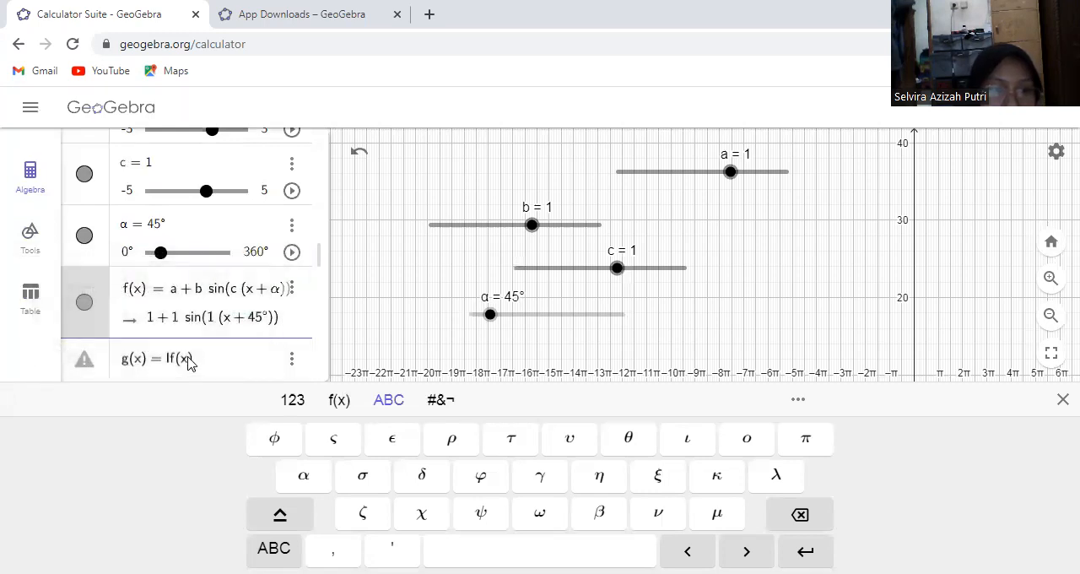
Enter x ≥ −π as the first part of the If condition in g(x)
left_click(440, 399)
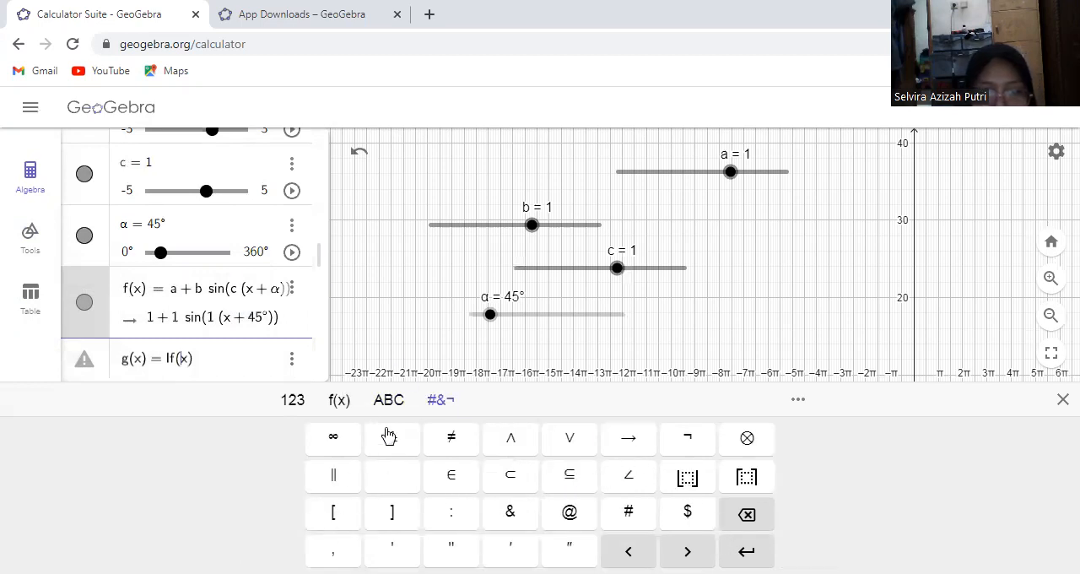
left_click(339, 400)
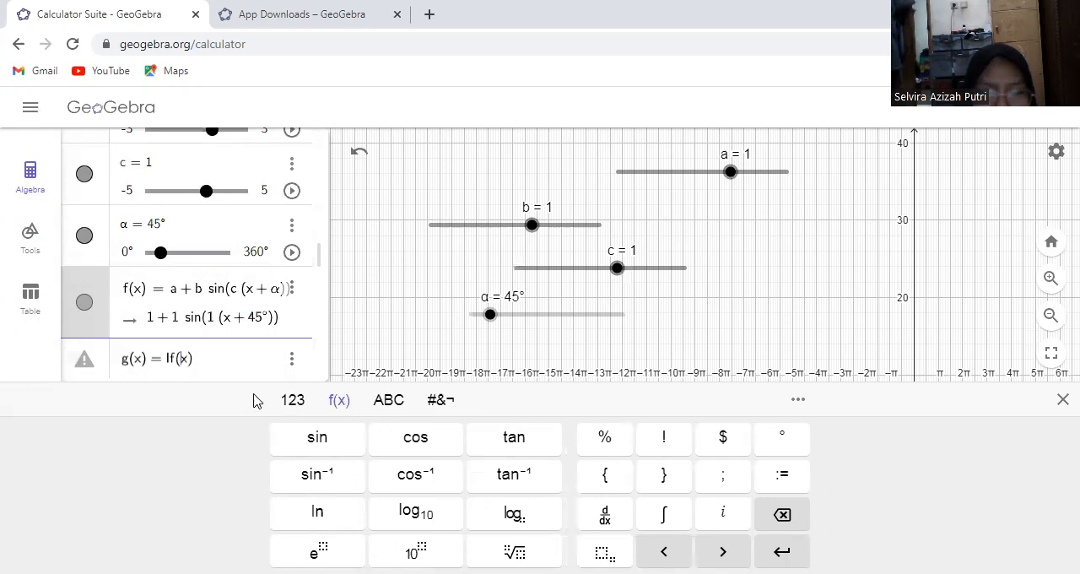
left_click(285, 400)
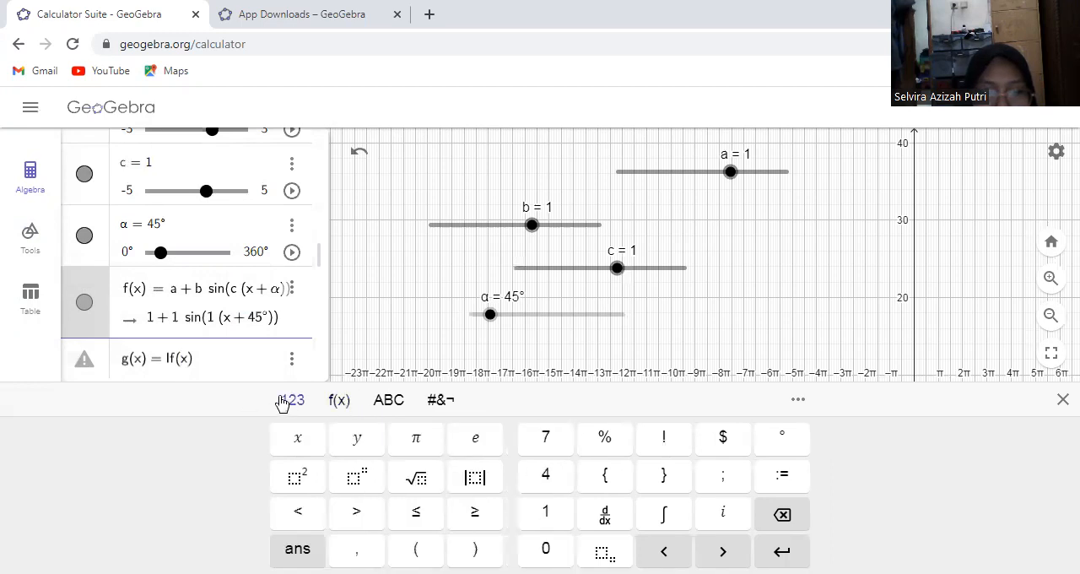
left_click(467, 513)
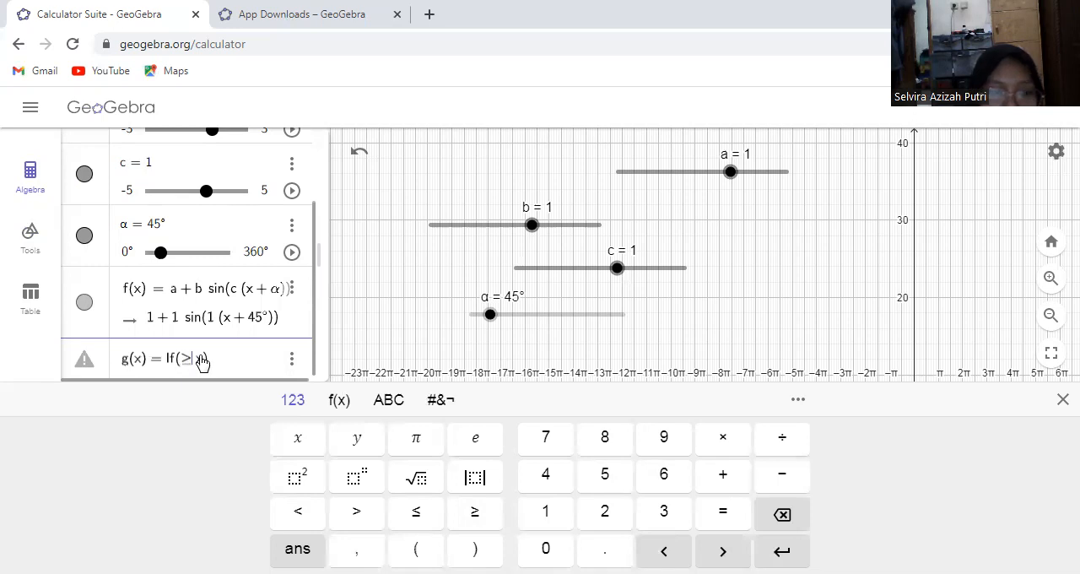
type("-")
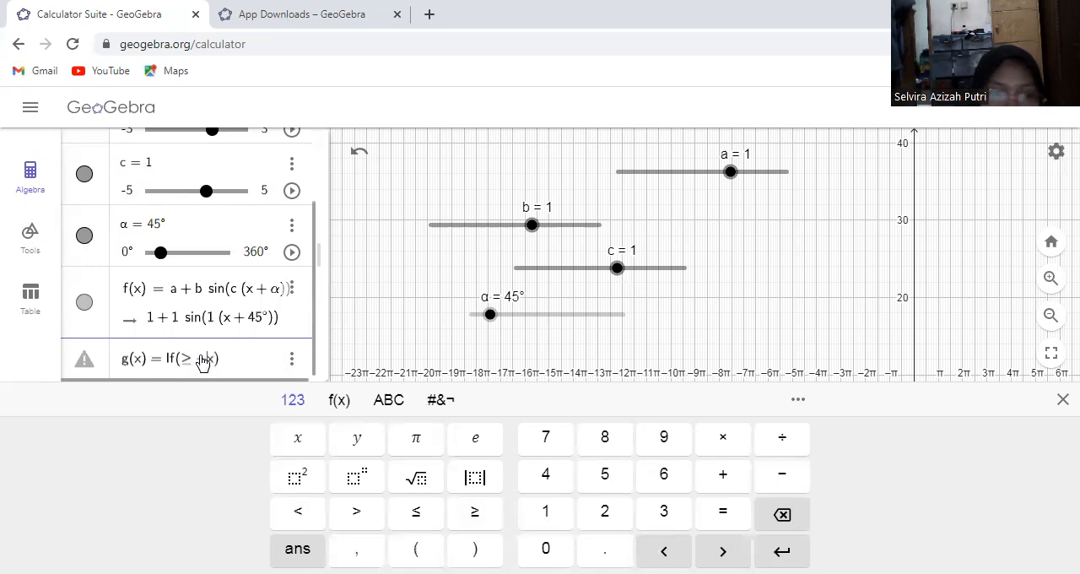
key("BackSpace")
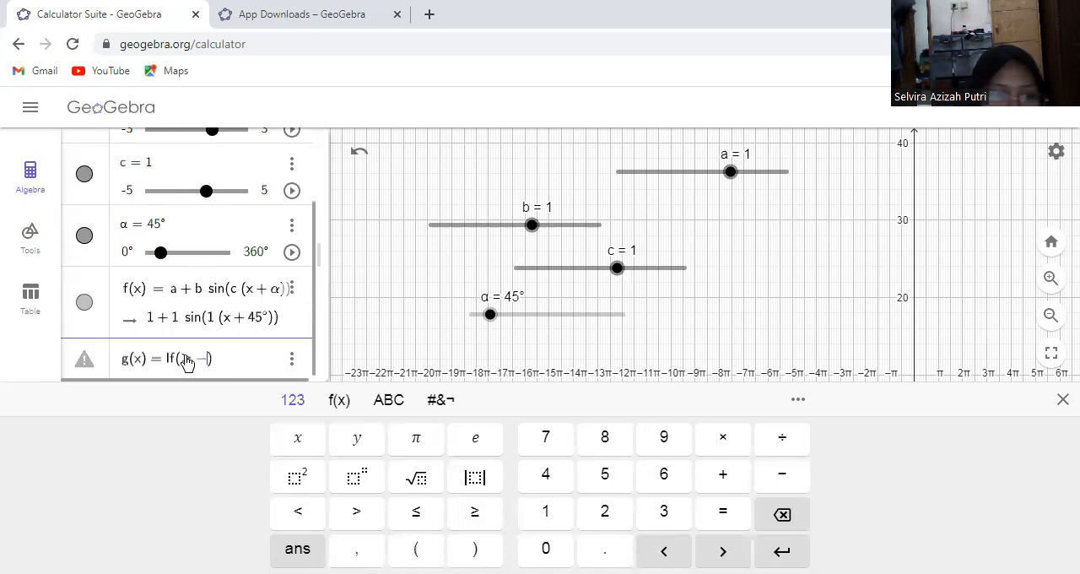
left_click(188, 361)
type("x")
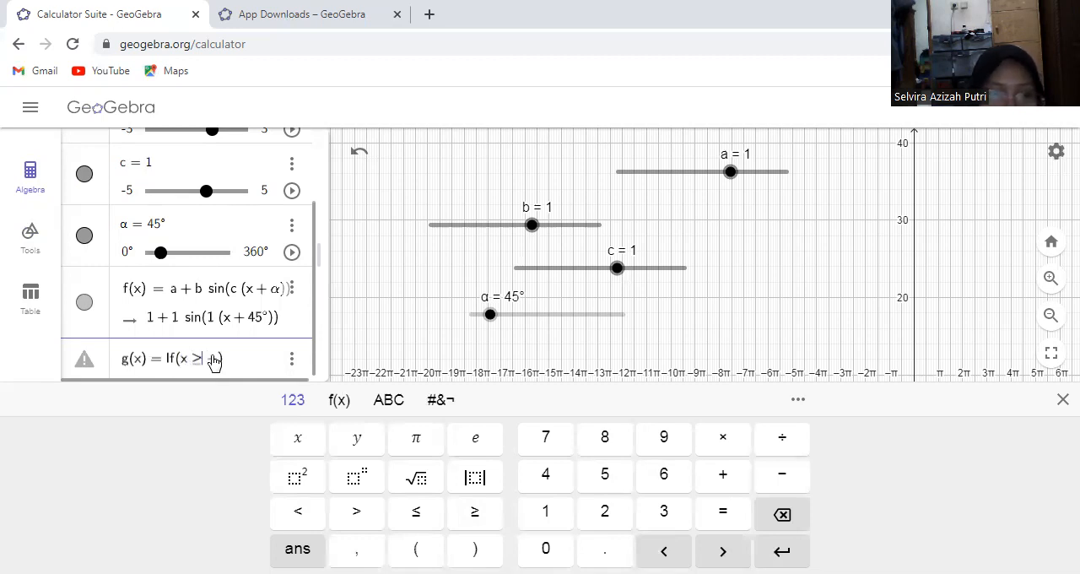
left_click(340, 400)
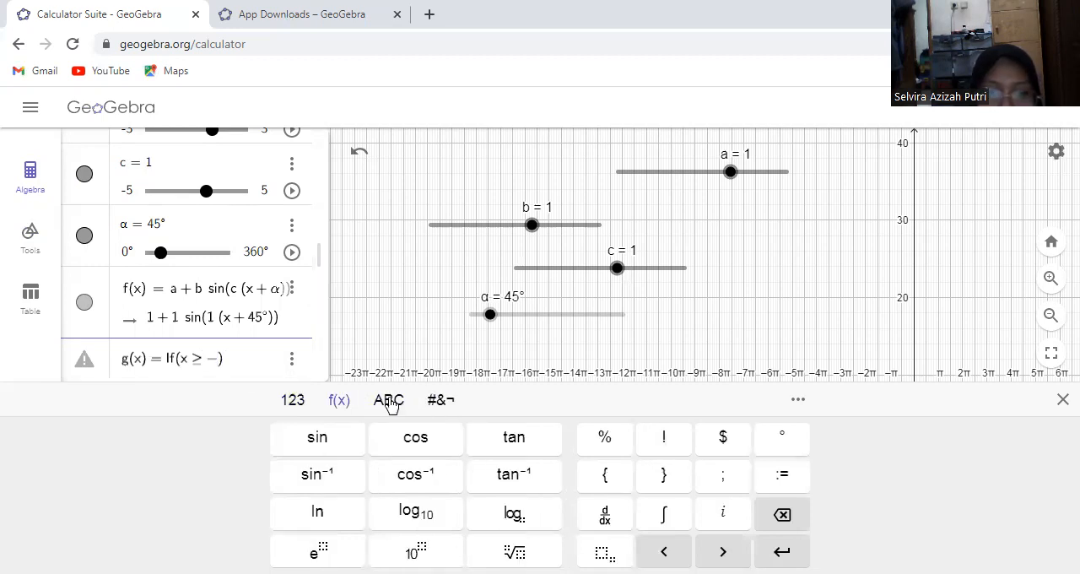
left_click(389, 402)
left_click(274, 549)
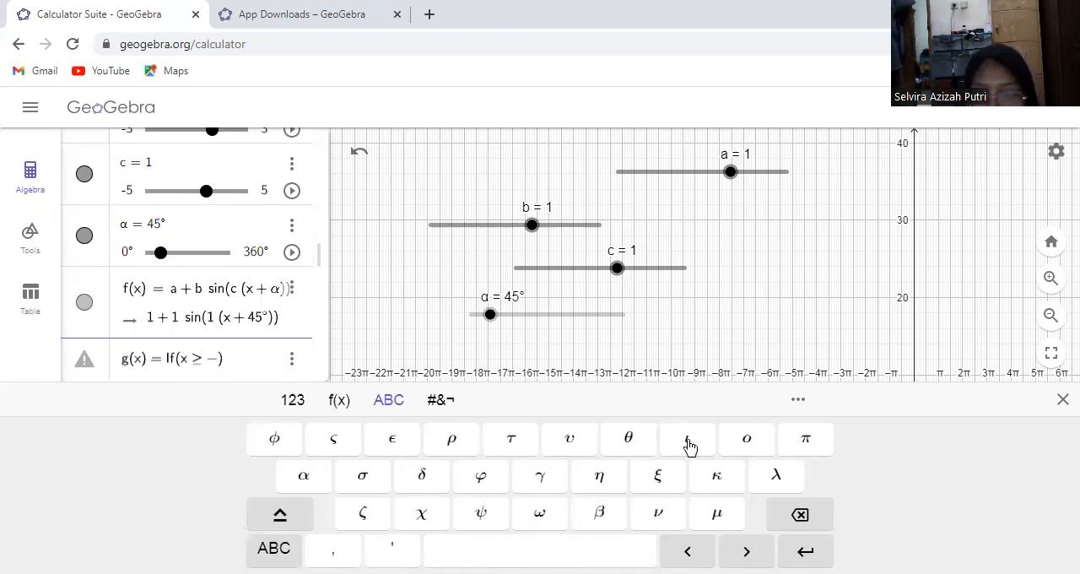
left_click(804, 440)
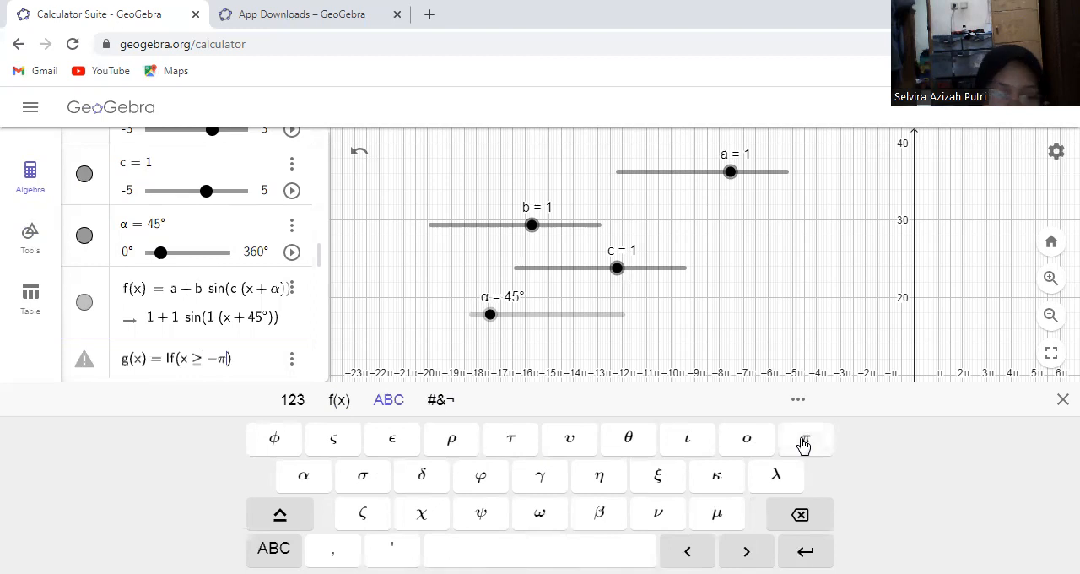
Extend the If condition in g(x) with ∧ x ≤ π after x ≥ −π
left_click(292, 400)
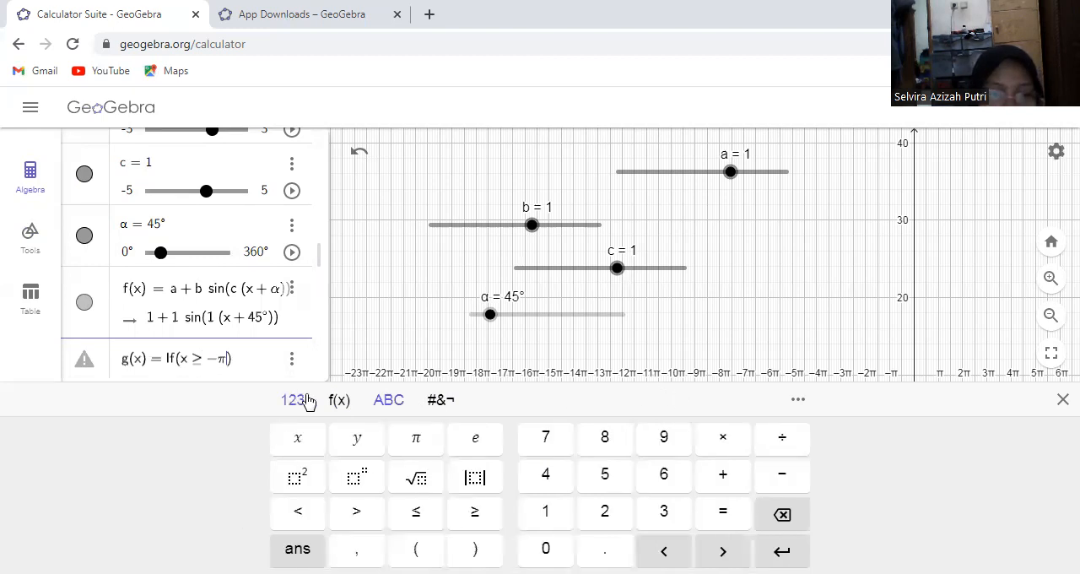
left_click(338, 405)
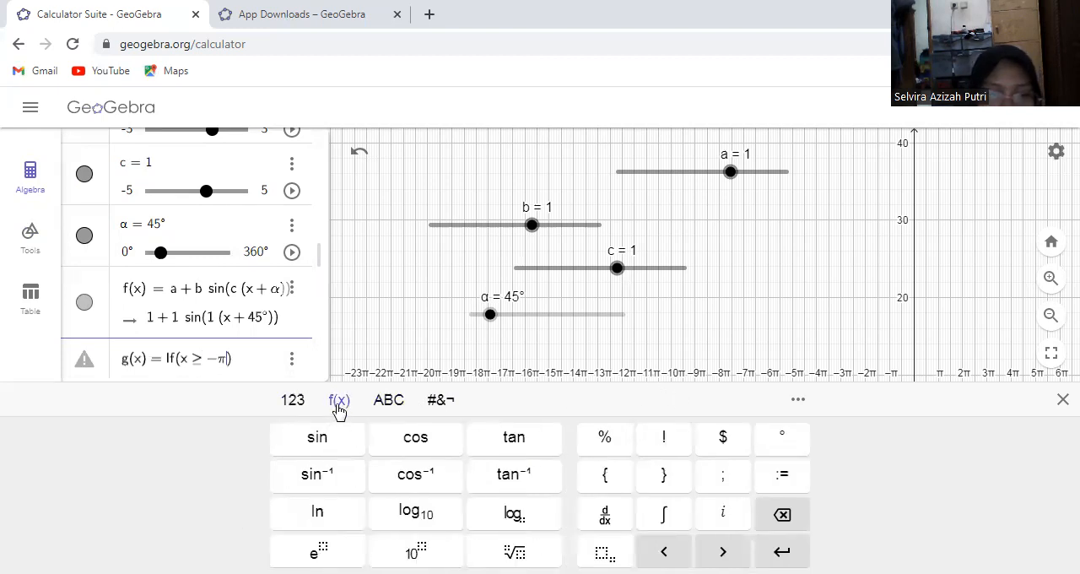
left_click(386, 400)
left_click(439, 399)
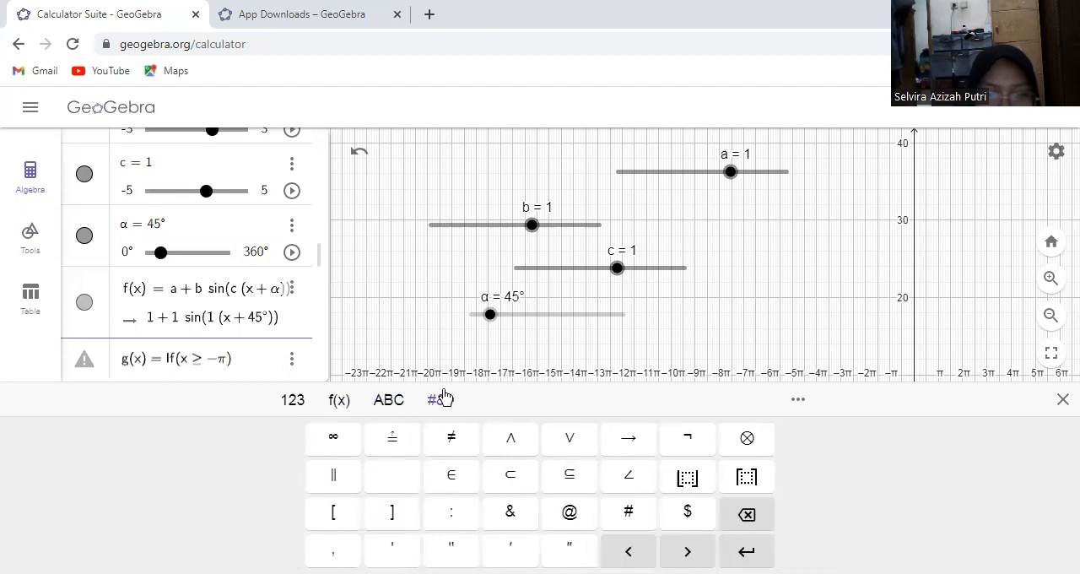
left_click(510, 437)
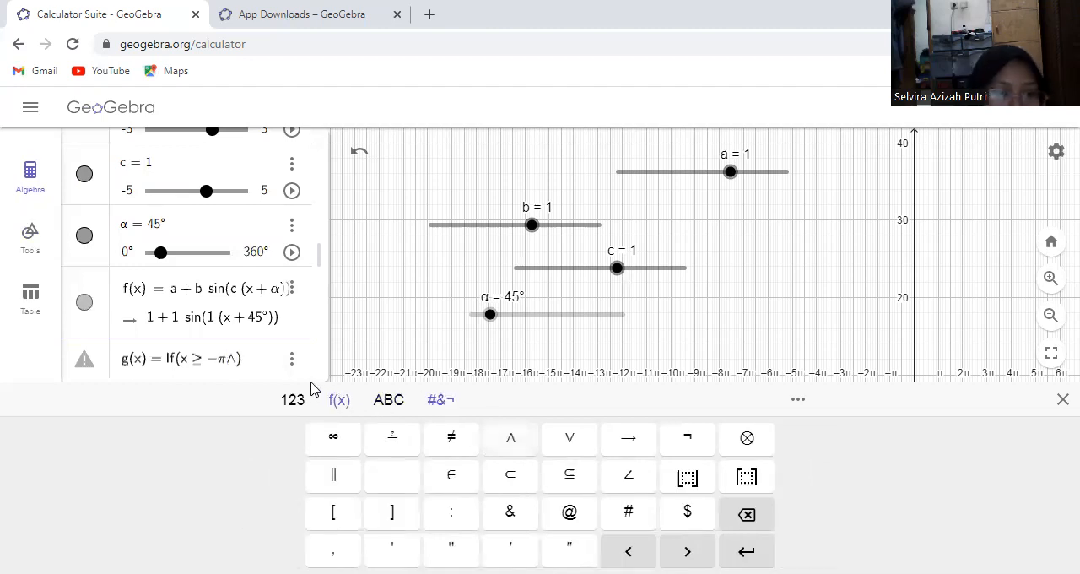
type("x")
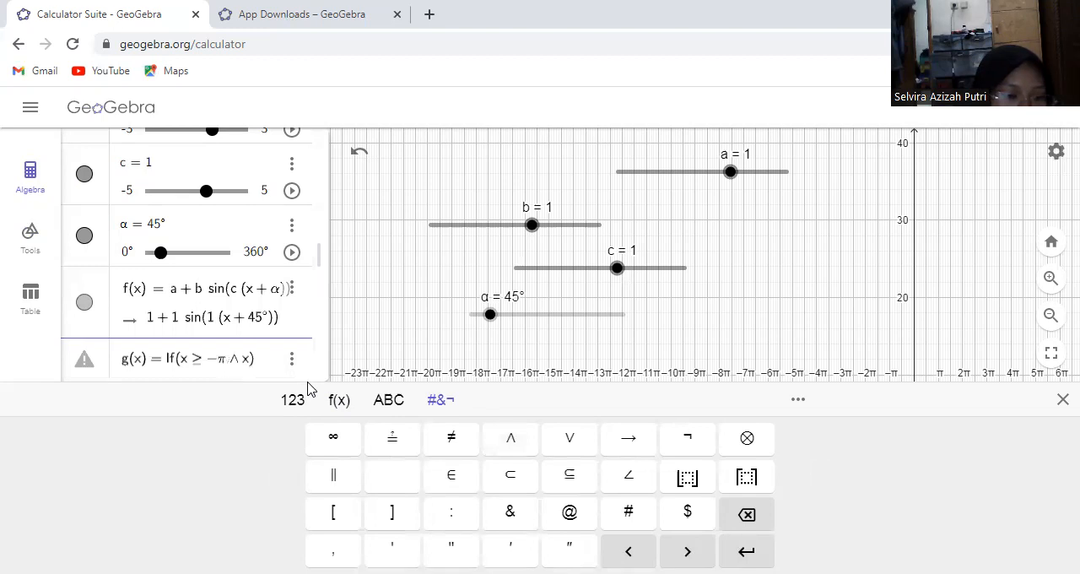
left_click(289, 398)
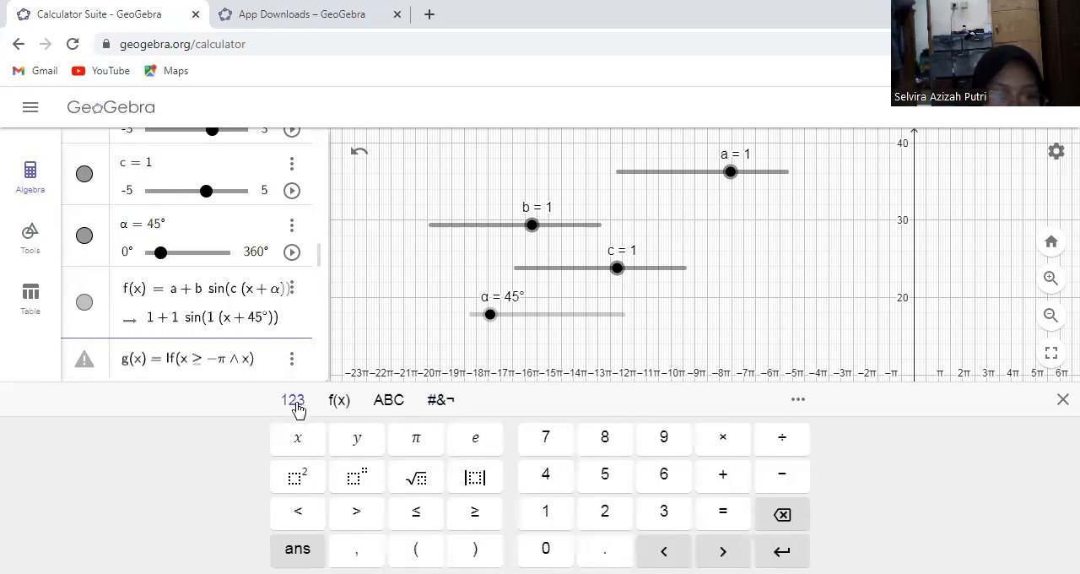
left_click(407, 513)
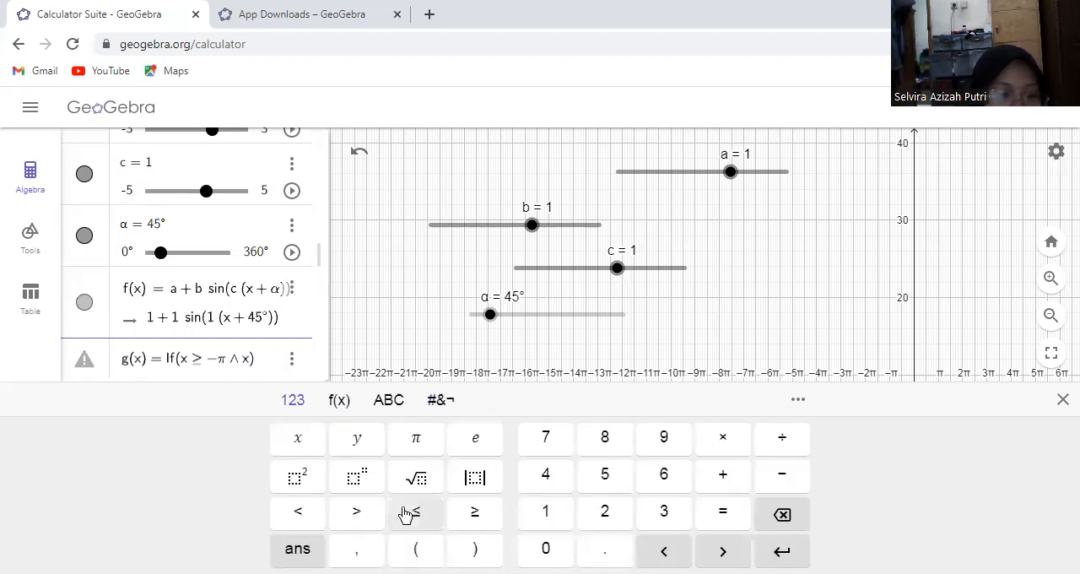
left_click(389, 400)
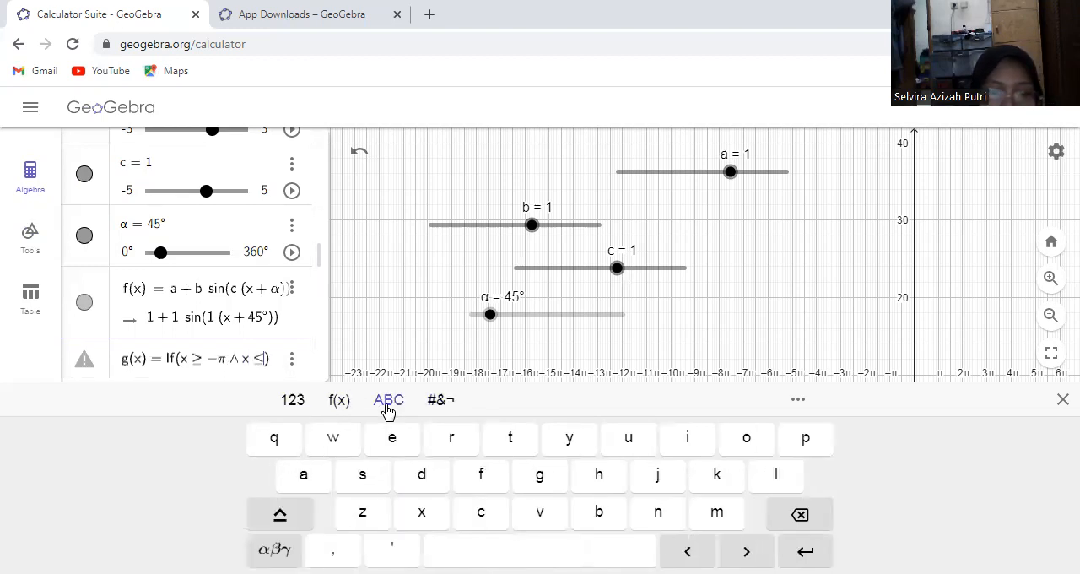
left_click(275, 549)
left_click(810, 438)
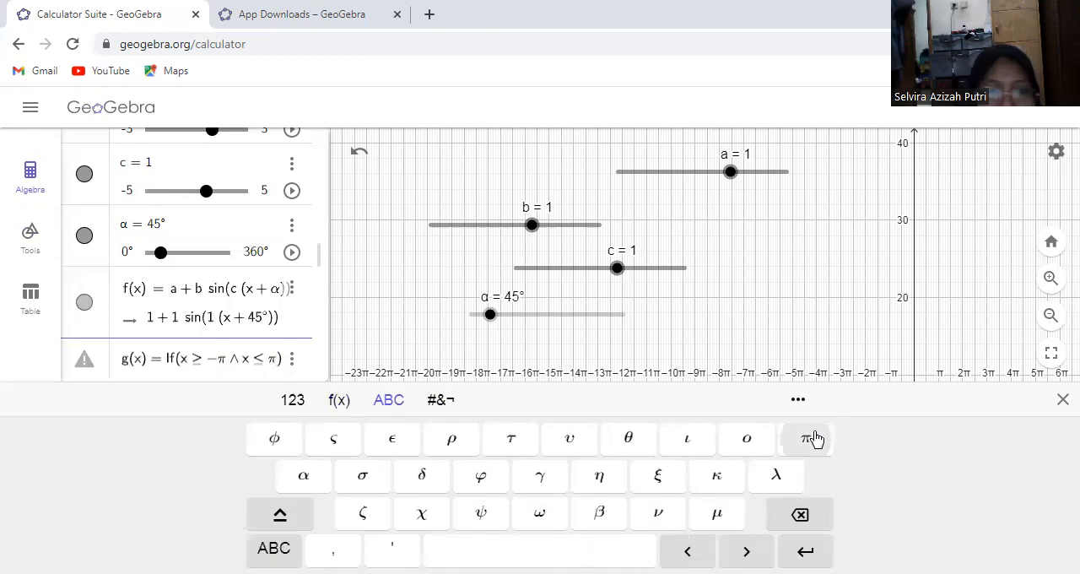
Enter a + b sin(c(x + α)) as the result of the If condition and create g(x)
type(", ")
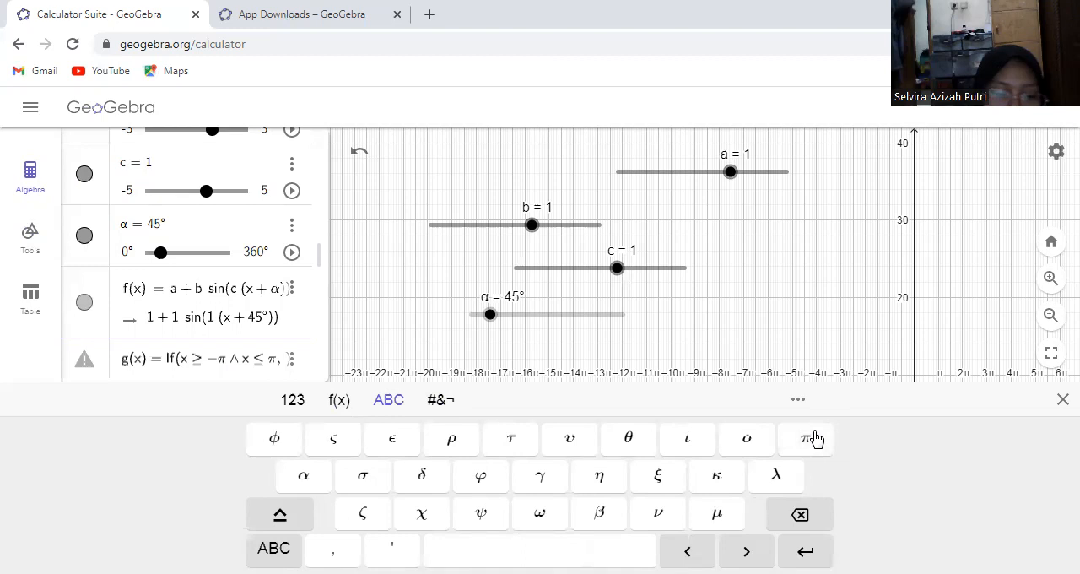
type("a ")
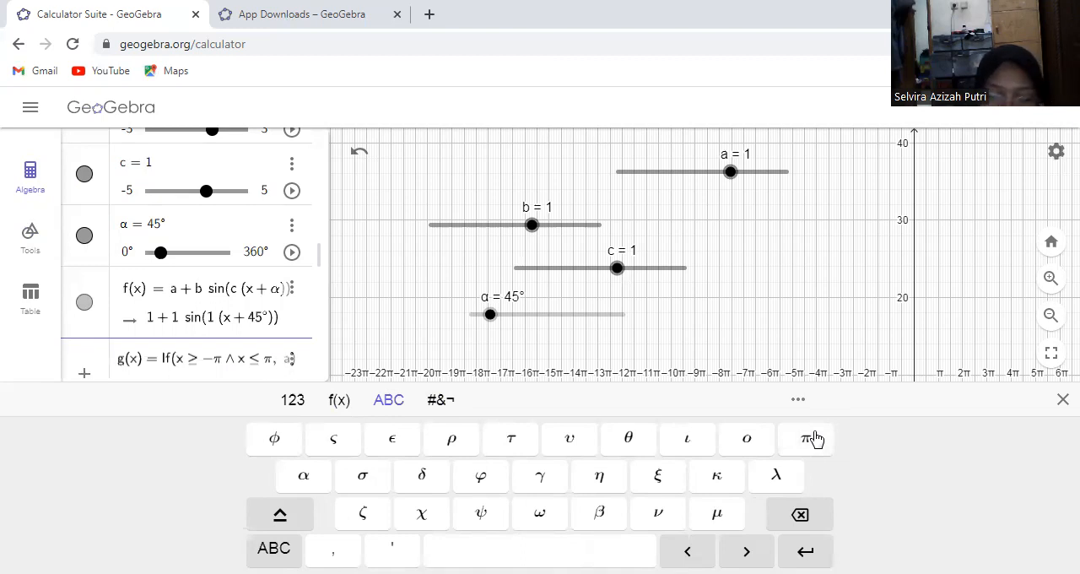
type("+ b ")
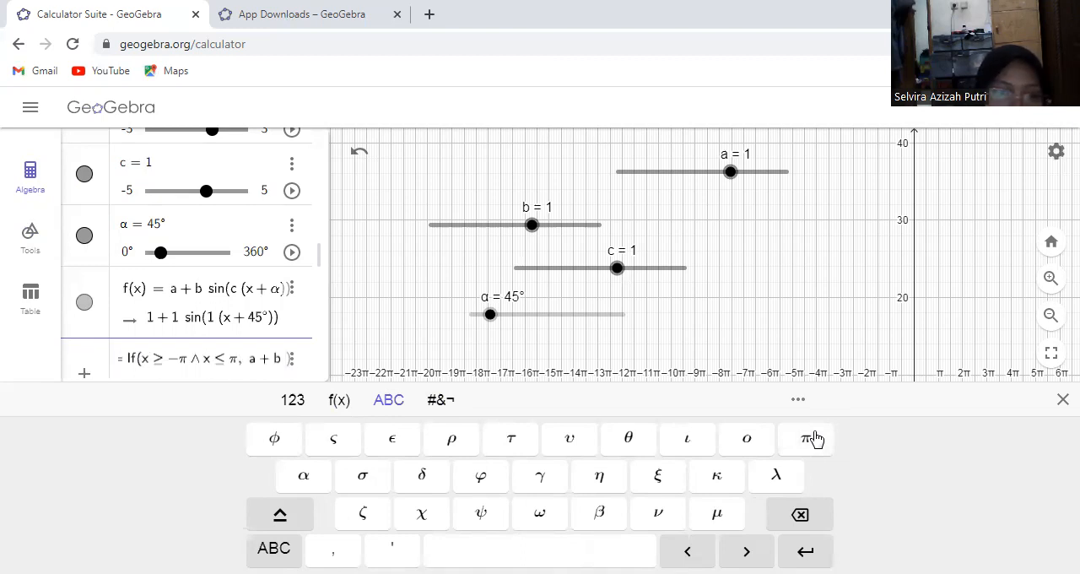
type("(")
key("BackSpace")
type("sin(")
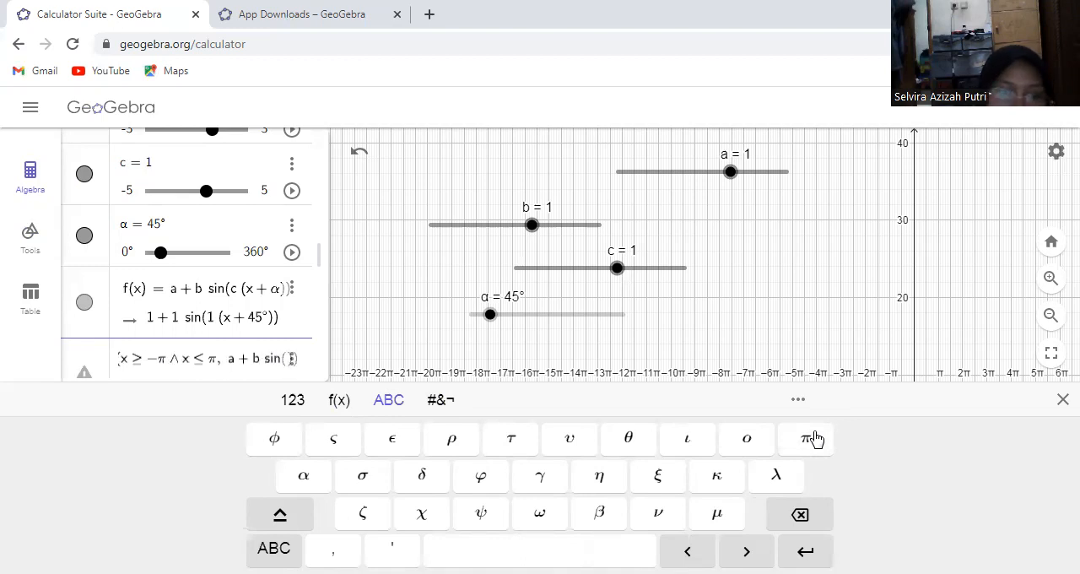
type("c(")
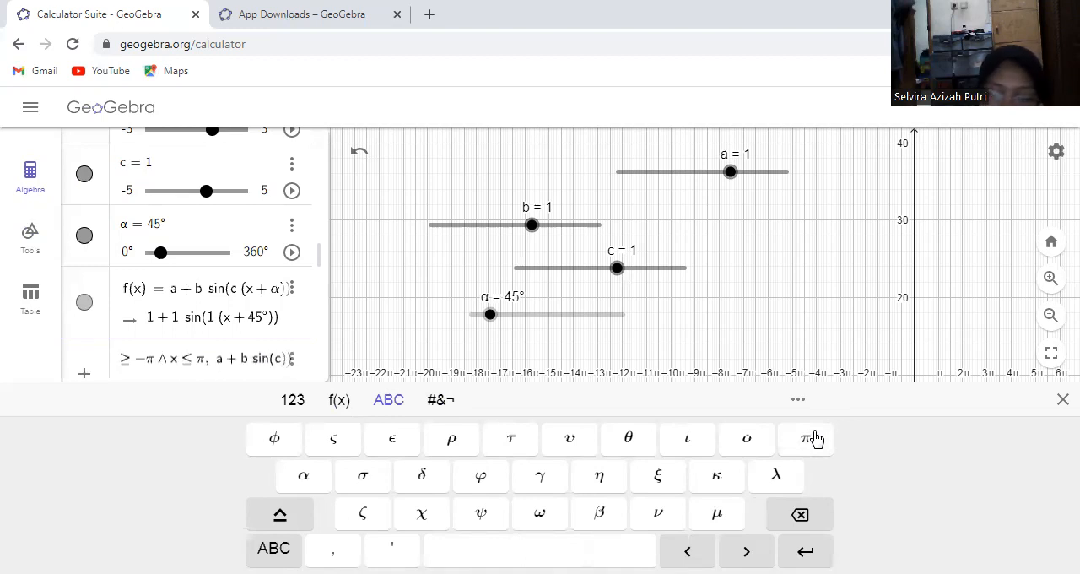
type("x")
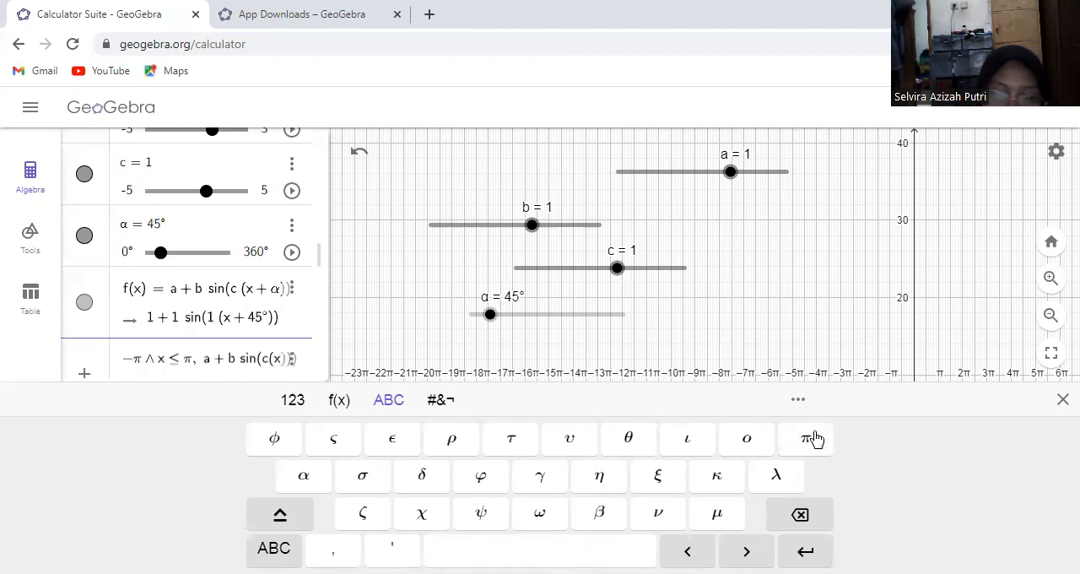
type("+")
left_click(305, 477)
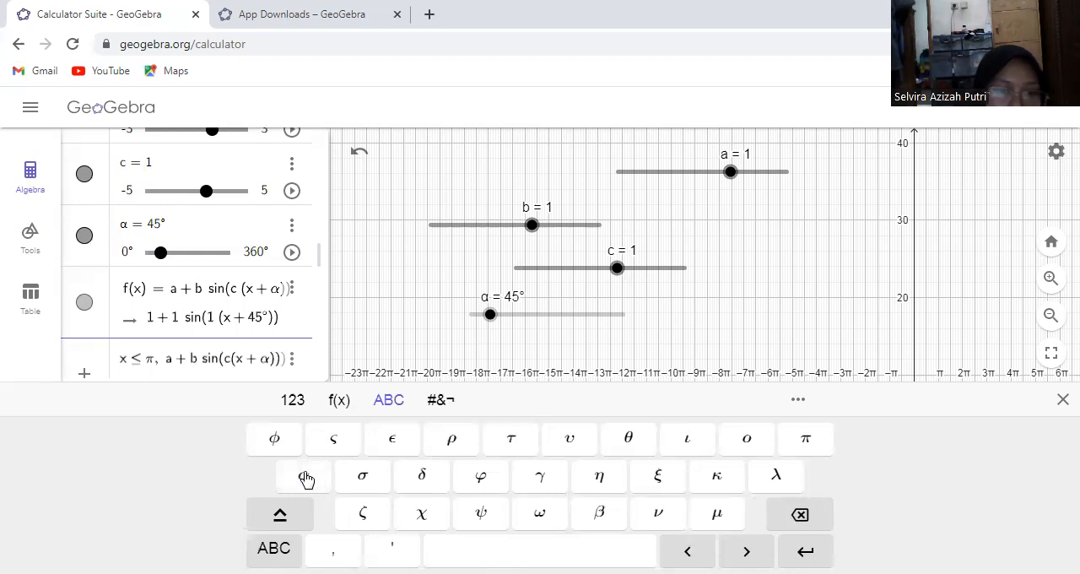
key("Return")
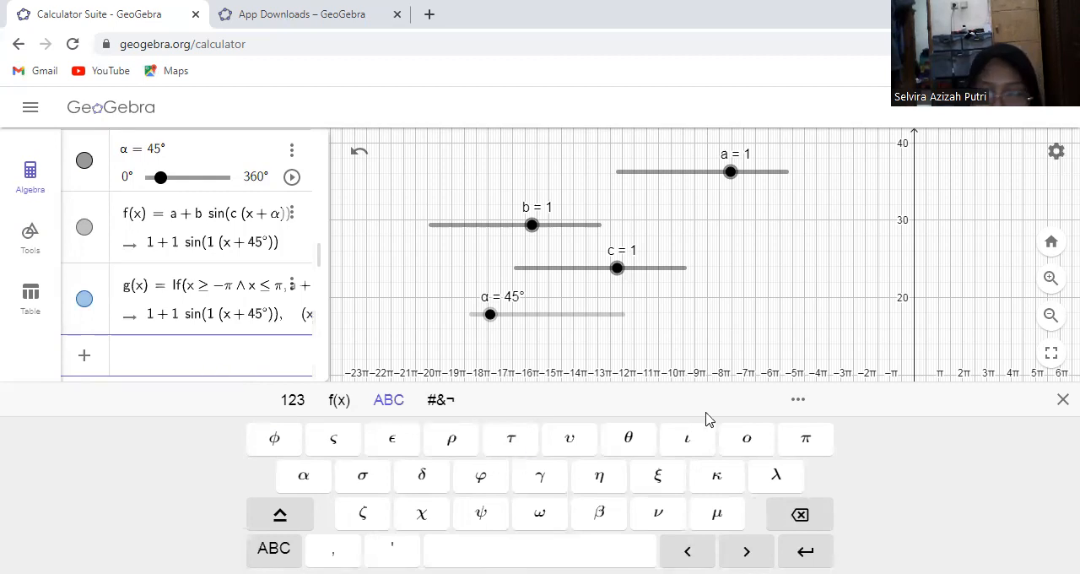
left_click(825, 441)
type("/4")
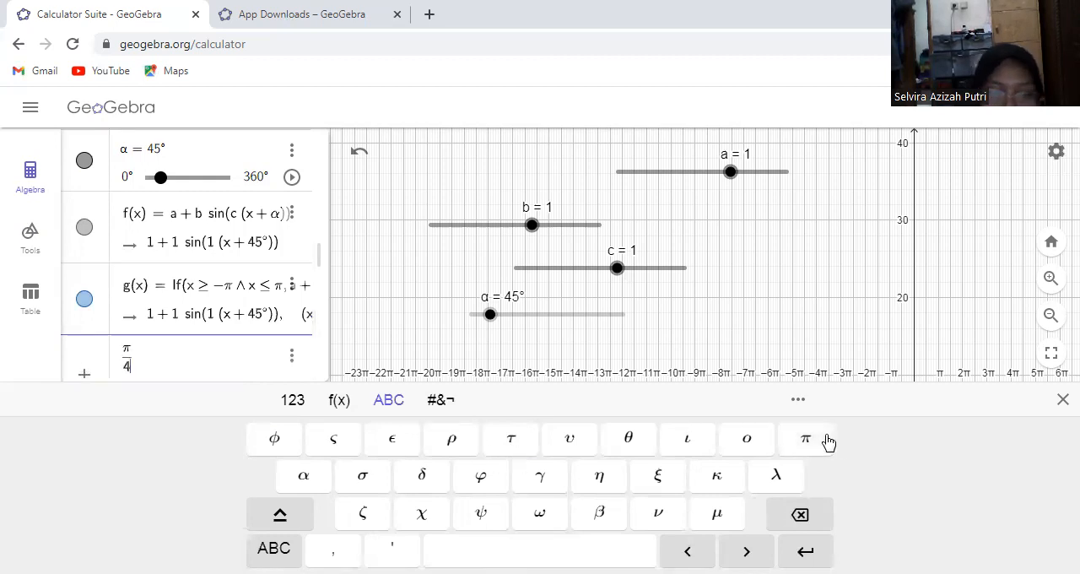
key("Return")
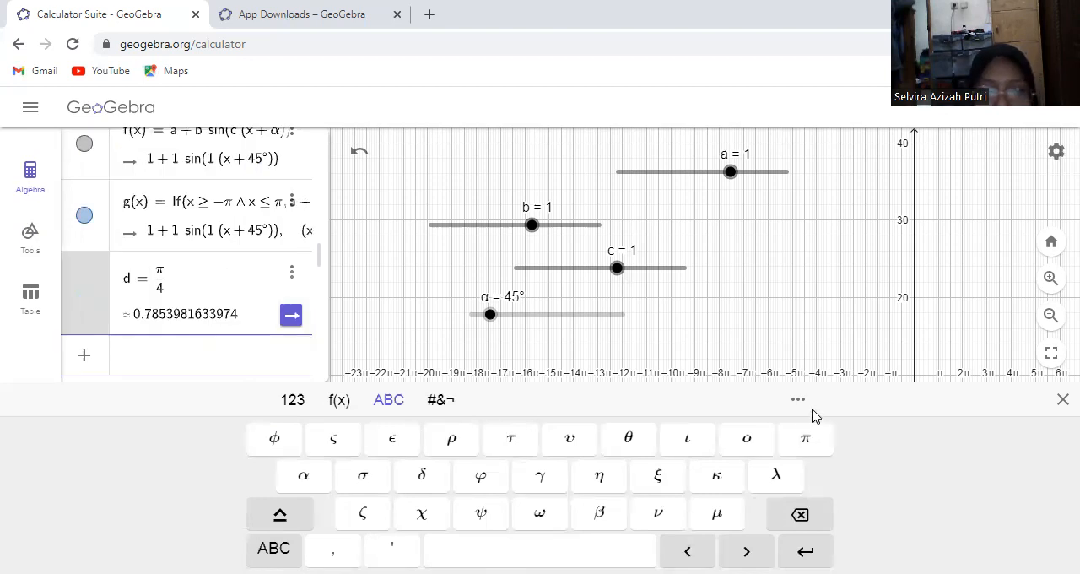
left_click(292, 272)
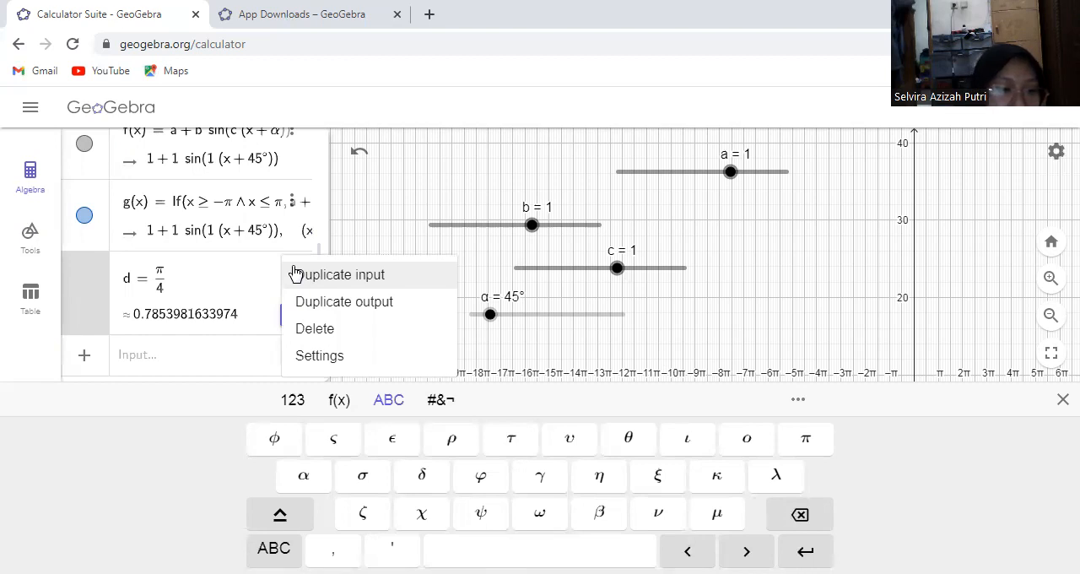
left_click(312, 327)
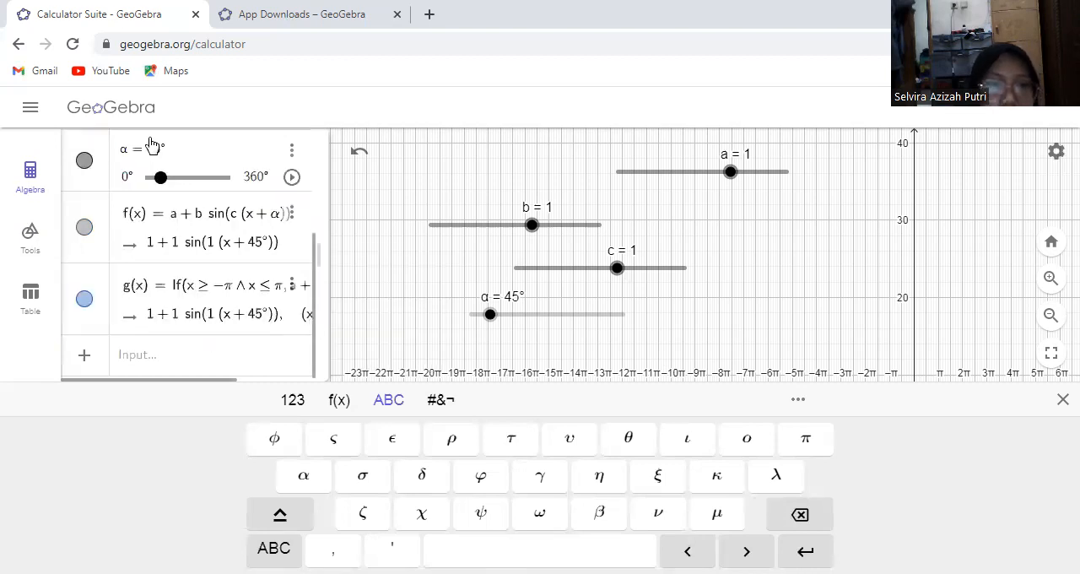
left_click(29, 230)
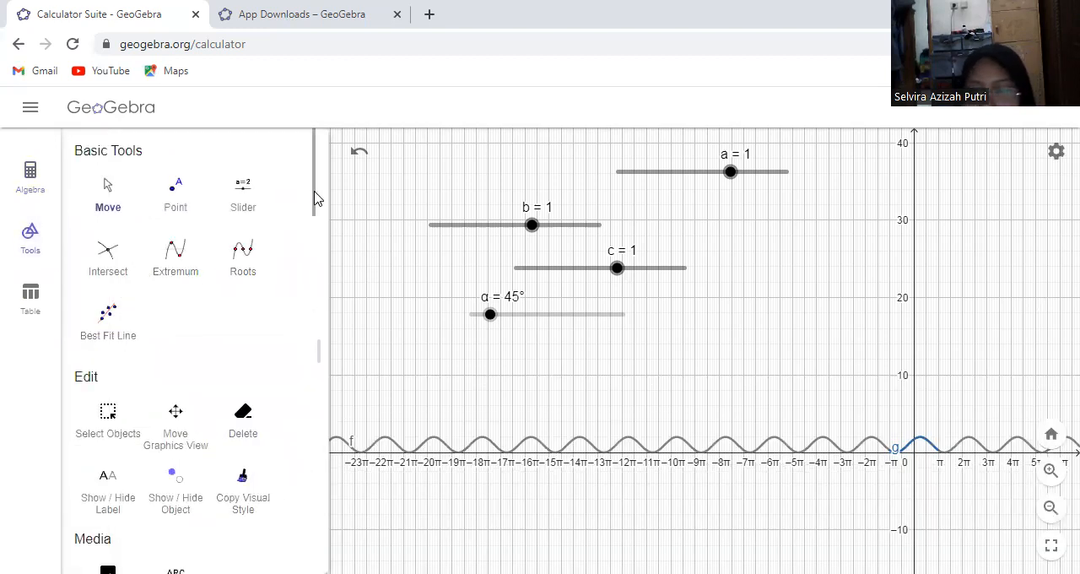
left_click_drag(314, 197, 312, 219)
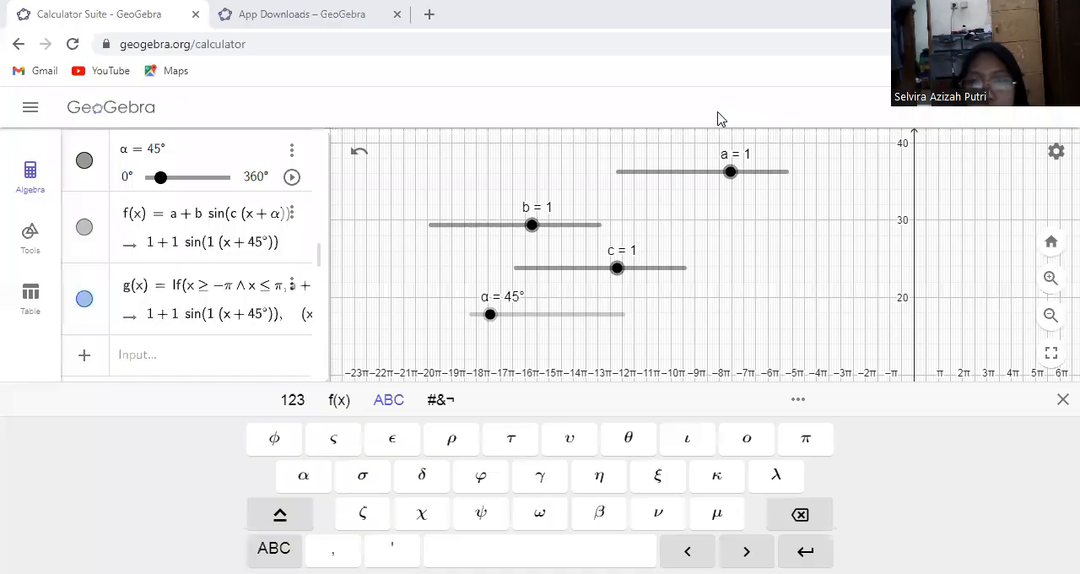
Add the vertical line x = π/4 as a new algebra entry below g(x)
left_click(141, 373)
type("x =")
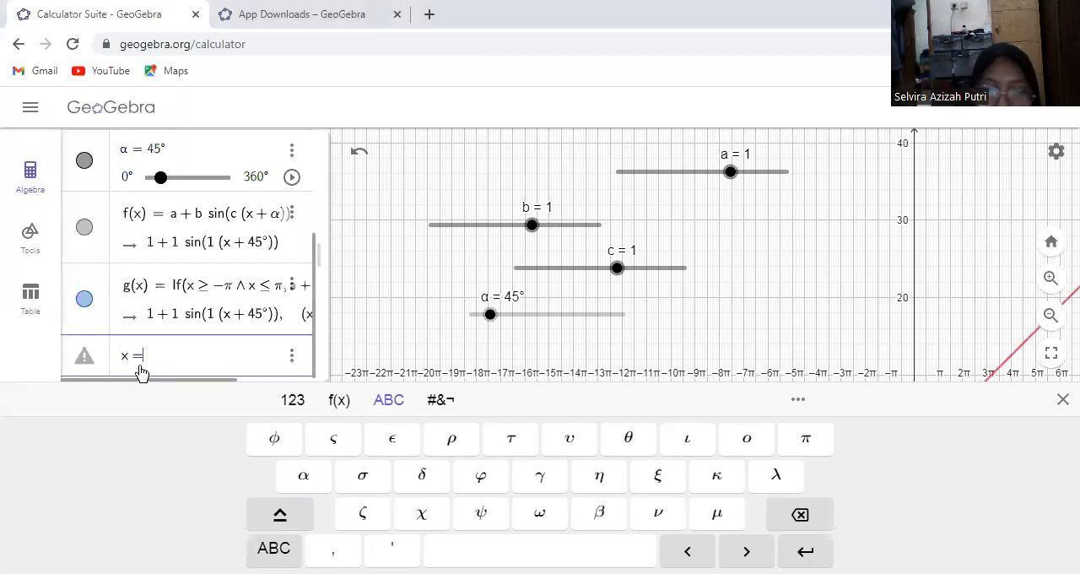
left_click(798, 440)
type("/4")
key("Return")
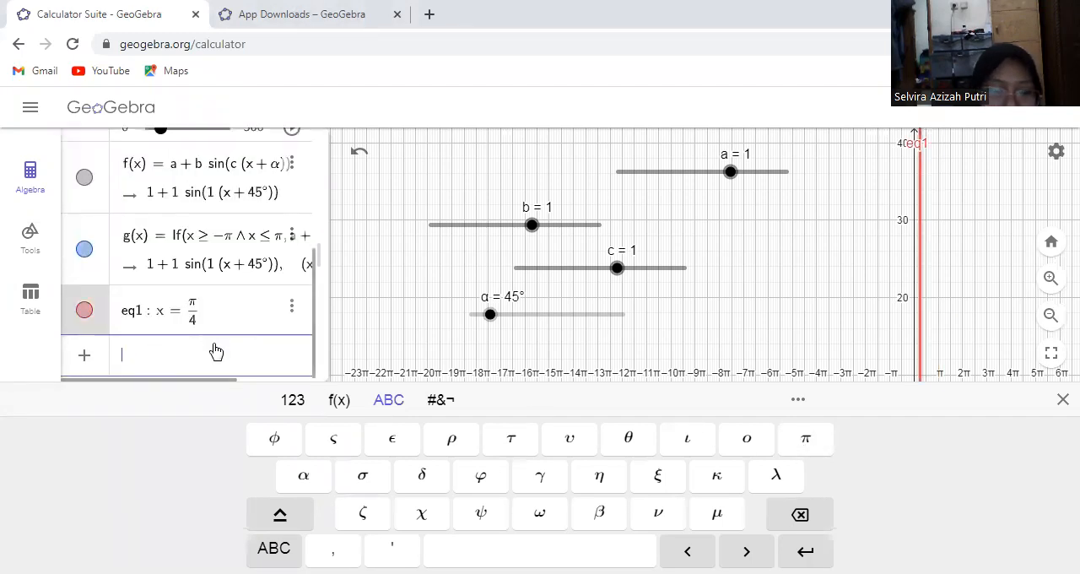
Add a second vertical line x = π/2 as a new algebra entry
type("x=")
left_click(806, 439)
type("/2")
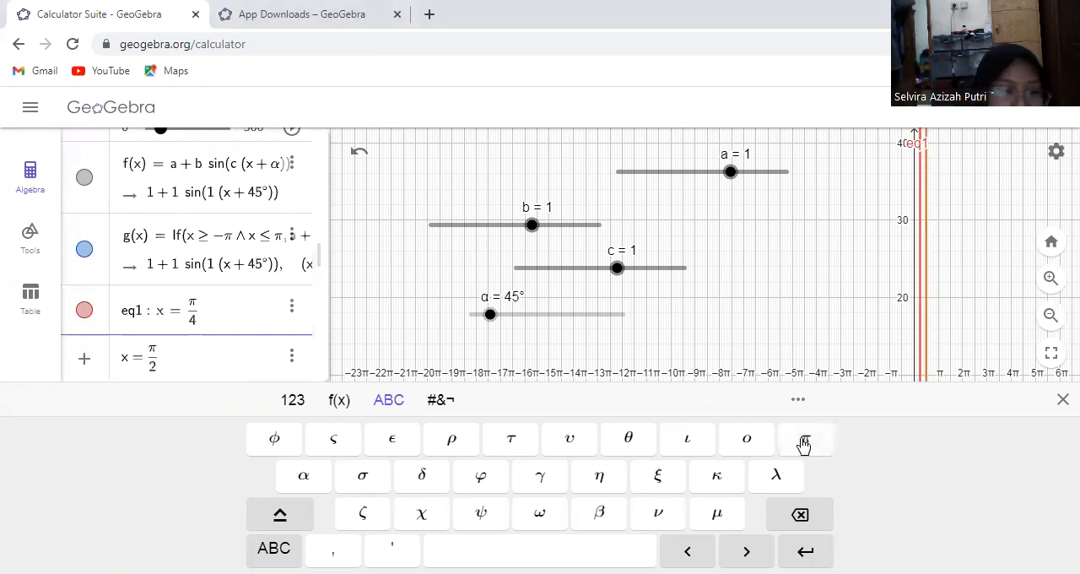
key("Return")
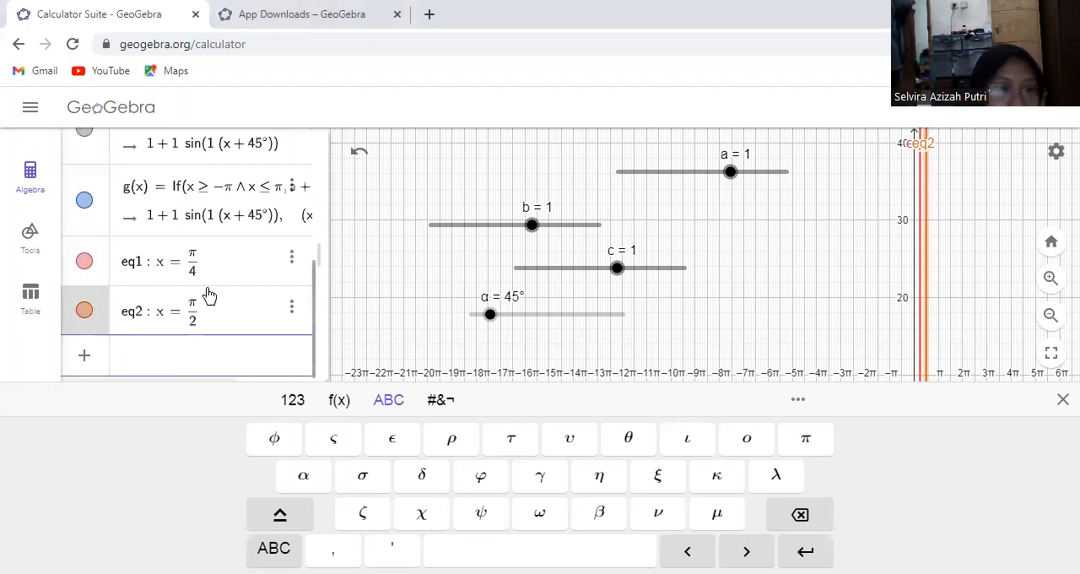
Start a text label in the graphics view below the α slider and enter f(x)= as its beginning
left_click(29, 244)
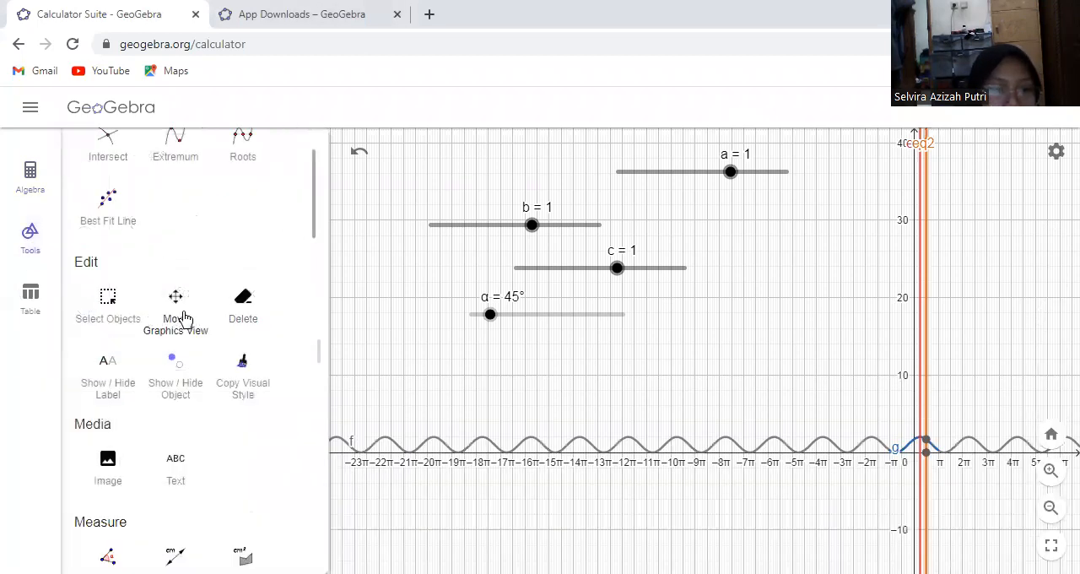
left_click(177, 466)
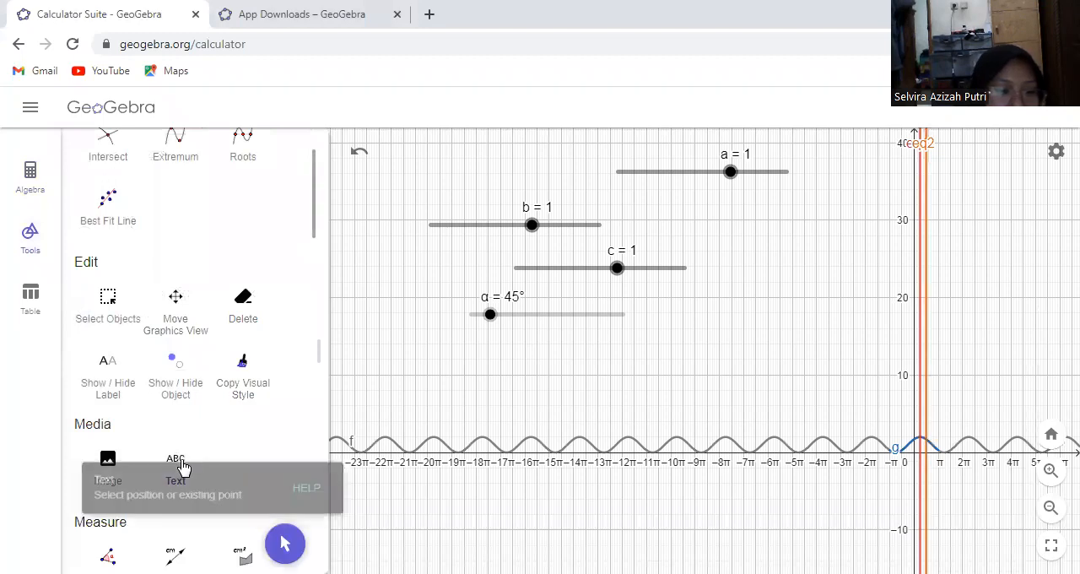
left_click(425, 392)
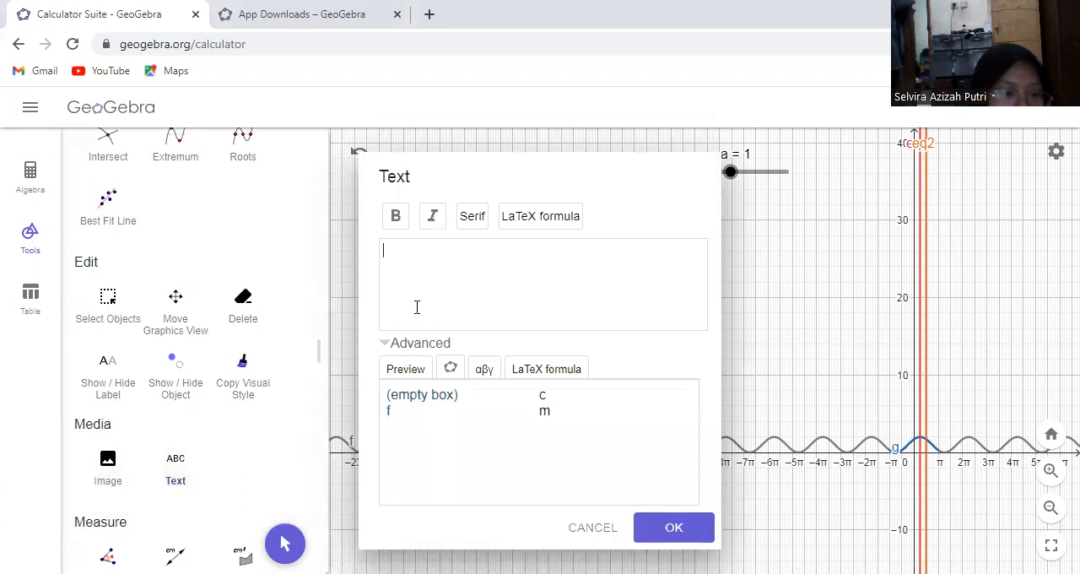
type("f(")
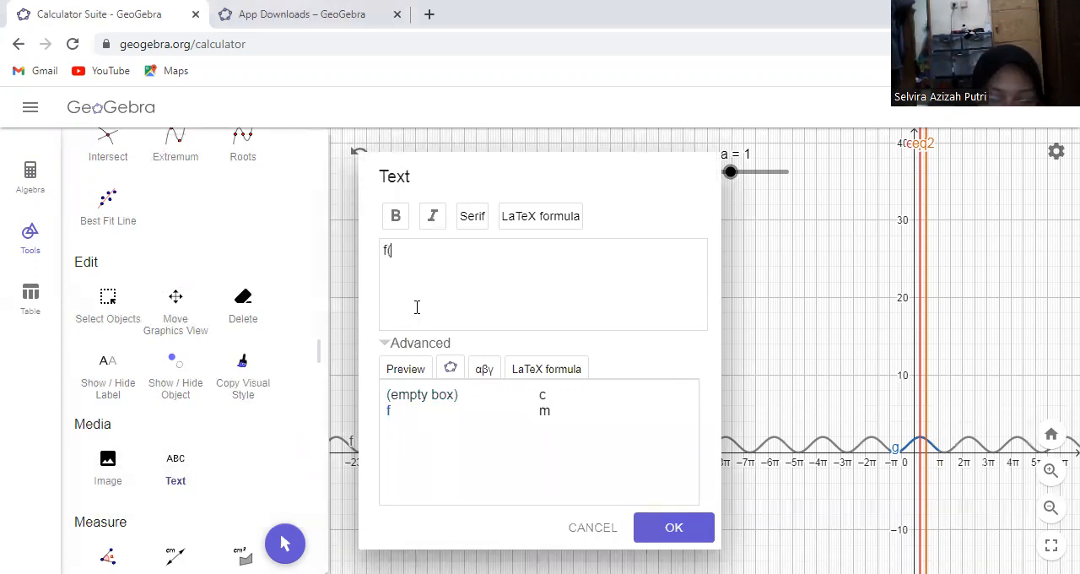
type("x)=")
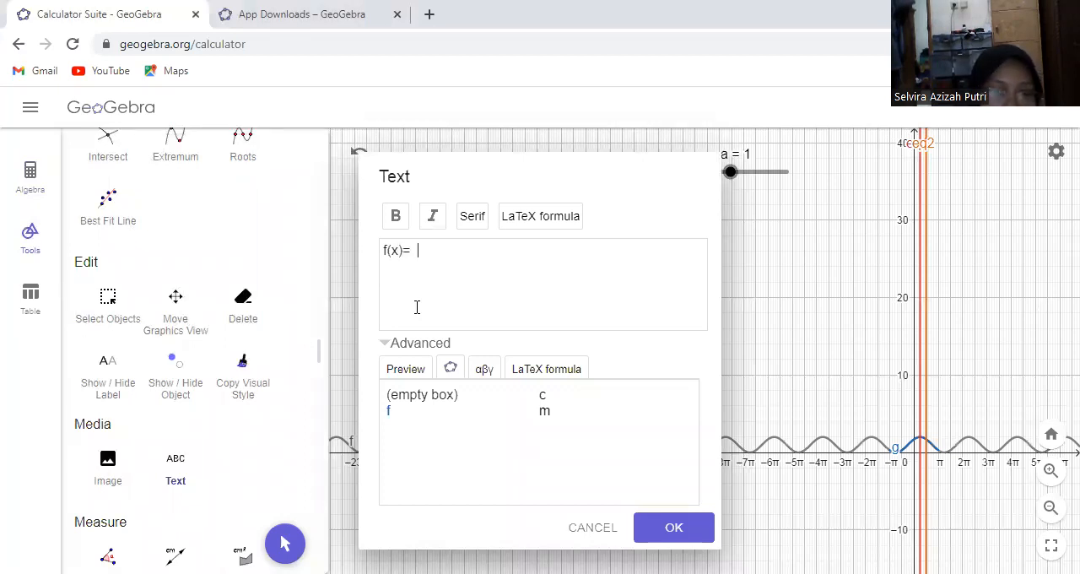
type("  sin ")
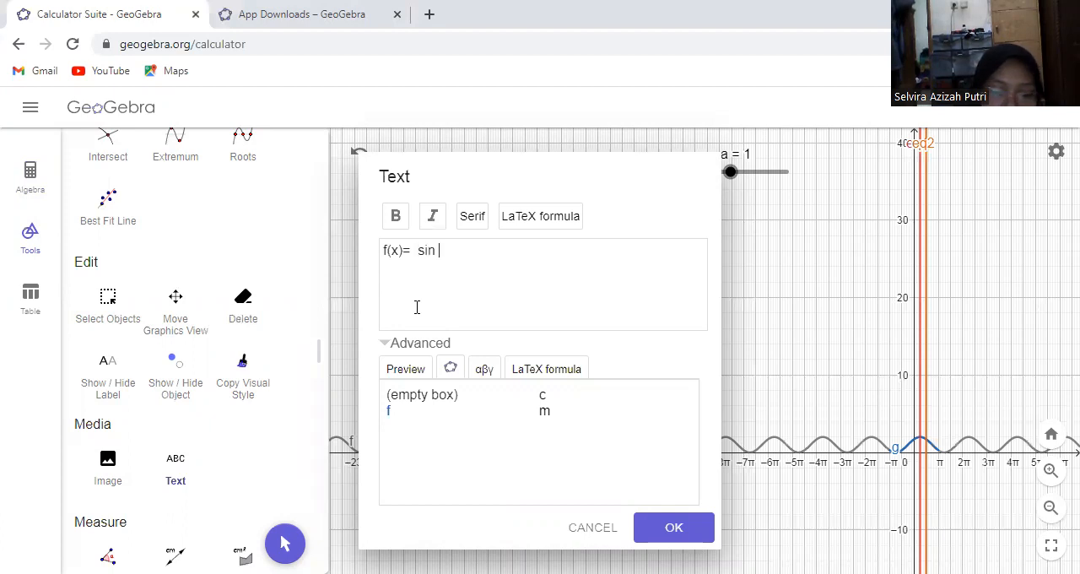
type("(3")
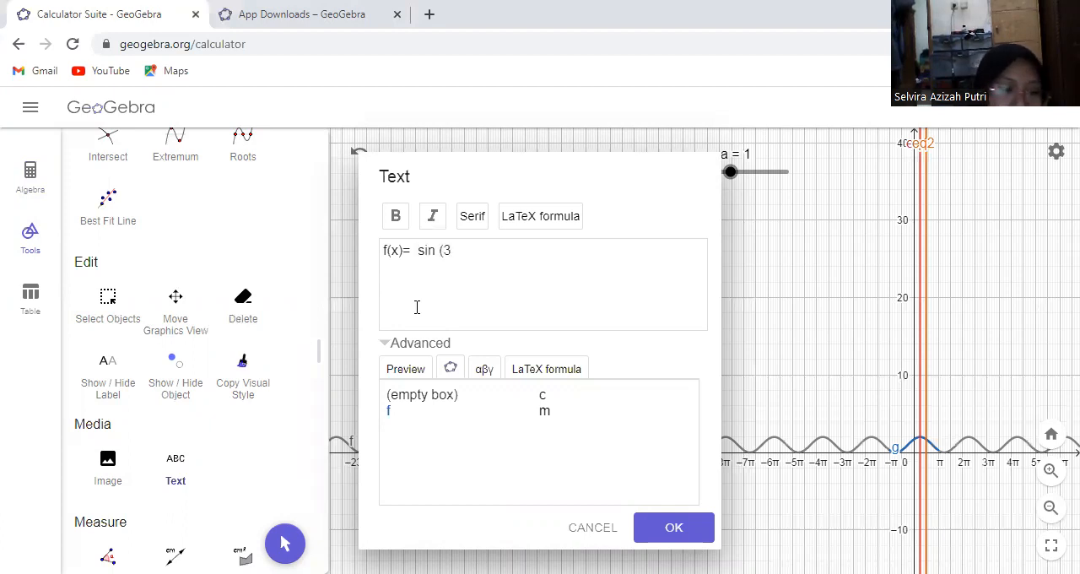
type("(x")
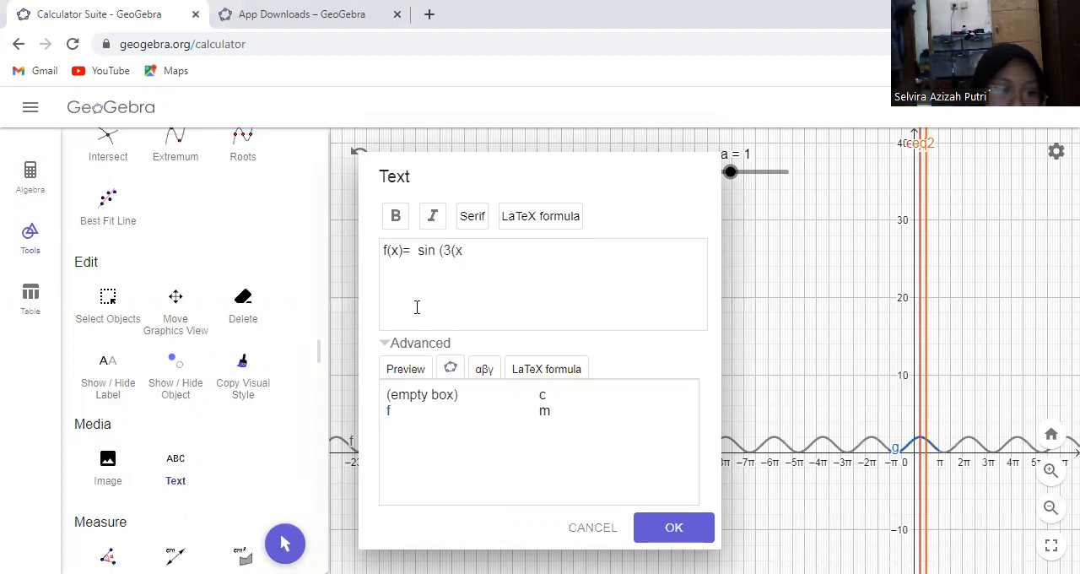
type("+")
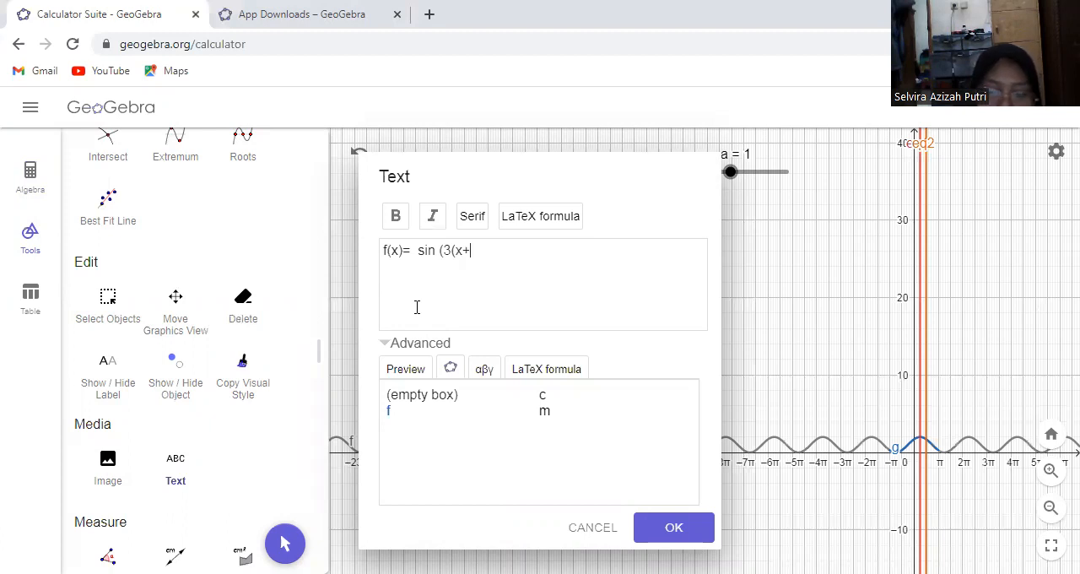
Continue the label text after the equals sign with sin (3(x+90
type("90")
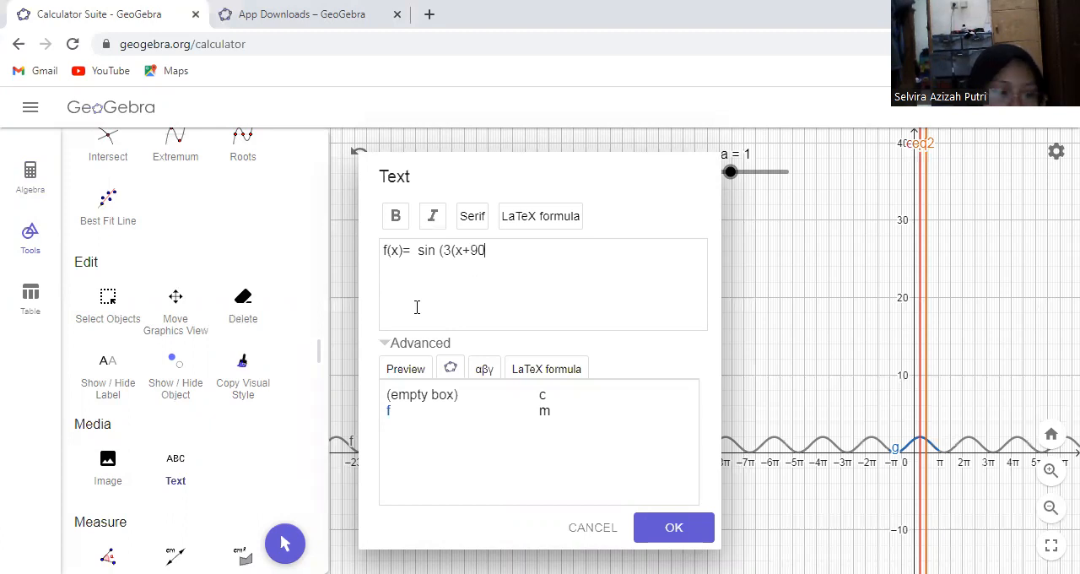
type("^{")
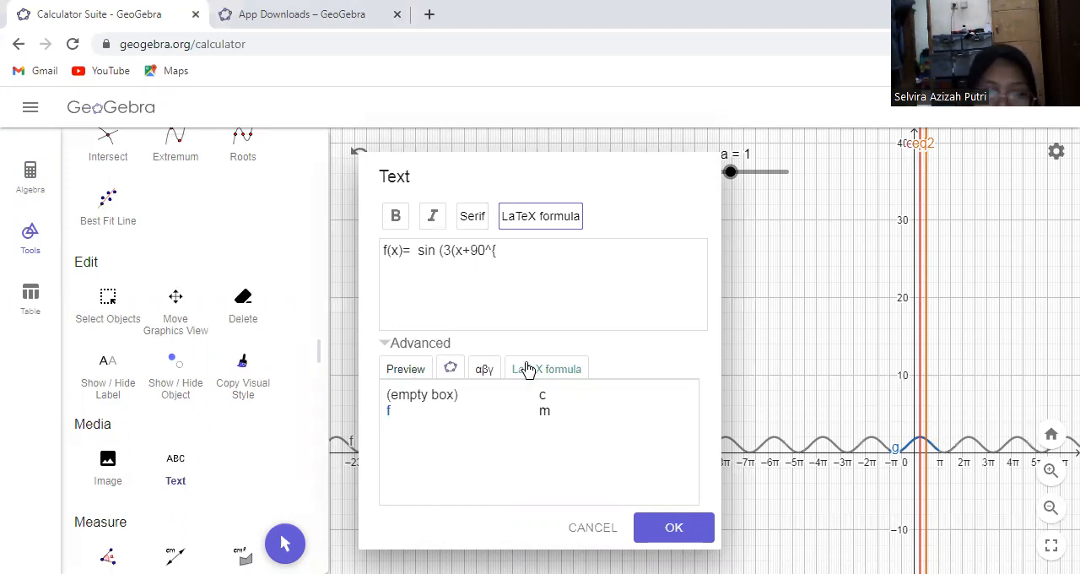
Format the label as a LaTeX formula and append ^{°}00 after 90, using the degree symbol as superscript
left_click(483, 370)
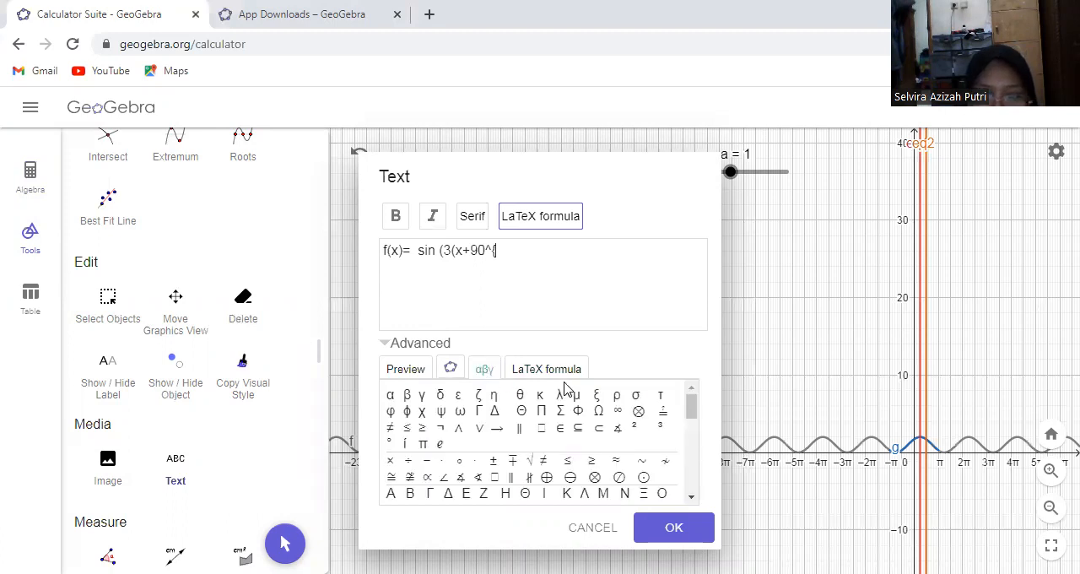
left_click(390, 447)
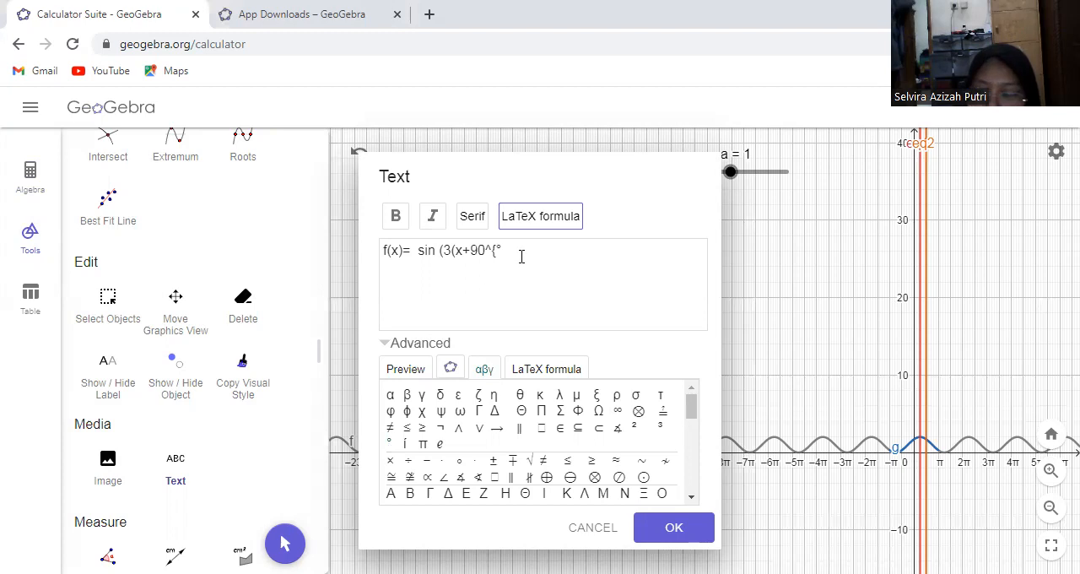
type("00")
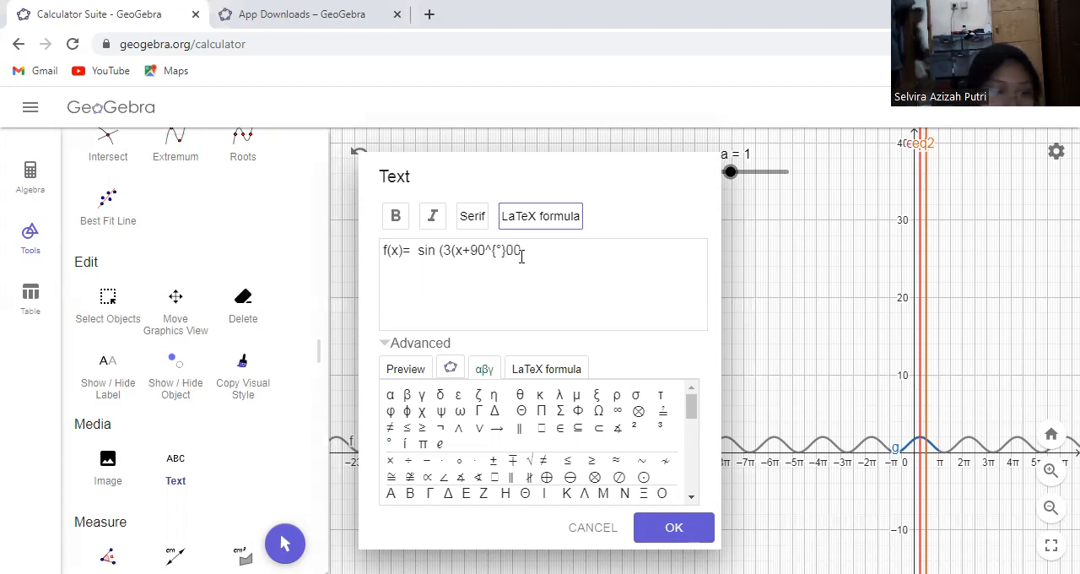
key("Return")
Preview the rendered formula and insert the text label into the graphics view
left_click(420, 369)
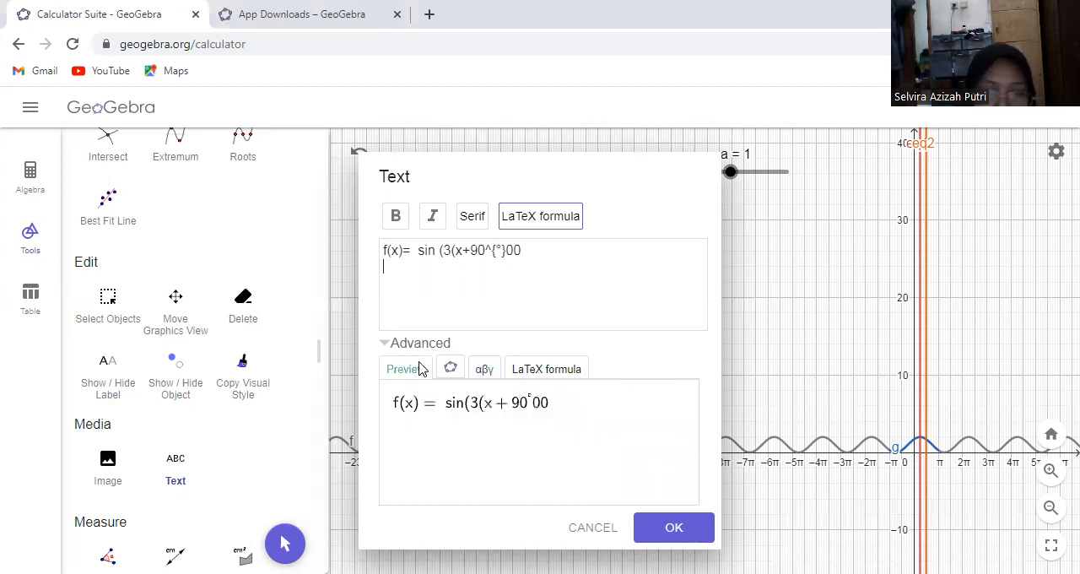
left_click(514, 369)
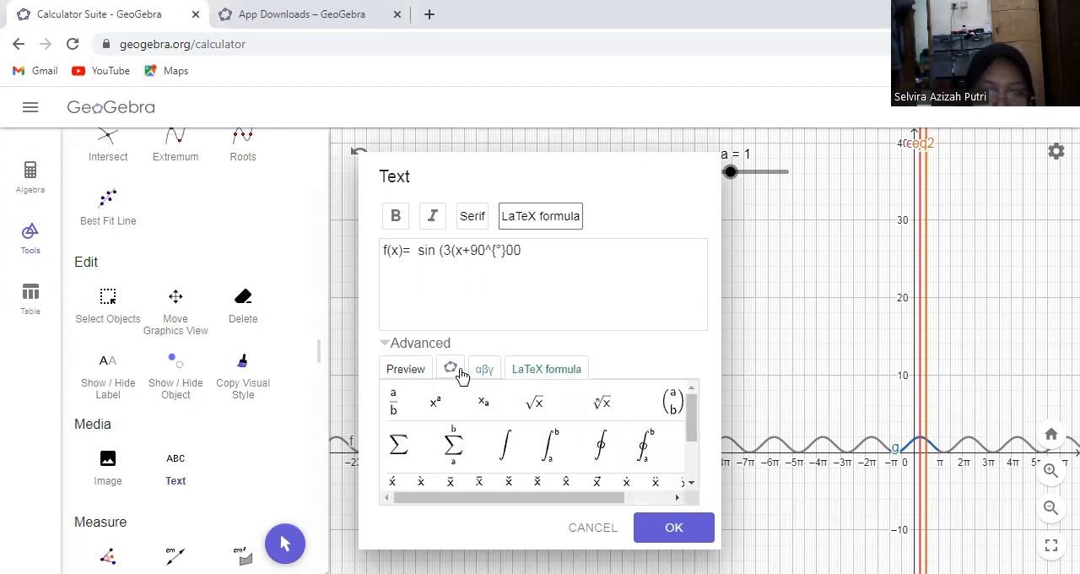
left_click(406, 369)
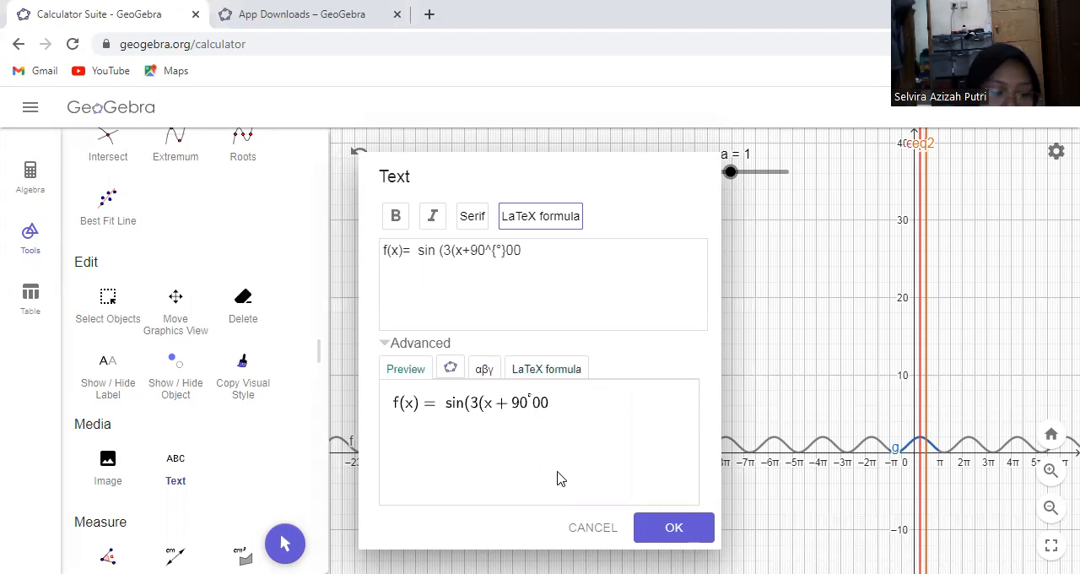
left_click(678, 528)
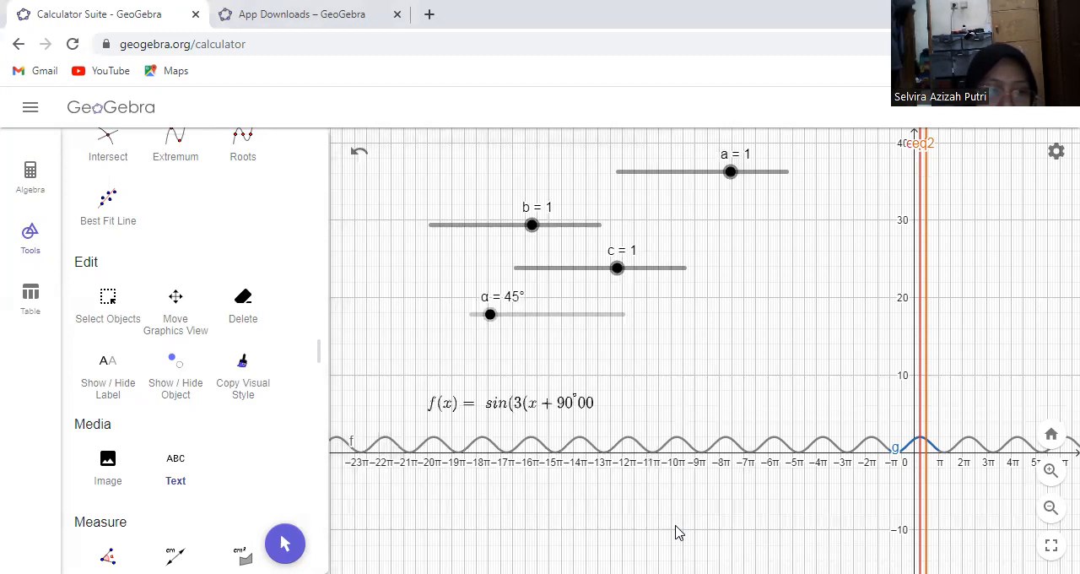
Edit the formula label, replacing the trailing 00 with )) so that it reads f(x)= sin (3(x+90^{°}))
left_click(581, 413)
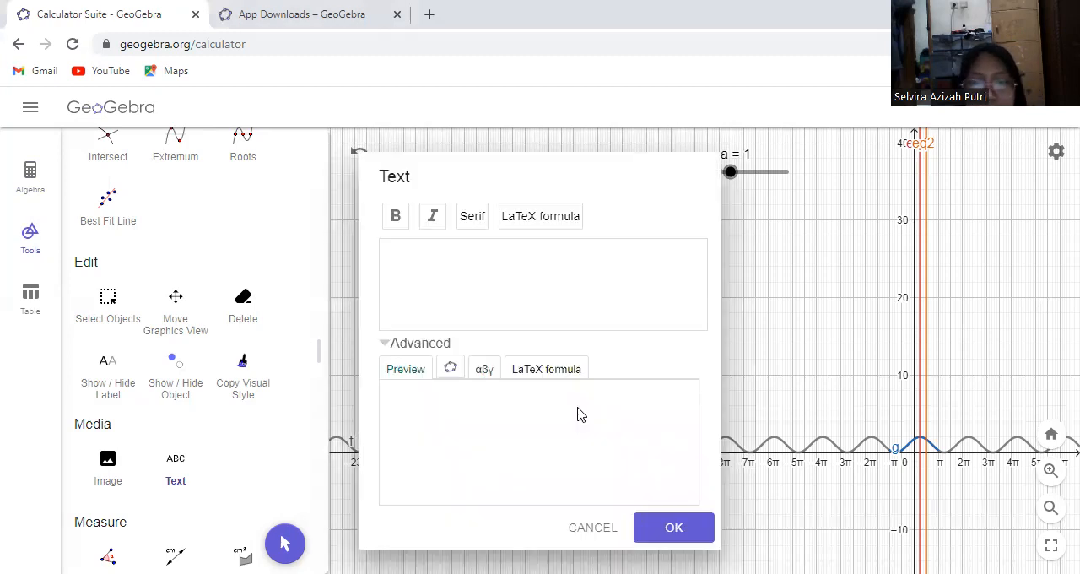
left_click(604, 523)
left_click(285, 543)
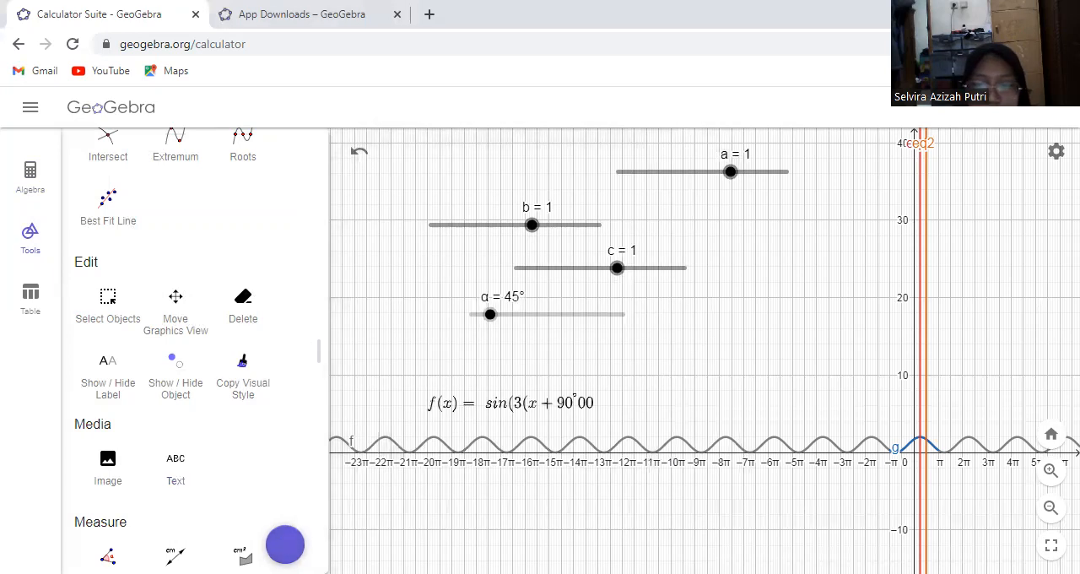
left_click(495, 405)
left_click(483, 413)
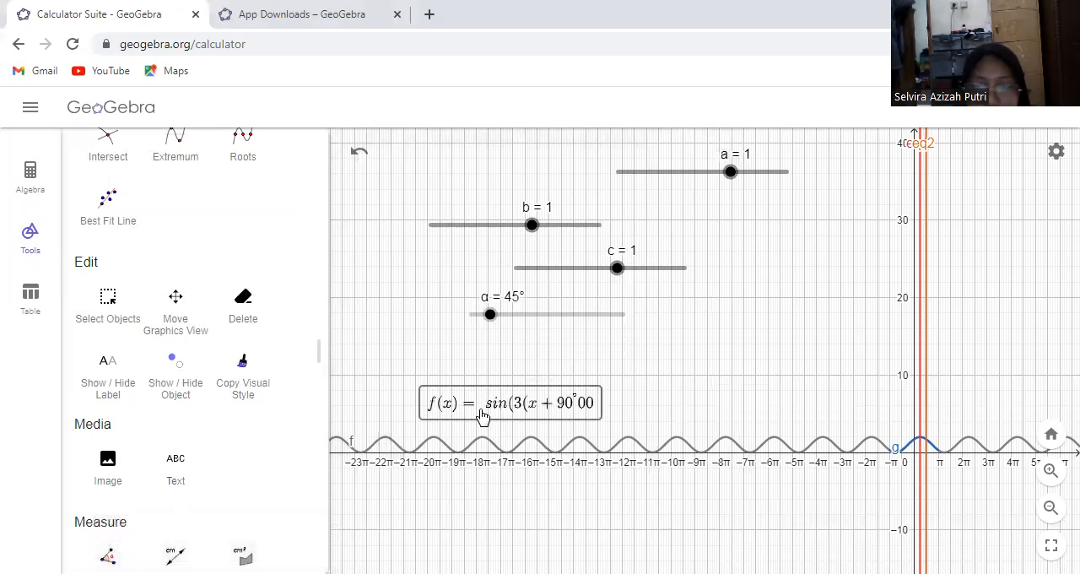
double_click(485, 402)
left_click(524, 327)
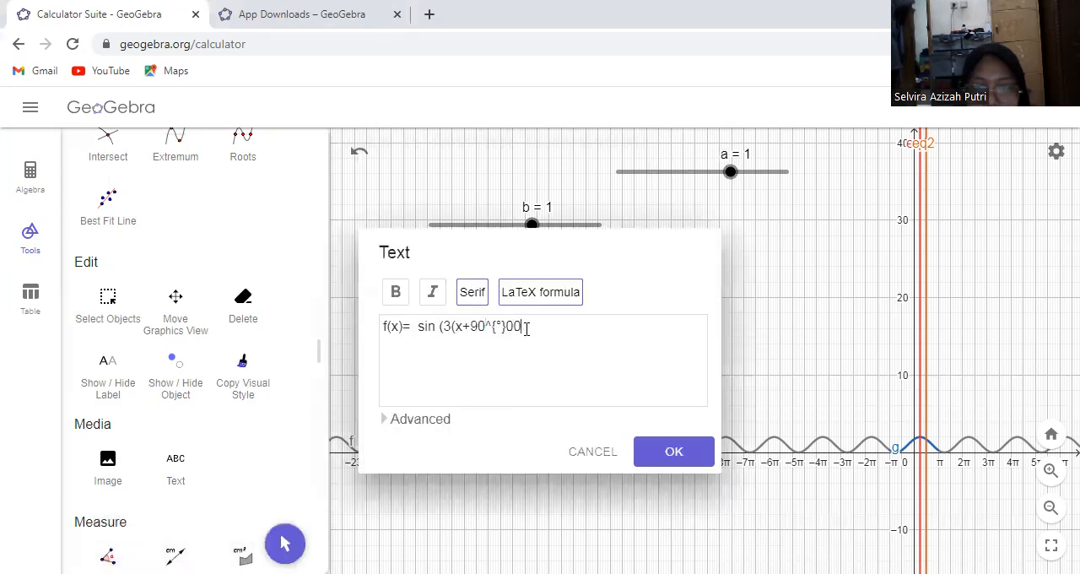
key("BackSpace")
key("BackSpace")
type("00")
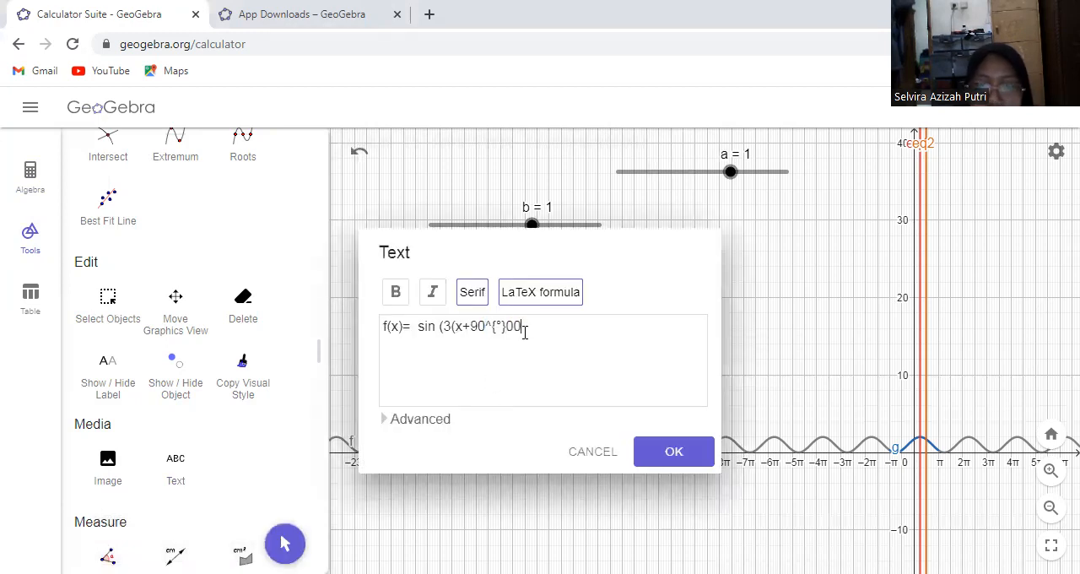
key("BackSpace")
key("BackSpace")
type("))")
left_click(672, 453)
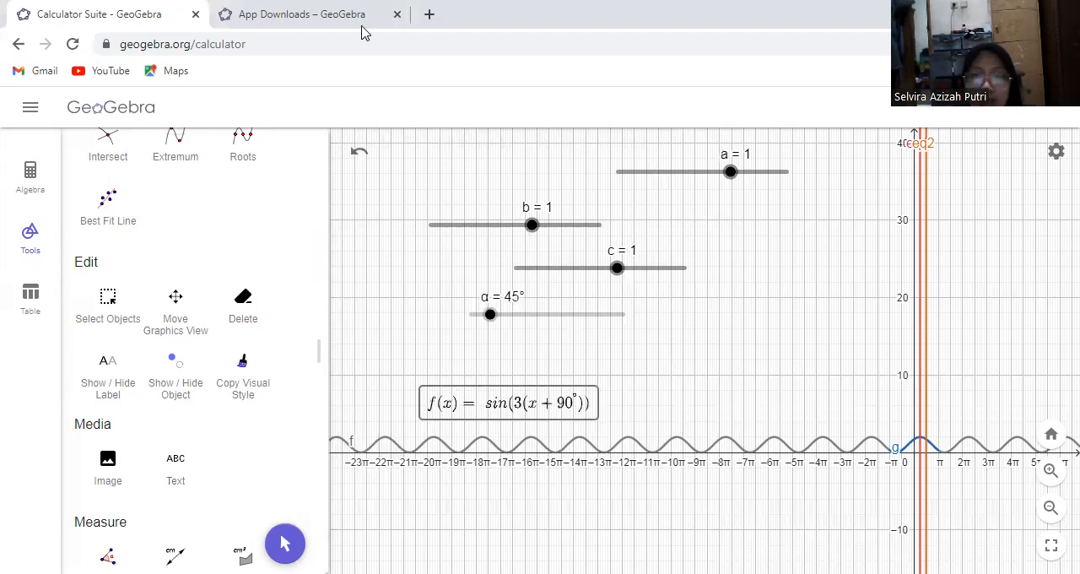